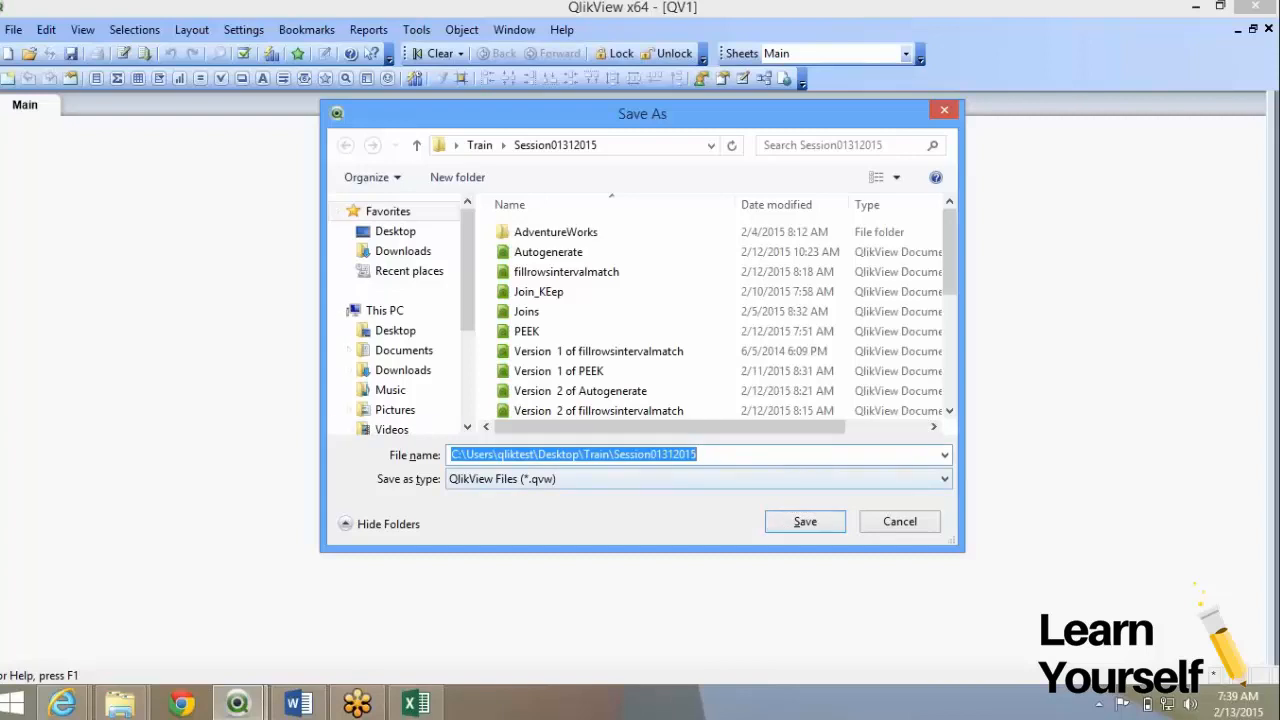
- Save the new QlikView document as CrossTable in the Session01312015 folder
type("CrossTable")
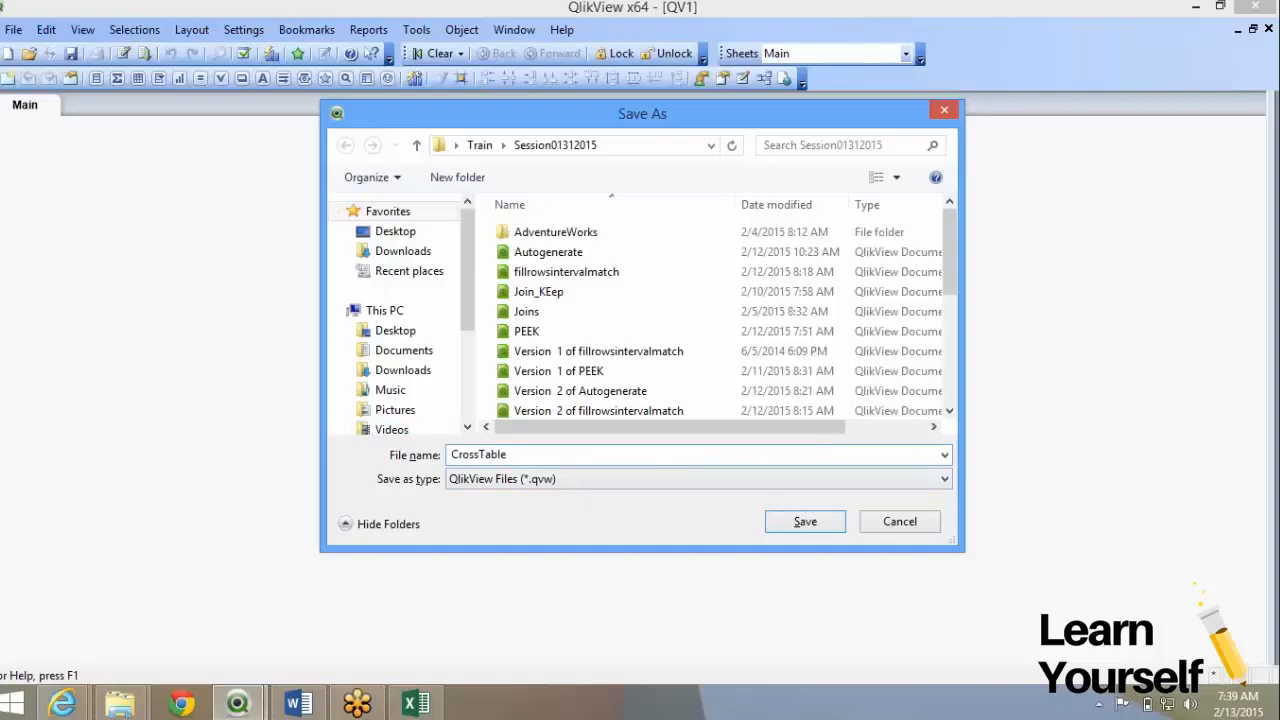
key("Return")
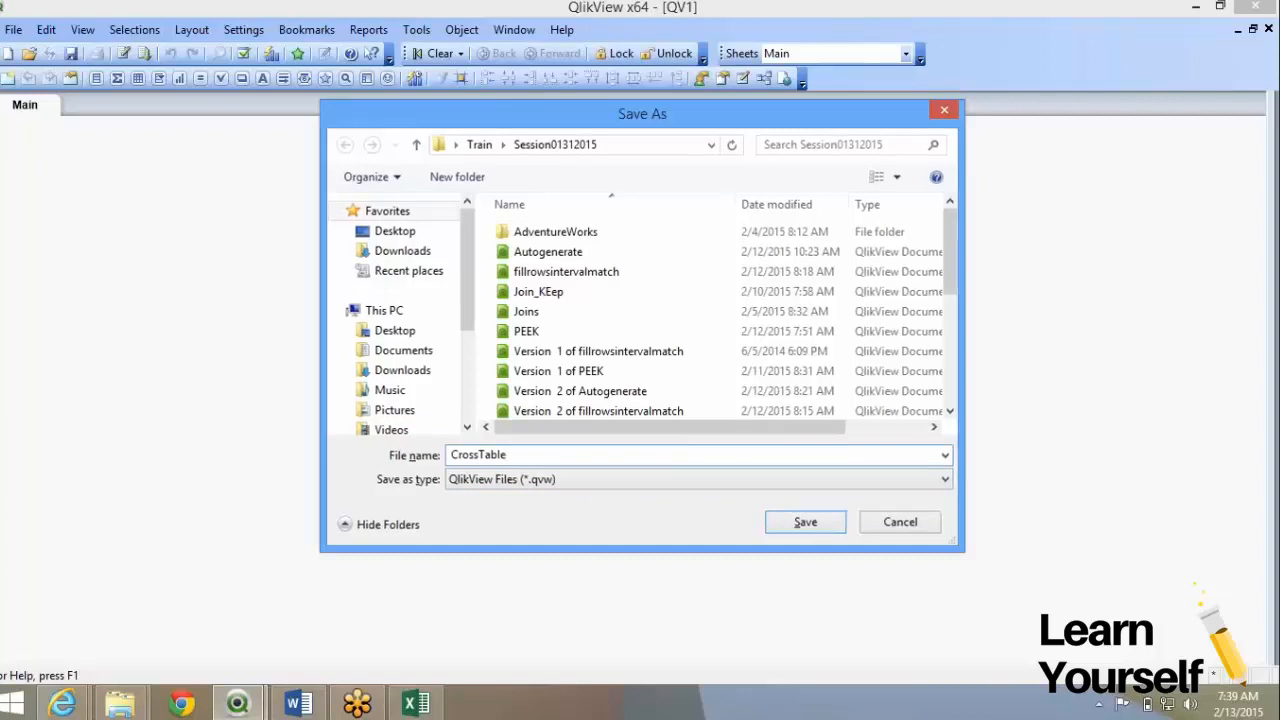
- Switch to the CrossTab1 workbook in Excel and save a copy of it under the same name in the Session01312015 folder
key("alt+Tab")
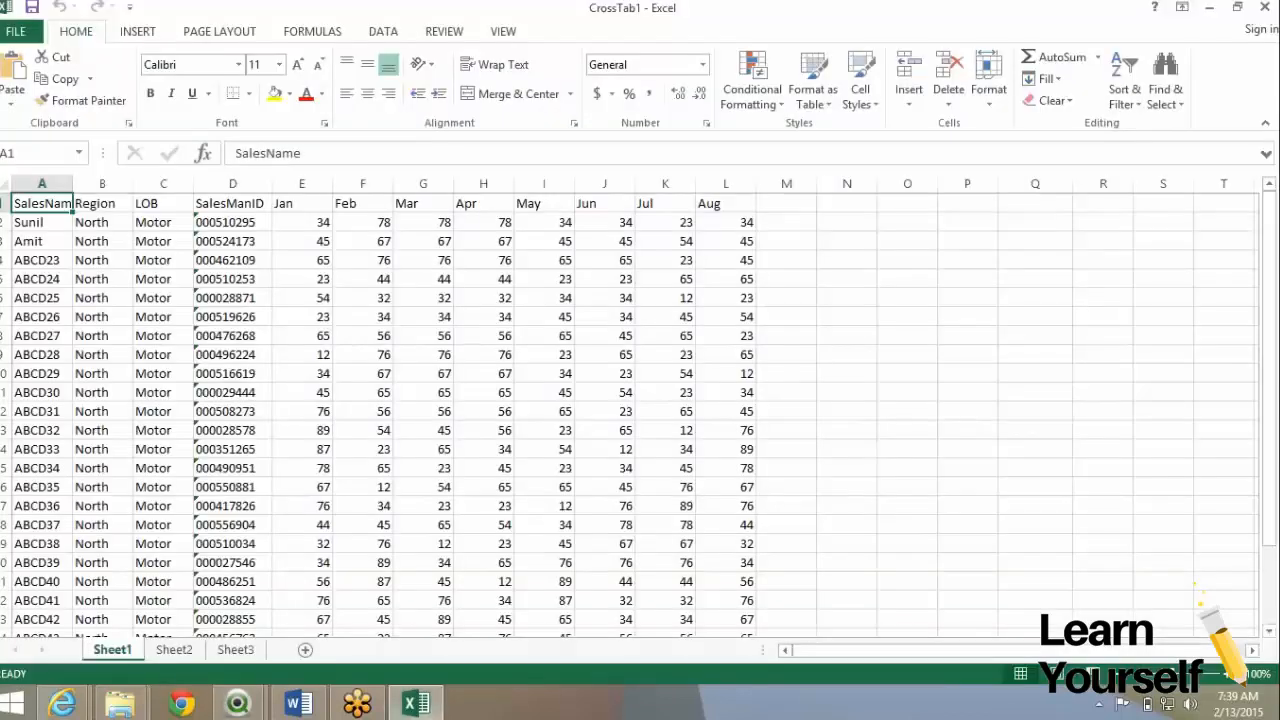
left_click(17, 32)
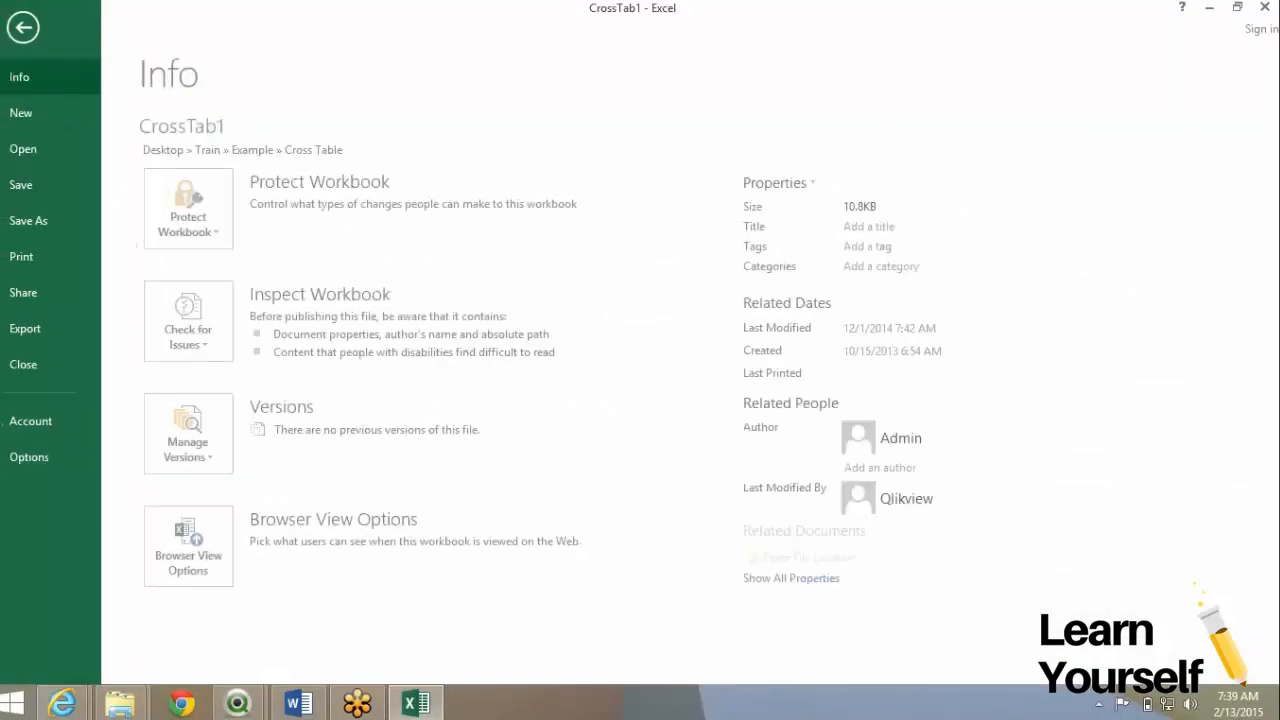
left_click(31, 220)
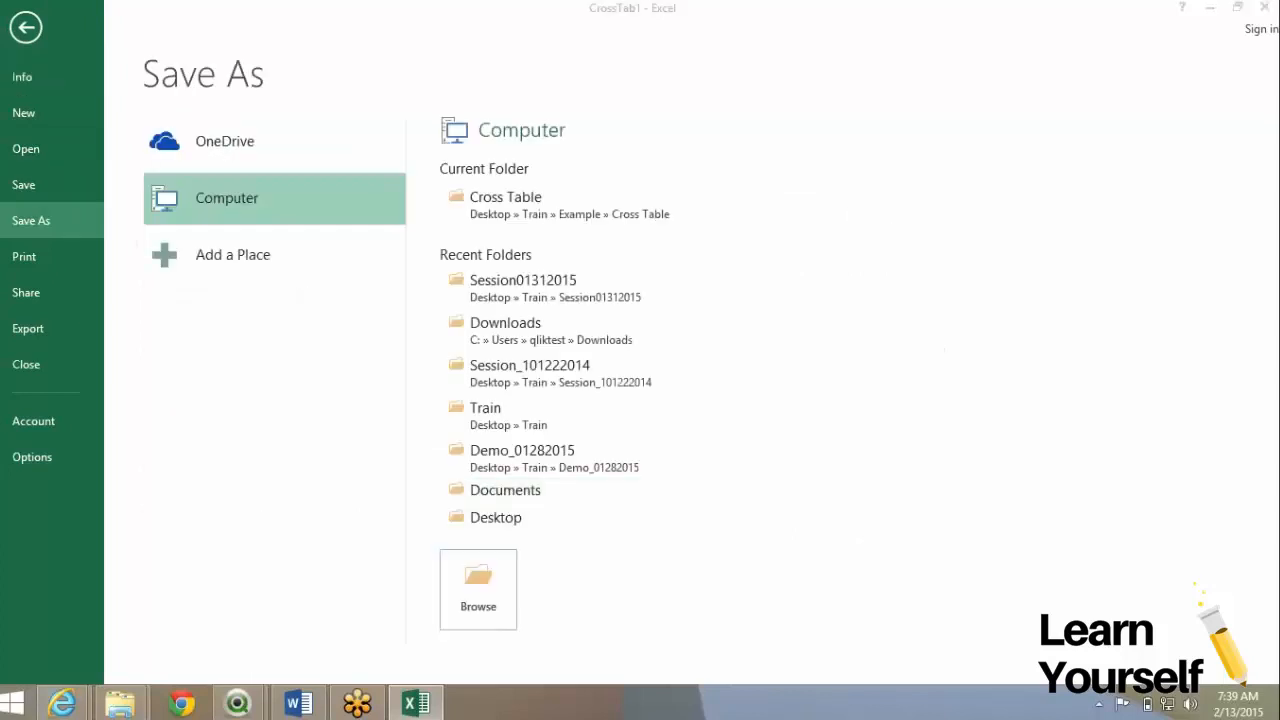
left_click(523, 281)
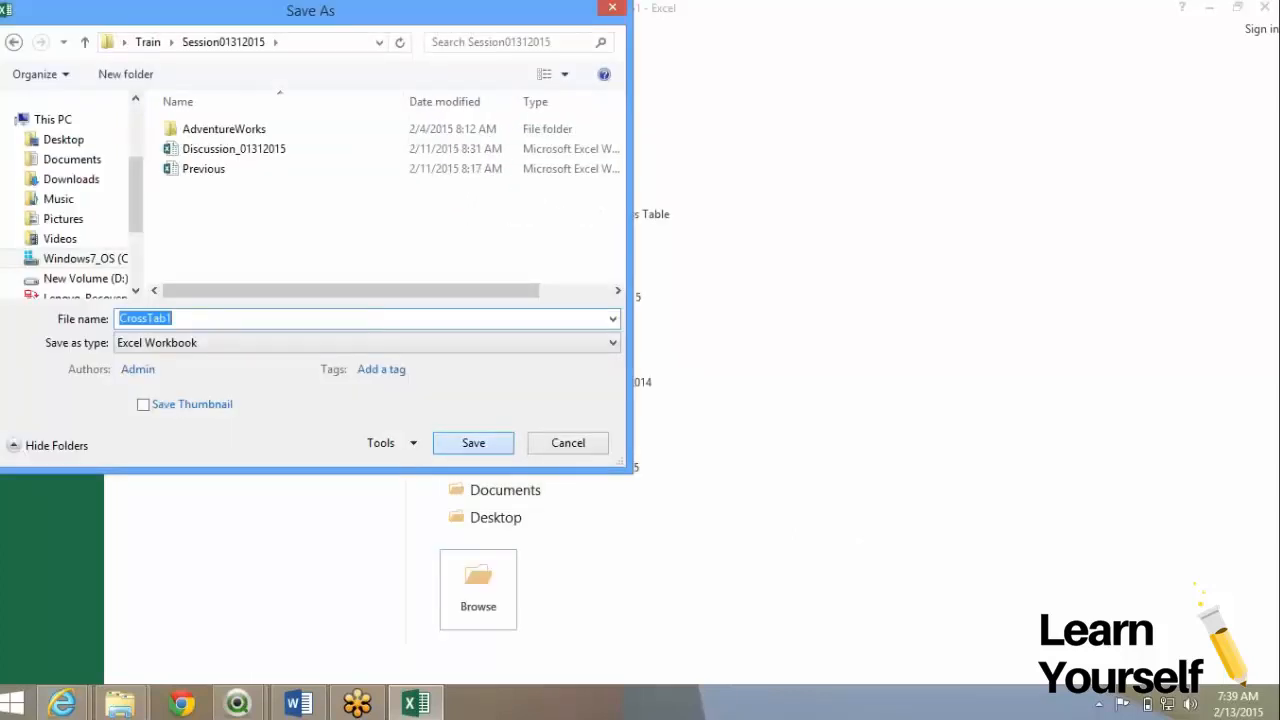
key("Return")
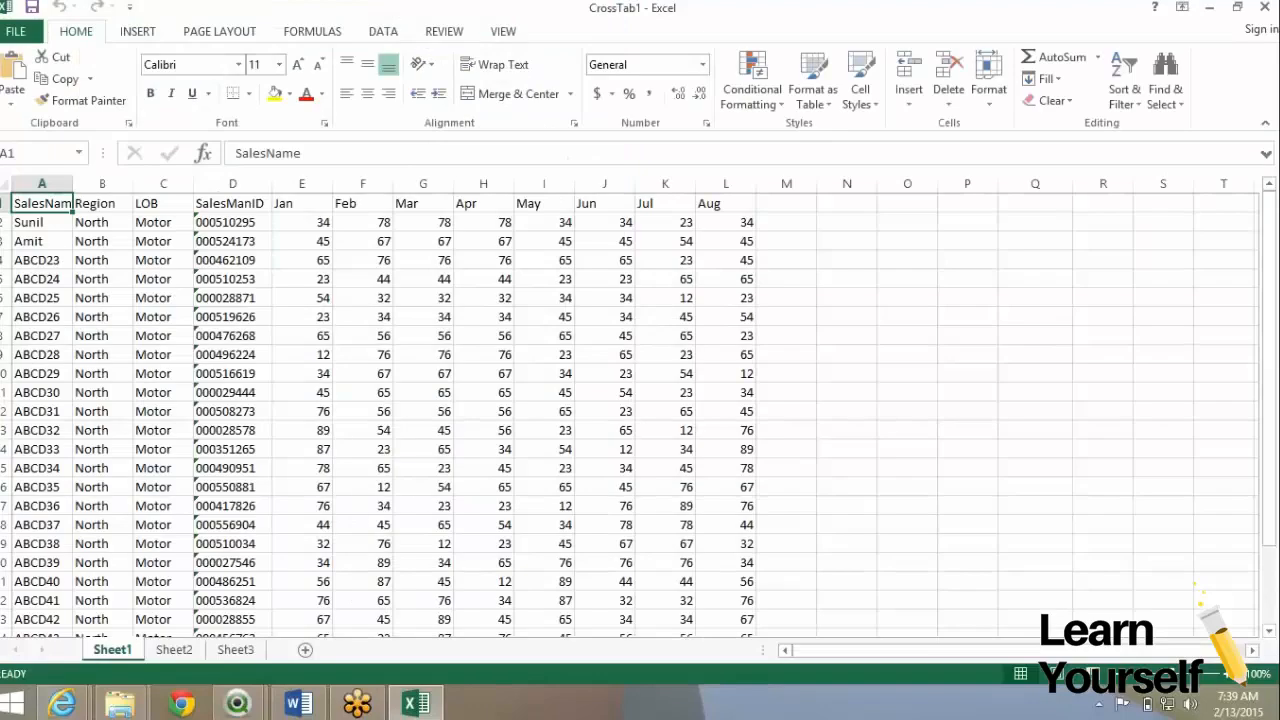
- Switch to File Explorer and check the files in the Session01312015 folder
left_click(163, 241)
key("alt+Tab")
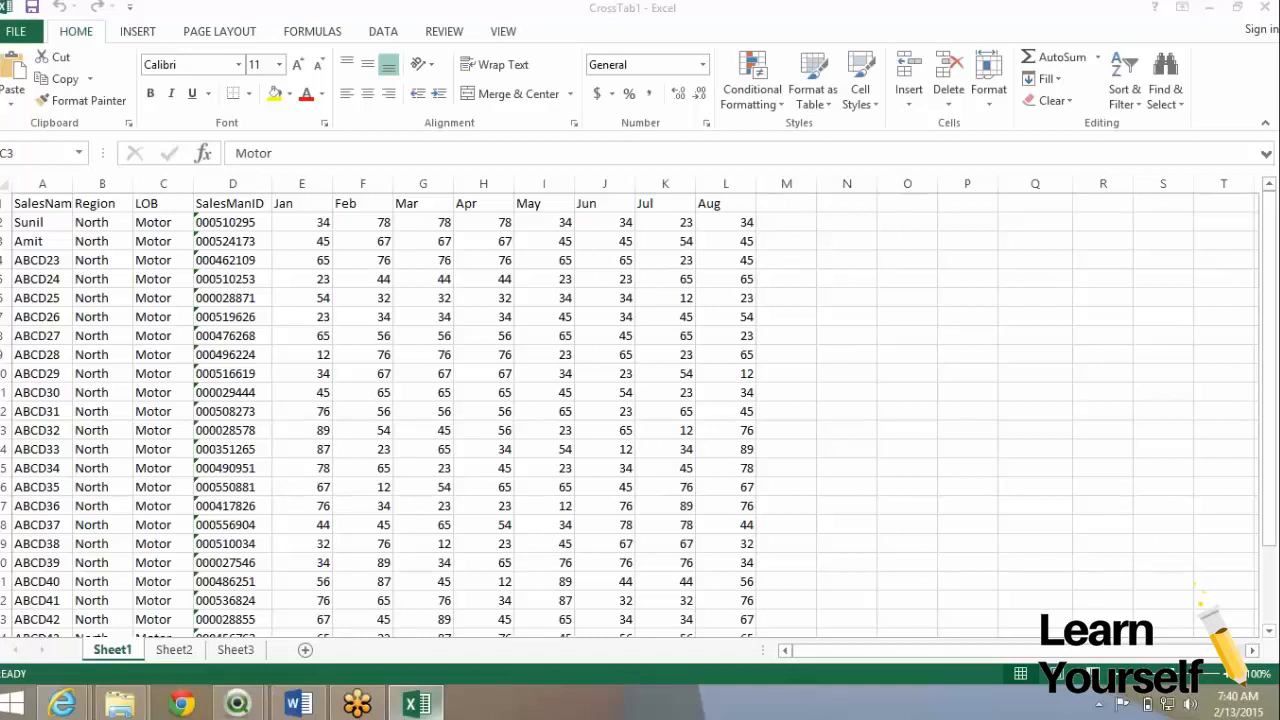
mouse_move(120, 704)
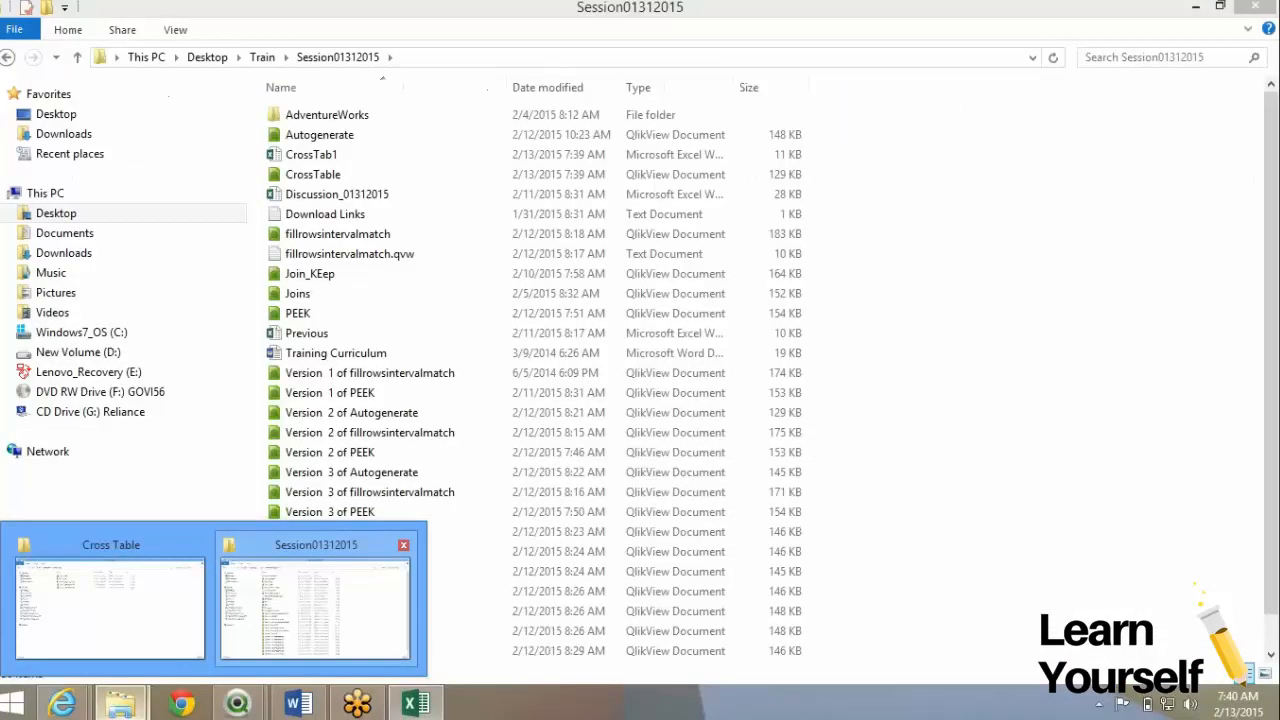
left_click(315, 602)
- Look through the sheets of the Discussion_01312015 workbook in Excel and return to the CrossTab1 workbook
key("alt+Tab")
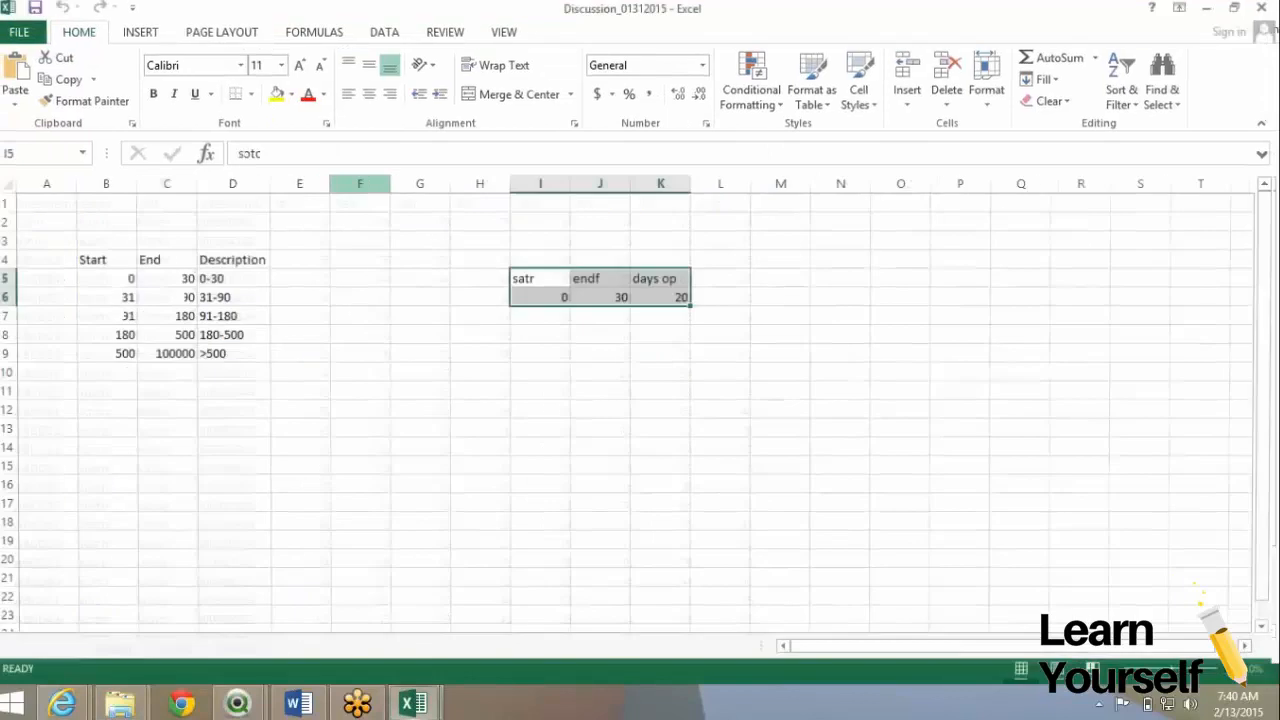
key("ctrl+Page_Up")
key("ctrl+Page_Up")
key("ctrl+Page_Down")
key("ctrl+Page_Down")
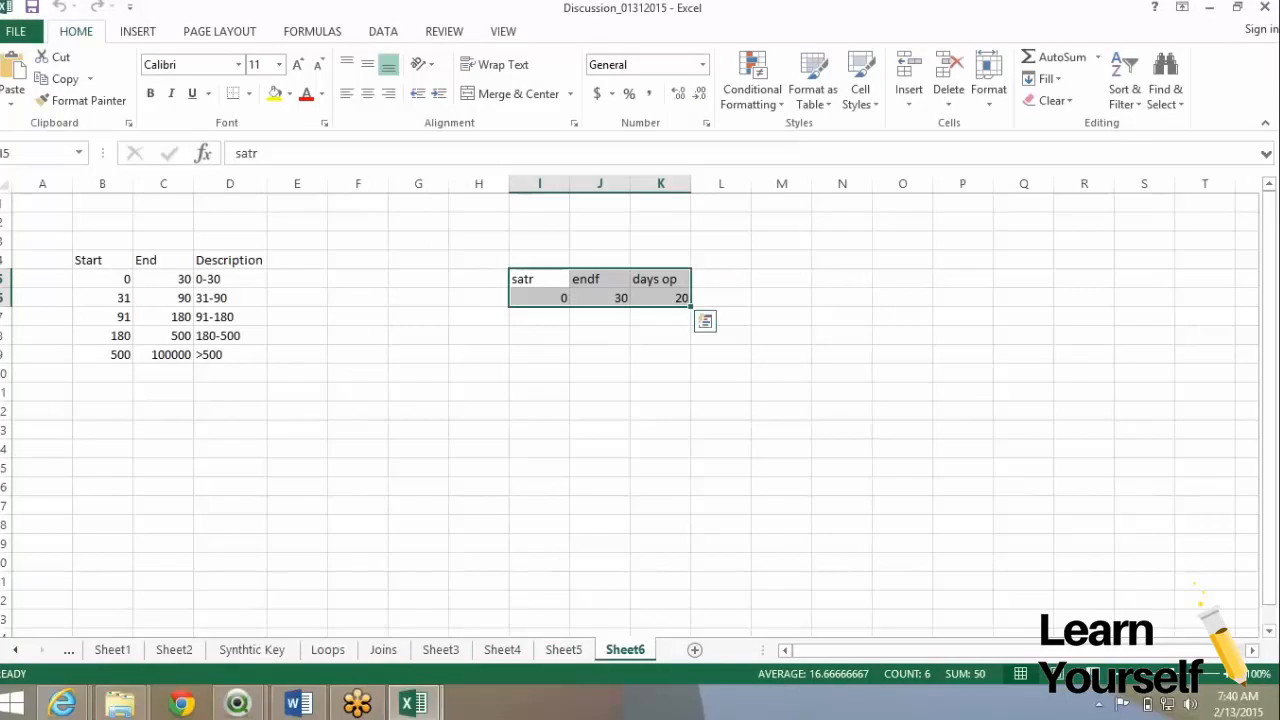
mouse_move(408, 704)
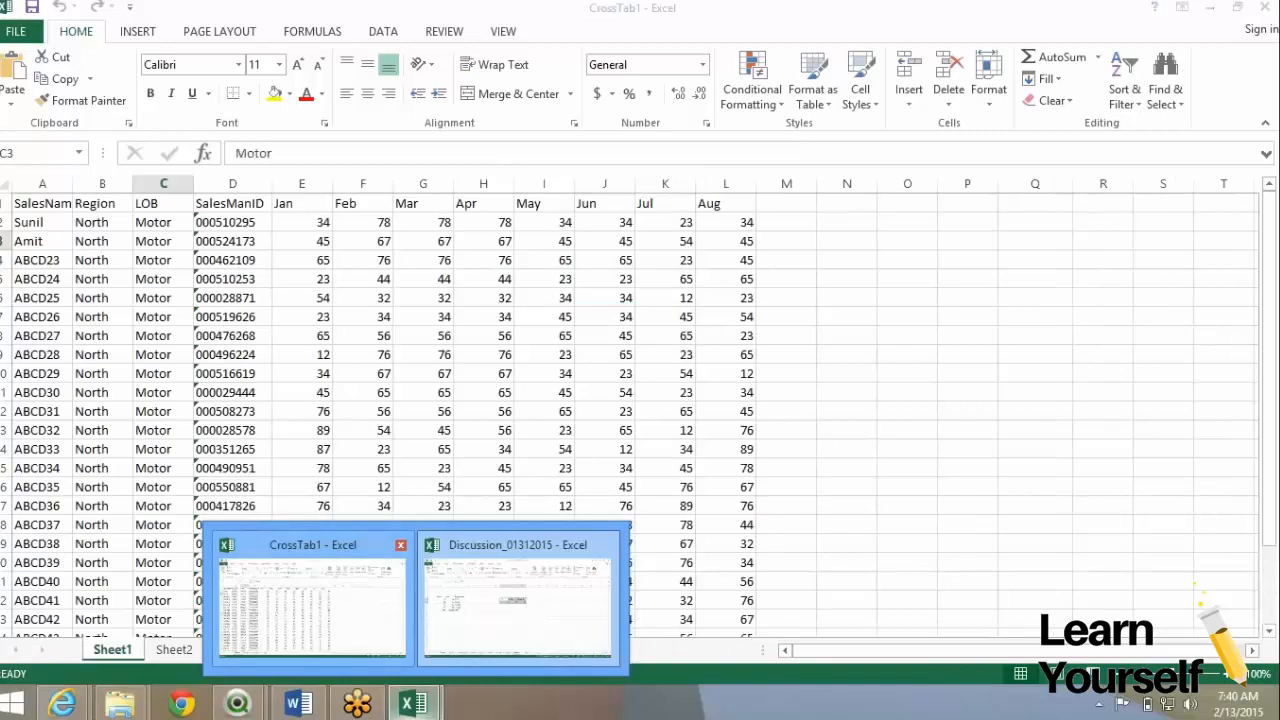
left_click(312, 605)
mouse_move(408, 704)
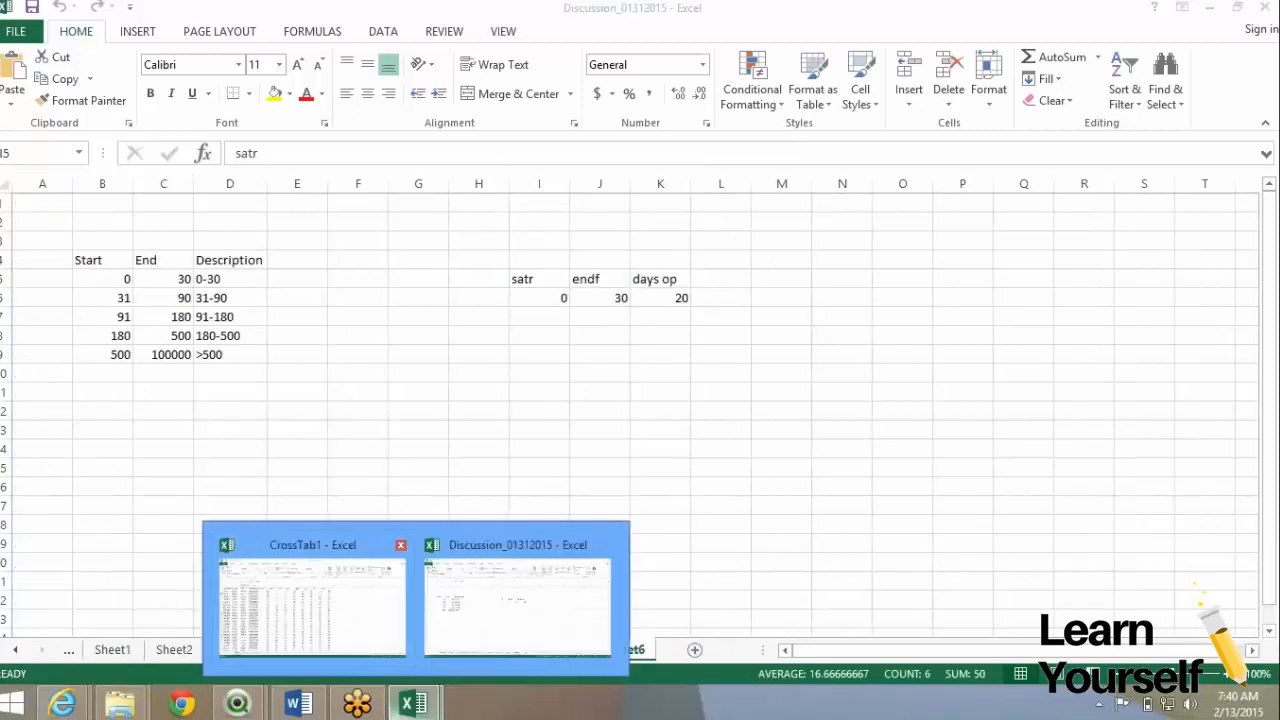
left_click(312, 600)
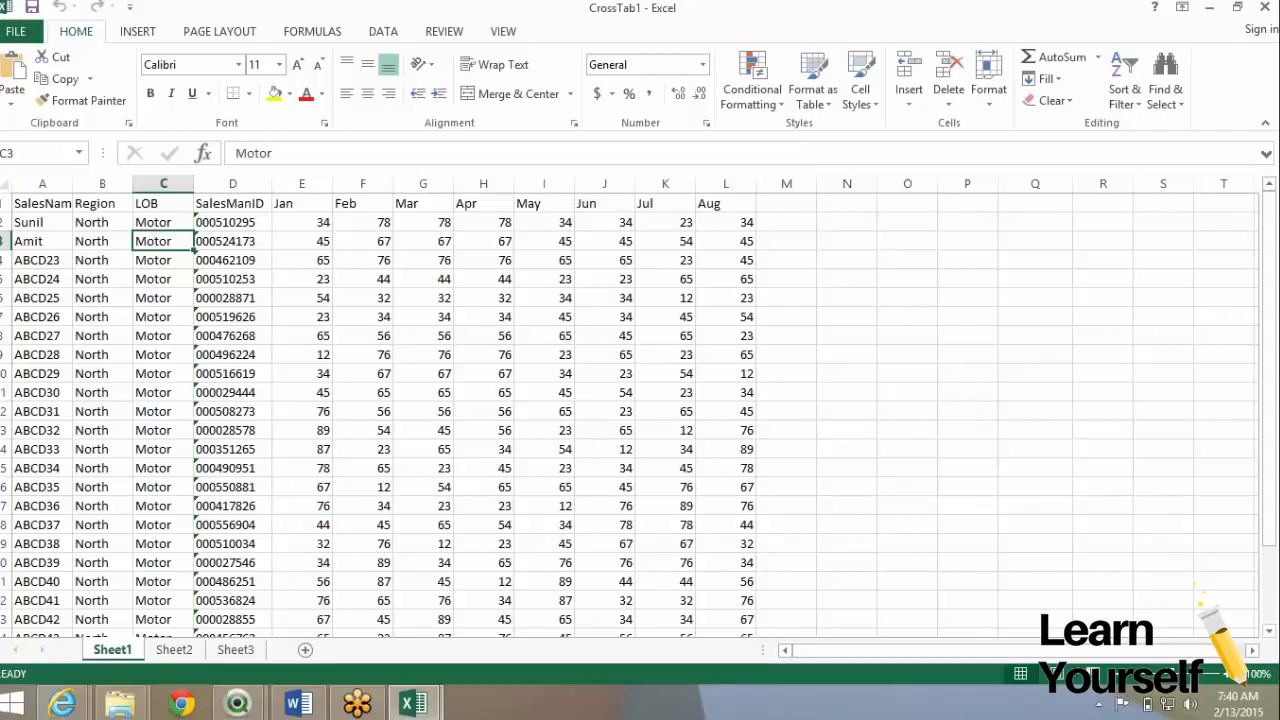
- Examine the SalesName, Region, LOB, SalesManID and Jan columns, including the January figure in row 4
left_click(232, 373)
left_click(102, 260)
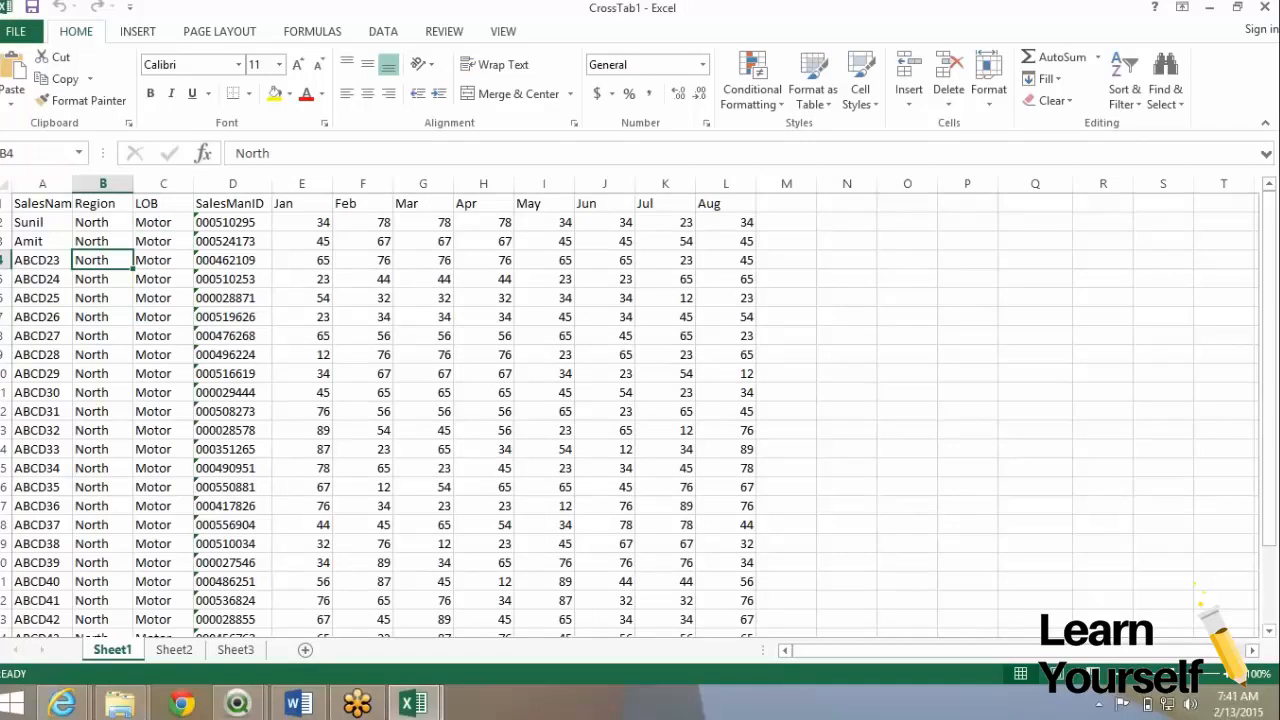
left_click(102, 241)
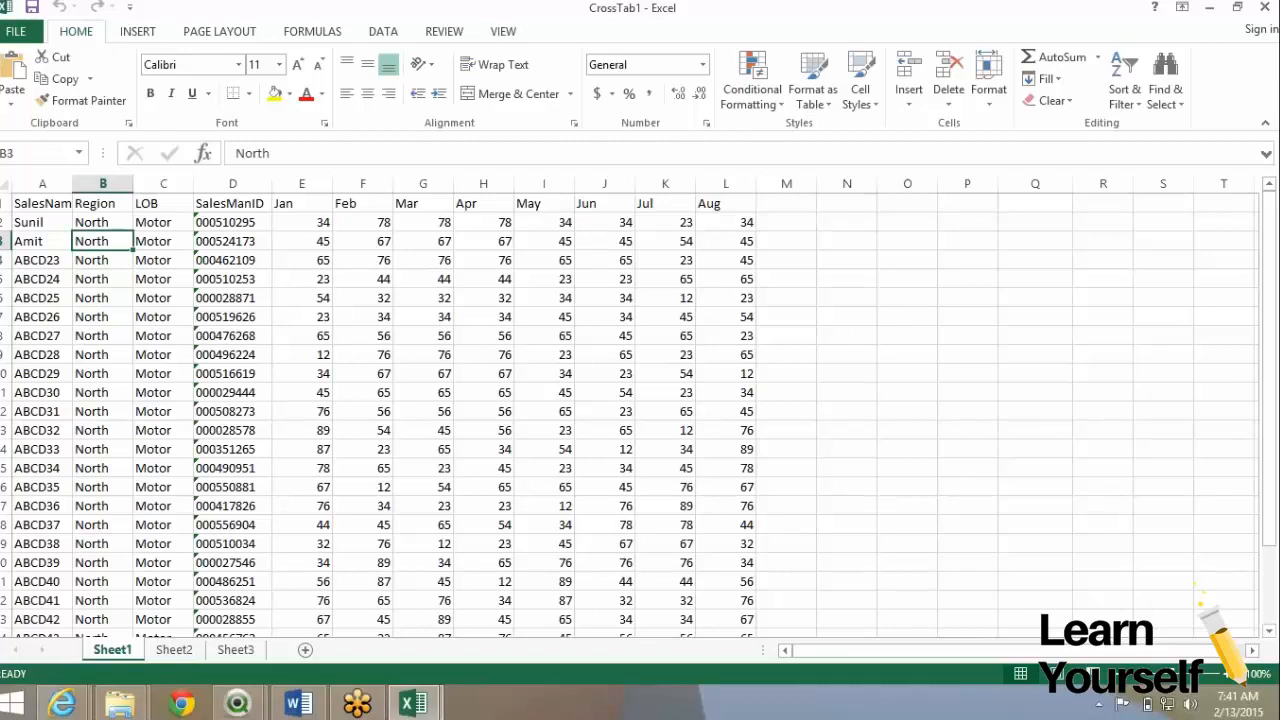
left_click(42, 204)
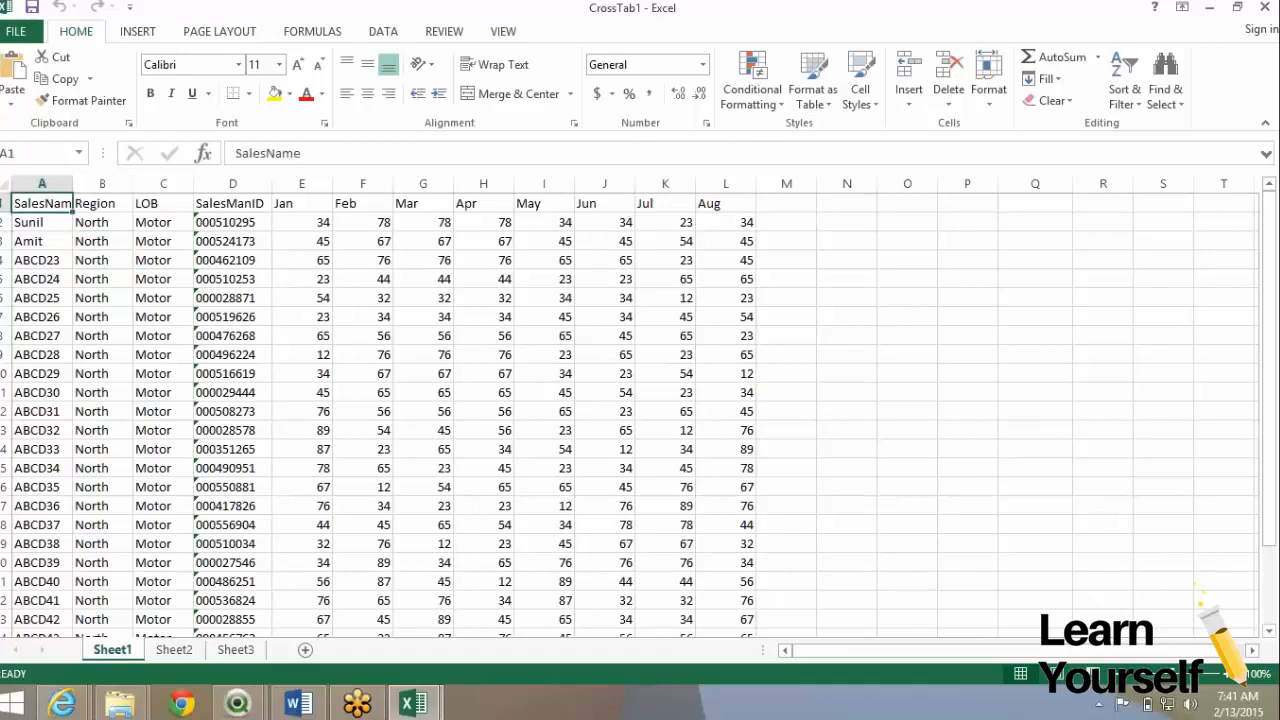
left_click(102, 204)
left_click(163, 204)
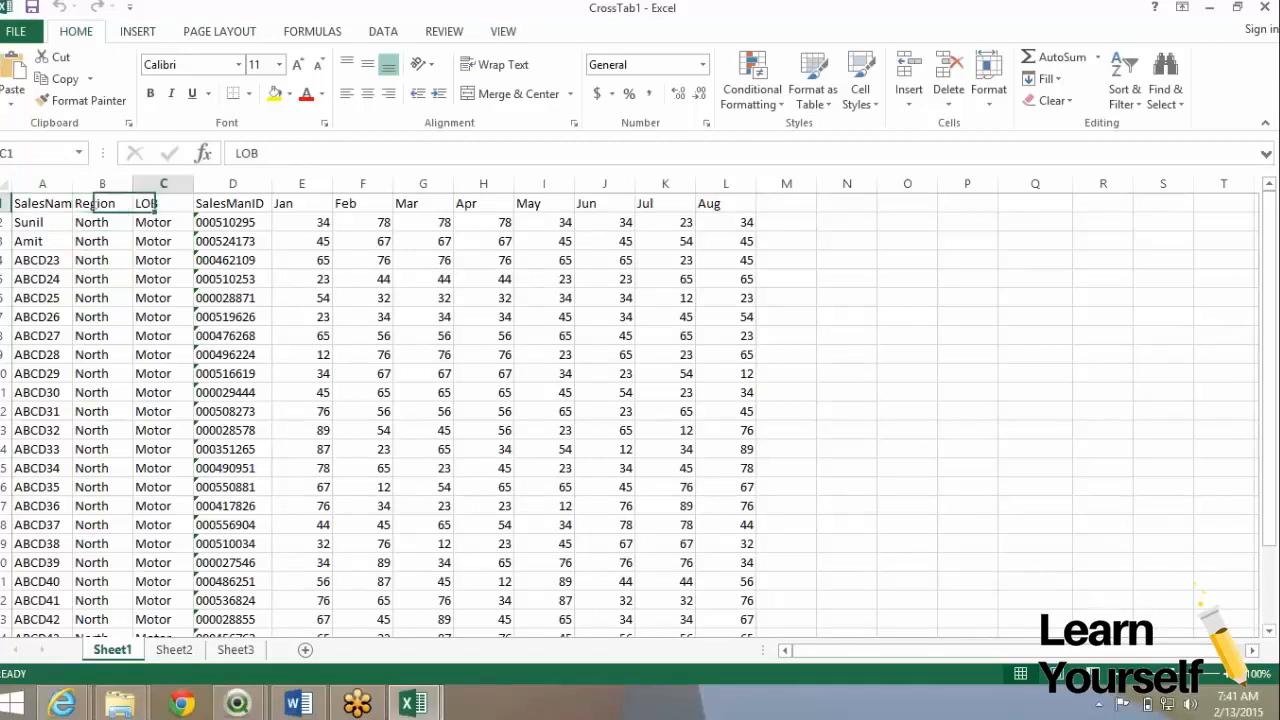
left_click(232, 204)
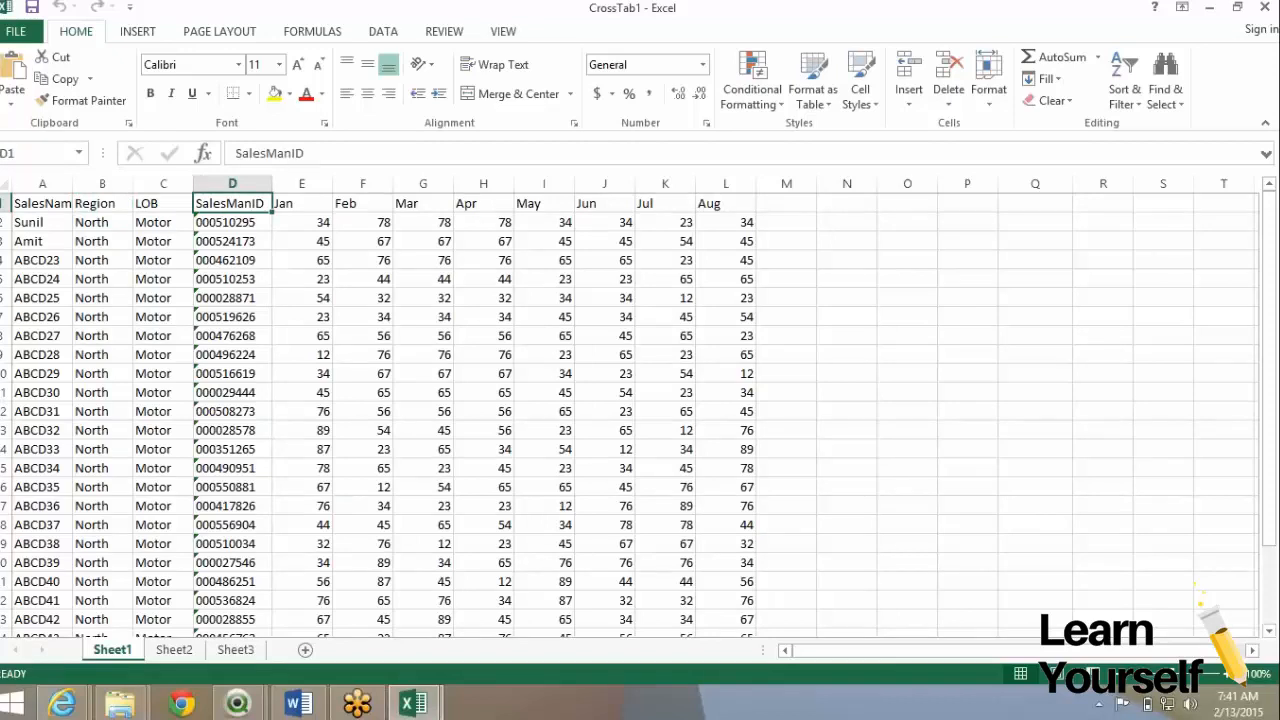
left_click(302, 204)
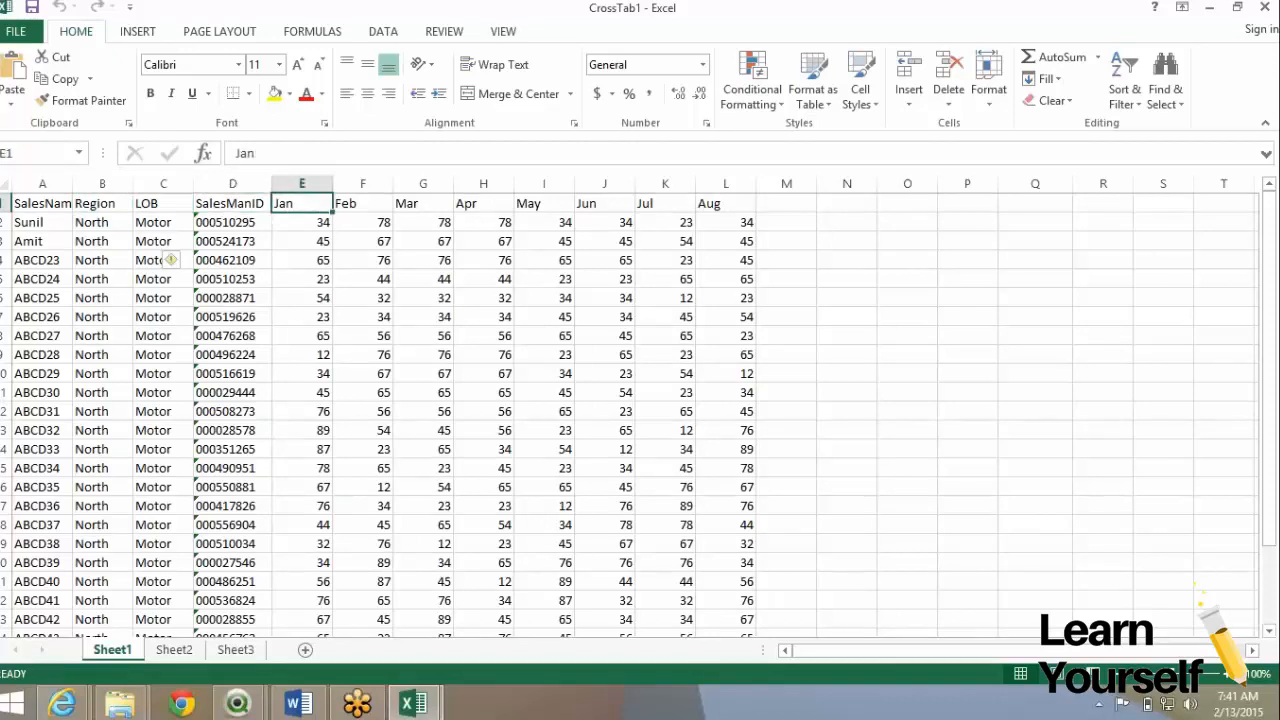
left_click(232, 260)
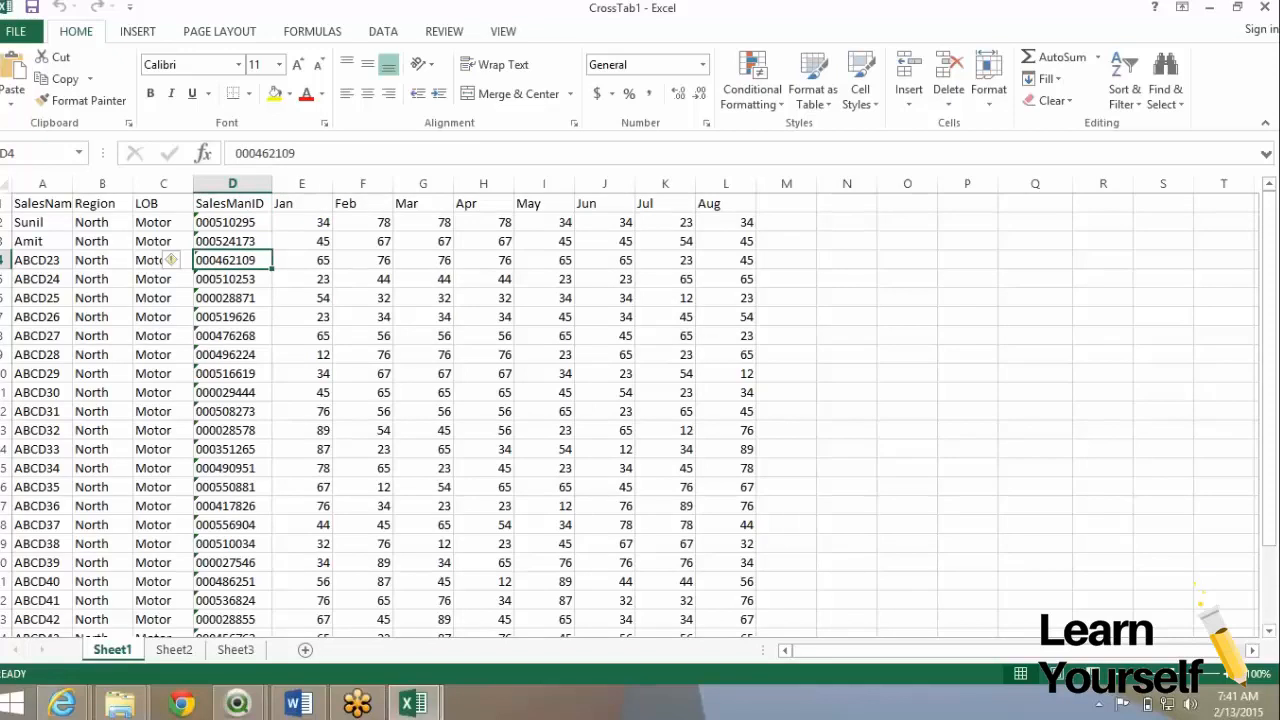
key("Right")
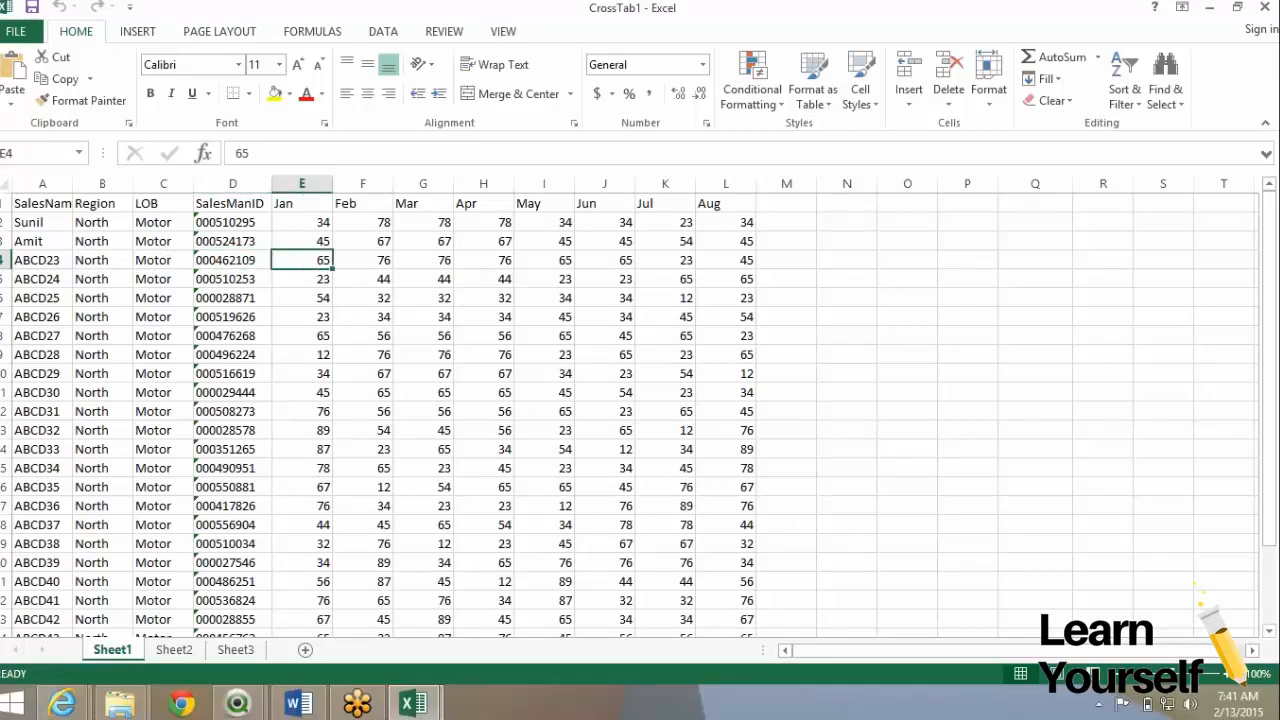
key("F2")
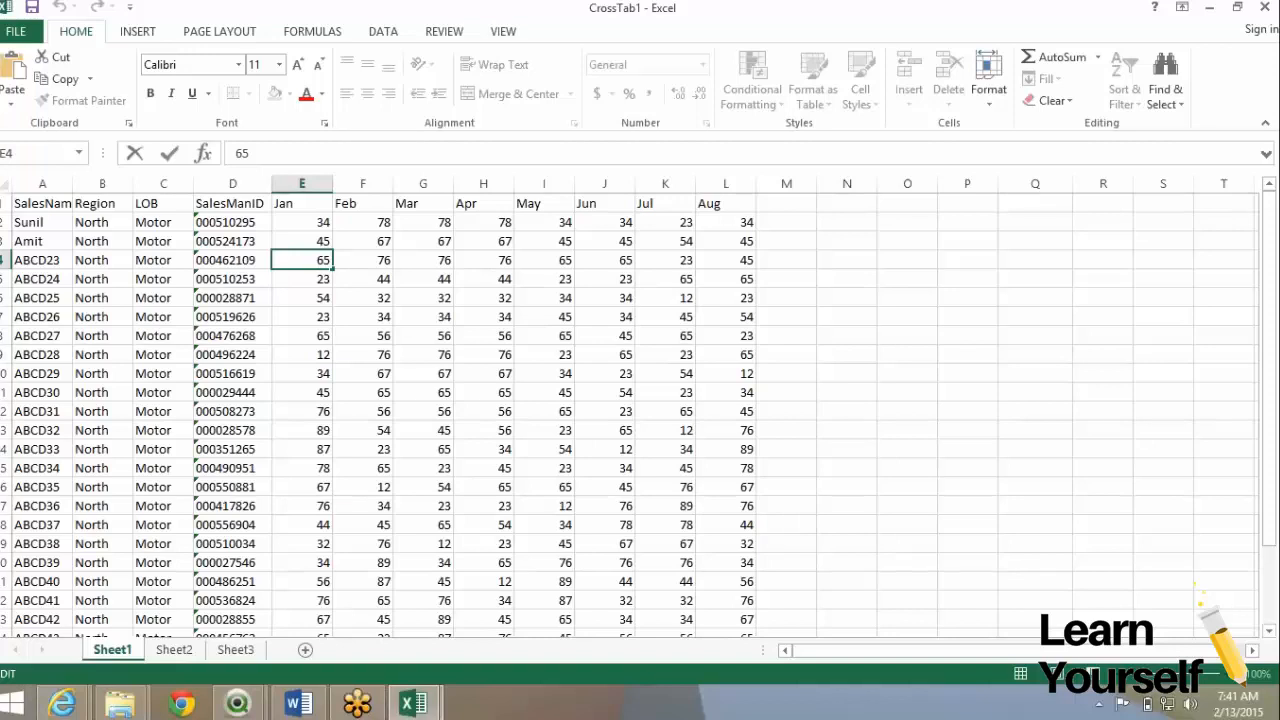
- Enter the labels Sales, Invoice and Date in cells O6 to O8 beside the sales table
left_click(907, 298)
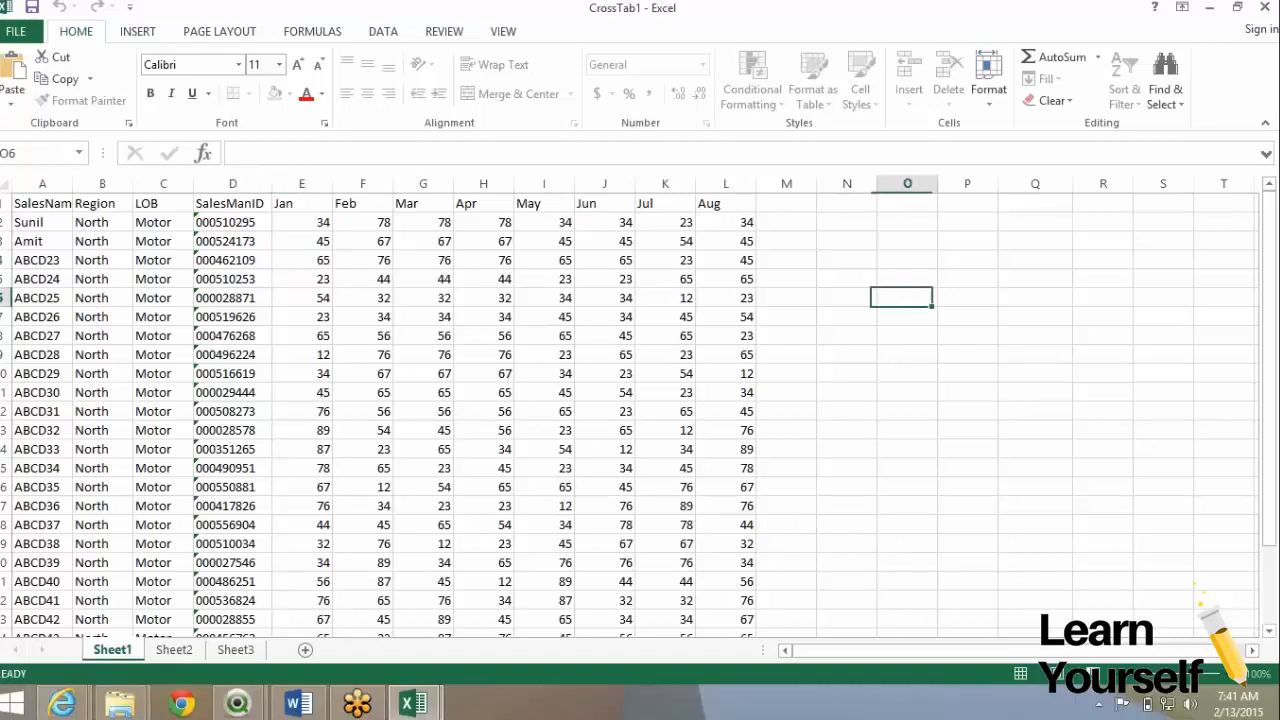
type("Dales")
key("Return")
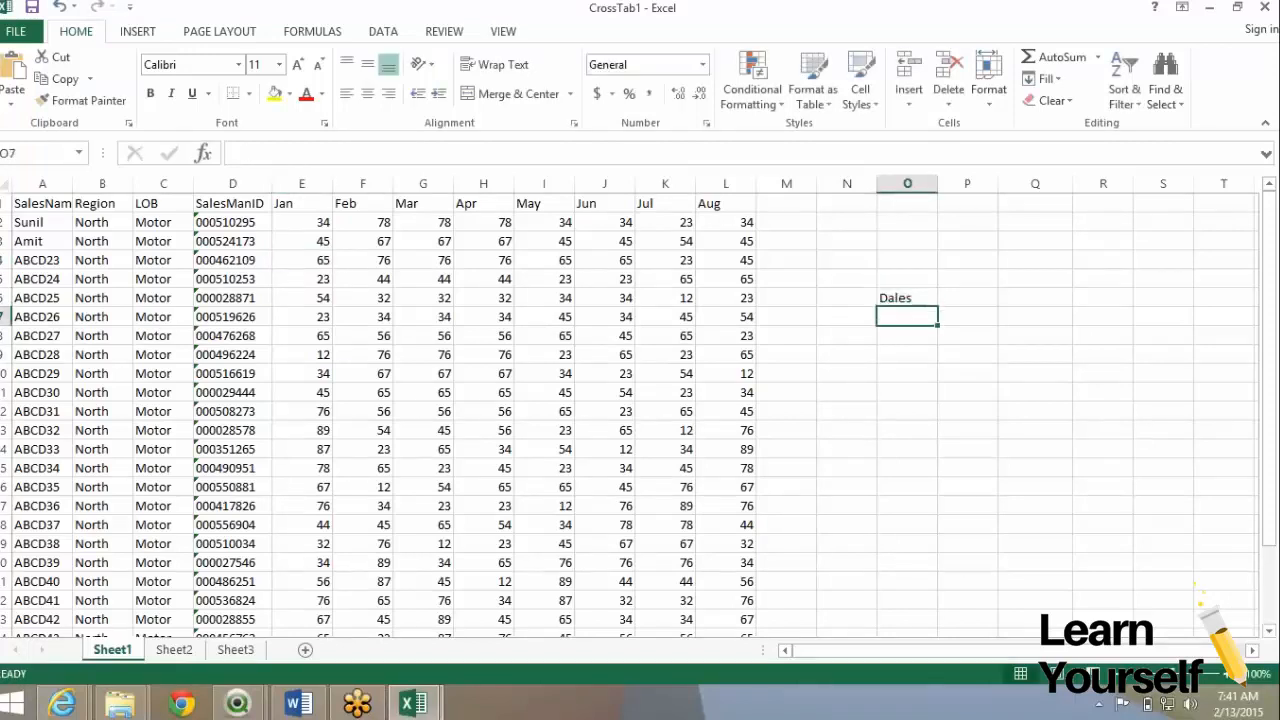
key("Up")
type("Sales")
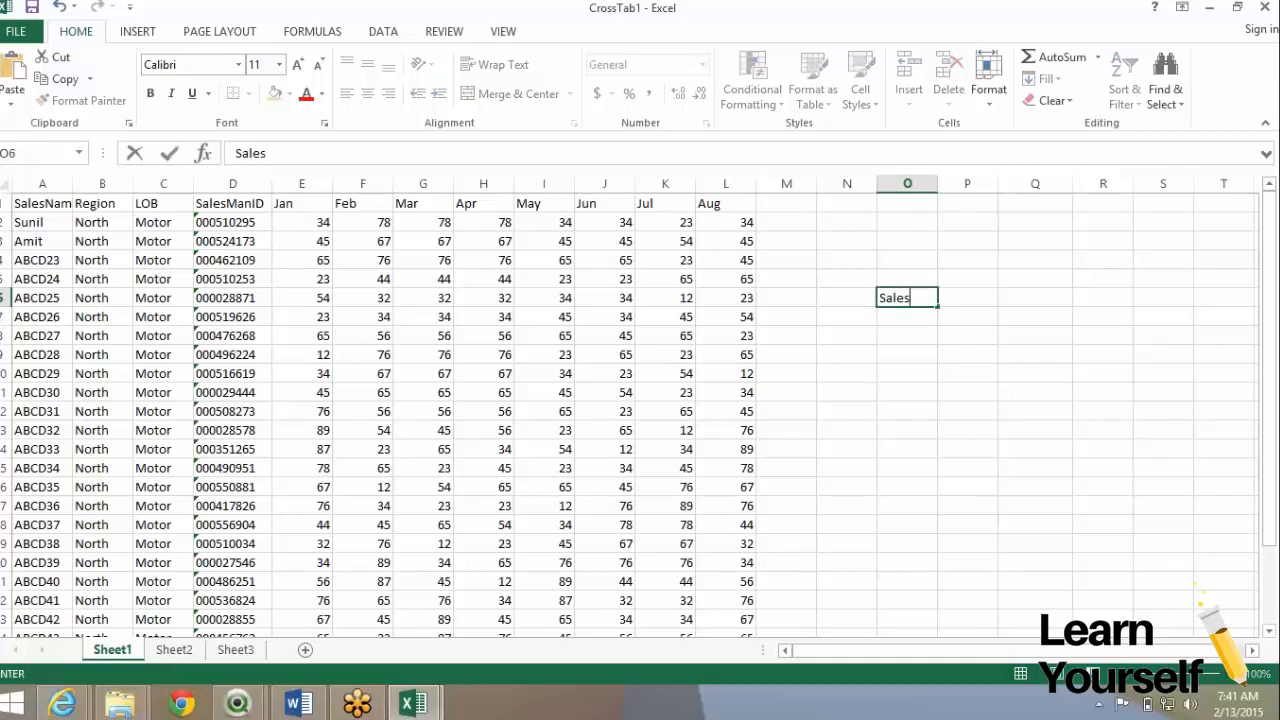
key("Return")
type("Invoice")
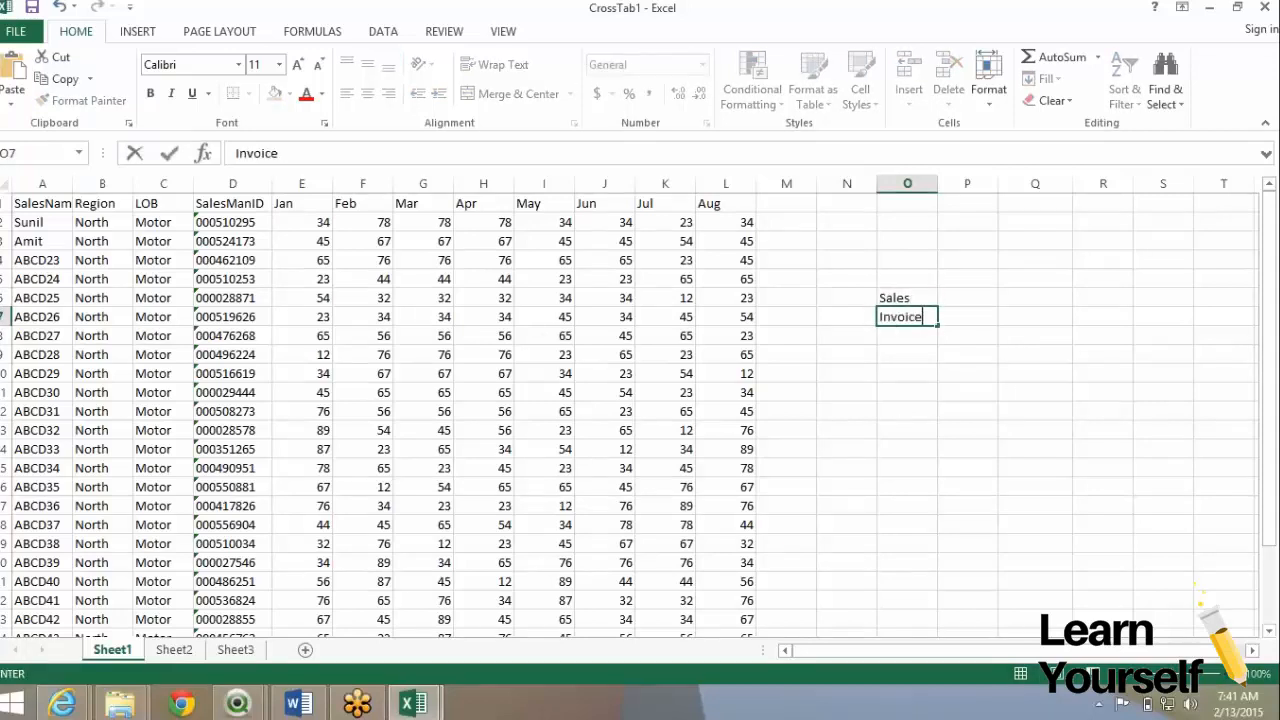
key("Return")
type("Date")
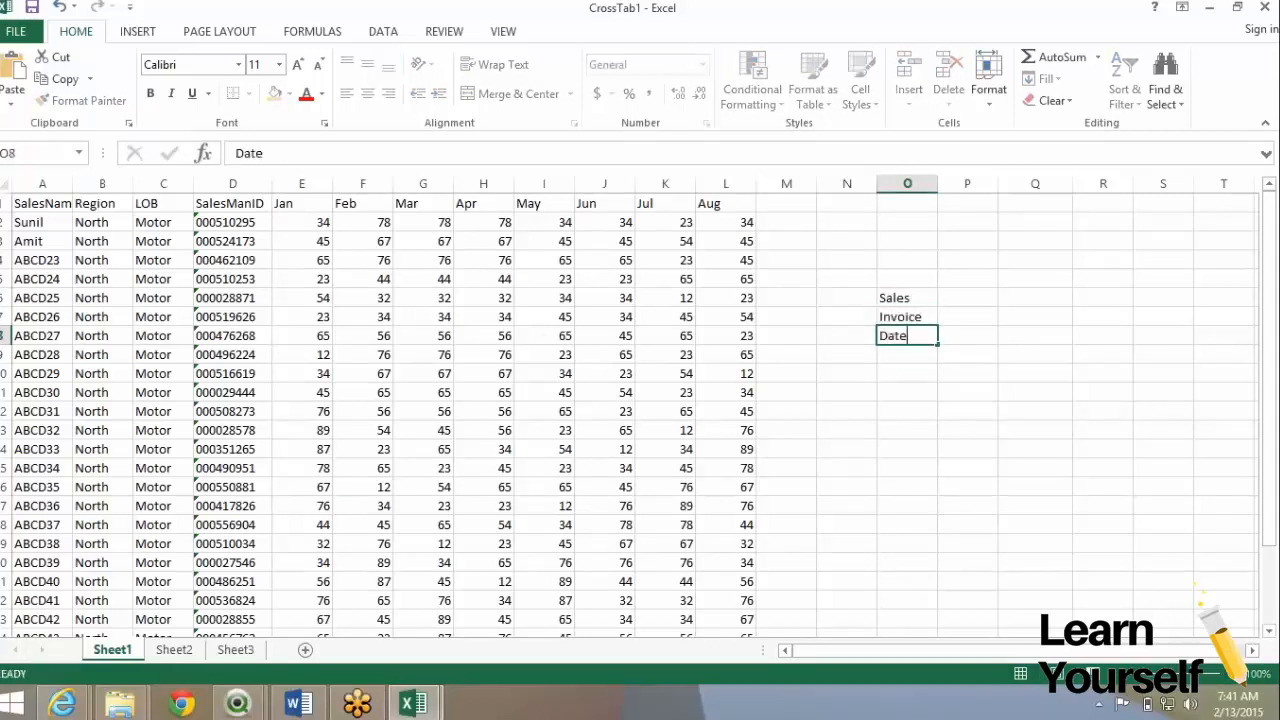
key("Return")
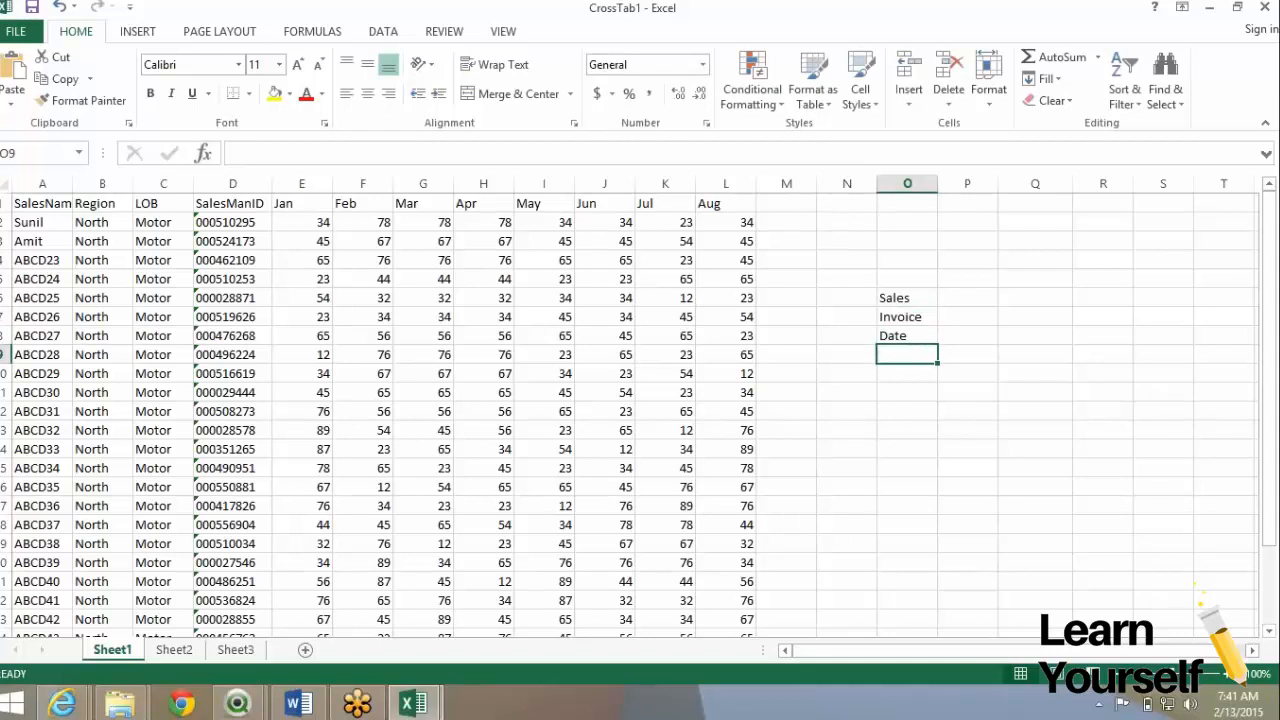
- Add the labels Amount and Month below the Date label, in cells O9 and O10
type("Amou")
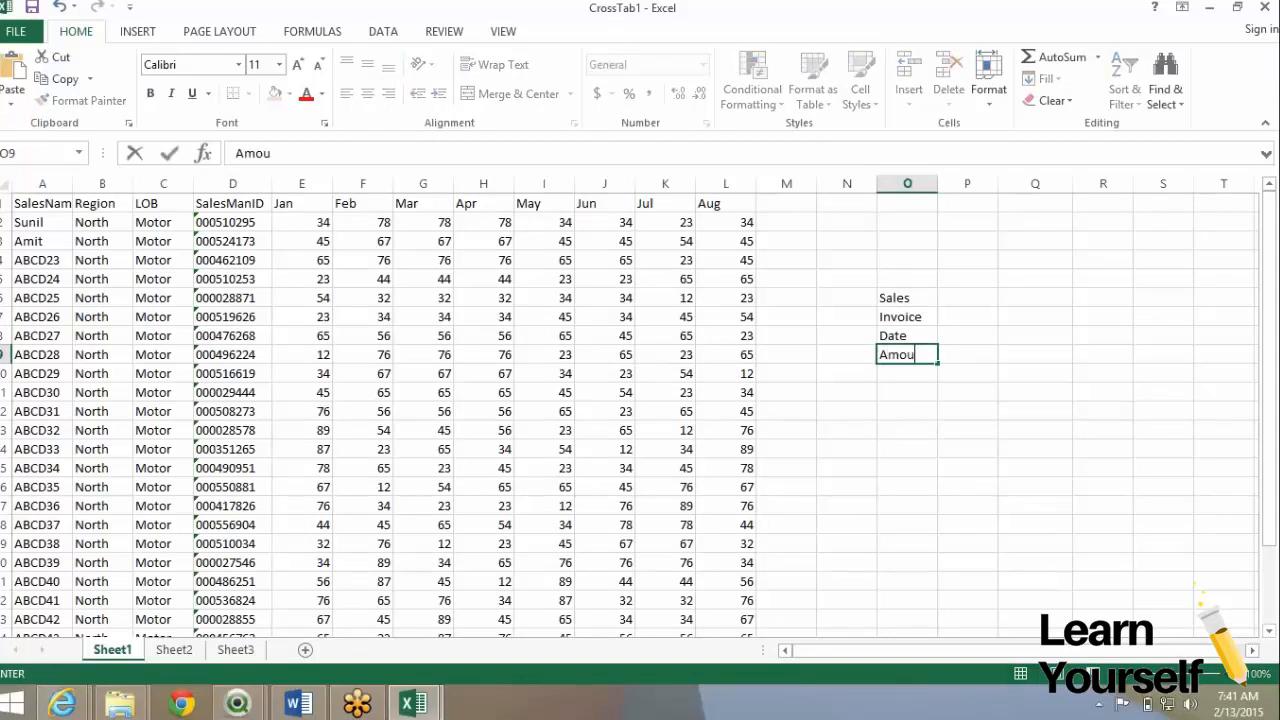
type("nt")
key("Return")
key("Return")
key("Up")
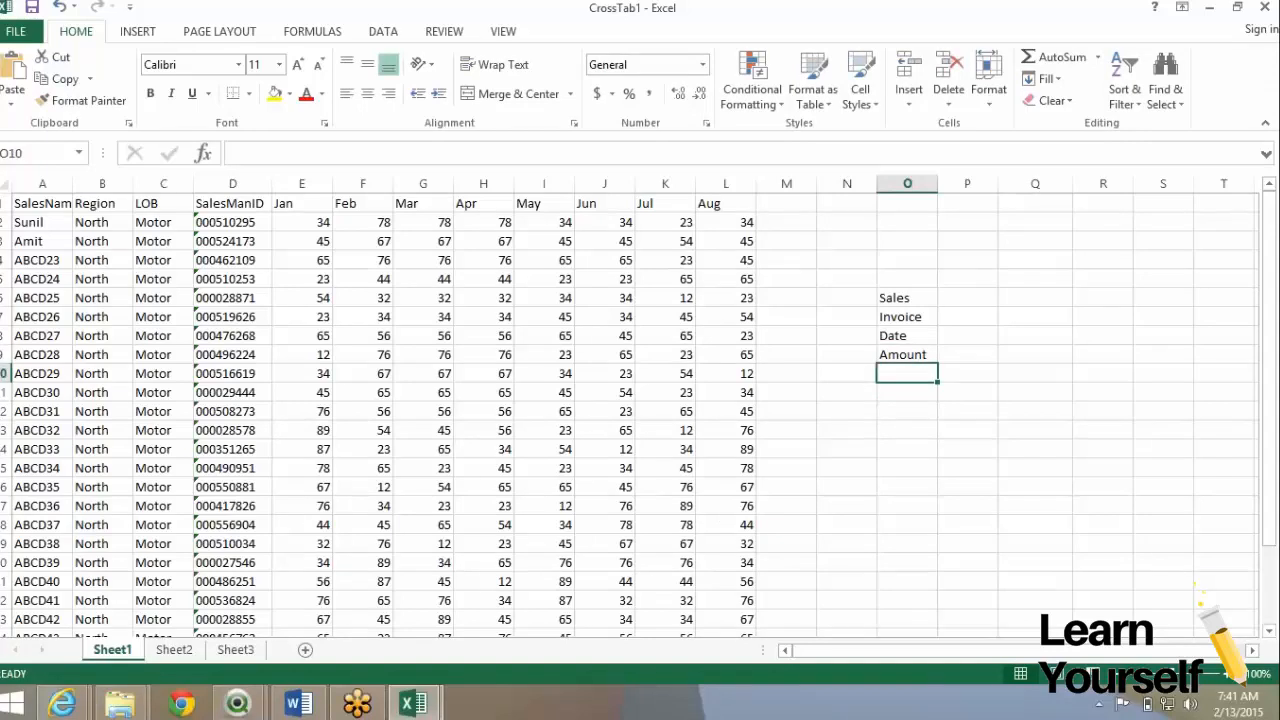
type("Month")
key("Return")
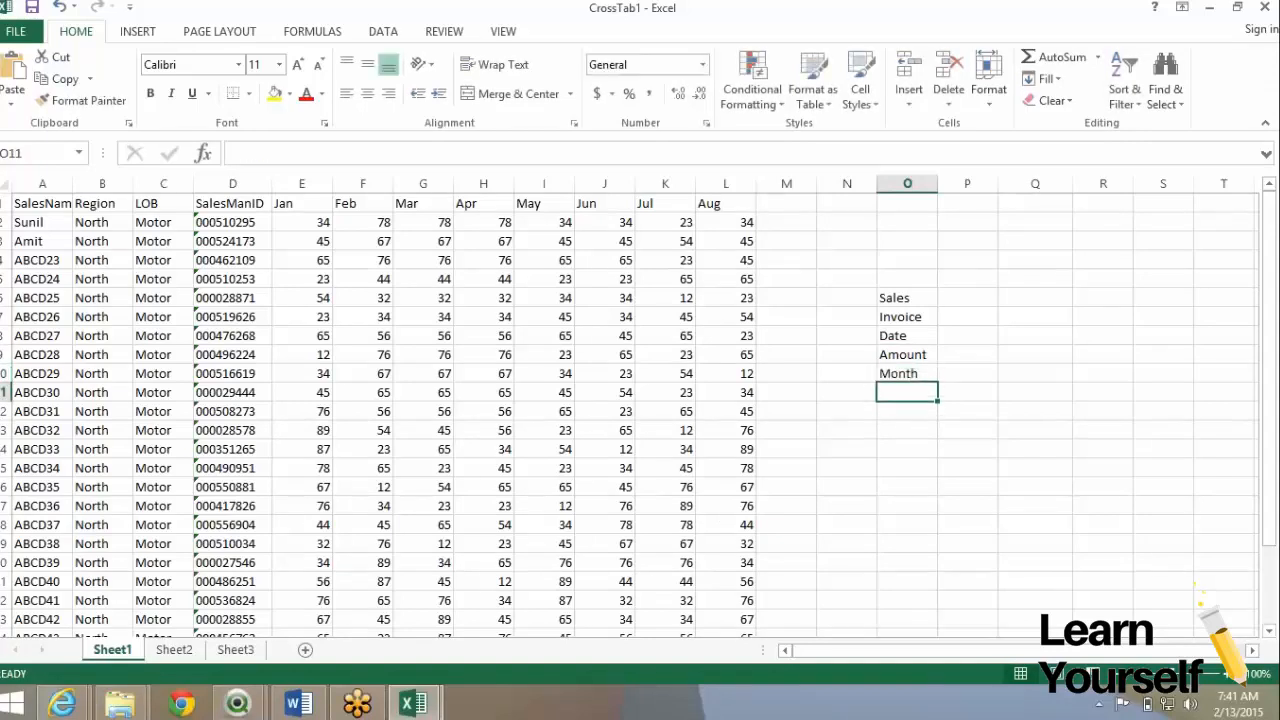
key("Up")
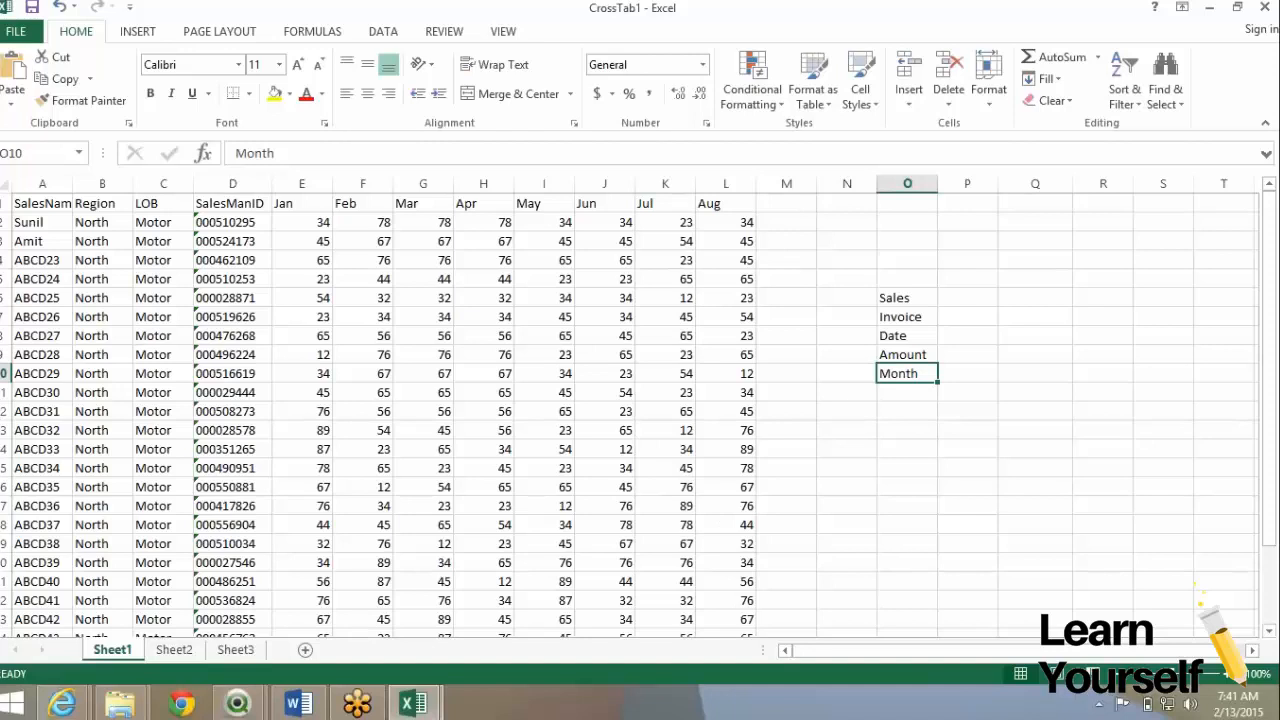
- Select the month columns from Jan through Jul in the sales table
left_click(301, 183)
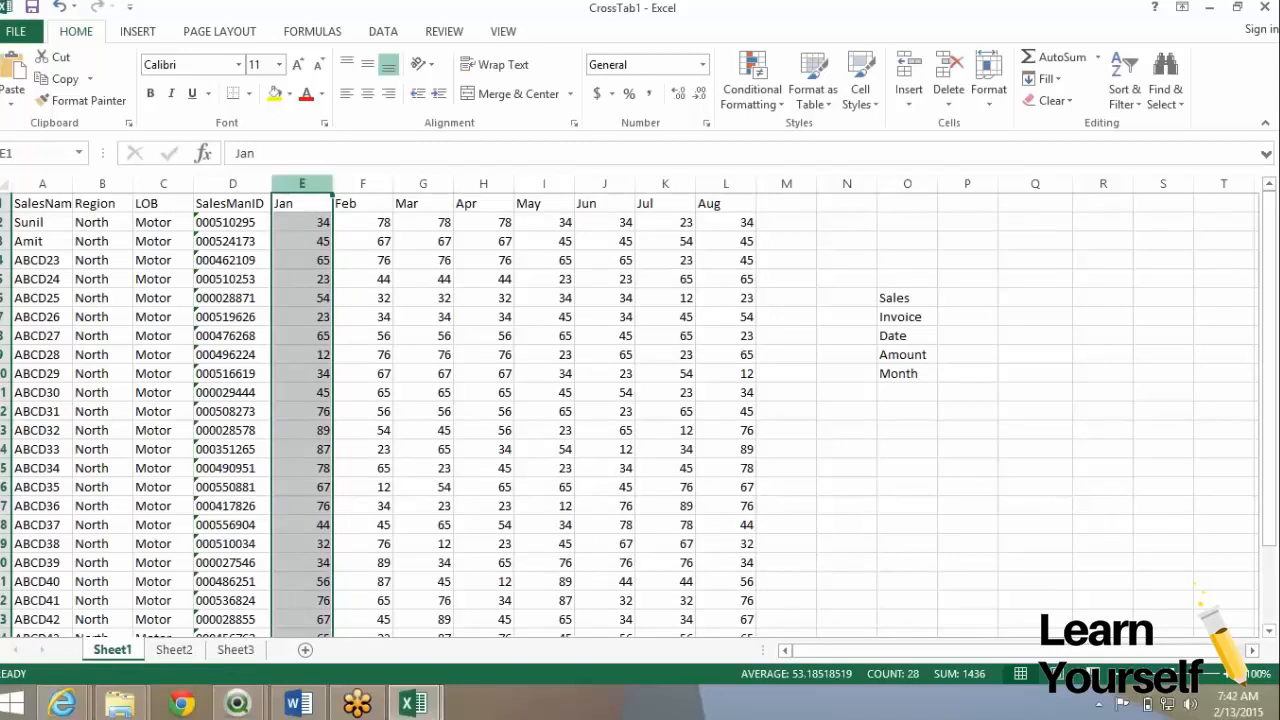
left_click_drag(301, 183, 665, 183)
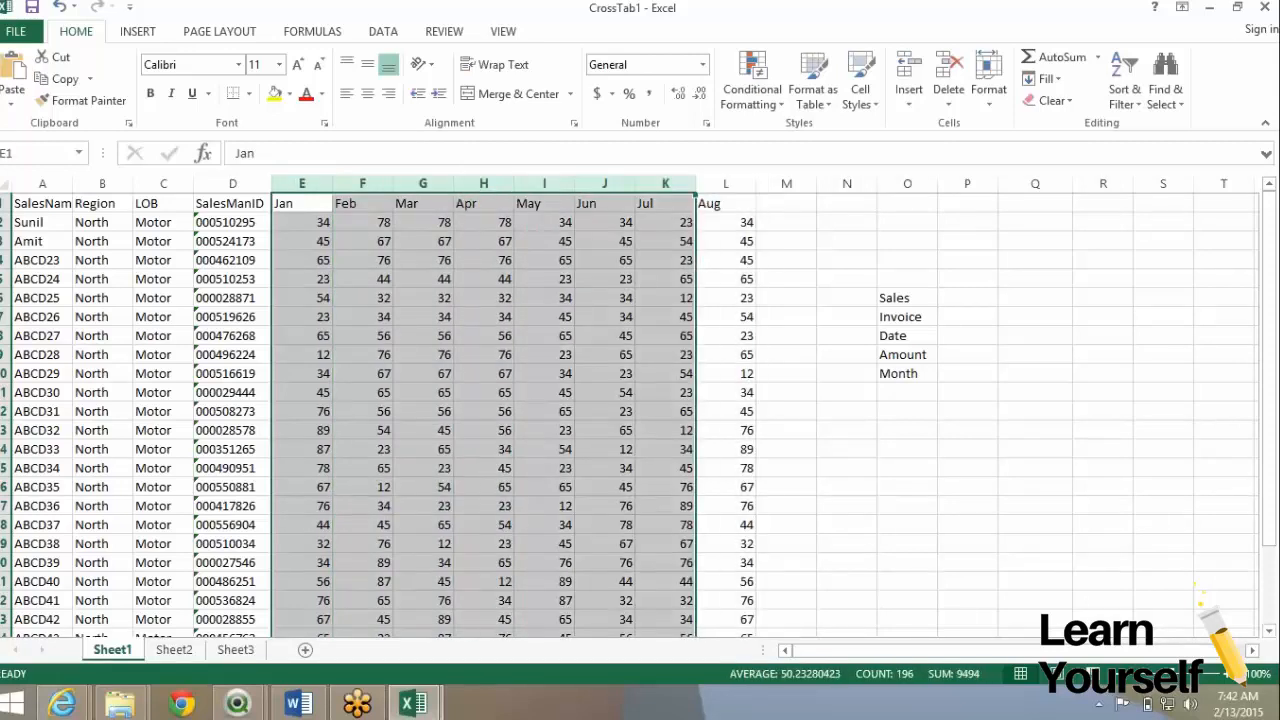
- Examine the sales table's data range, the Jan to Aug month headers and the labels in O6 to O10
left_click_drag(232, 222, 665, 487)
left_click(786, 506)
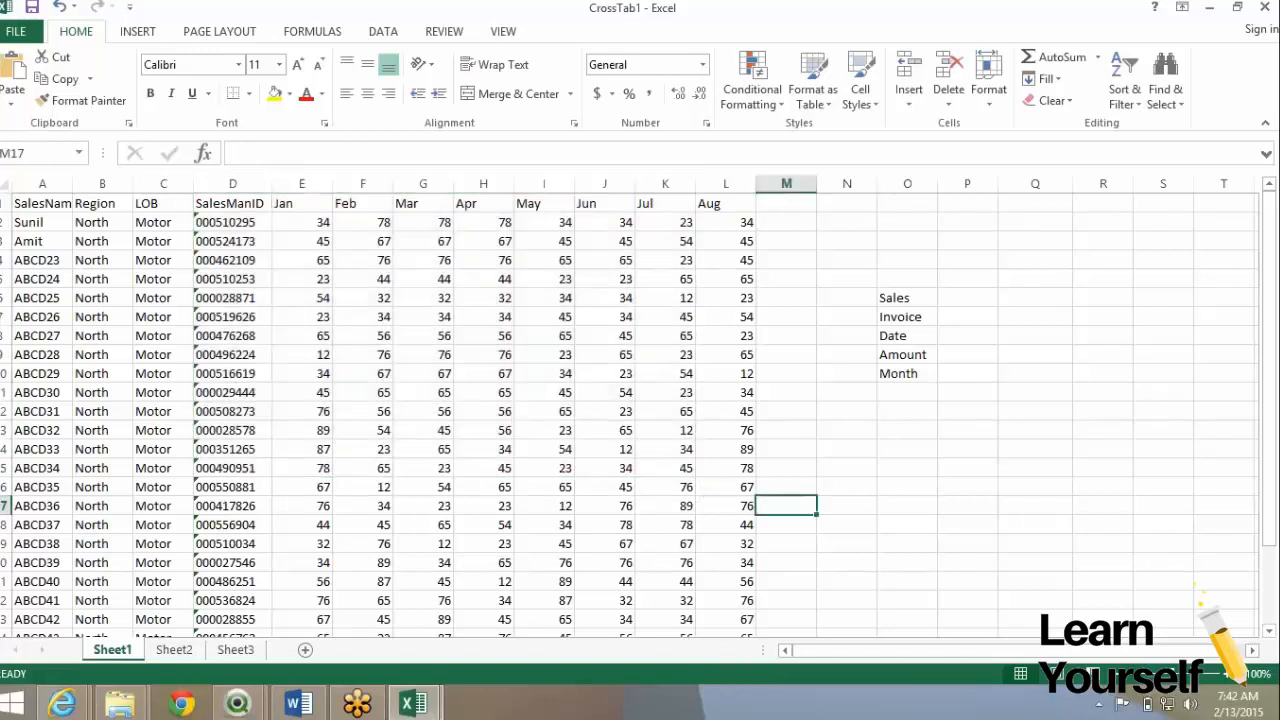
left_click_drag(42, 203, 726, 553)
left_click_drag(302, 203, 726, 203)
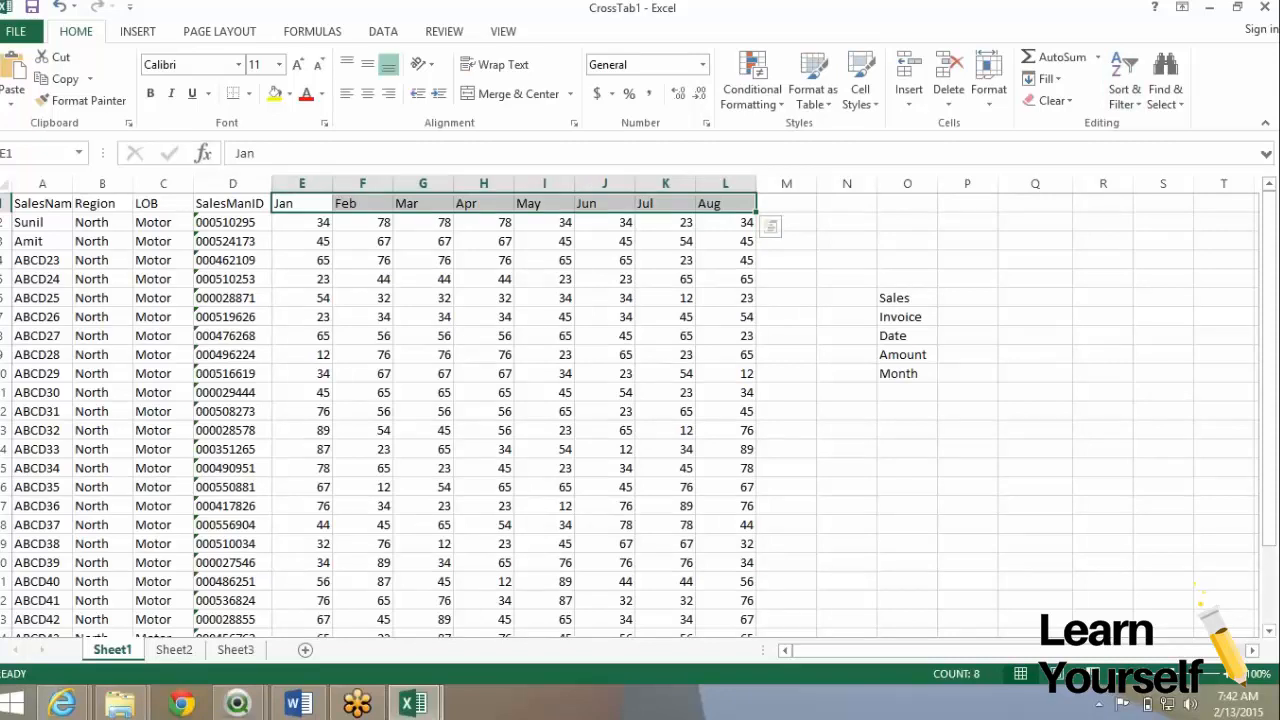
left_click(907, 373)
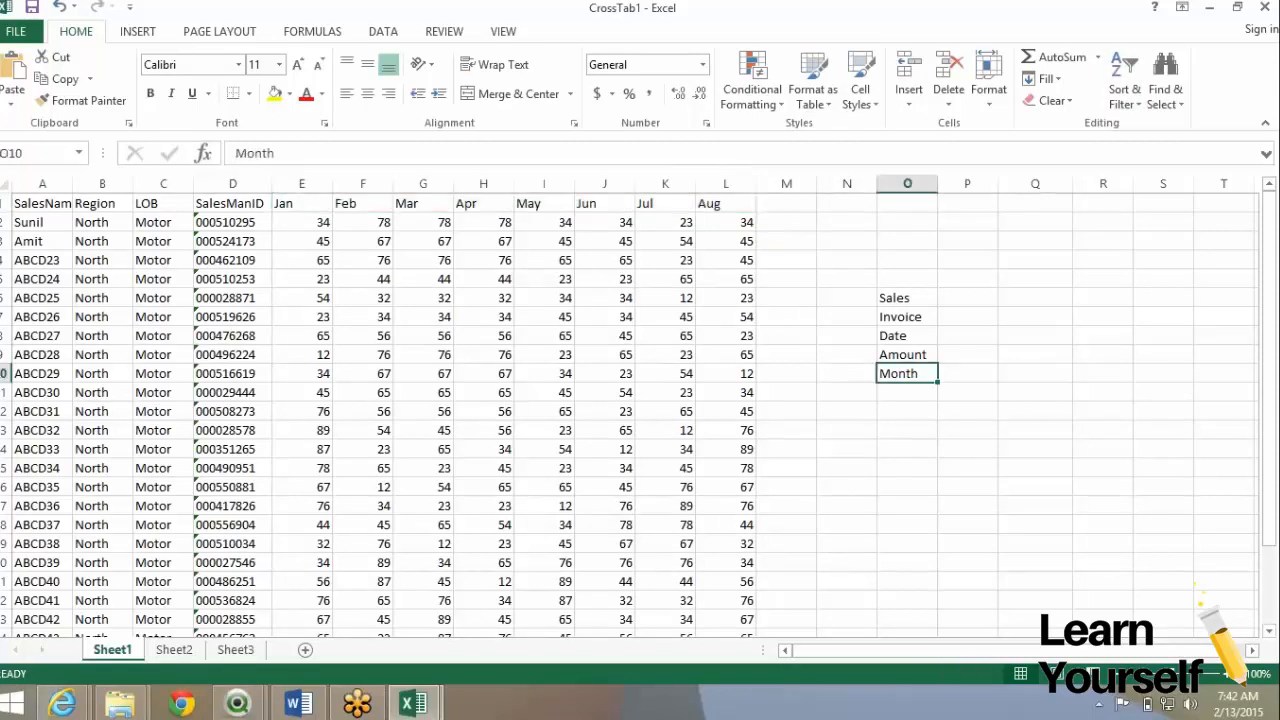
left_click(907, 298)
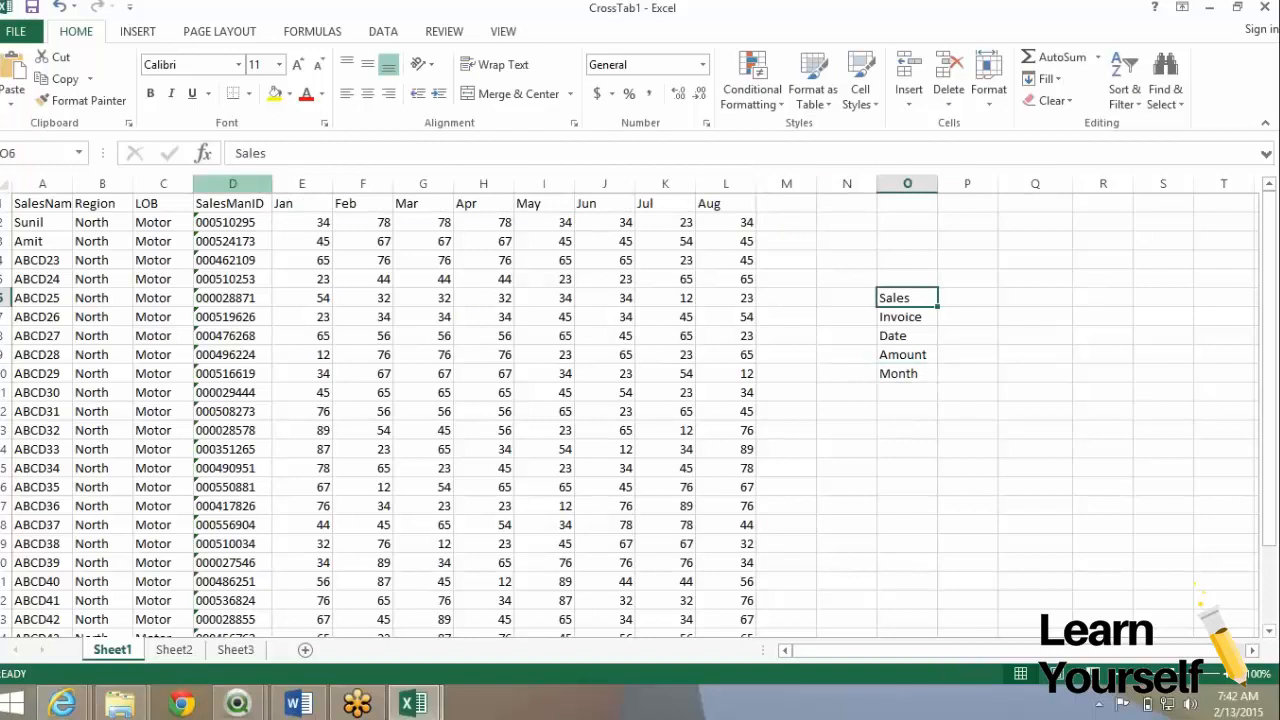
left_click(232, 203)
left_click(302, 203)
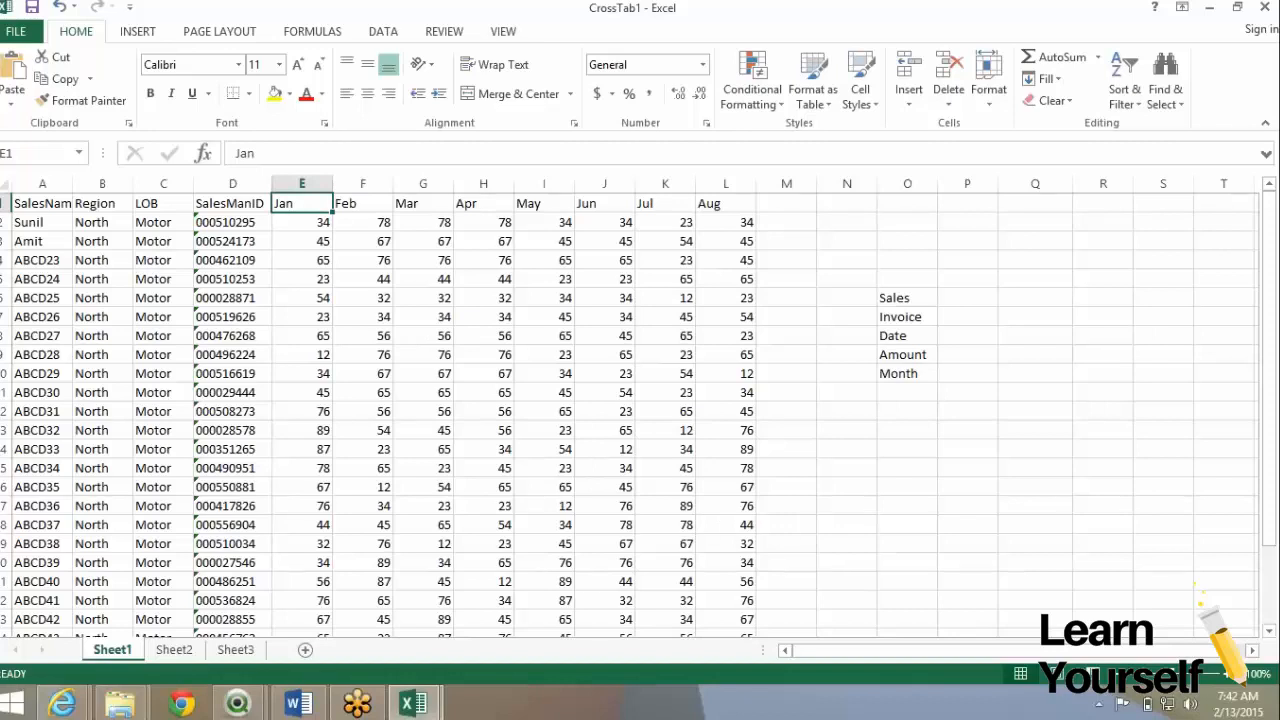
left_click(484, 203)
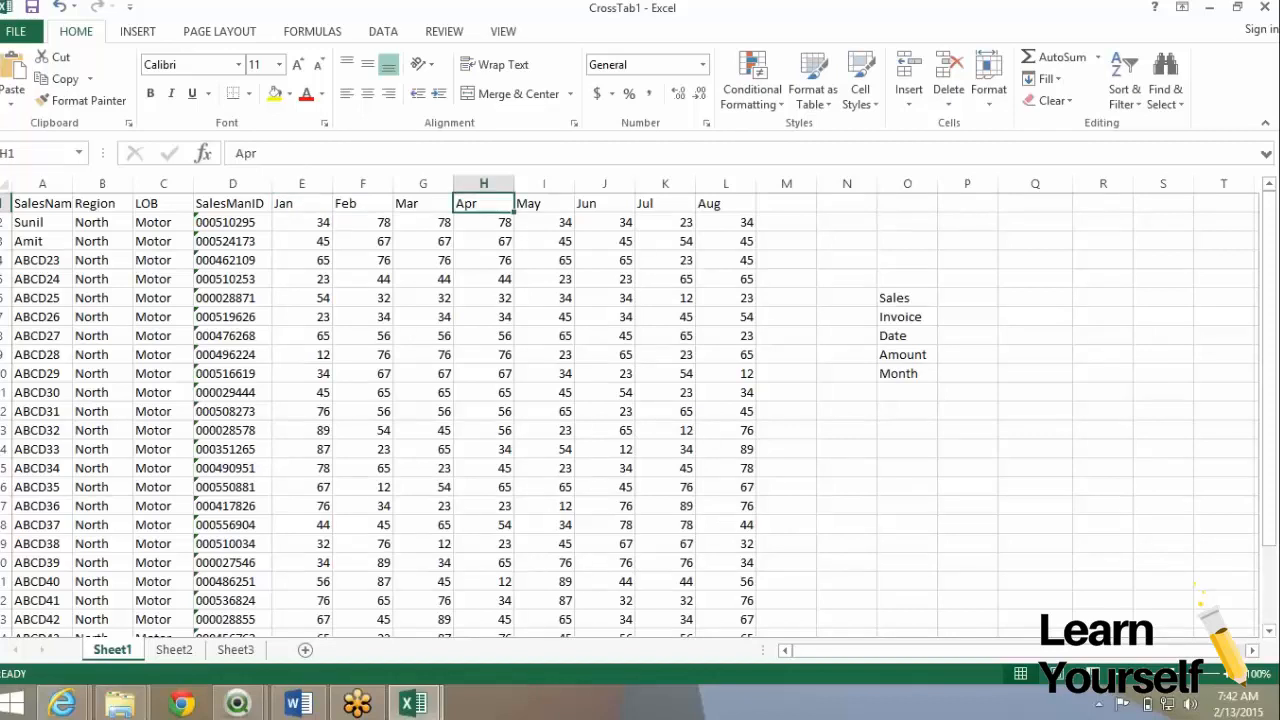
left_click_drag(907, 297, 907, 373)
left_click(967, 411)
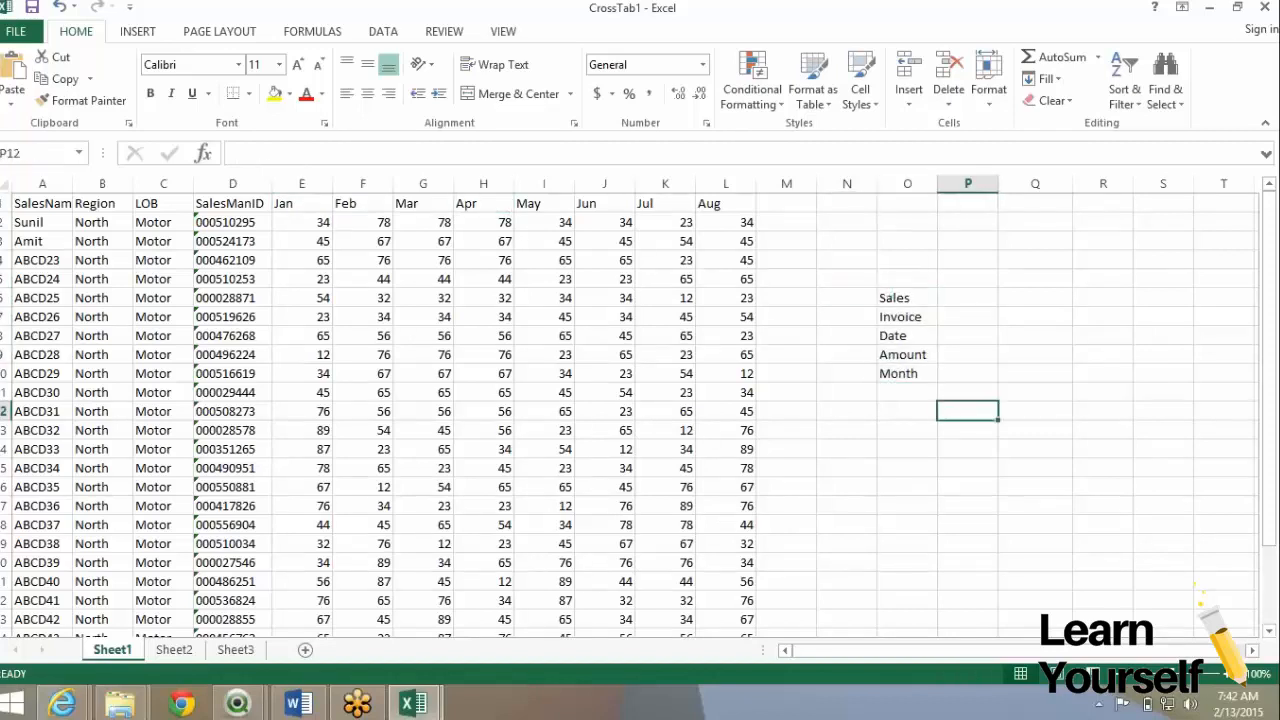
- Clear the labels in column O beside the sales table, over cells O6 to O12
left_click(907, 411)
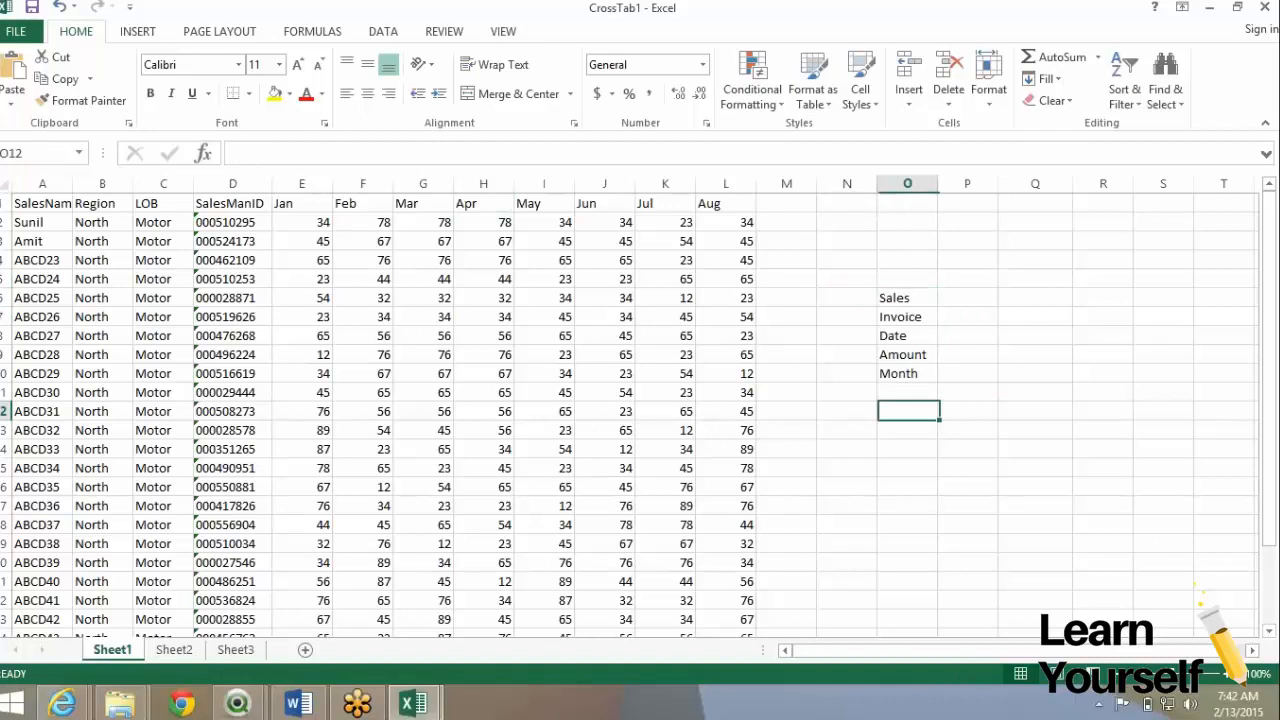
left_click_drag(907, 411, 907, 297)
key("Delete")
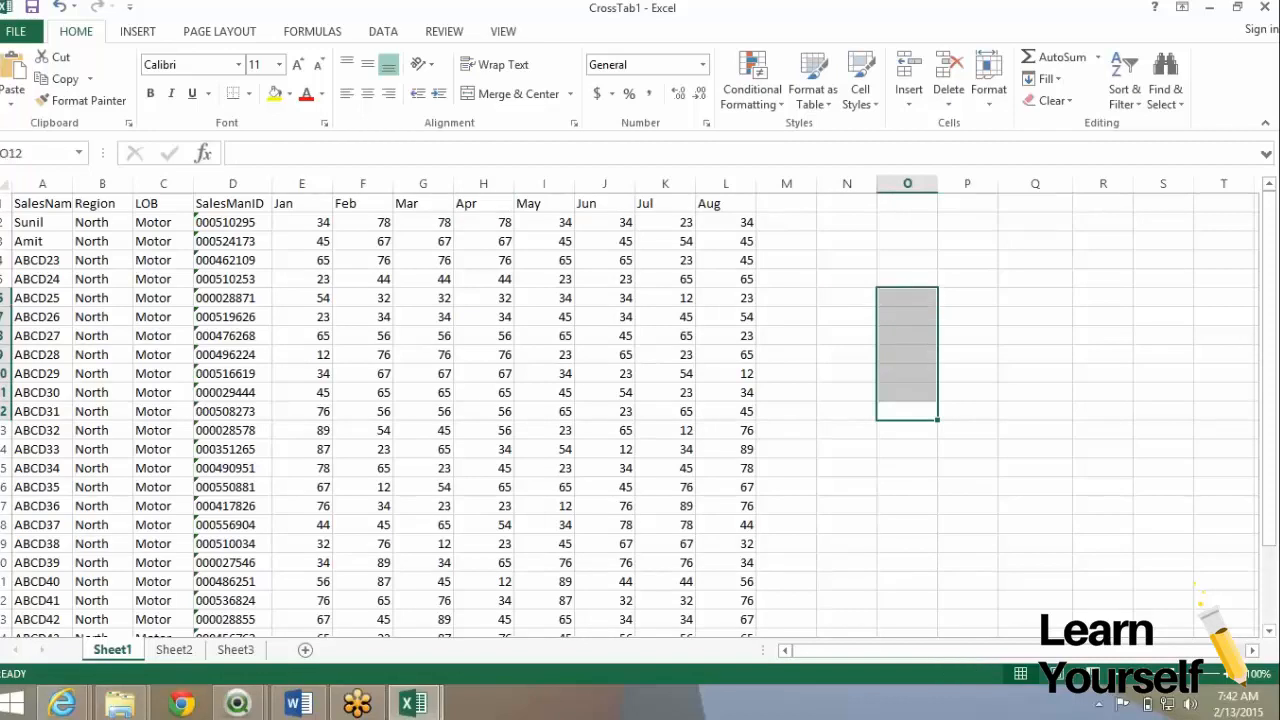
- Copy the first salesperson's SalesName, Region, LOB and SalesManID values from A2:D2 into the cells starting at N6
left_click_drag(42, 222, 232, 222)
key("ctrl+c")
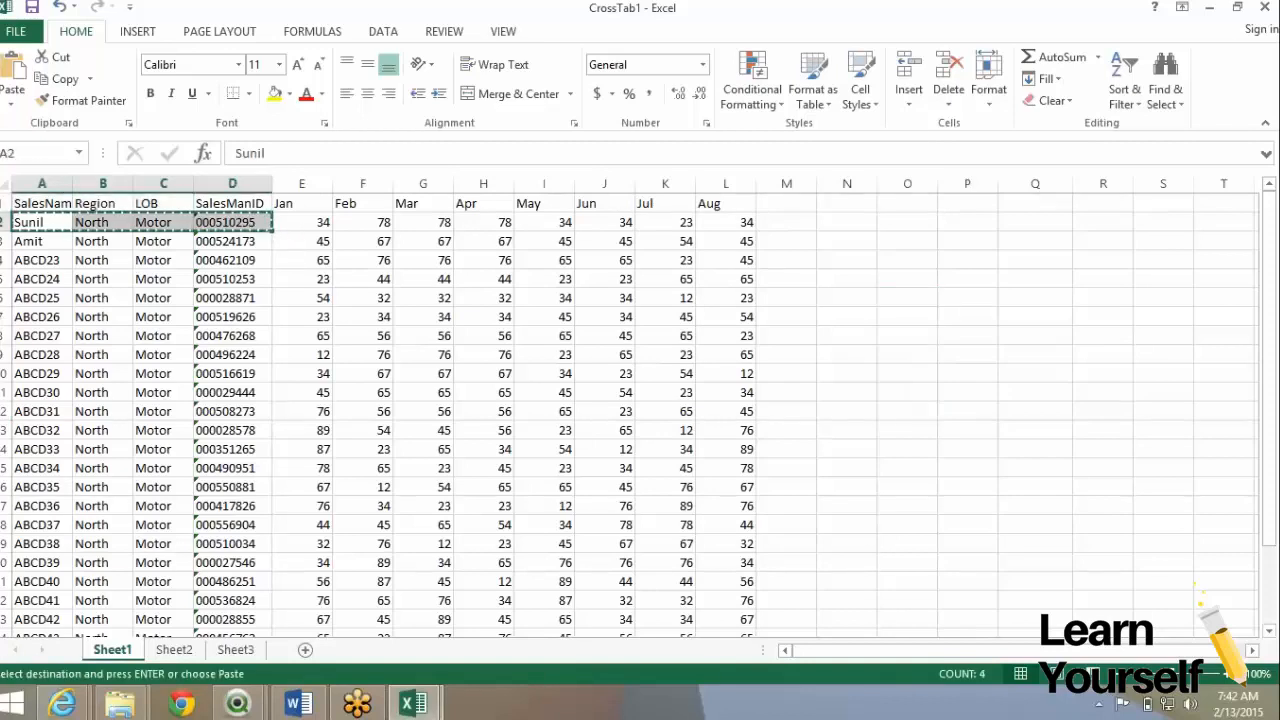
left_click(847, 297)
key("ctrl+v")
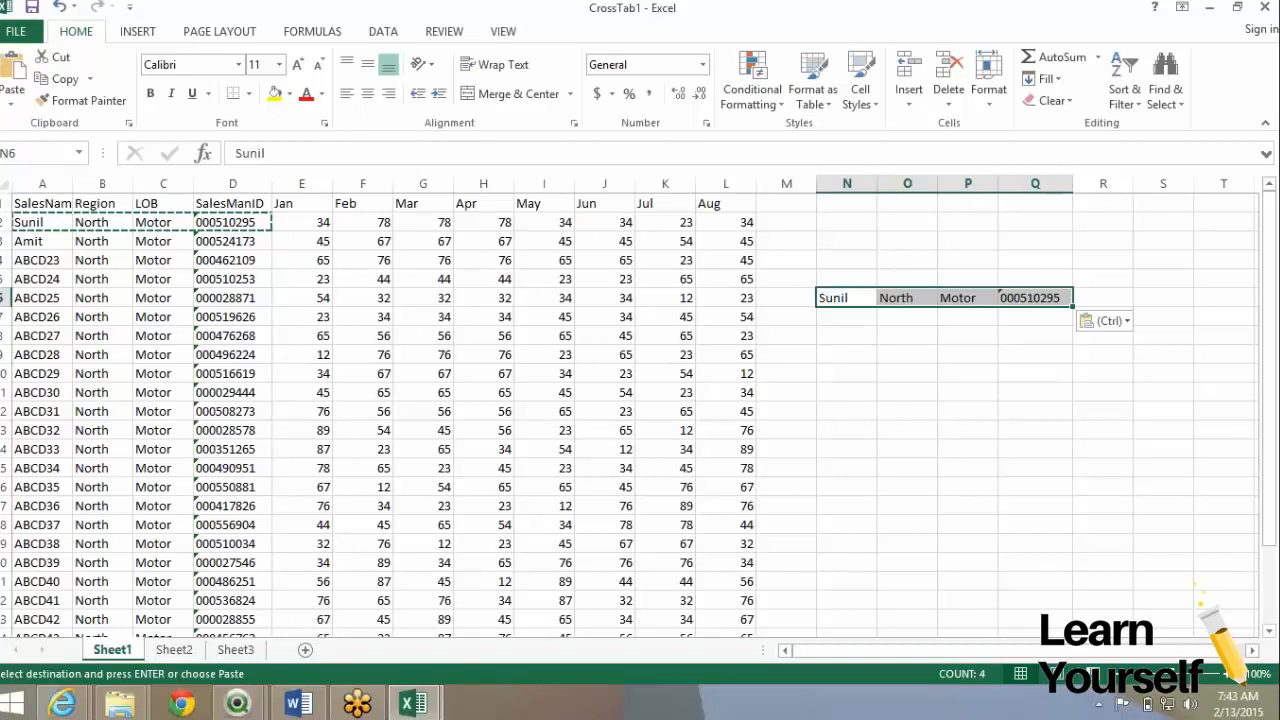
left_click(302, 203)
left_click_drag(302, 203, 725, 203)
key("ctrl+c")
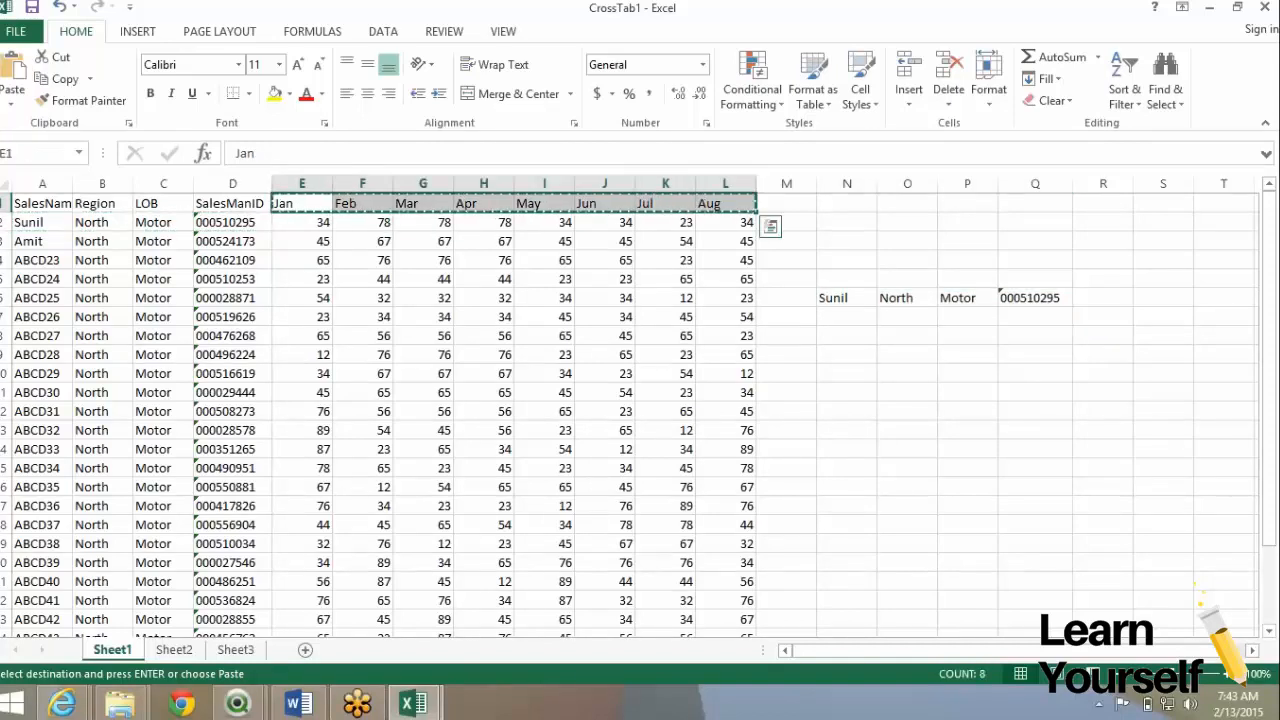
left_click(1103, 297)
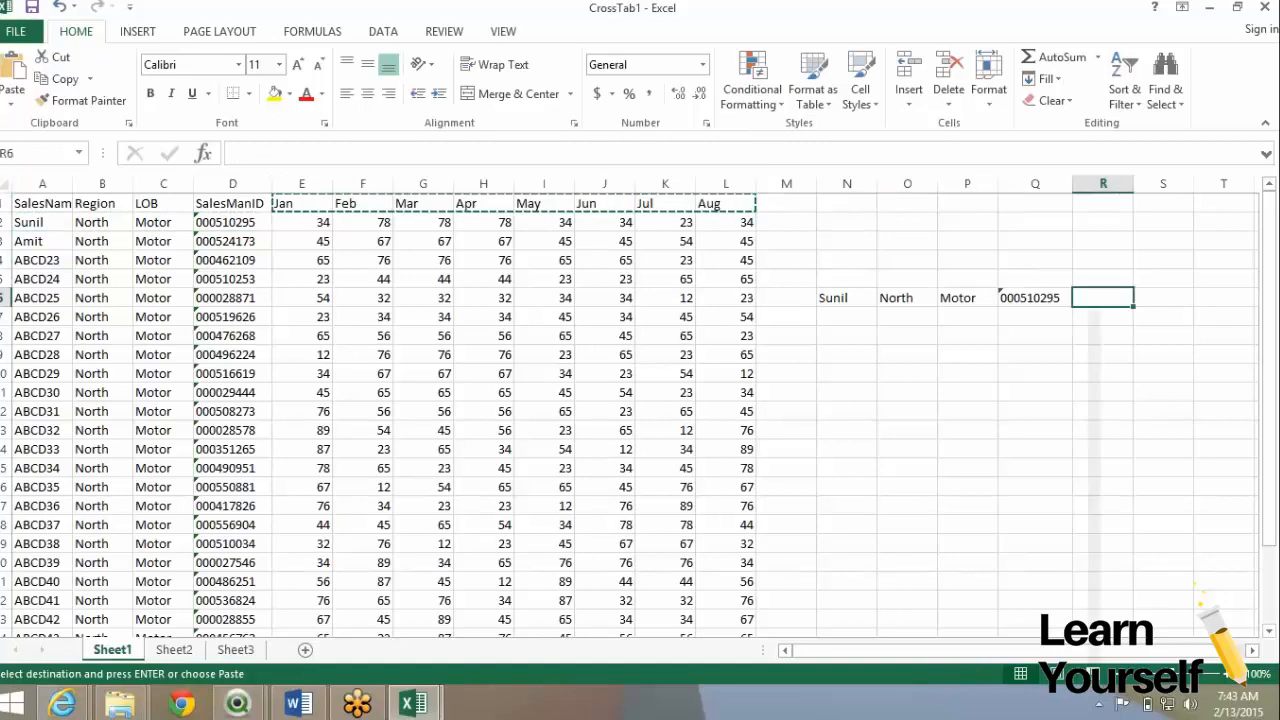
right_click(1100, 300)
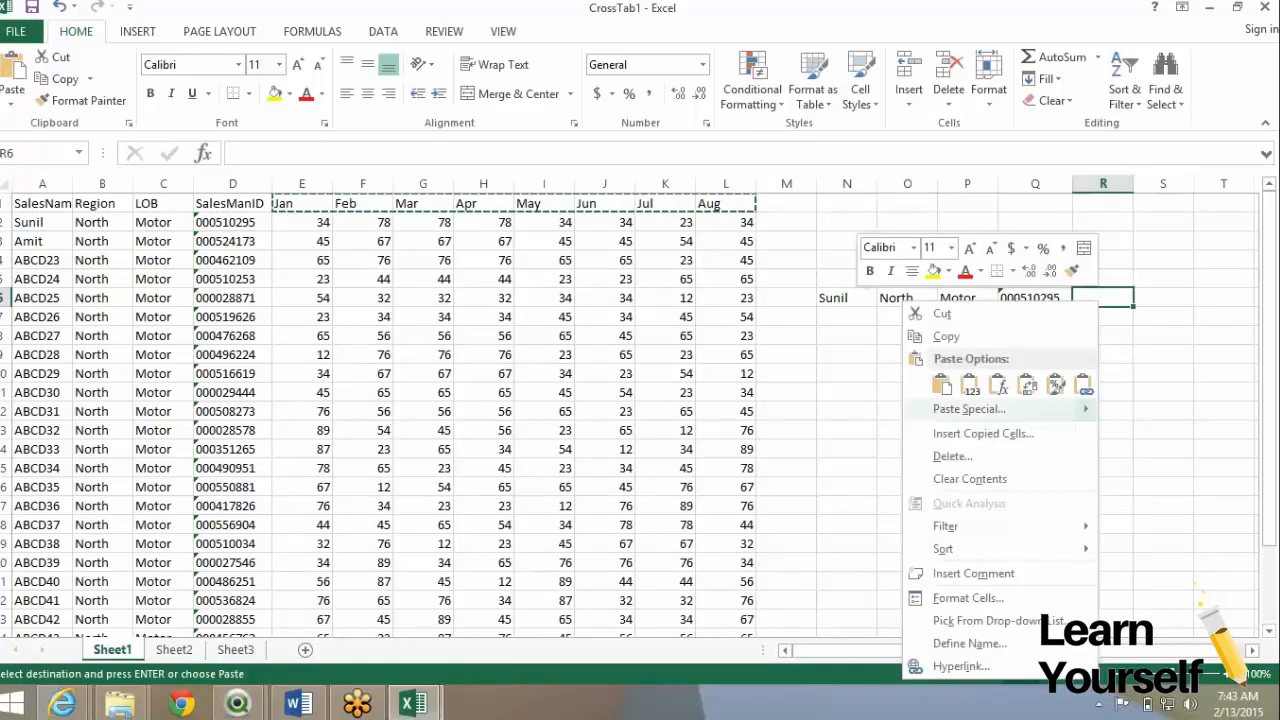
left_click(1000, 409)
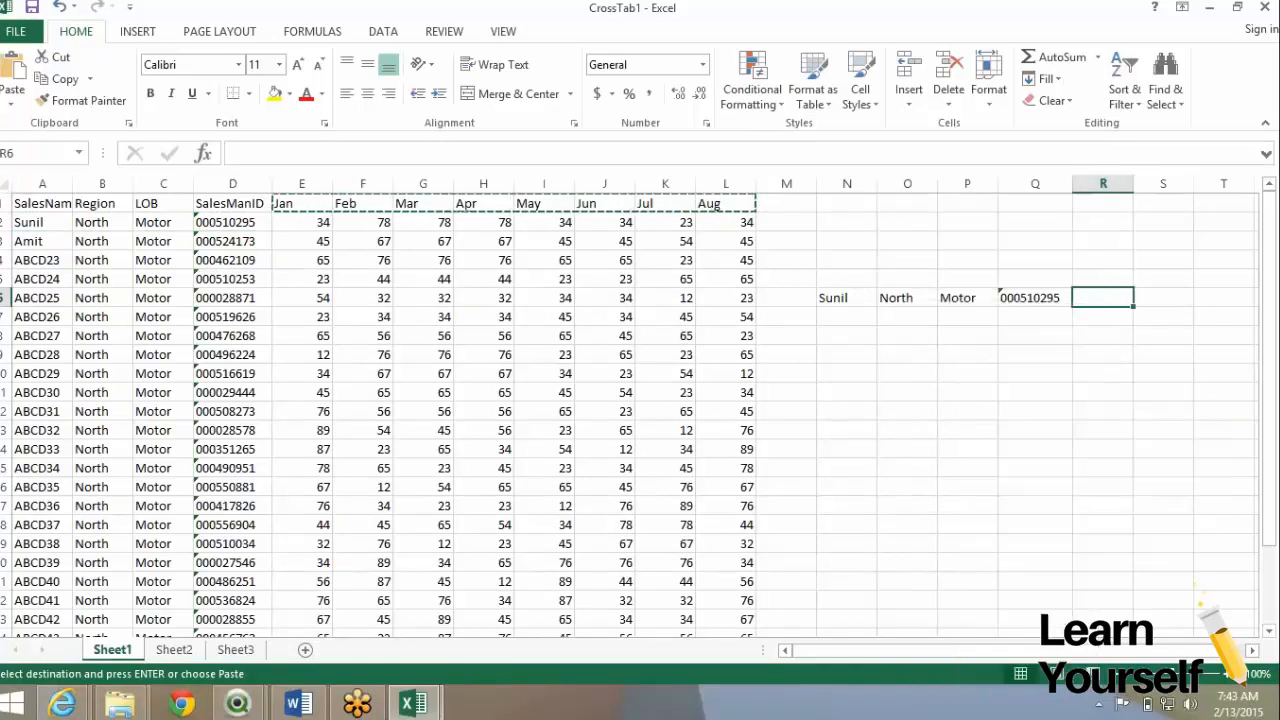
key("alt+d")
key("e")
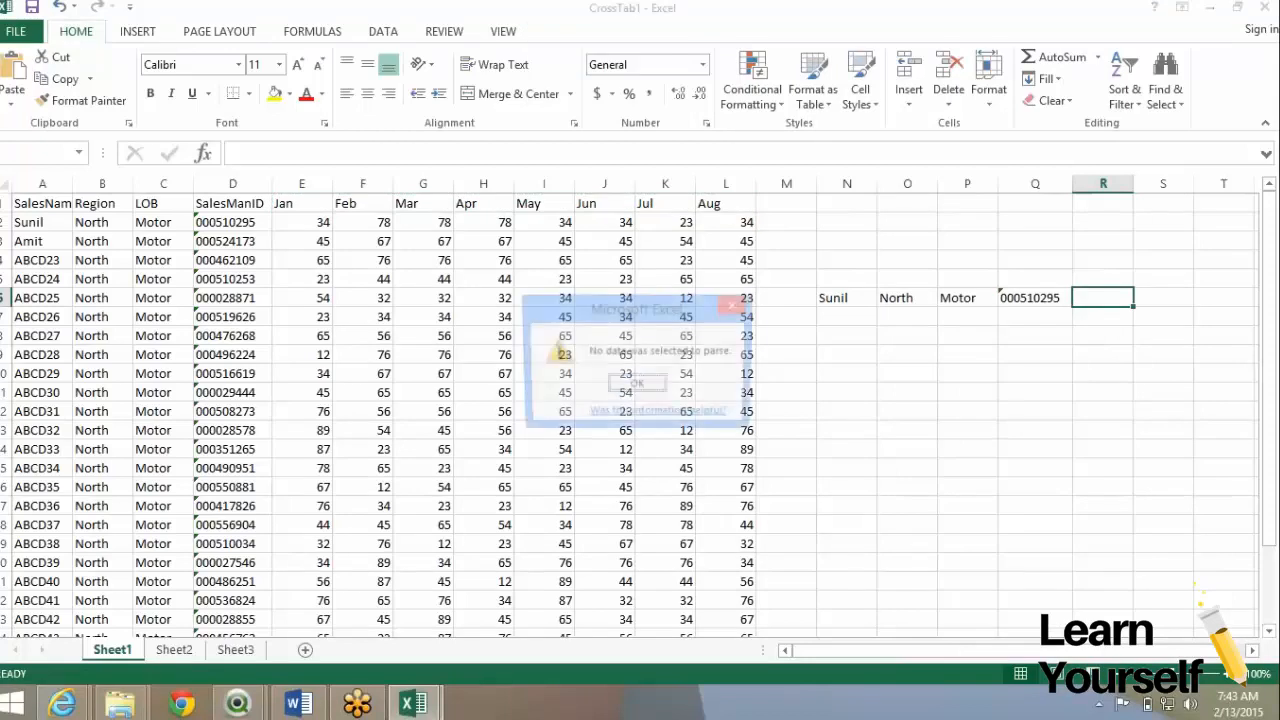
key("Return")
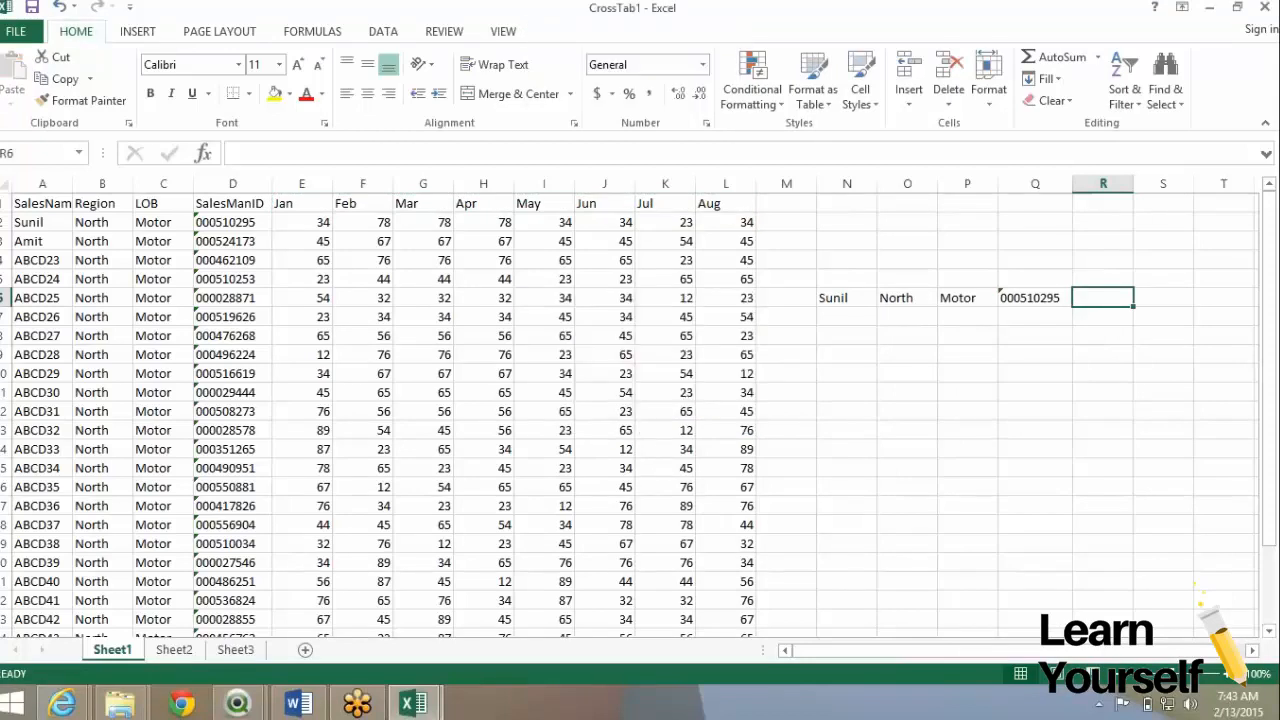
- Copy the Jan to Aug headers in E1:L1 and paste them transposed down column R from R6
left_click_drag(302, 203, 725, 203)
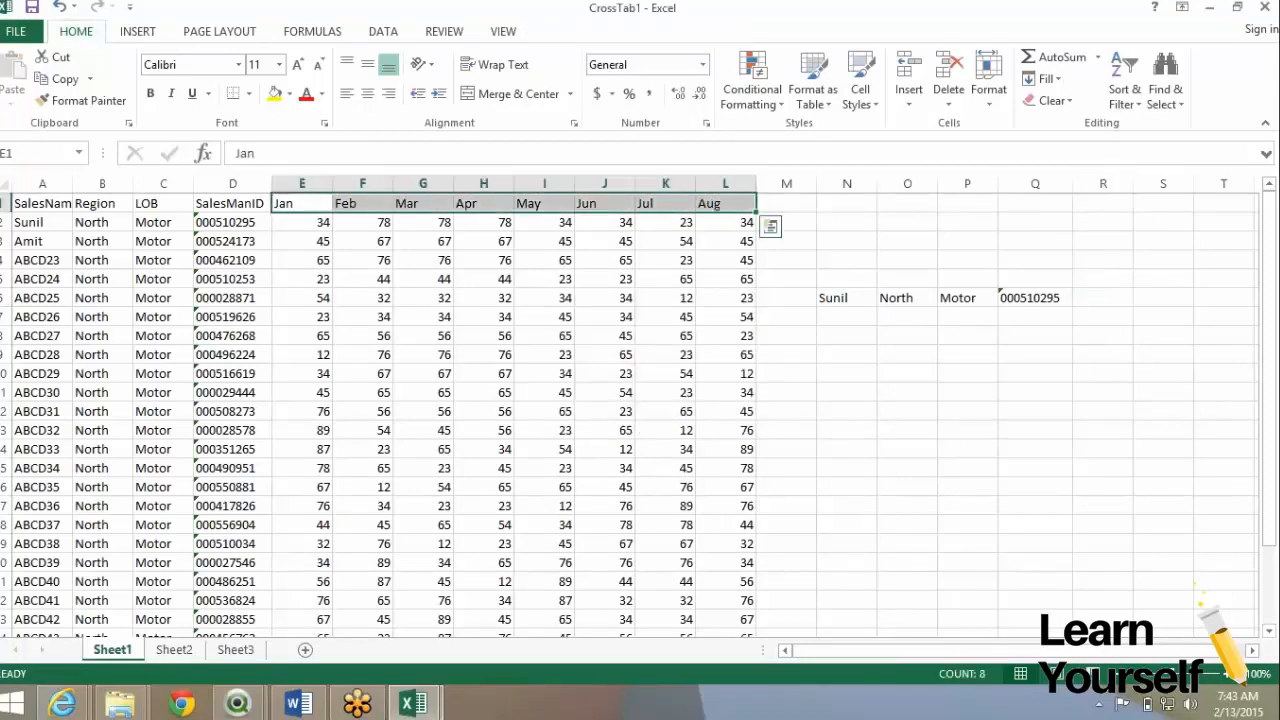
key("ctrl+c")
left_click(1103, 298)
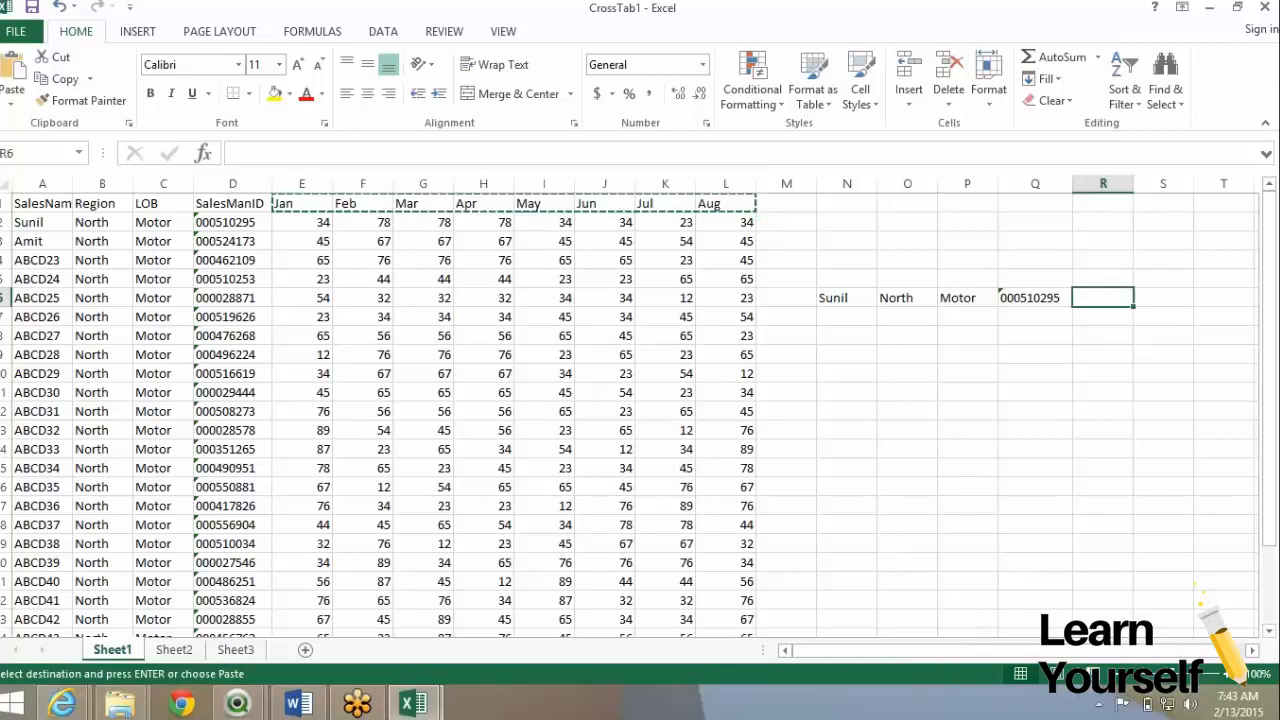
key("ctrl+alt+v")
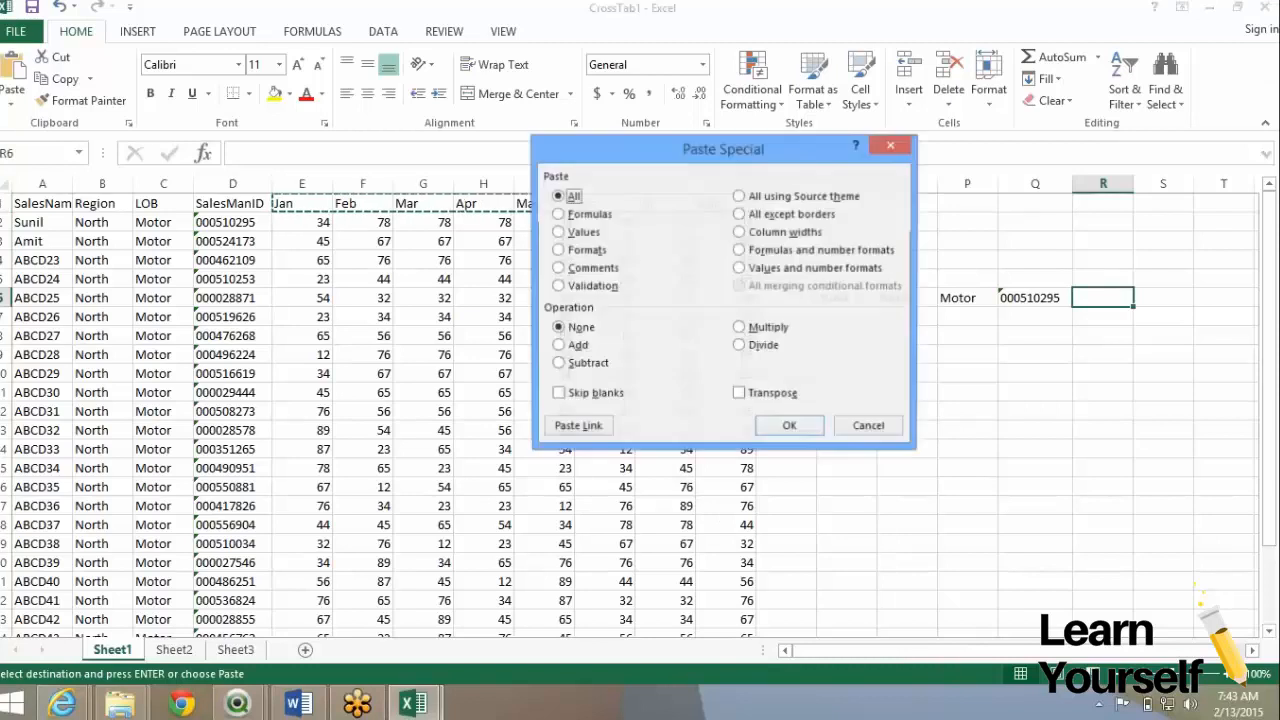
key("e")
key("Return")
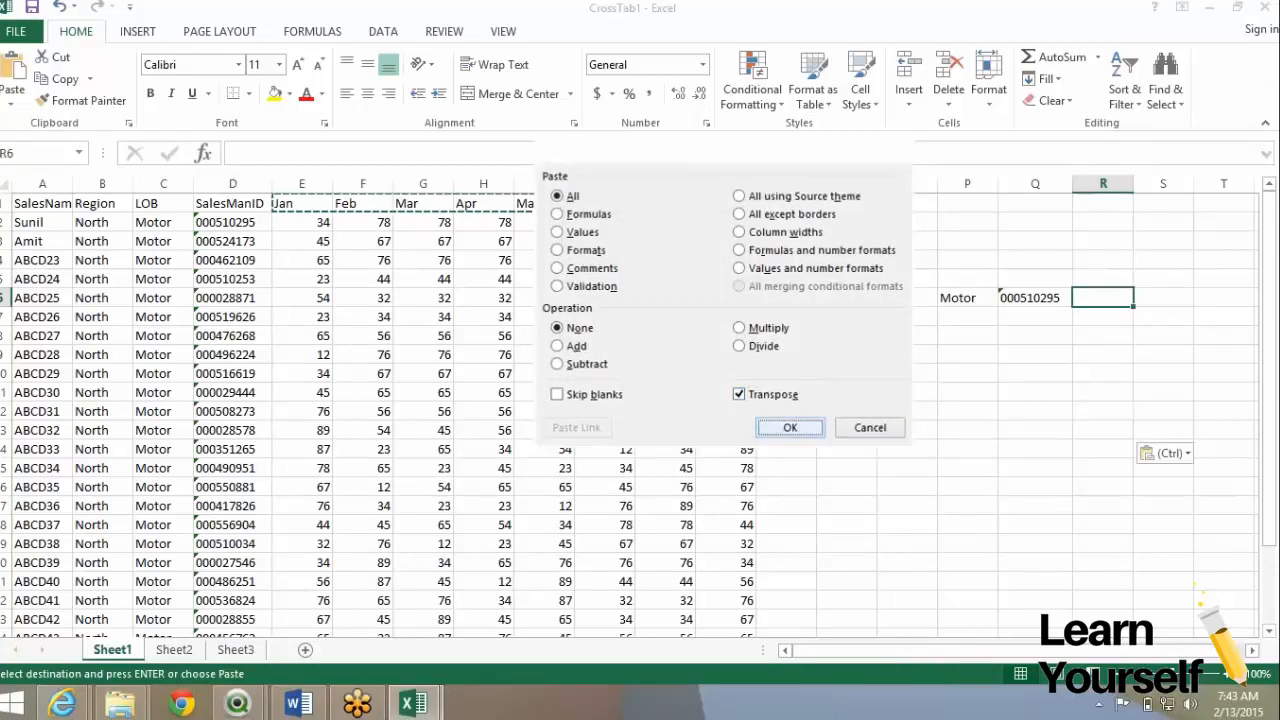
- Copy the first salesperson's monthly figures in E2:L2 and paste them transposed down column S from S6
left_click(302, 223)
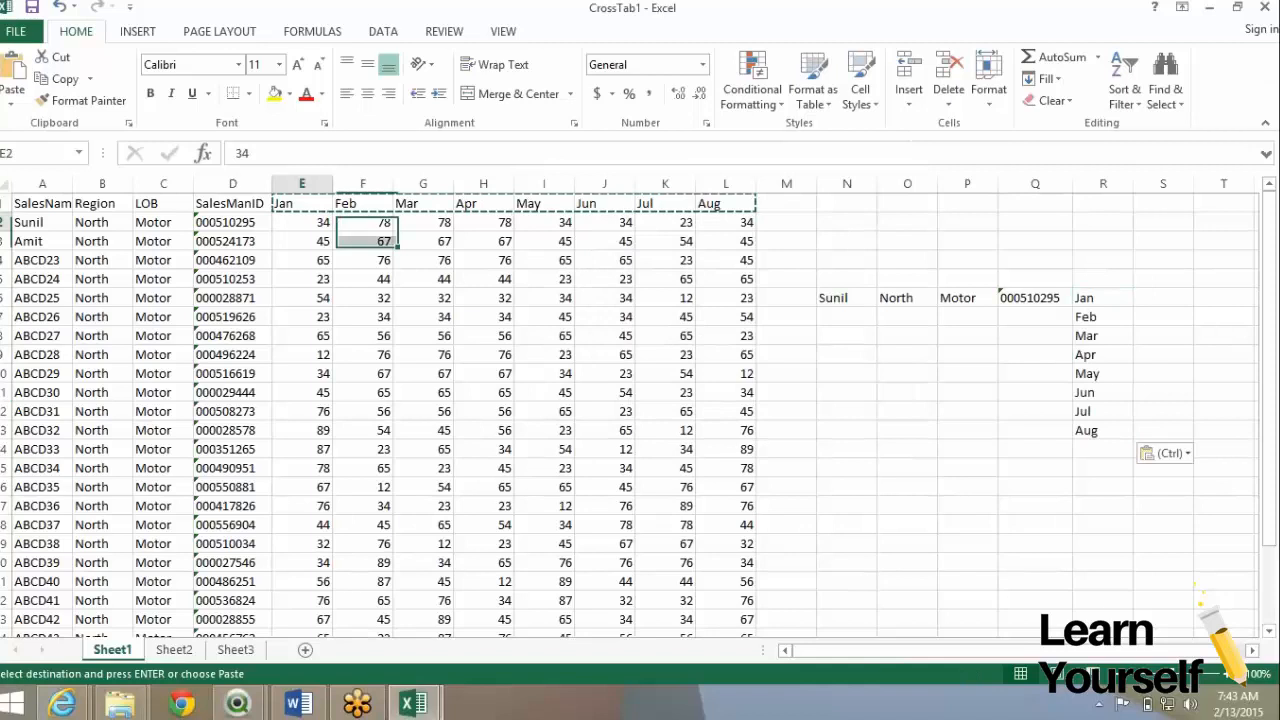
key("ctrl+shift+Right")
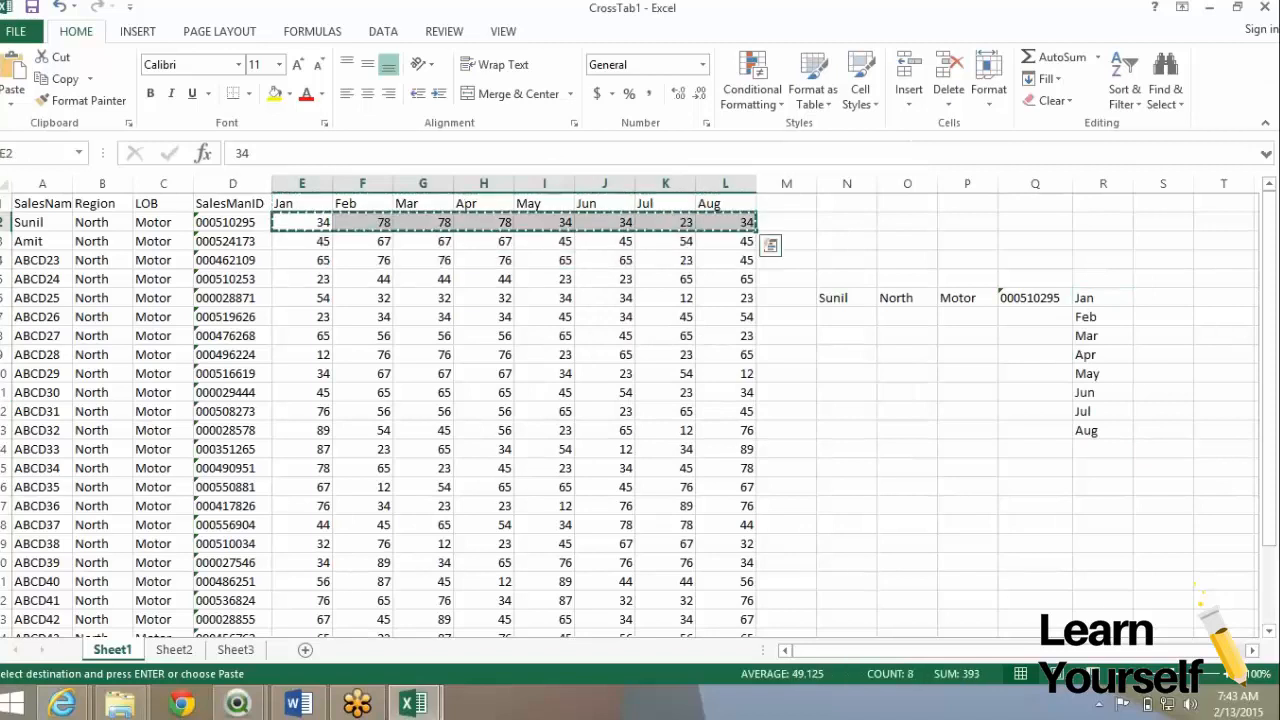
left_click(1163, 317)
left_click(1163, 298)
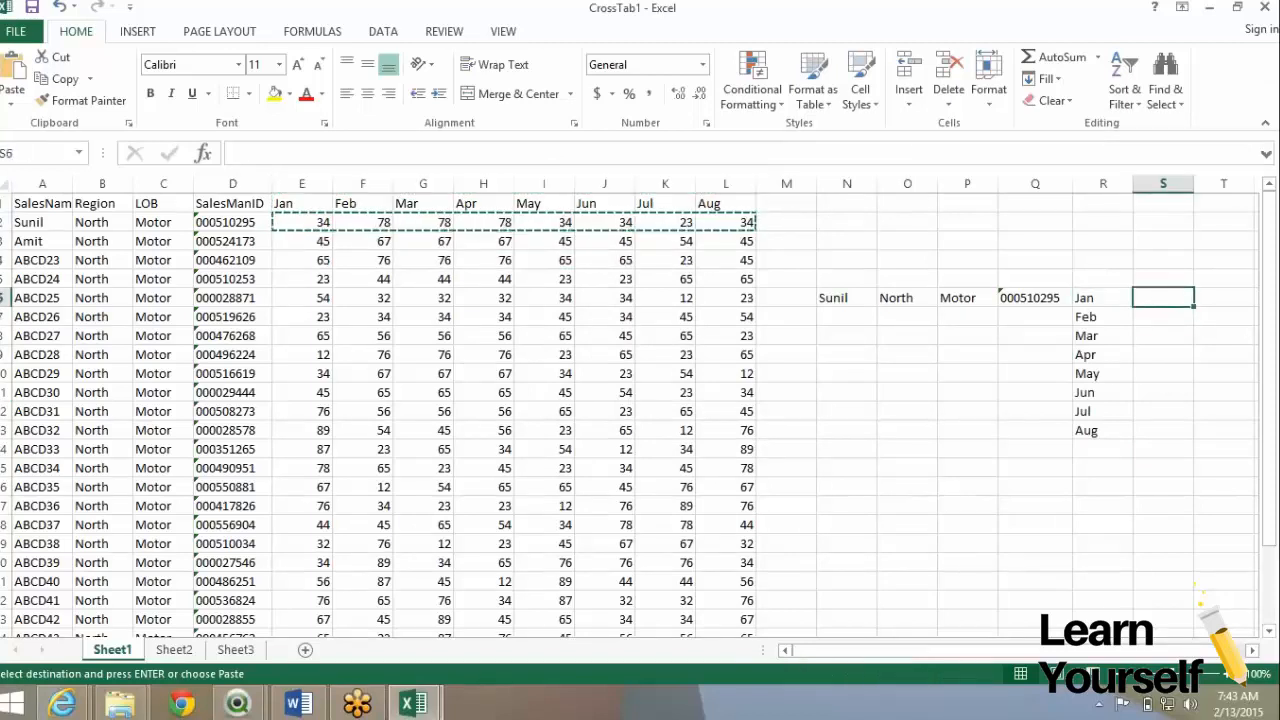
key("ctrl+alt+v")
key("alt+e")
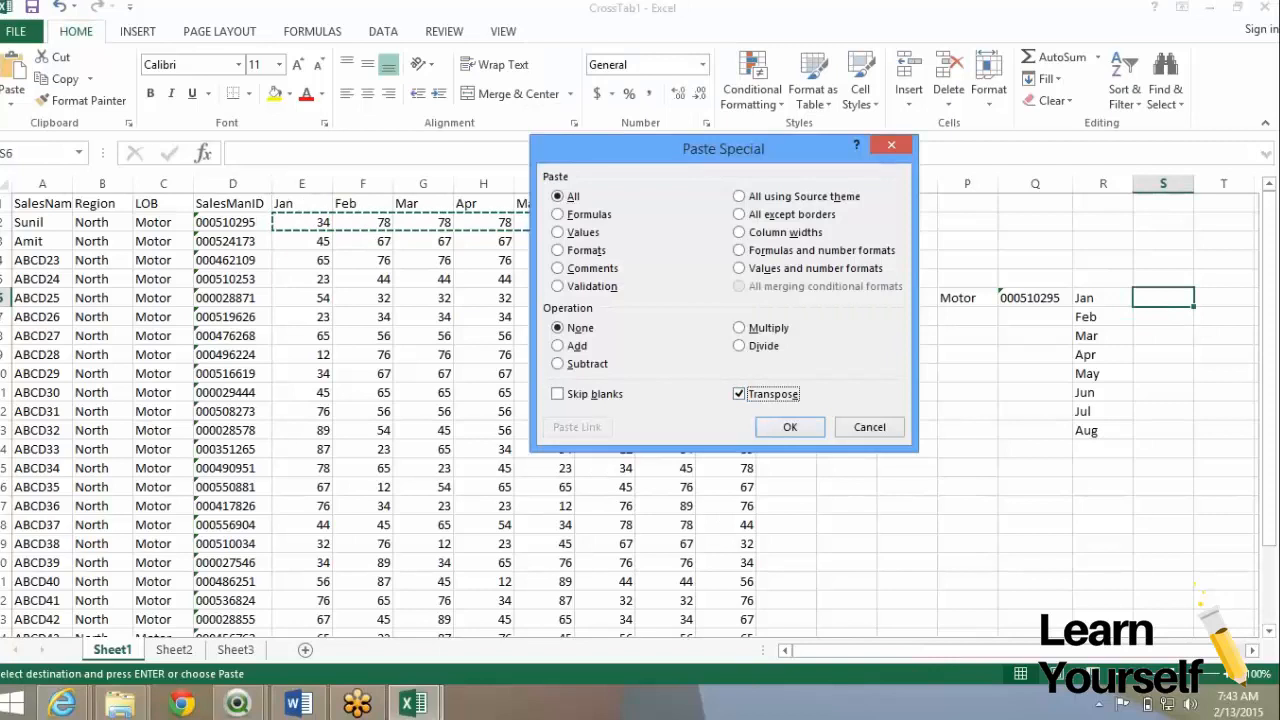
key("Return")
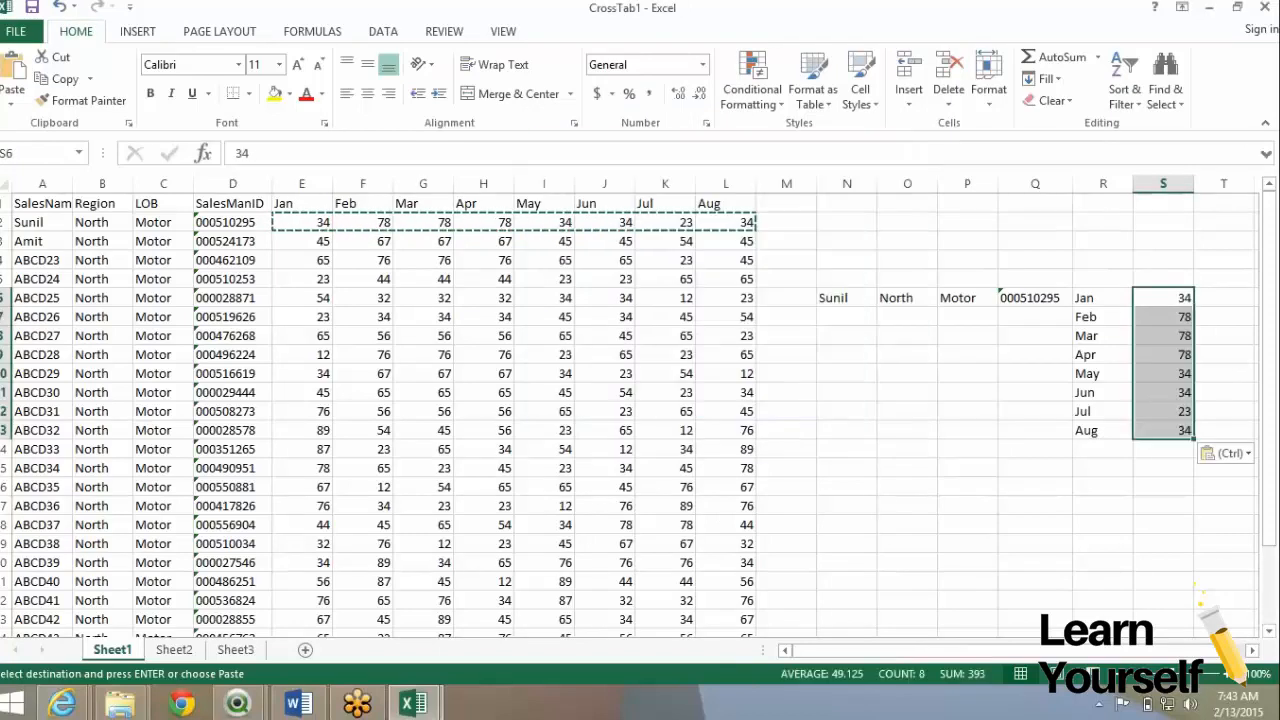
- Copy the SalesName, Region, LOB and SalesManID headers from A1:D1 into the row above the sample record, starting at N5
left_click(1103, 298)
left_click_drag(290, 203, 709, 225)
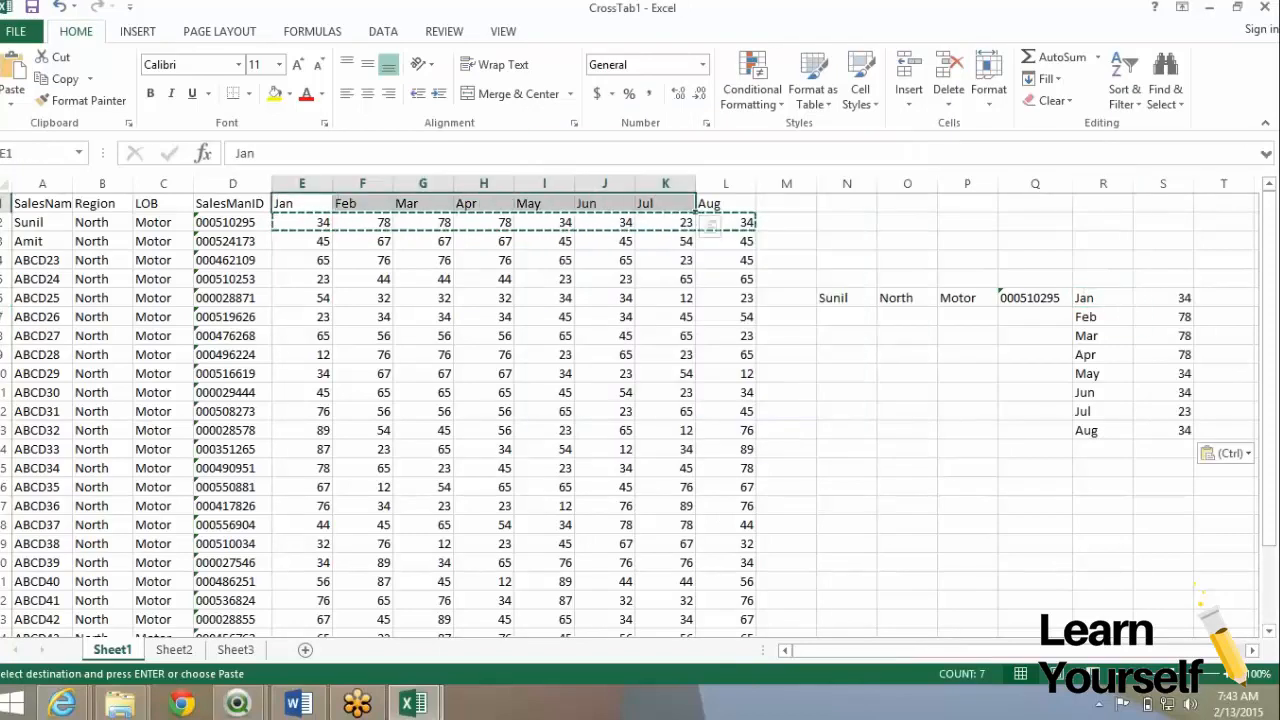
left_click_drag(232, 204, 30, 204)
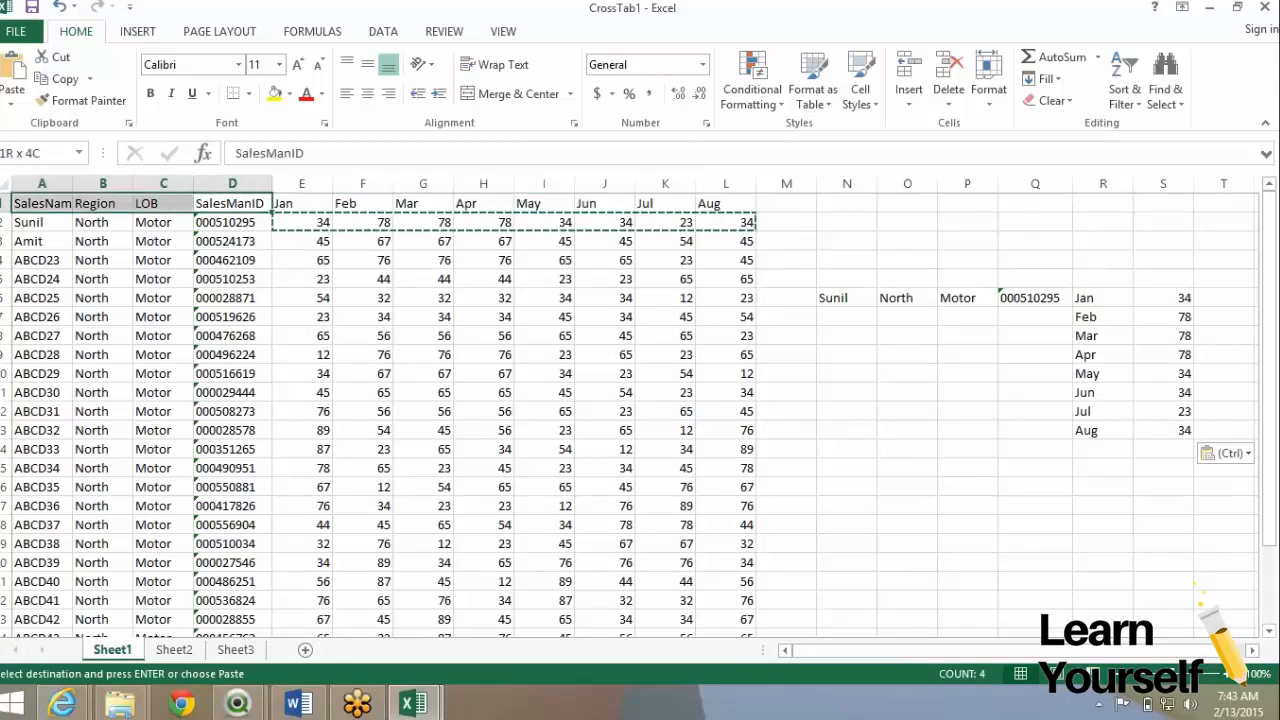
key("ctrl+c")
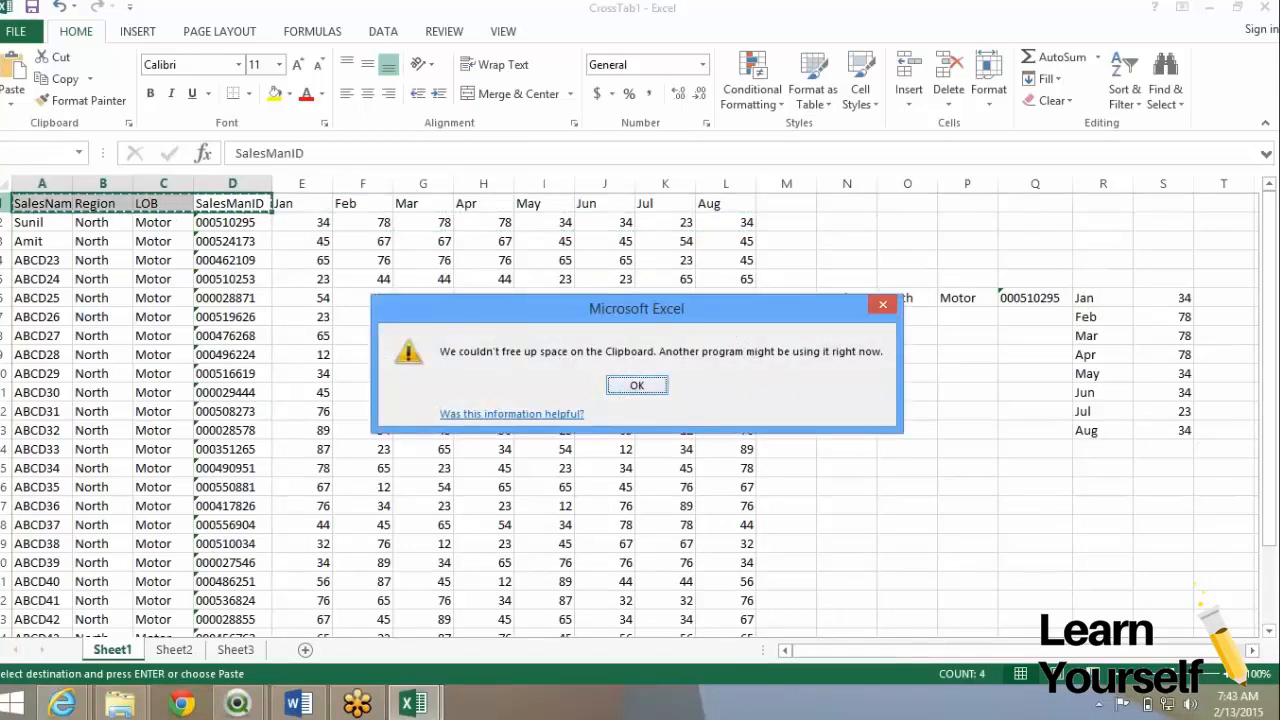
key("Return")
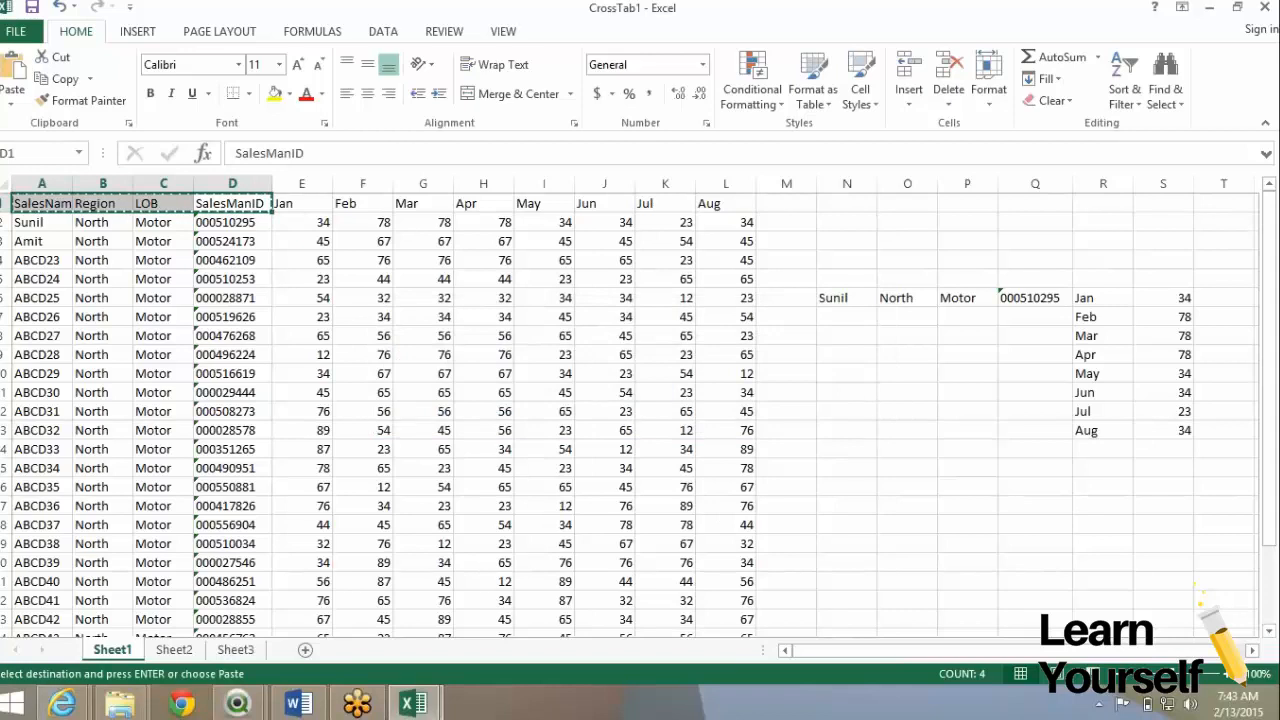
left_click(846, 279)
key("ctrl+v")
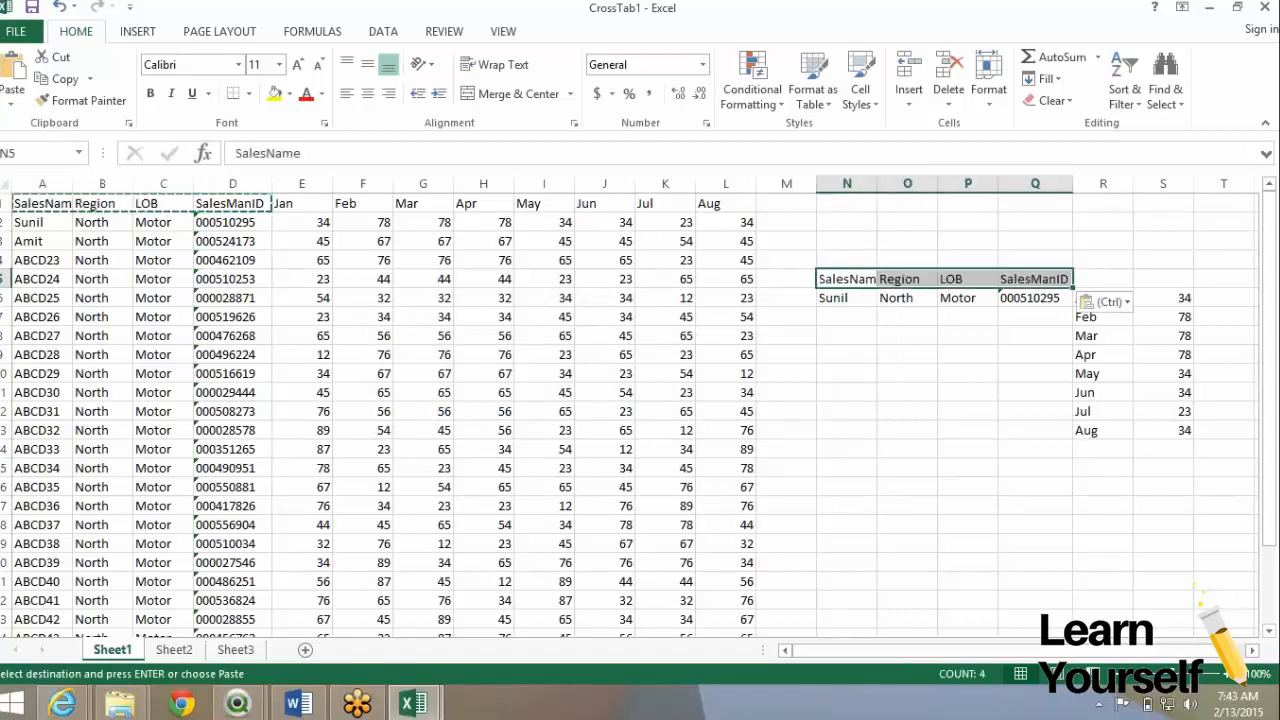
- Enter the headers Month in R5 and Target in S5 above the transposed months and figures
left_click(1103, 279)
key("Escape")
type("Month")
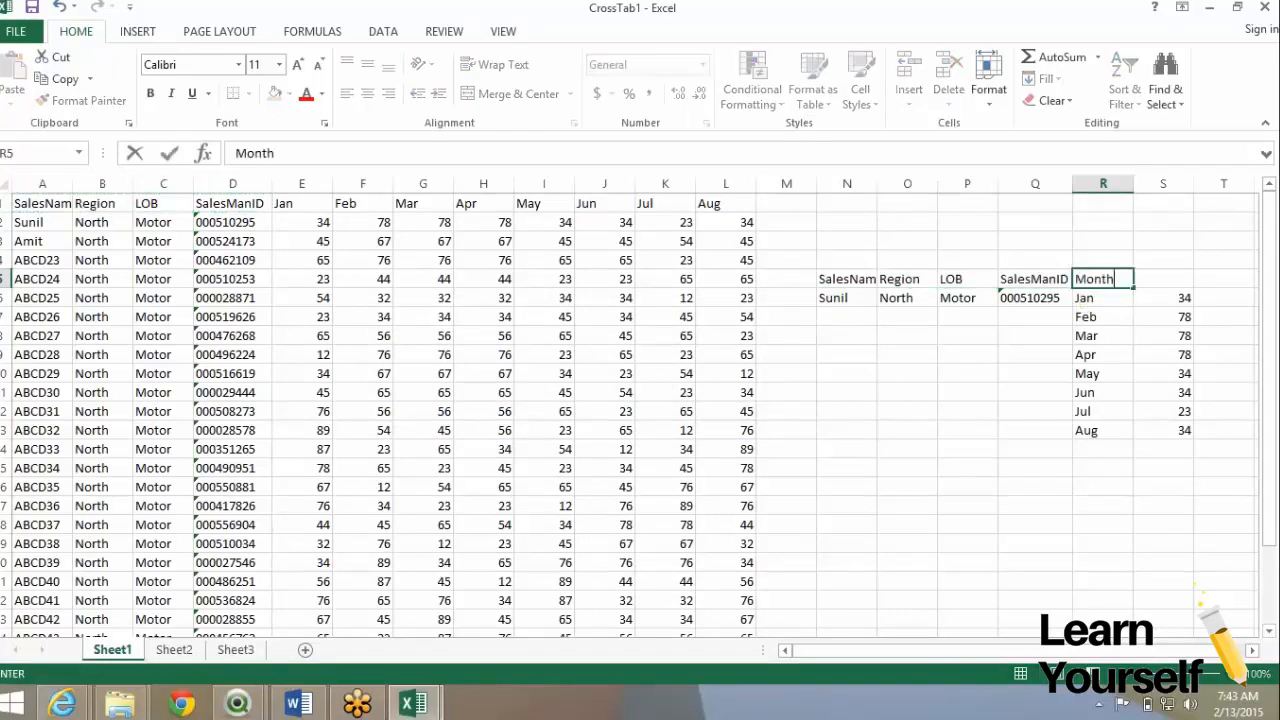
key("Tab")
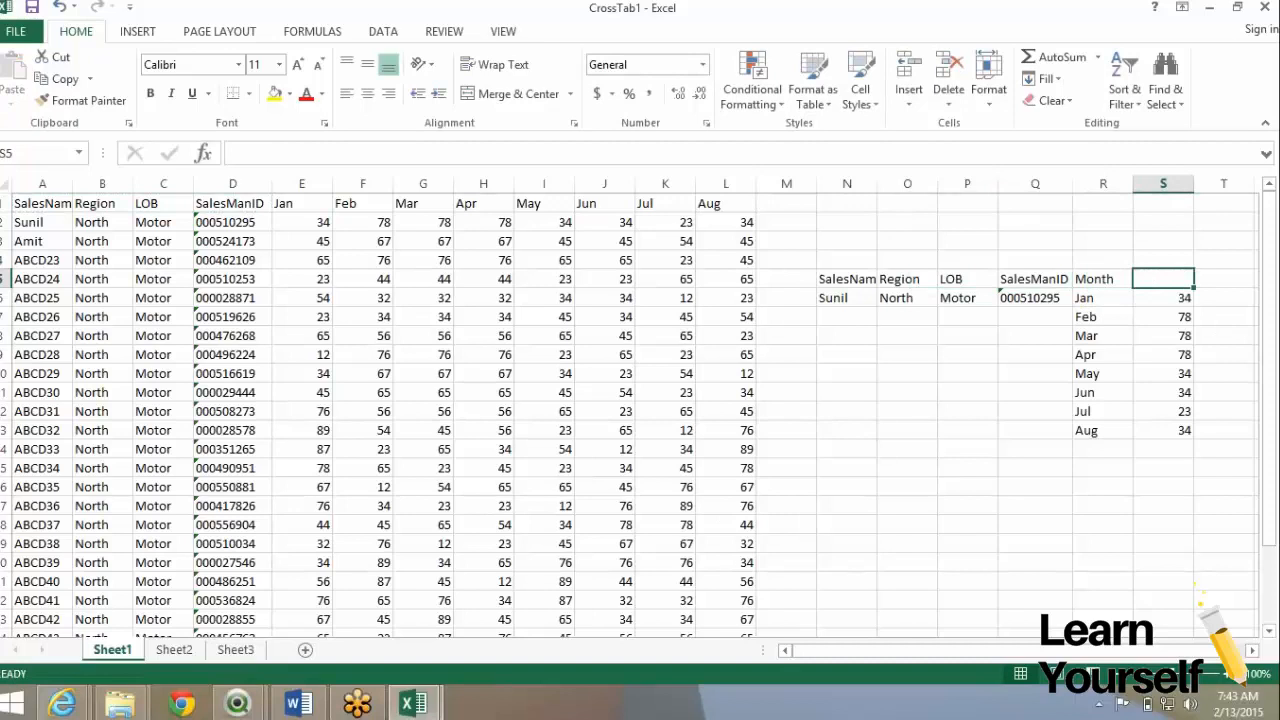
type("Target")
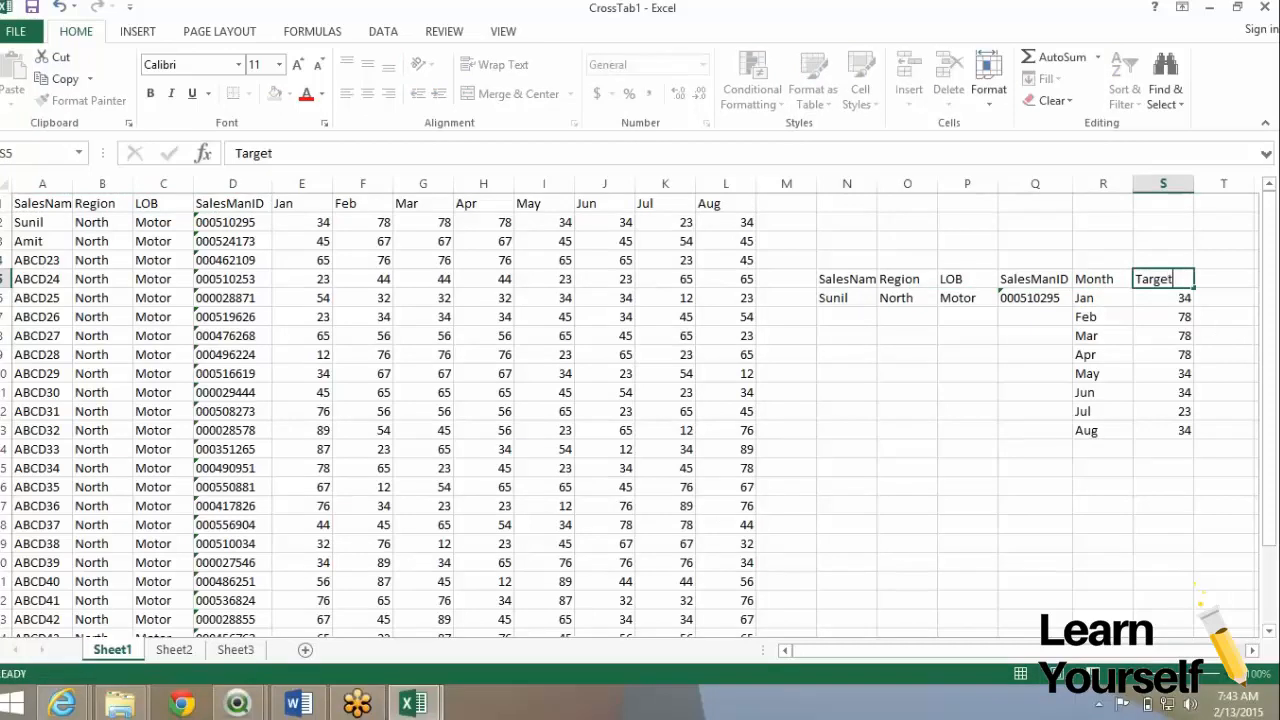
key("Return")
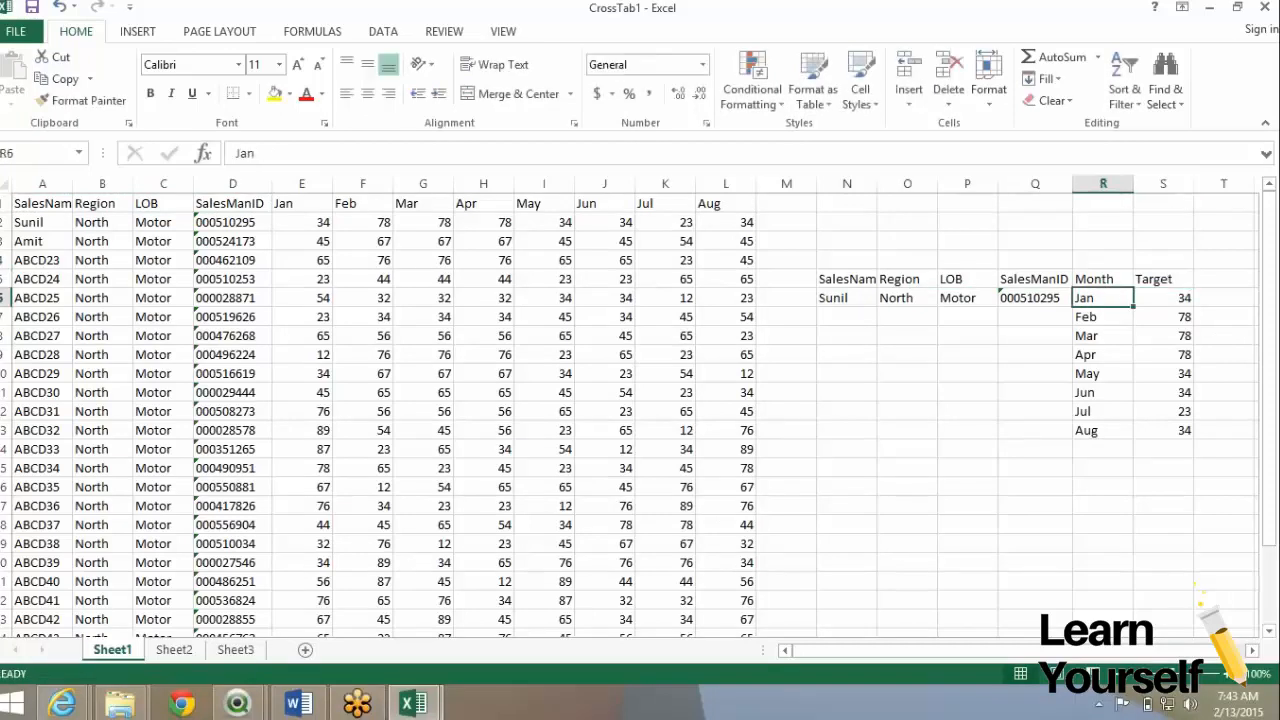
left_click_drag(1037, 280, 1100, 280)
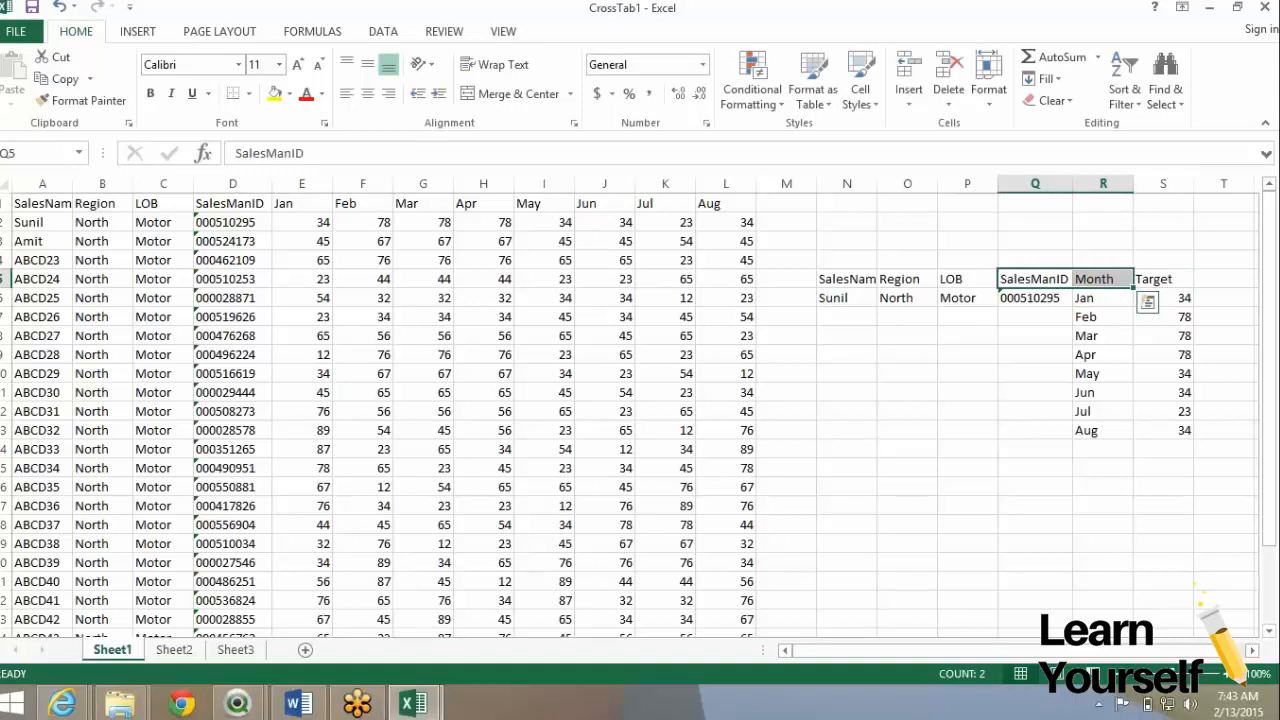
left_click(1035, 241)
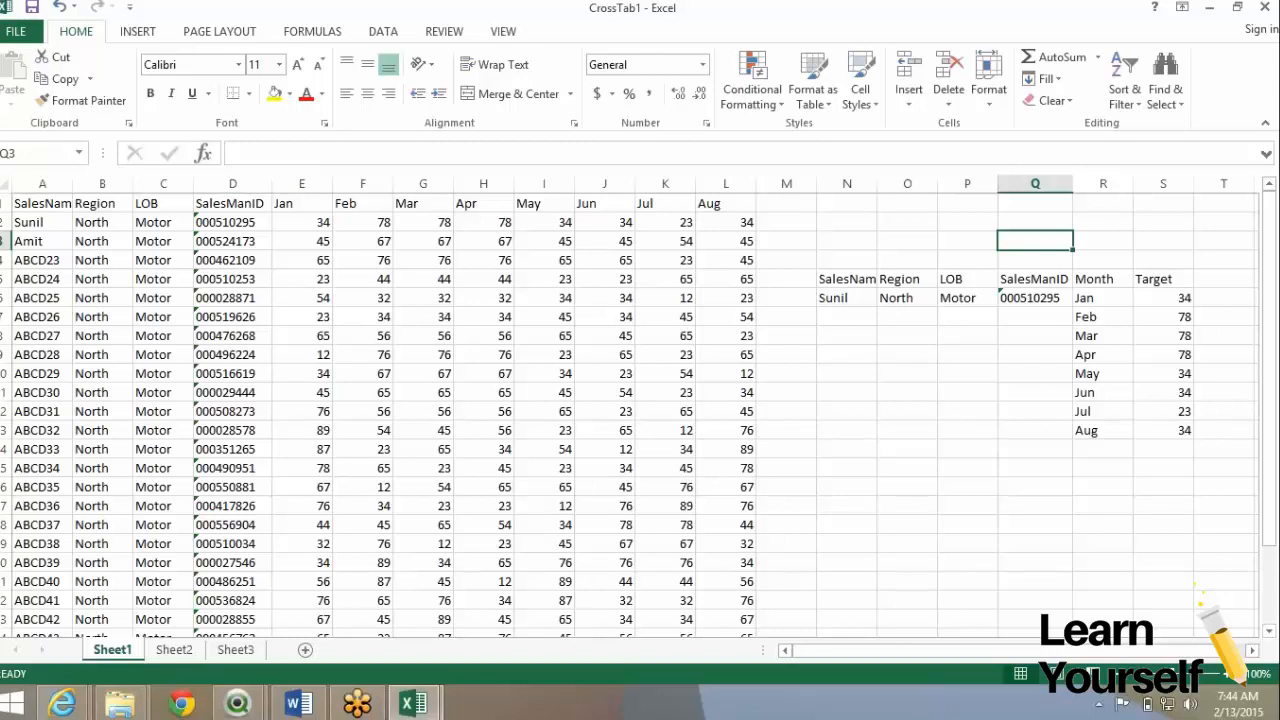
left_click_drag(1163, 298, 1163, 318)
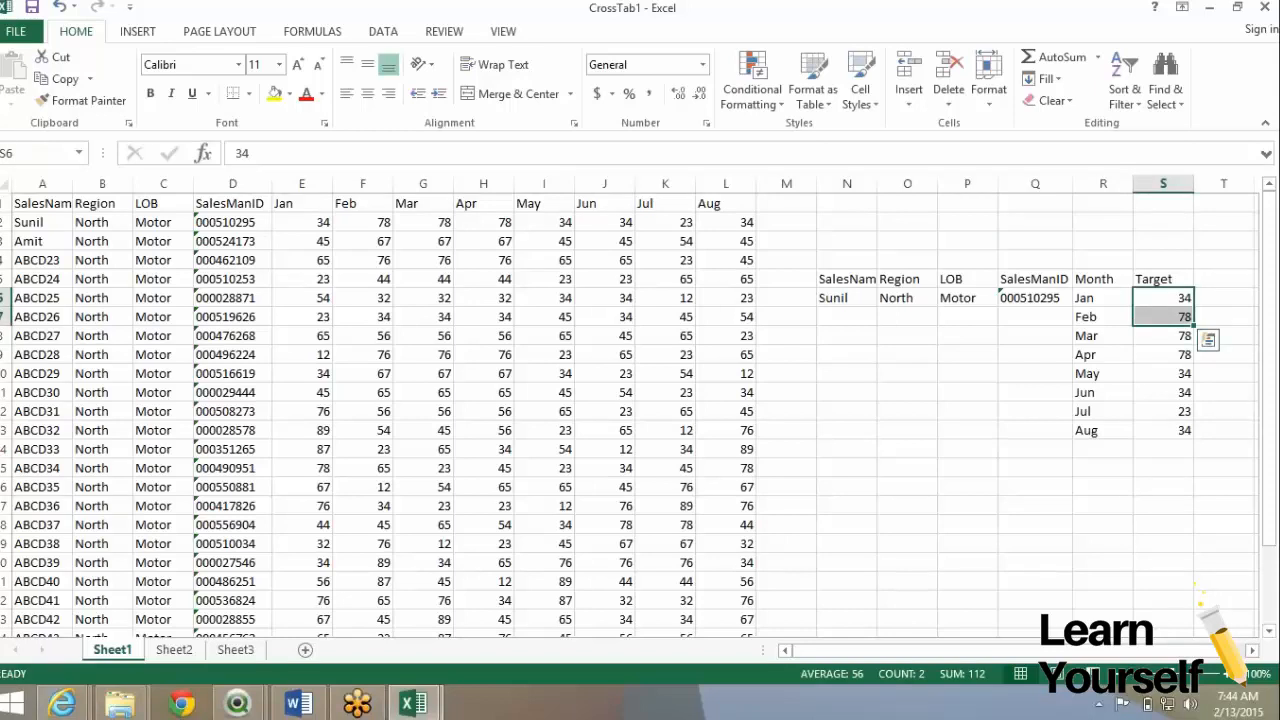
key("alt+Tab")
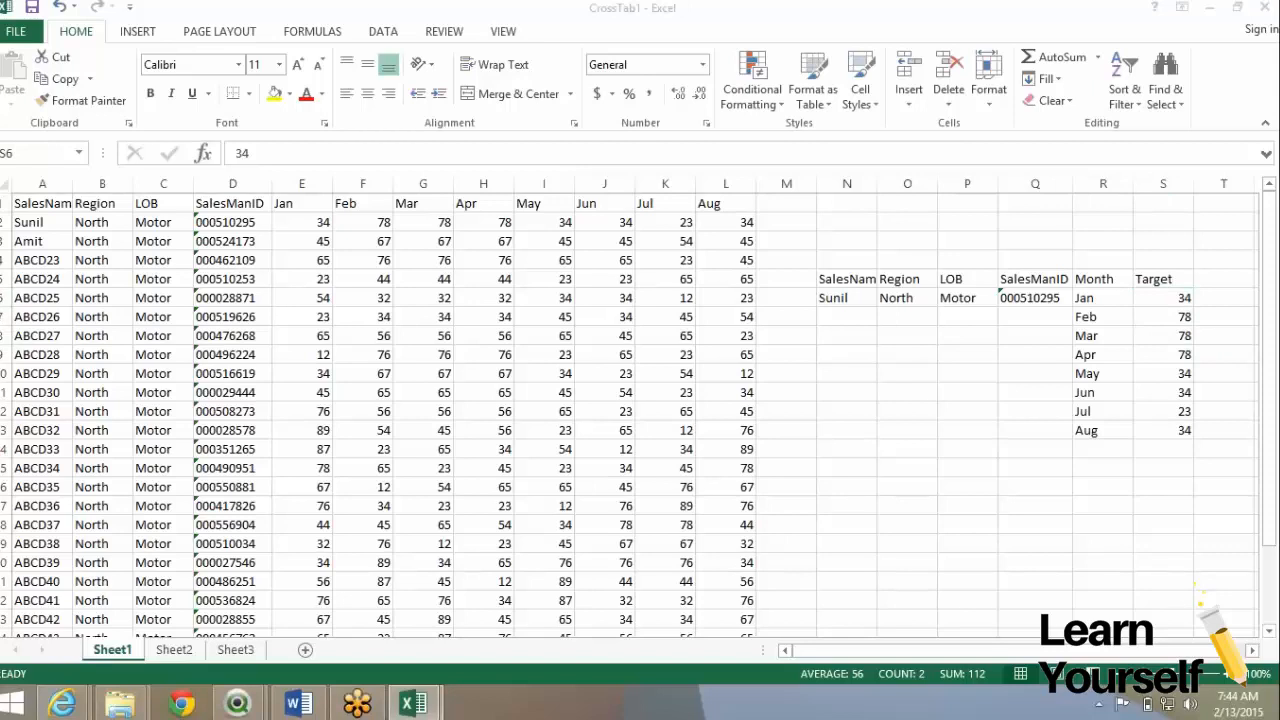
key("alt+Tab")
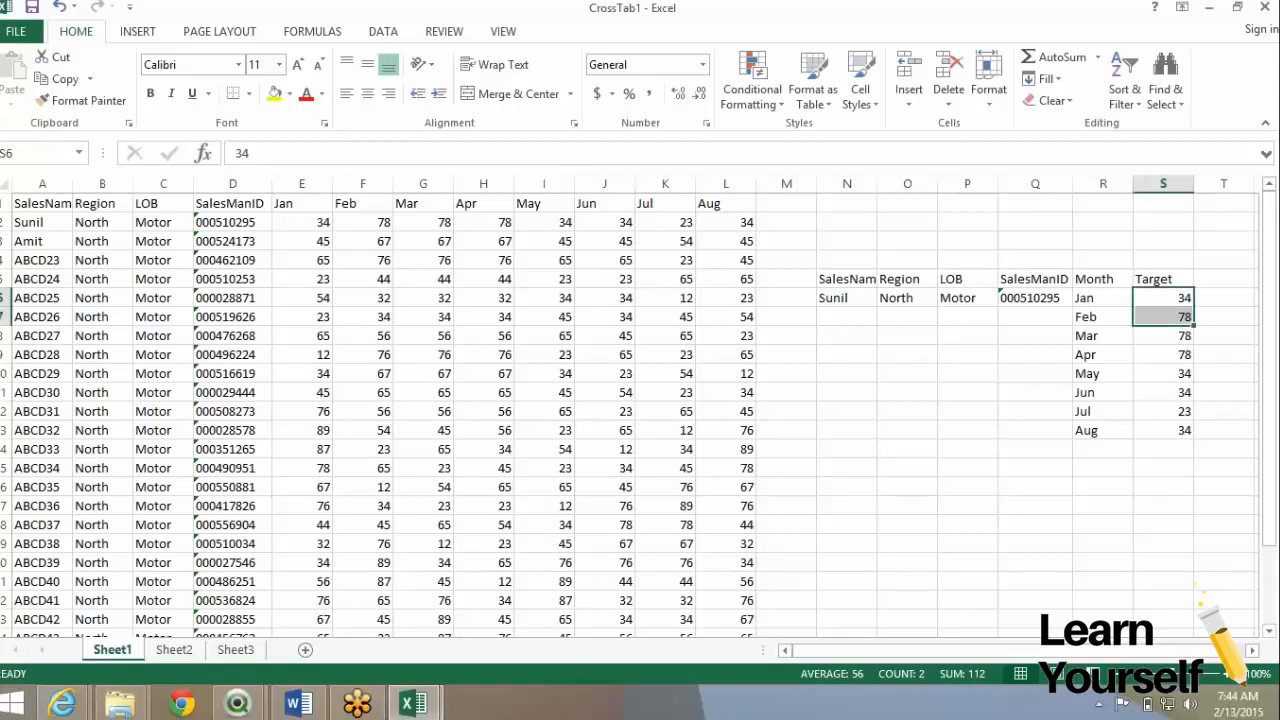
- Fill the SalesName, Region, LOB and SalesManID values from N6:Q6 down to row 13 beside every month
left_click(847, 298)
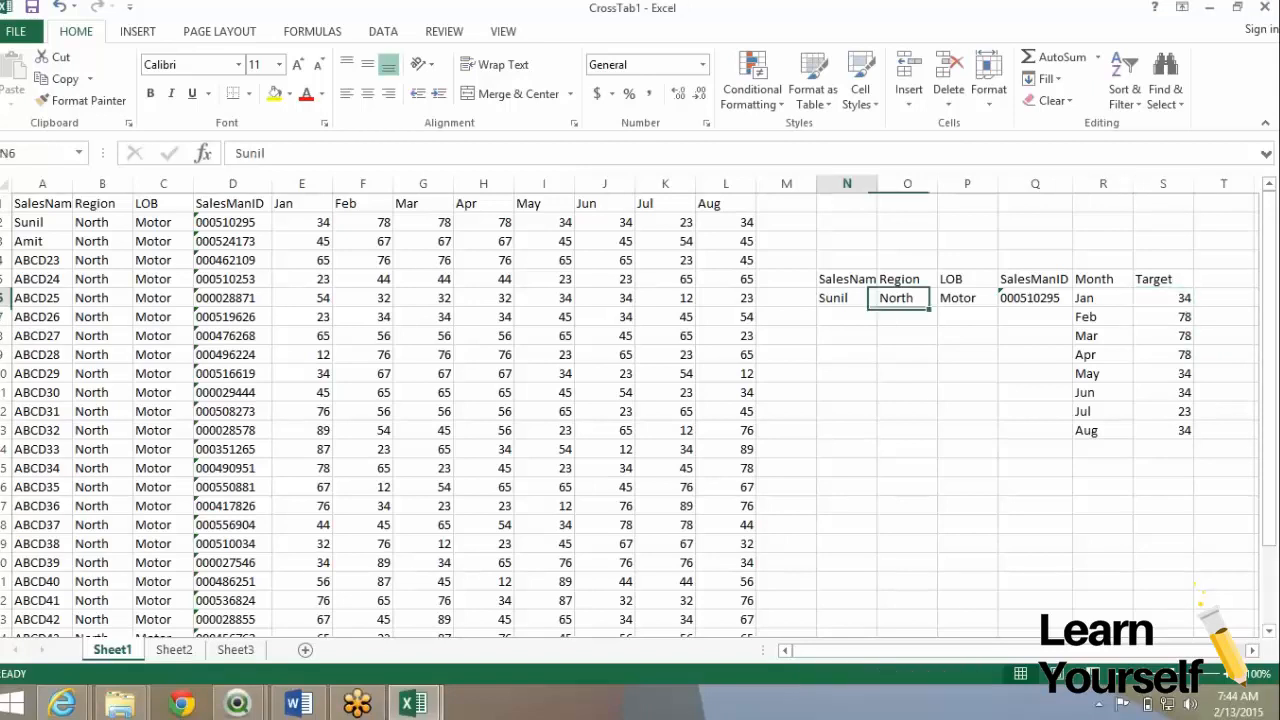
left_click_drag(897, 298, 1035, 430)
key("ctrl+d")
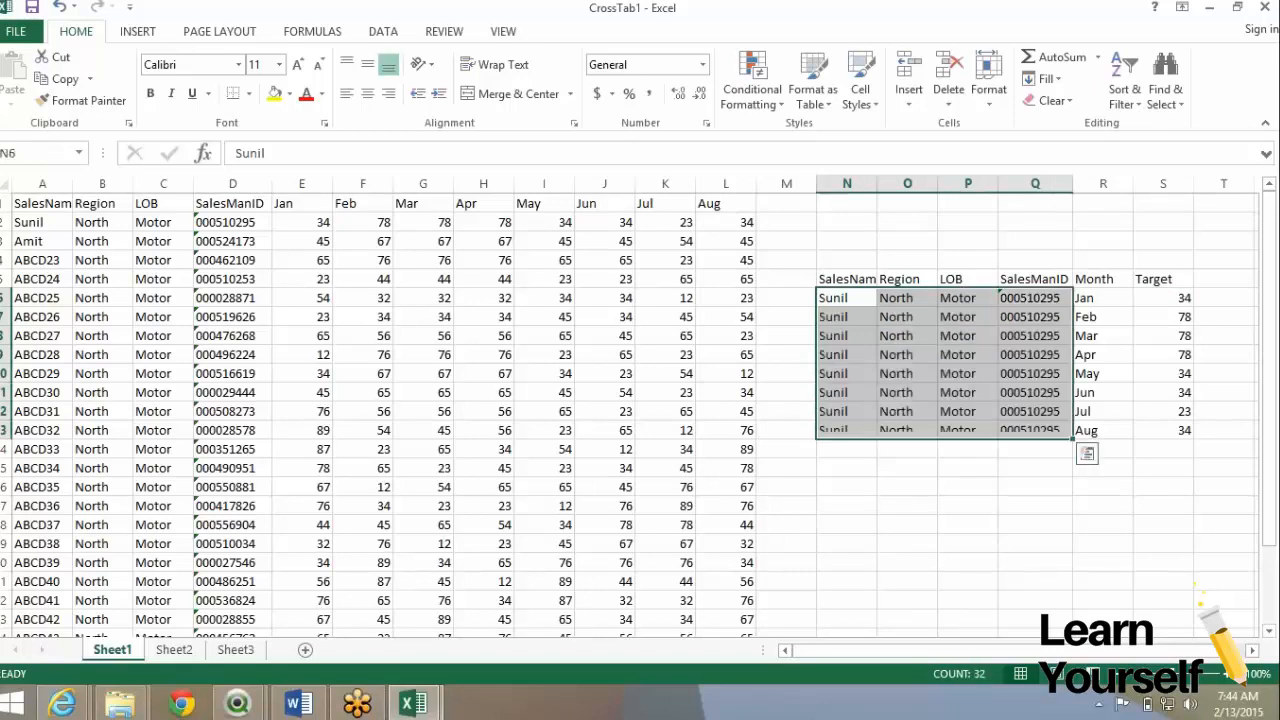
key("Down")
key("Down")
key("Up")
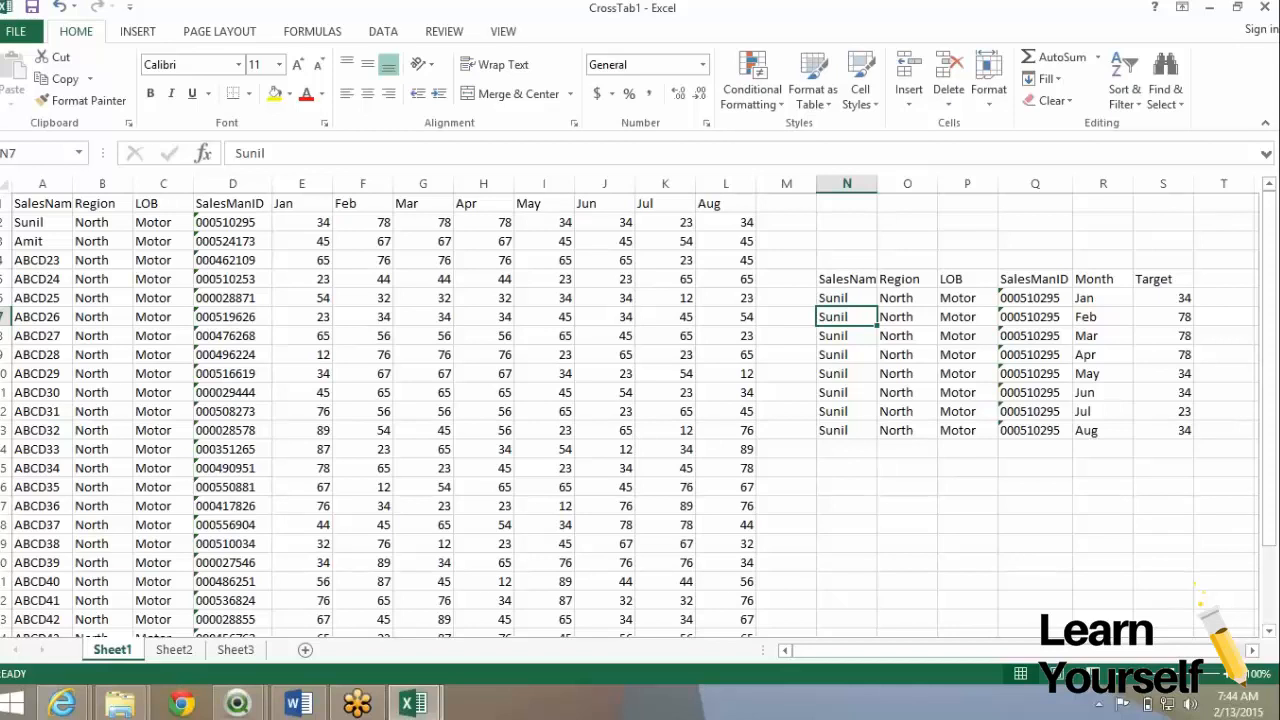
- Clear the whole mock-up table in N5:S13, including its headers
left_click_drag(42, 203, 726, 420)
left_click_drag(847, 260, 1163, 430)
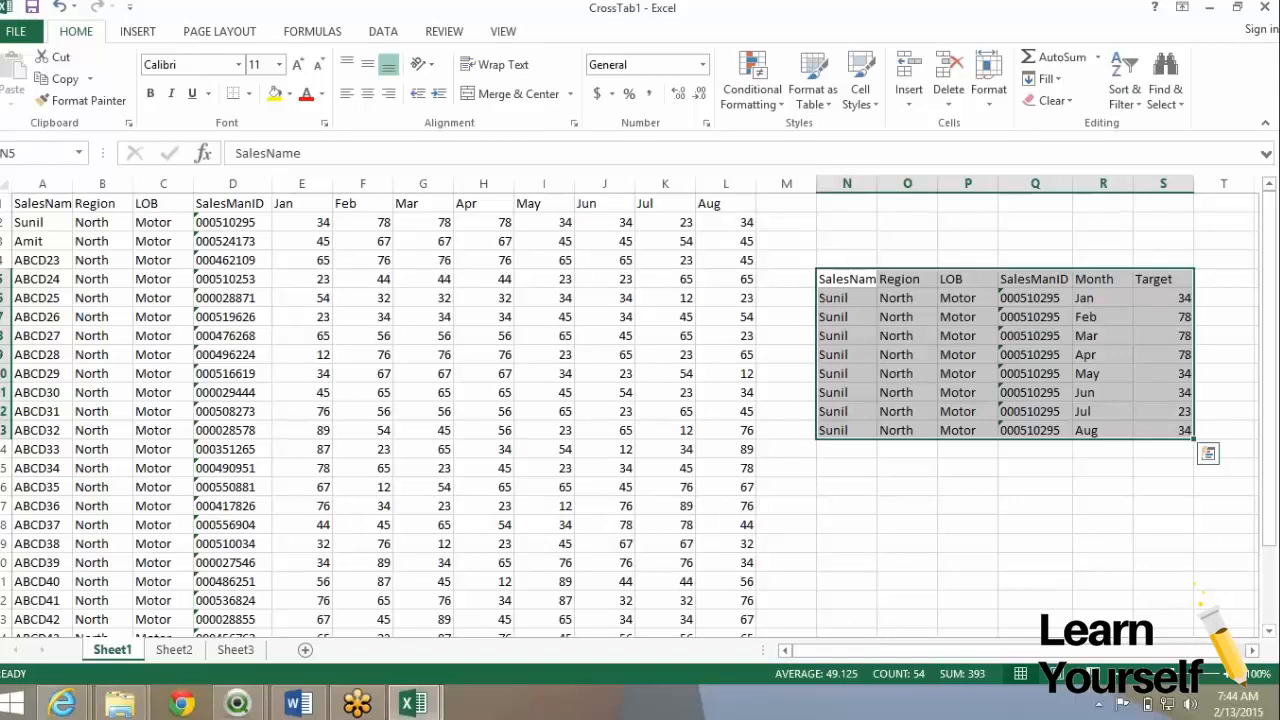
key("Delete")
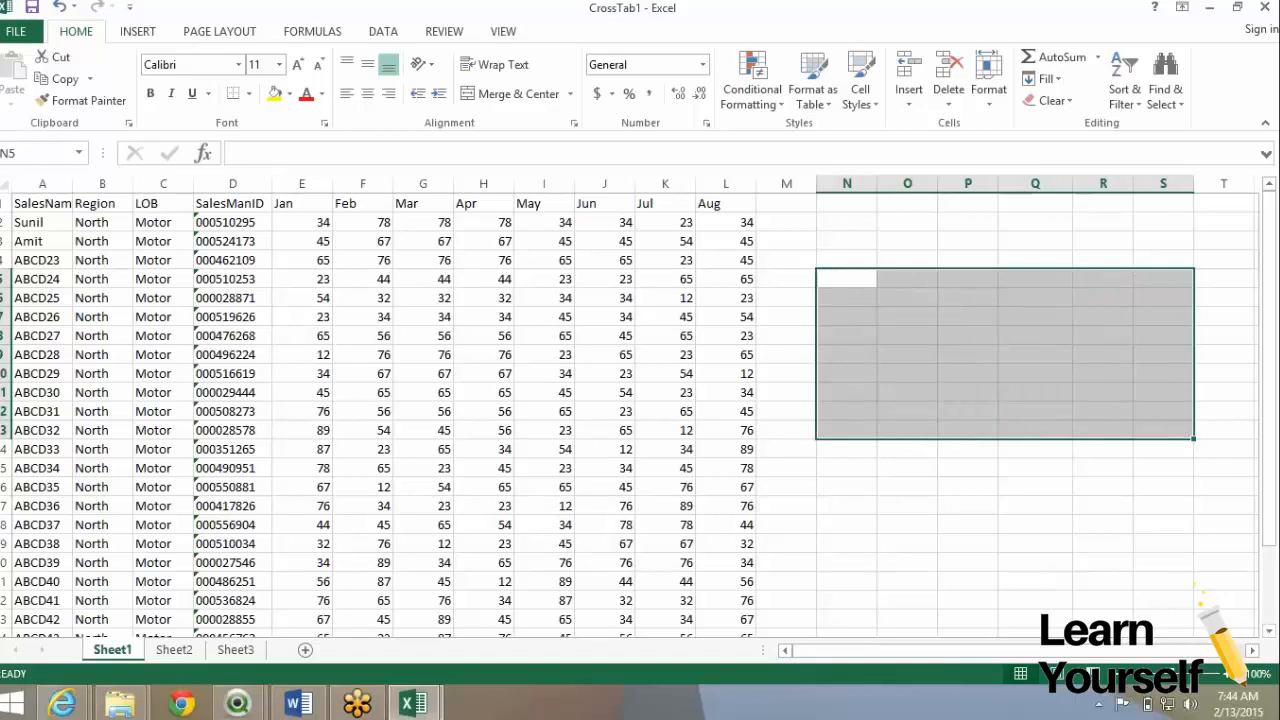
- Switch to the CrossTable.qvw document in QlikView and open its load script for editing
left_click(237, 703)
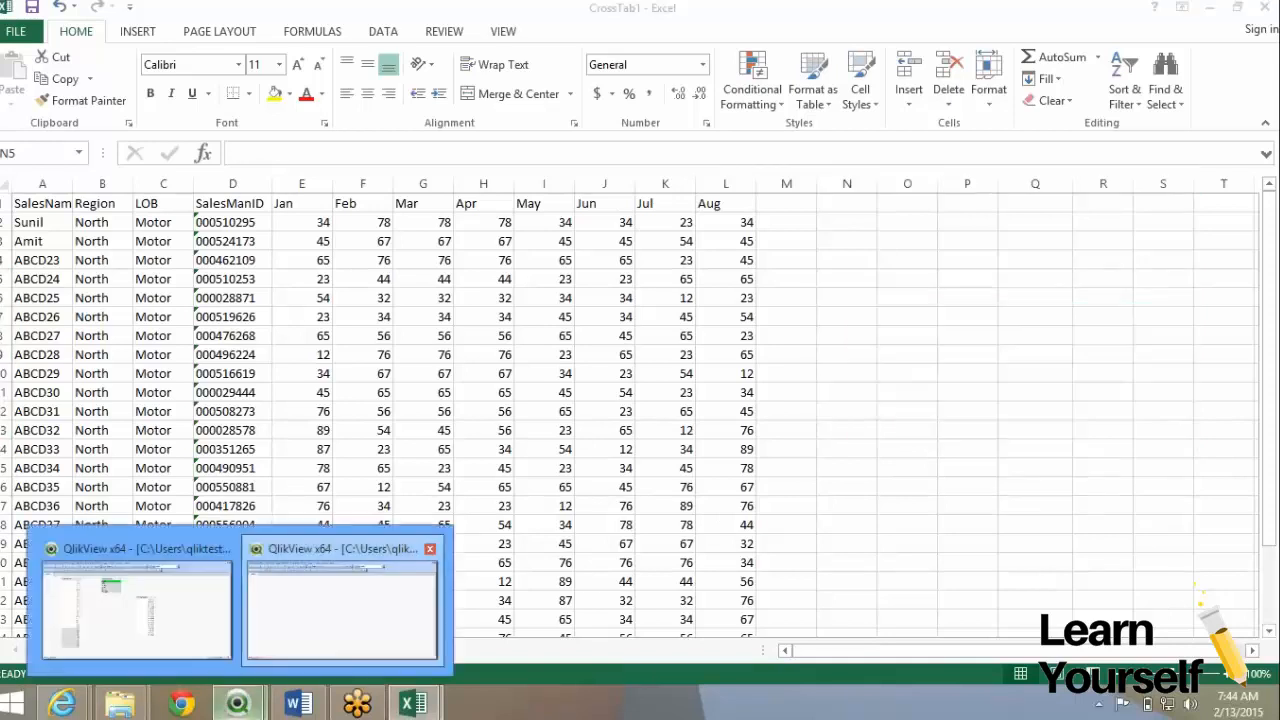
left_click(340, 605)
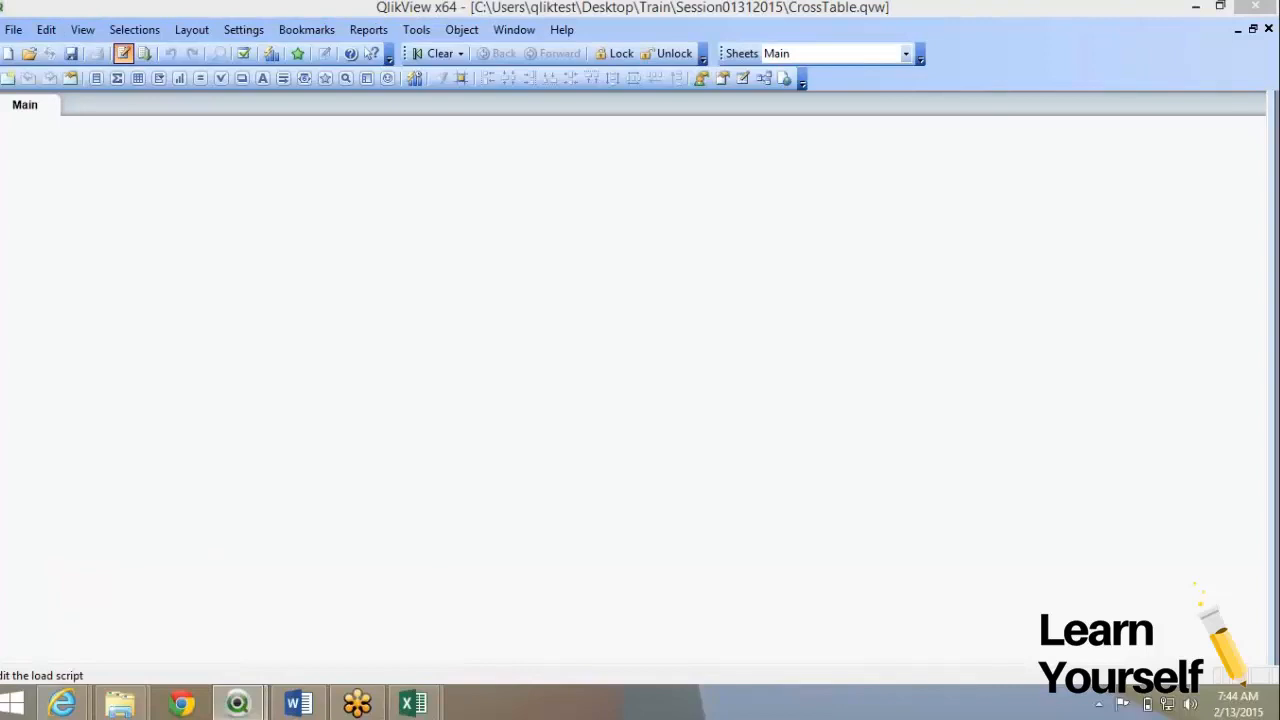
left_click(123, 53)
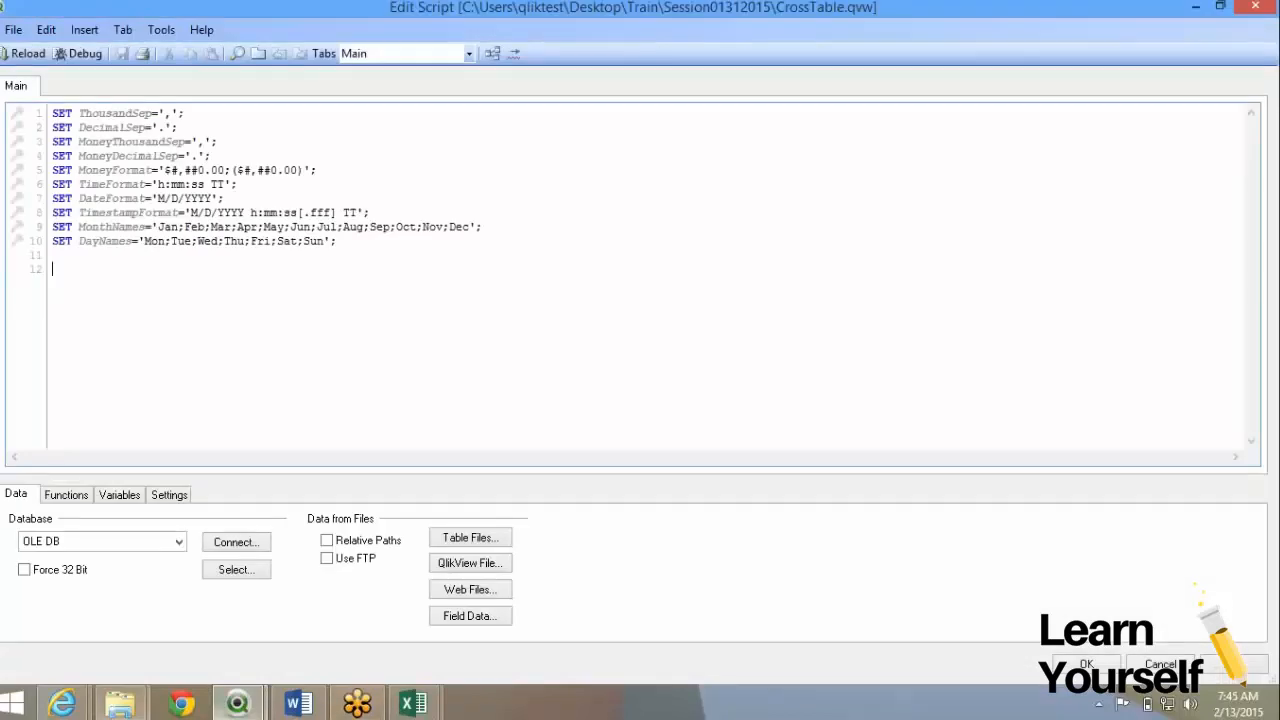
mouse_move(120, 703)
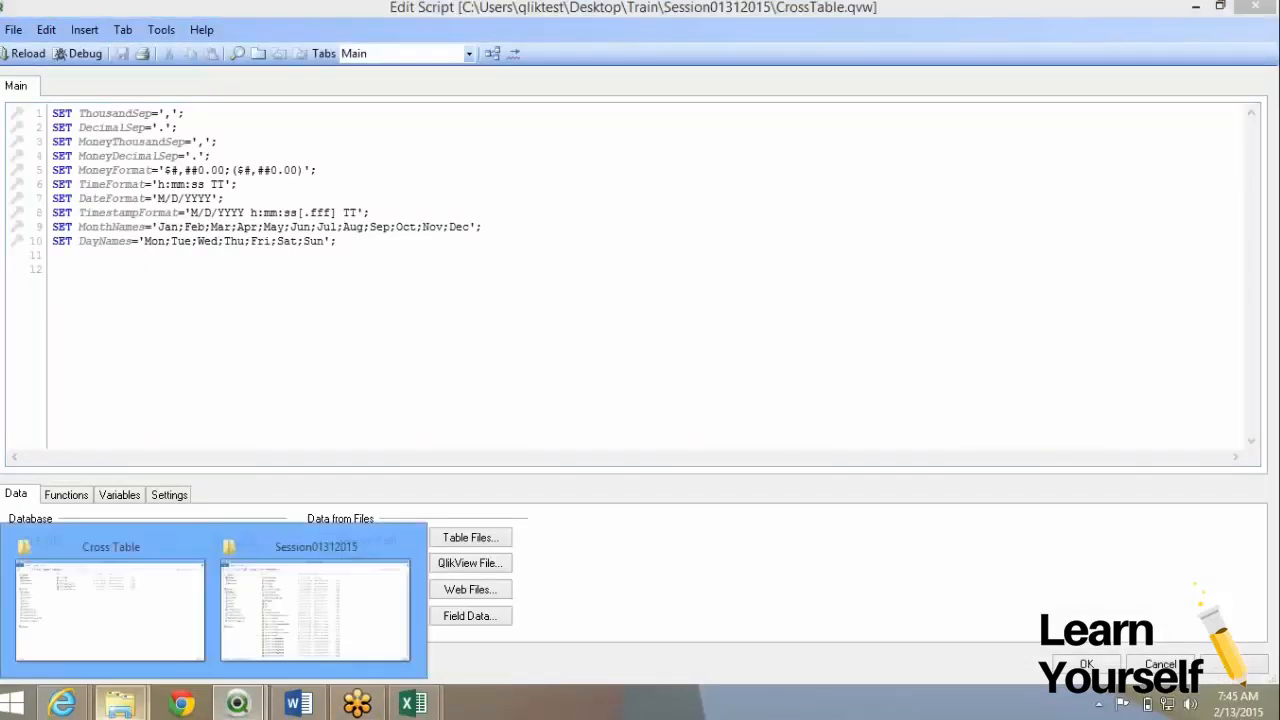
left_click(110, 610)
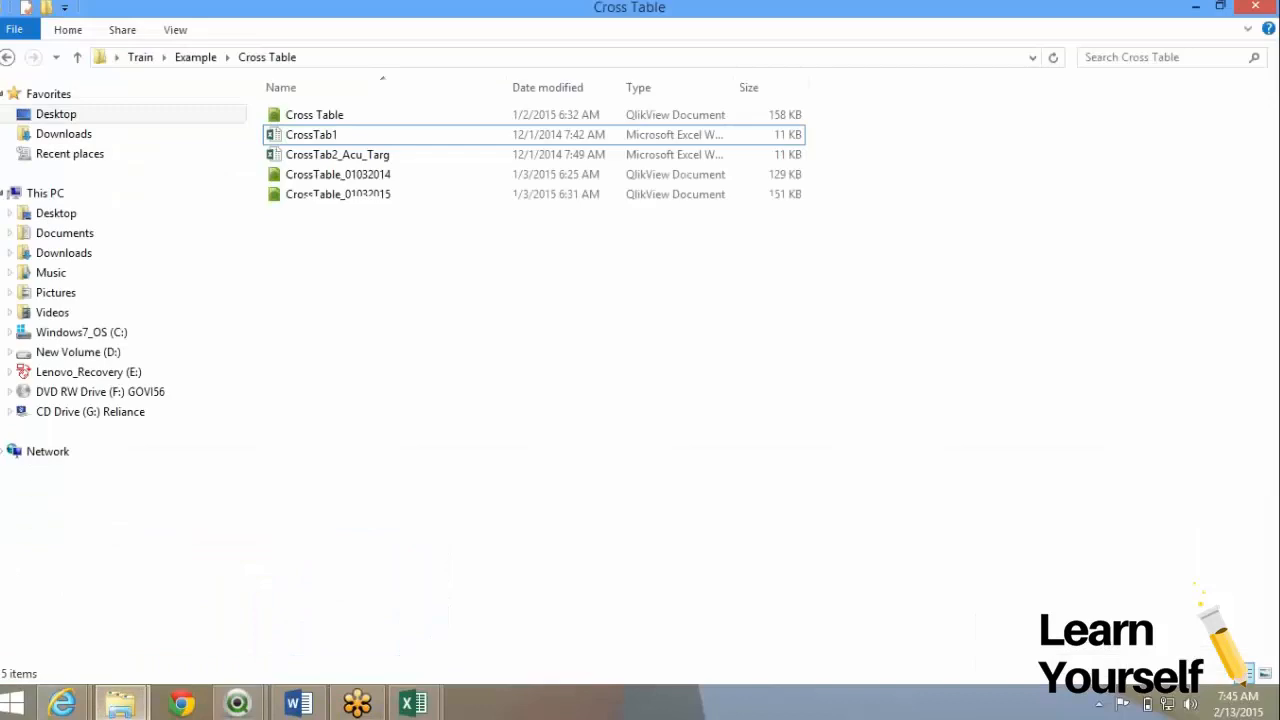
left_click(440, 57)
key("alt+Tab")
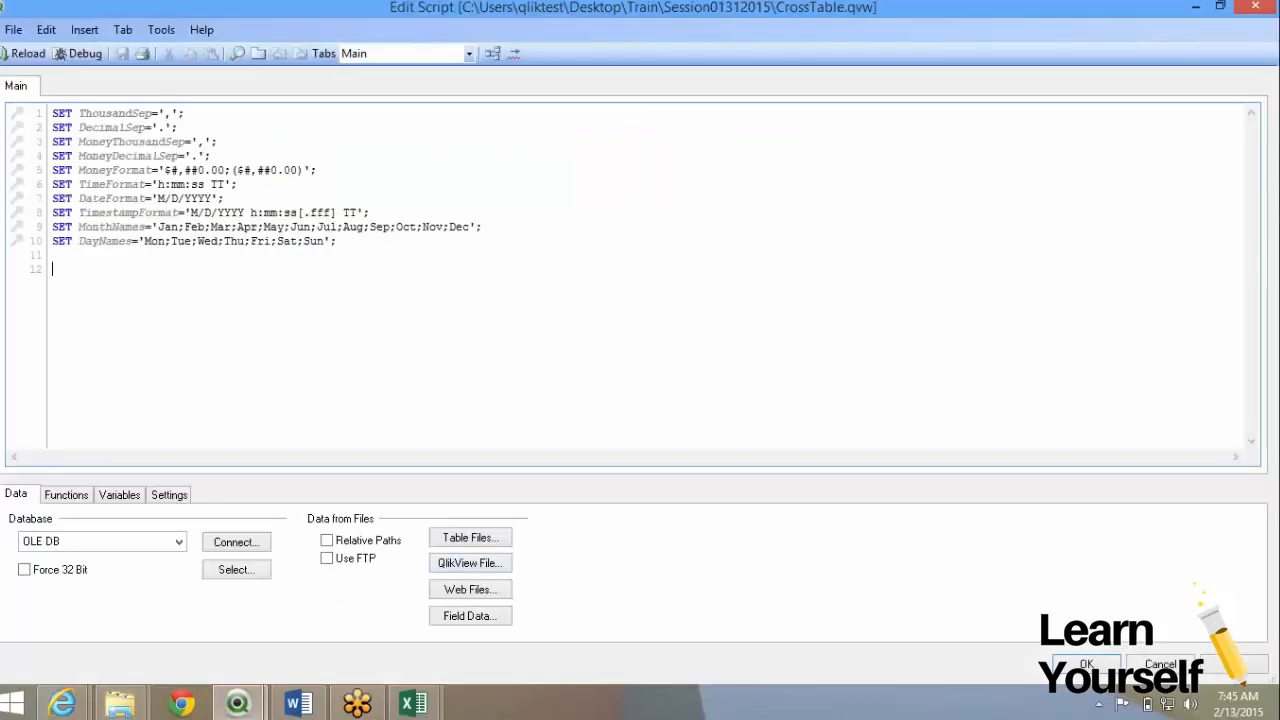
- Load the CrossTab1 workbook from the Desktop\Train\Session01312015 folder as a table file
left_click(470, 538)
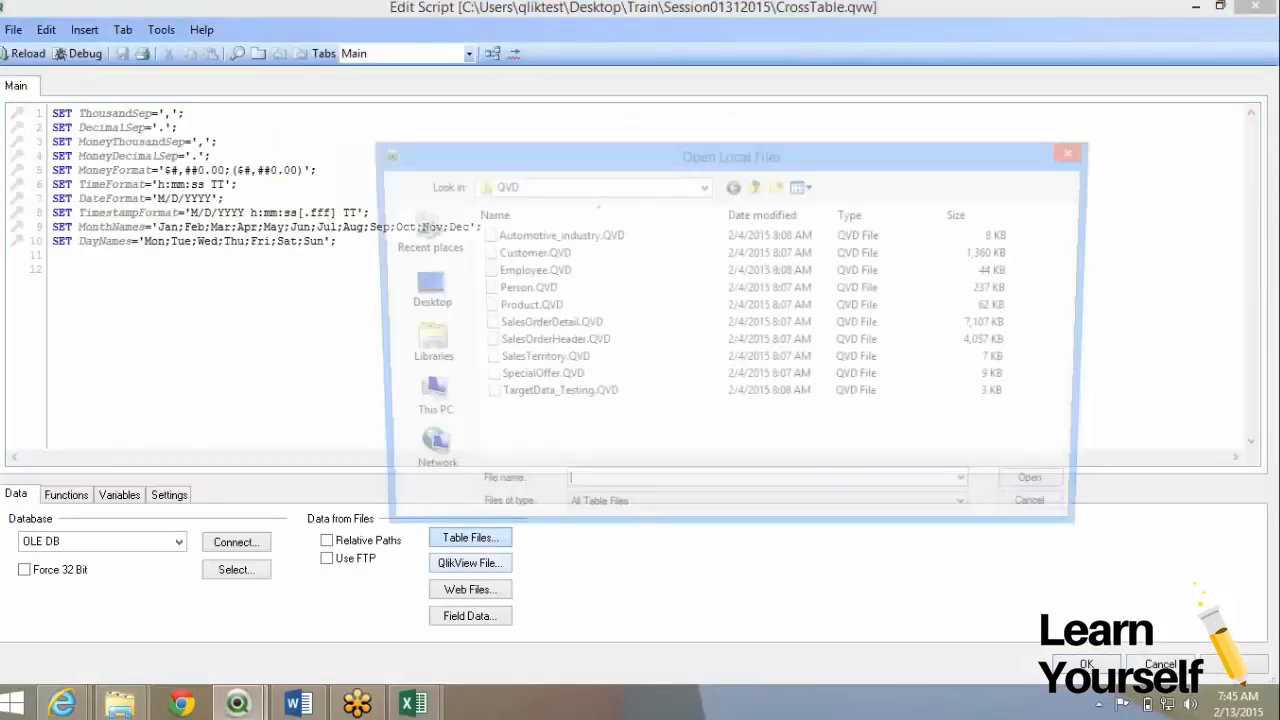
left_click(755, 186)
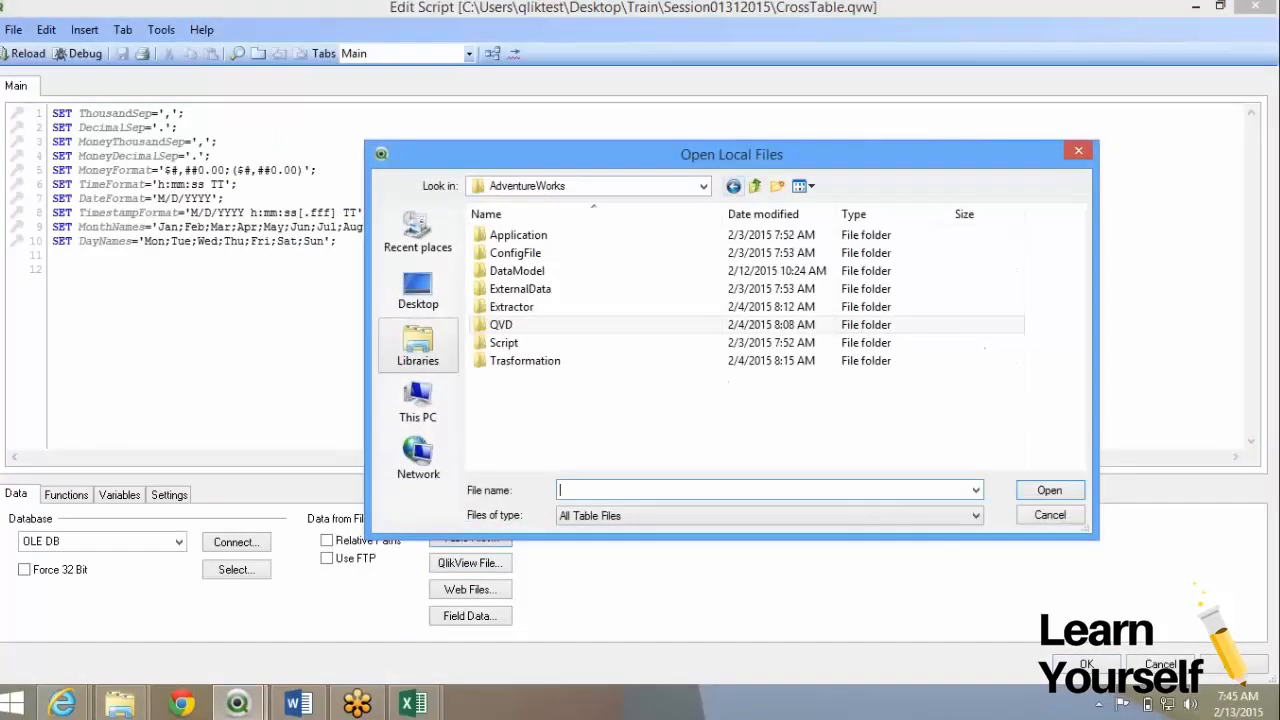
left_click(120, 703)
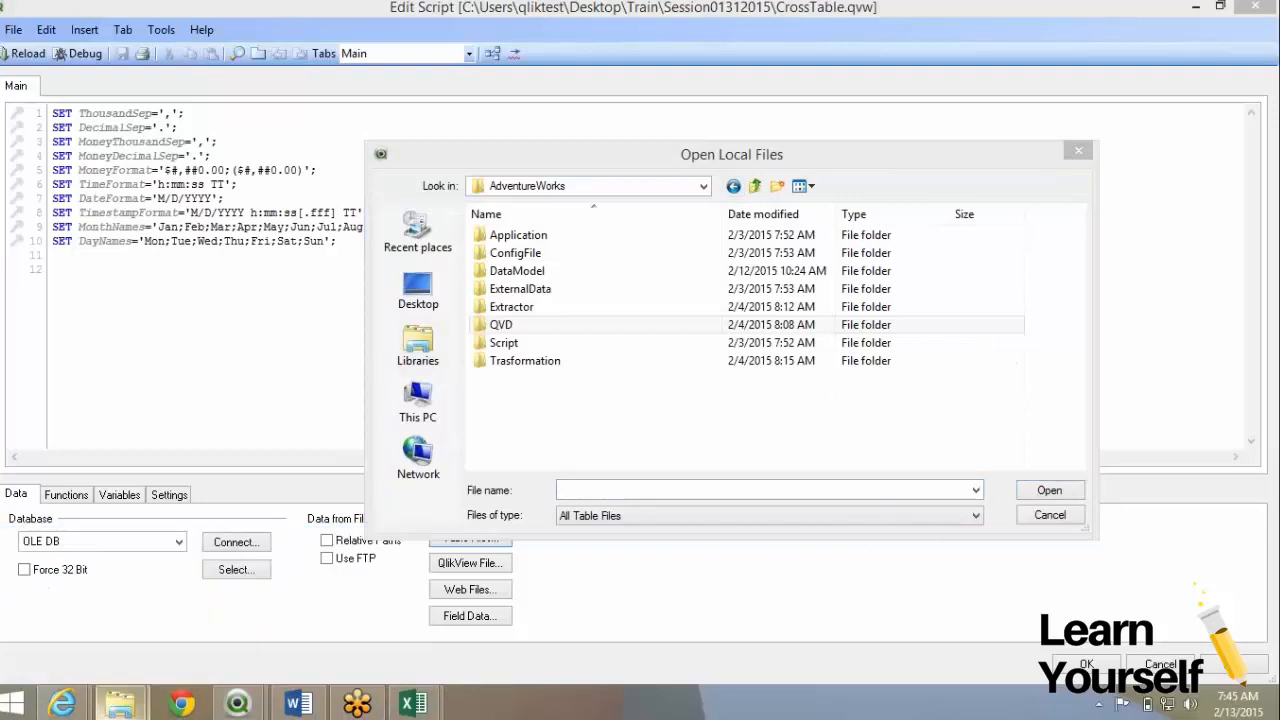
left_click(120, 703)
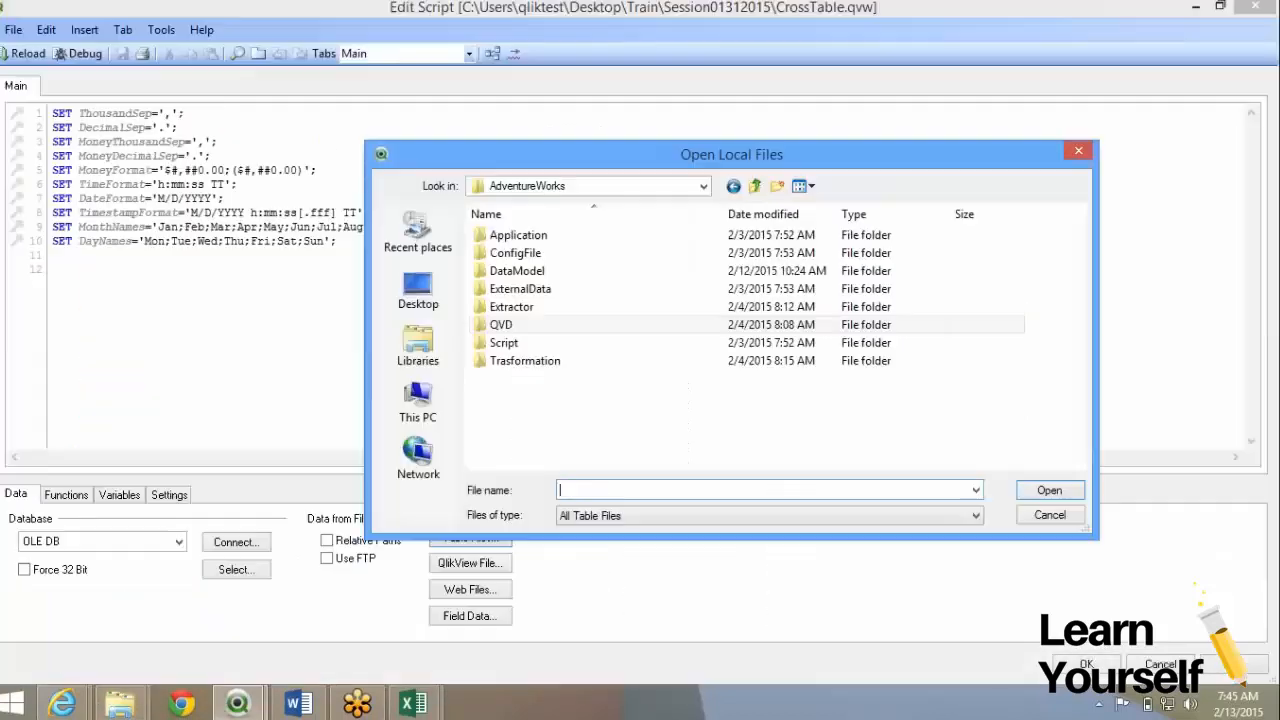
type("C:\\Users\\qliktest\\Desktop\\Train\\Session01312015")
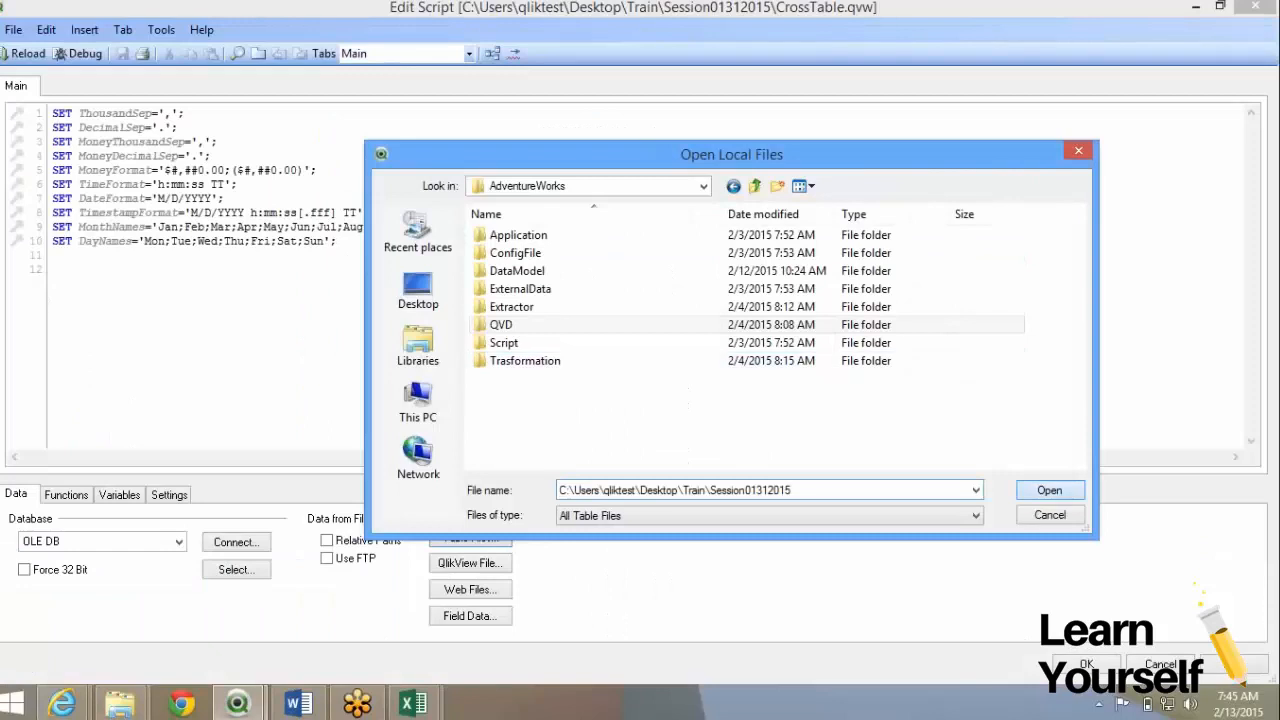
key("Return")
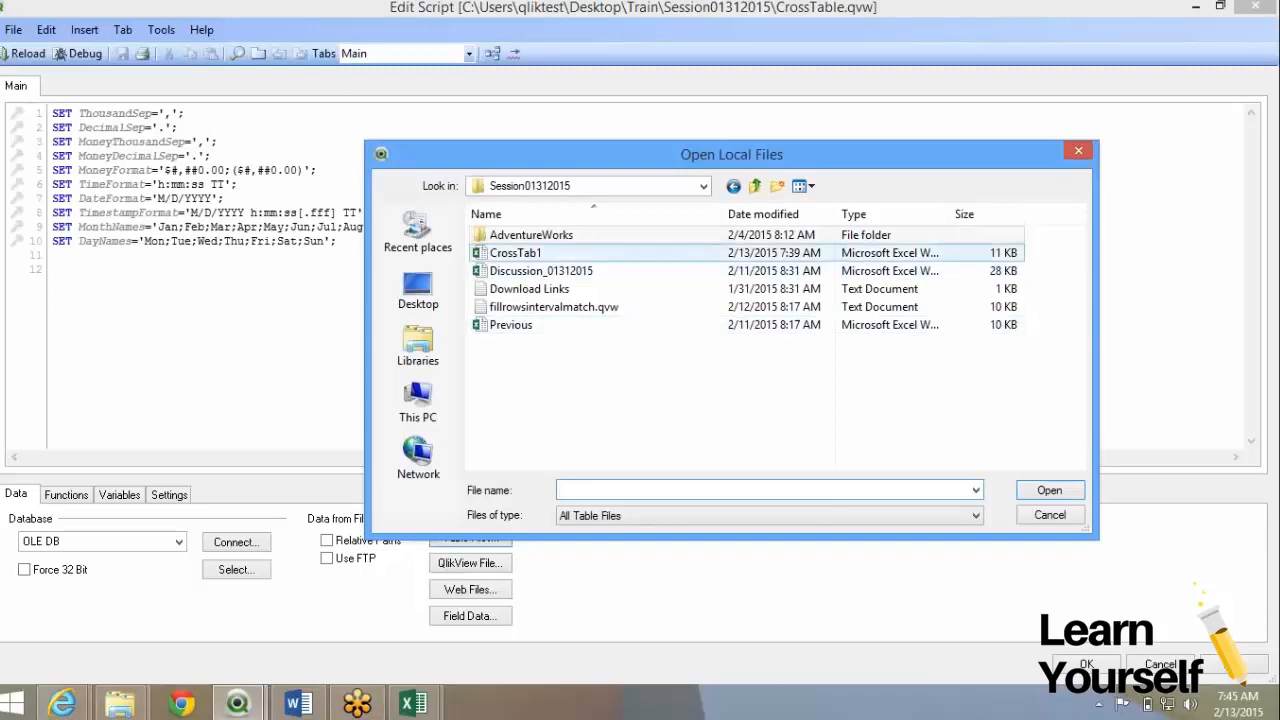
left_click(515, 253)
left_click(1050, 490)
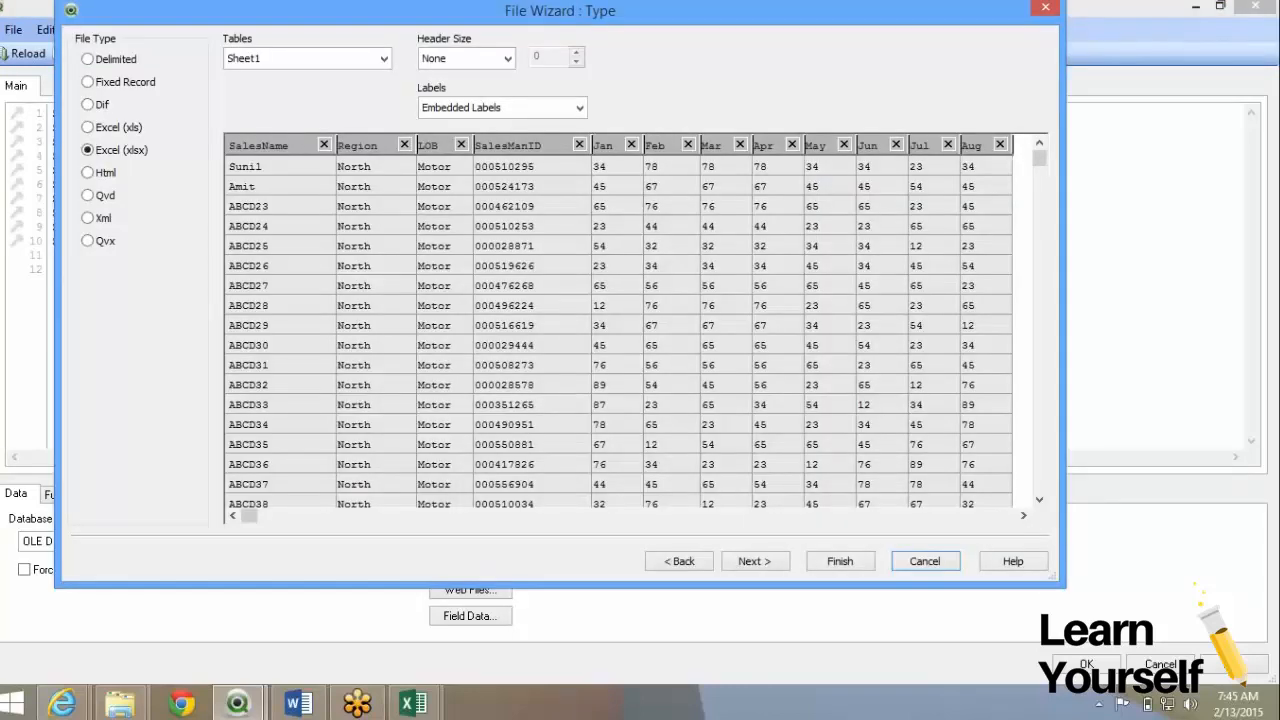
- Choose Sheet1 as the source table and proceed to the load options without enabling the transformation step
left_click(384, 58)
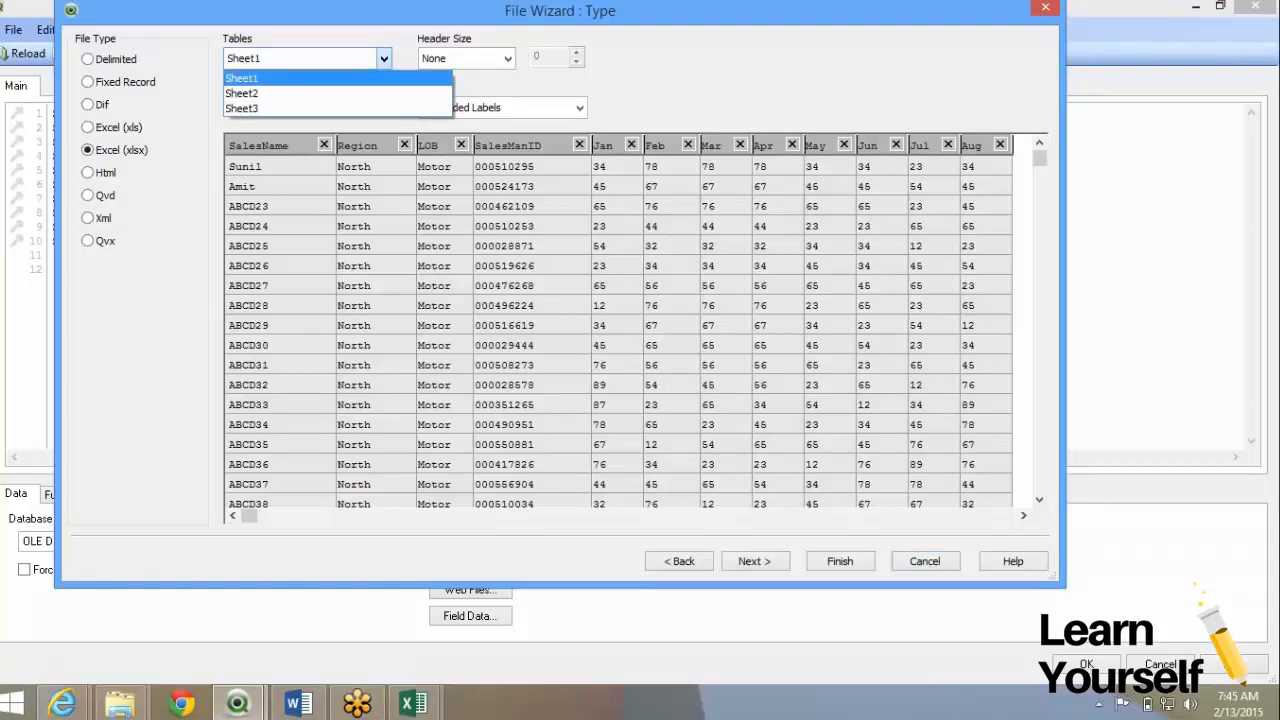
left_click(242, 78)
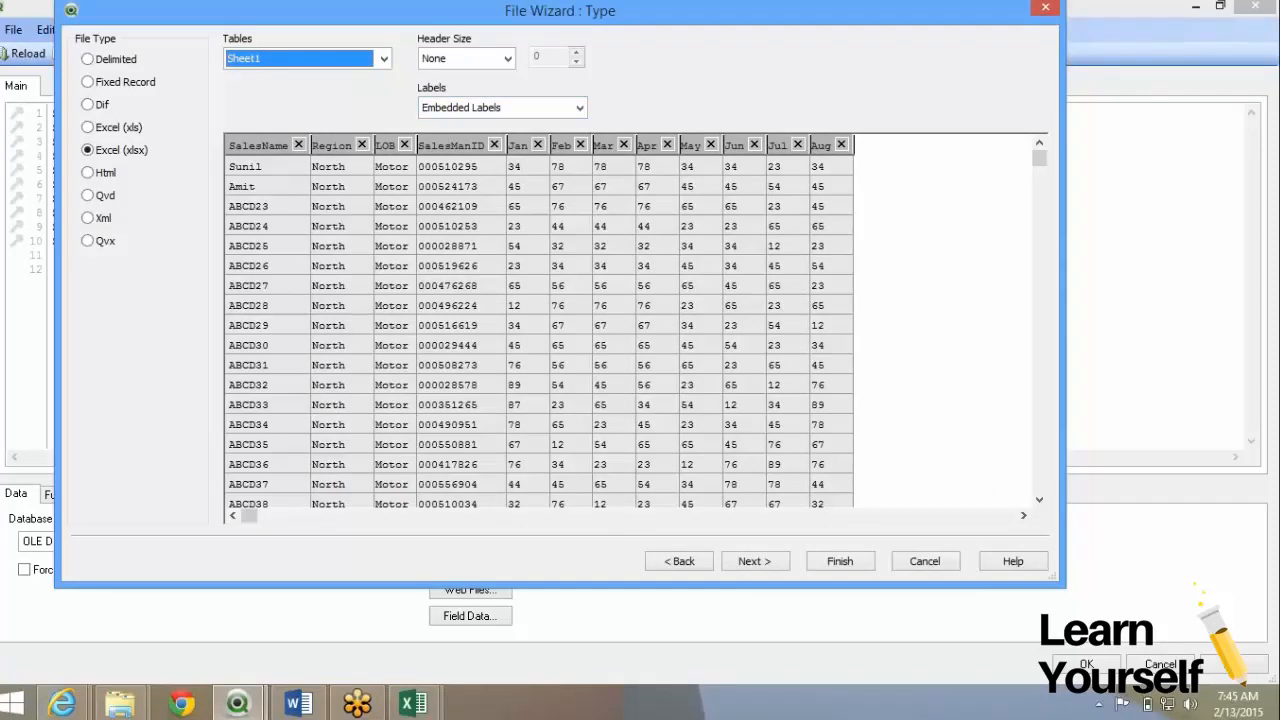
left_click(755, 561)
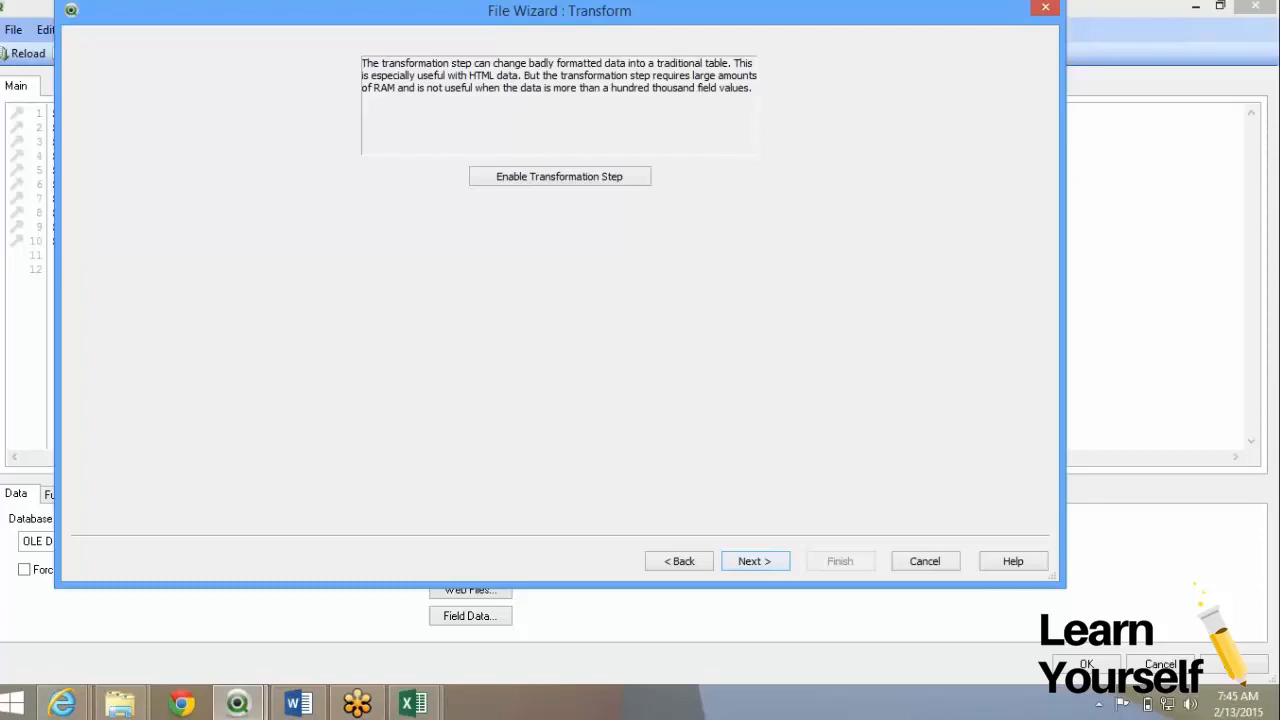
left_click(755, 561)
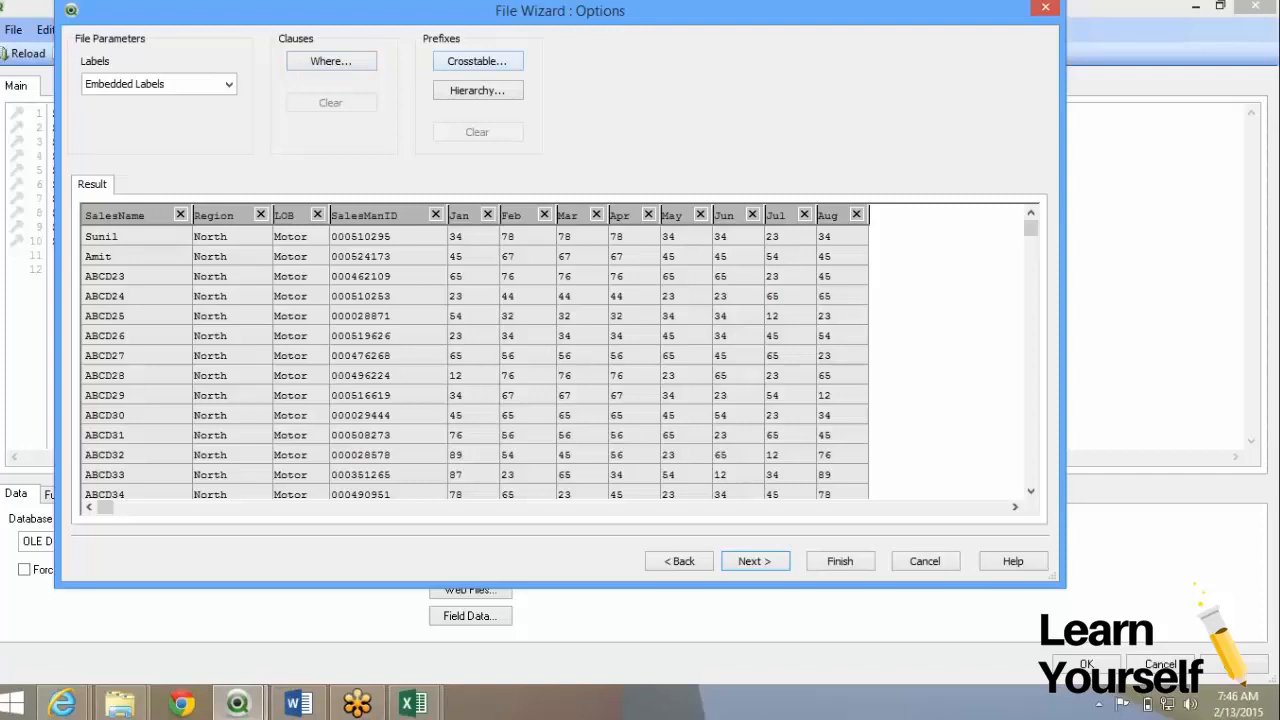
- Add a Crosstable prefix with 4 qualifier fields, covering SalesName through SalesManID
left_click(478, 61)
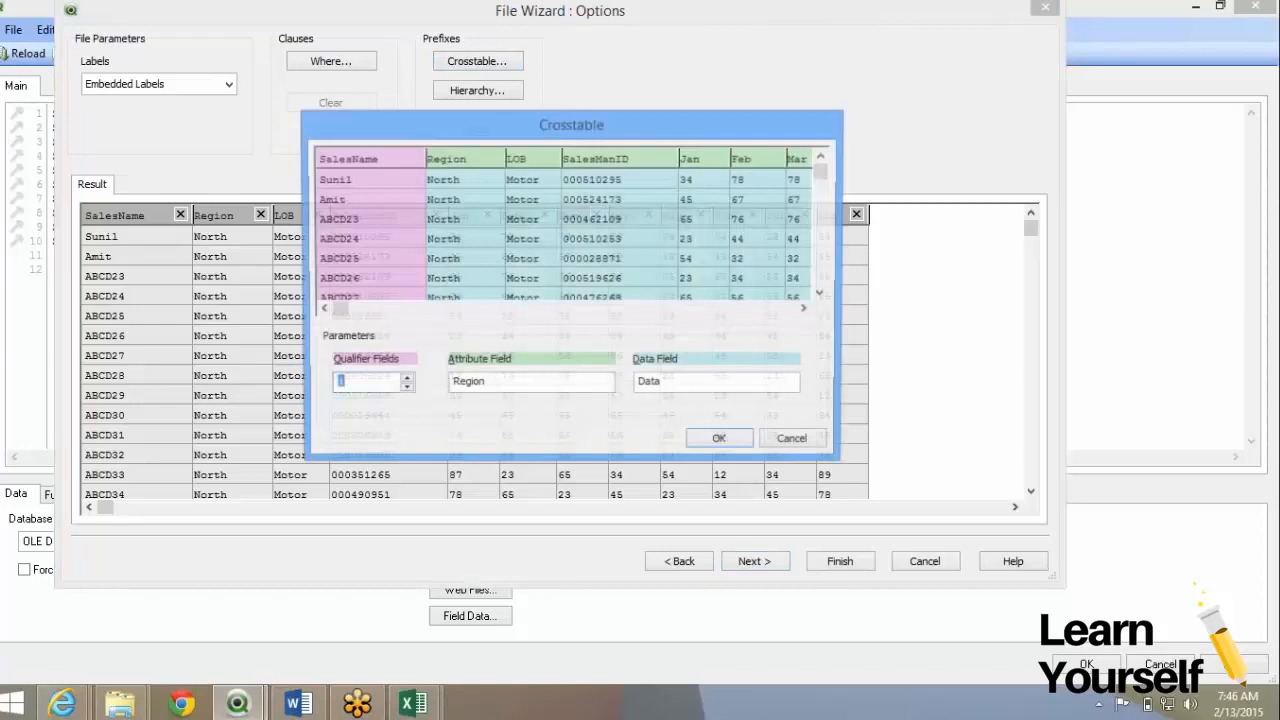
mouse_move(337, 310)
left_mouse_down()
mouse_move(755, 310)
mouse_move(337, 310)
left_mouse_up()
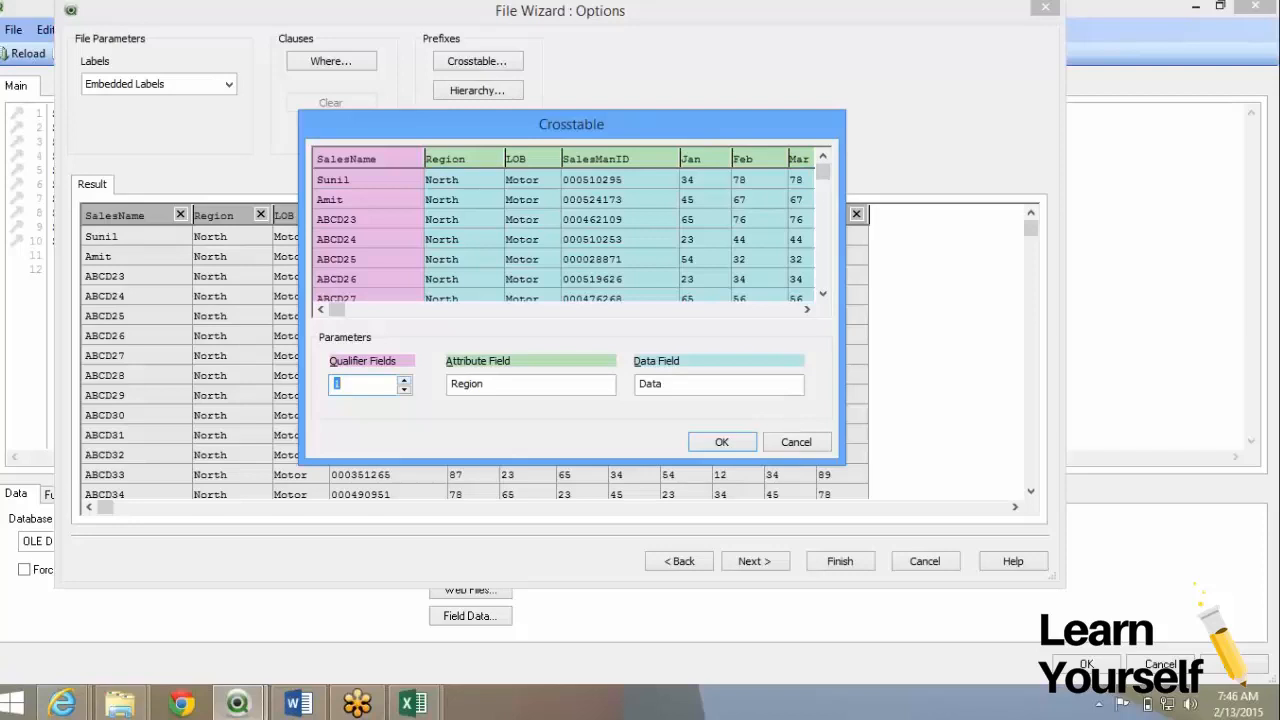
key("Up")
key("Up")
key("Up")
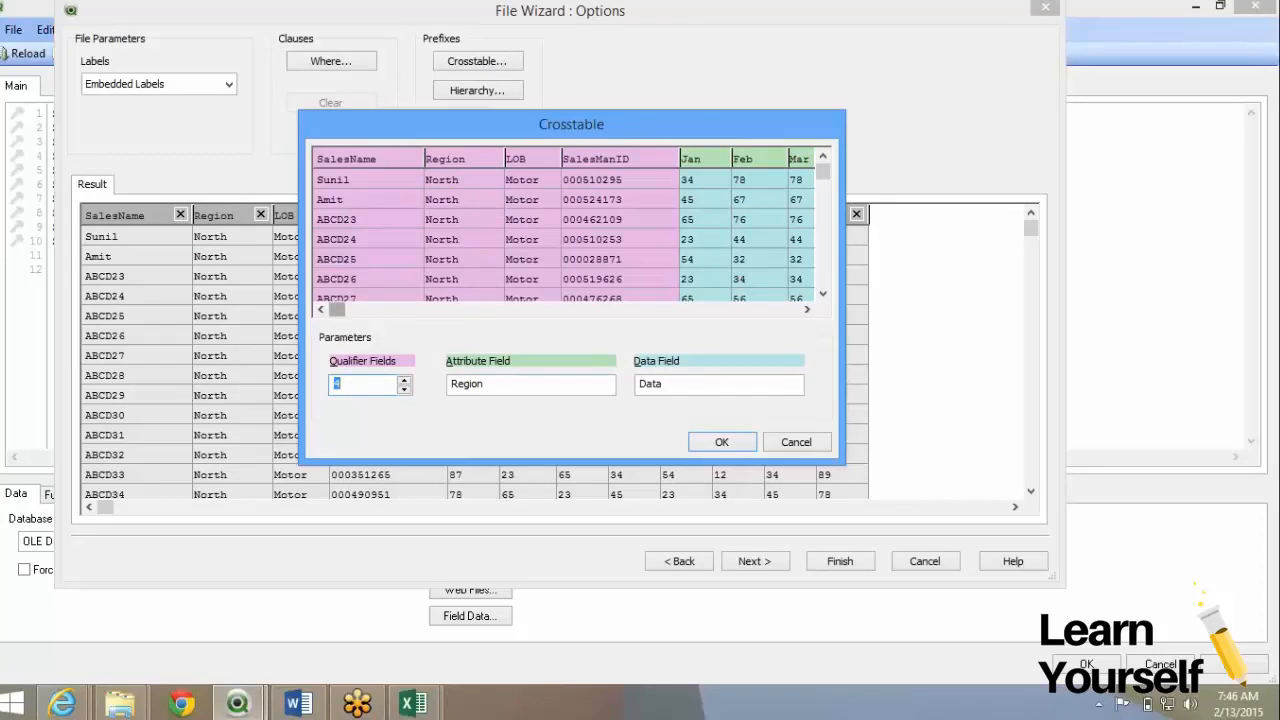
- Name the crosstable's attribute field Month and its data field Target, and apply the settings
left_click_drag(337, 310, 414, 310)
key("Tab")
type("Mon")
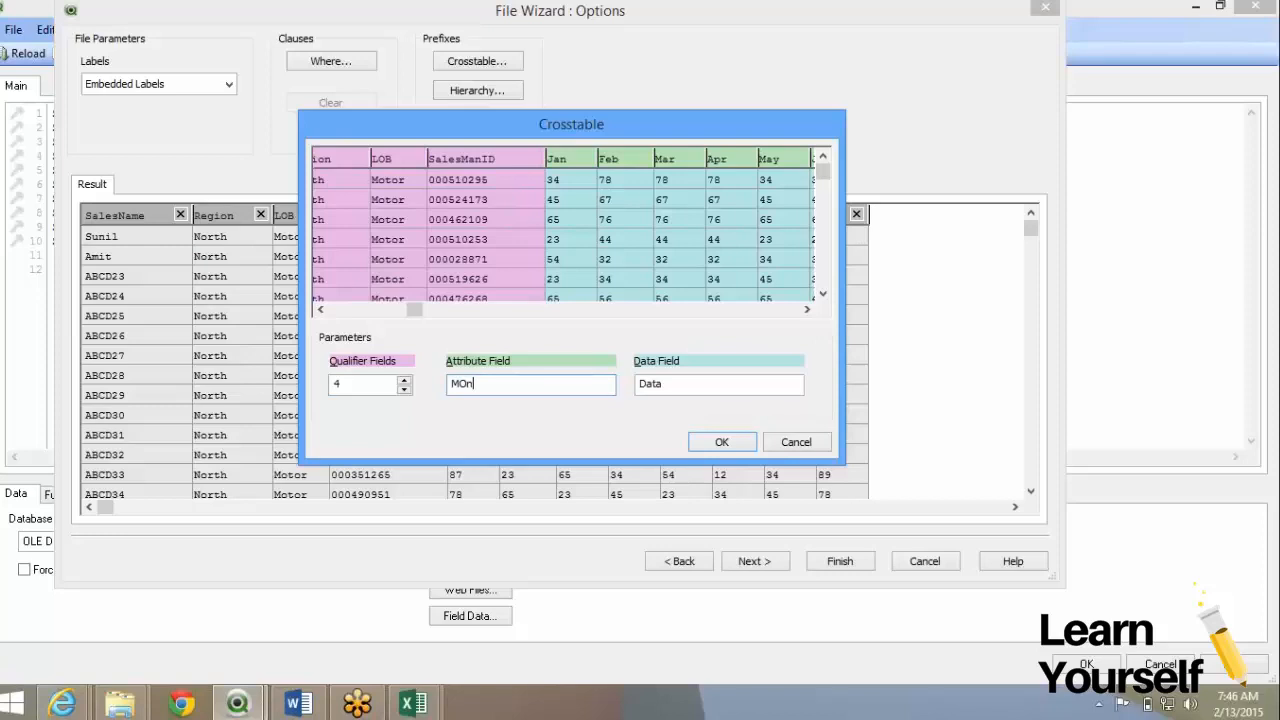
key("BackSpace")
key("BackSpace")
type("onth")
left_click_drag(414, 310, 503, 310)
key("Tab")
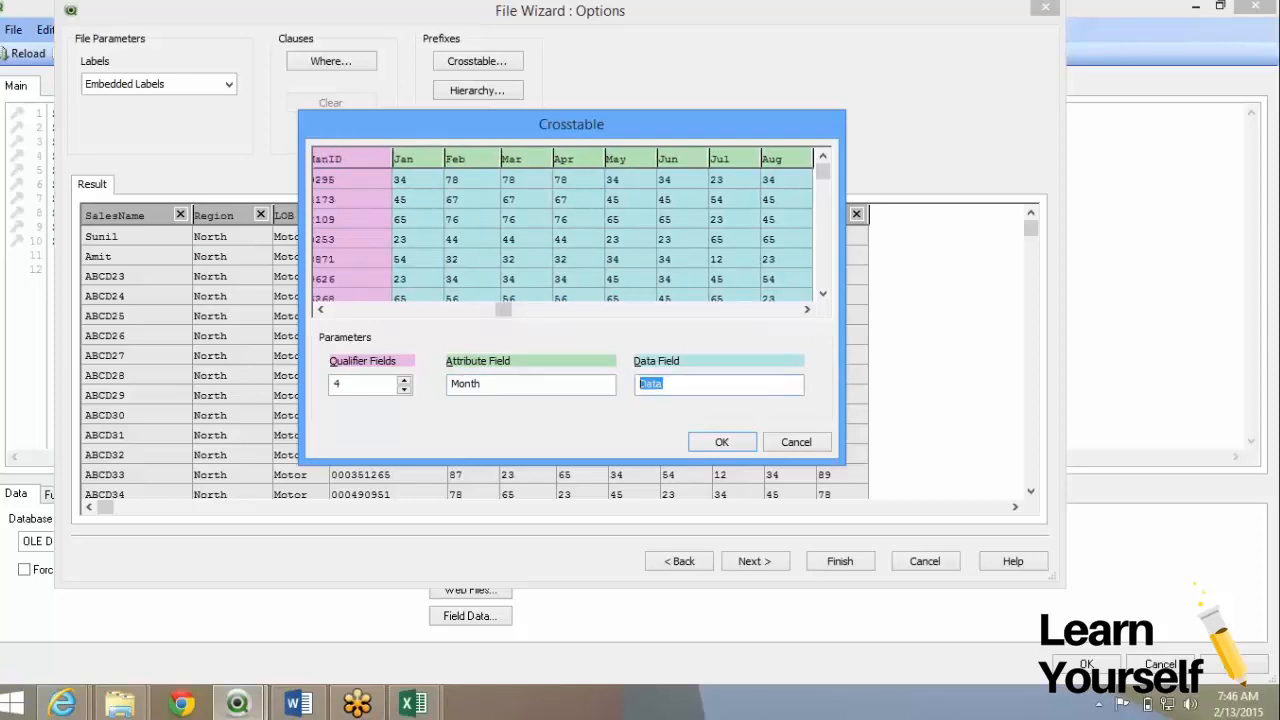
type("Target")
key("Return")
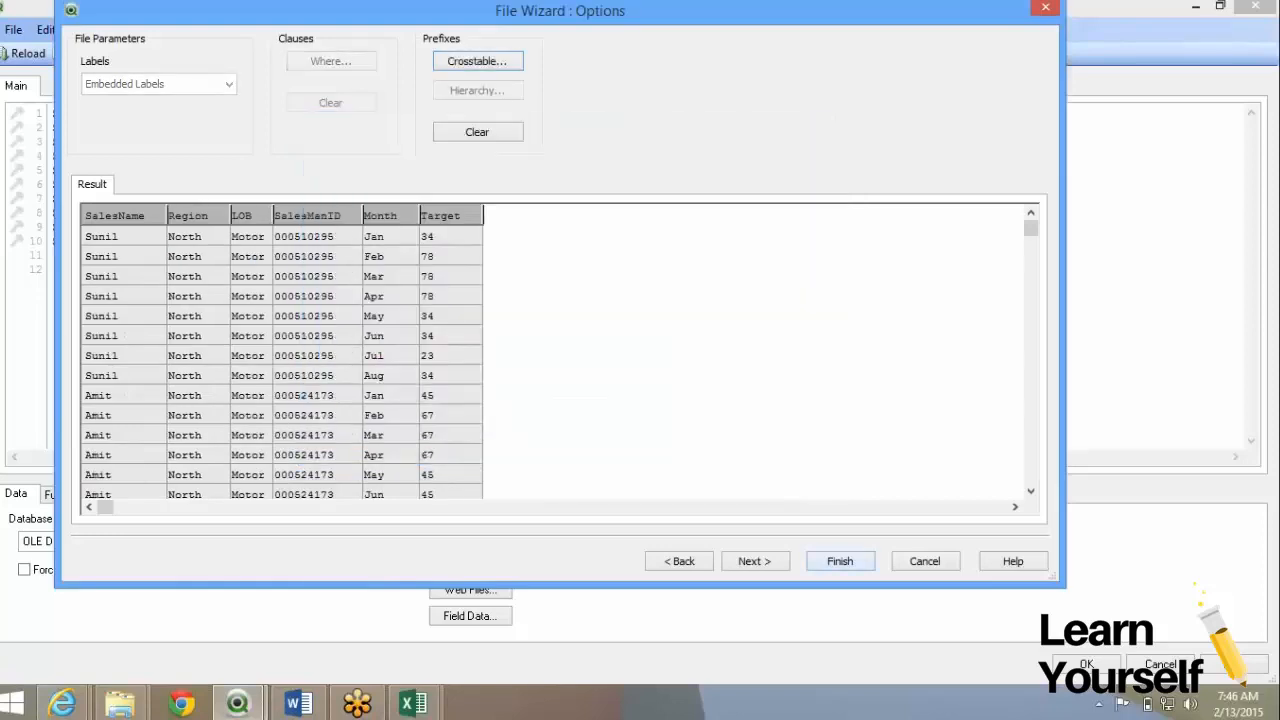
- Finish the file wizard to insert the CrossTable load statement, and reload the document's script
key("Return")
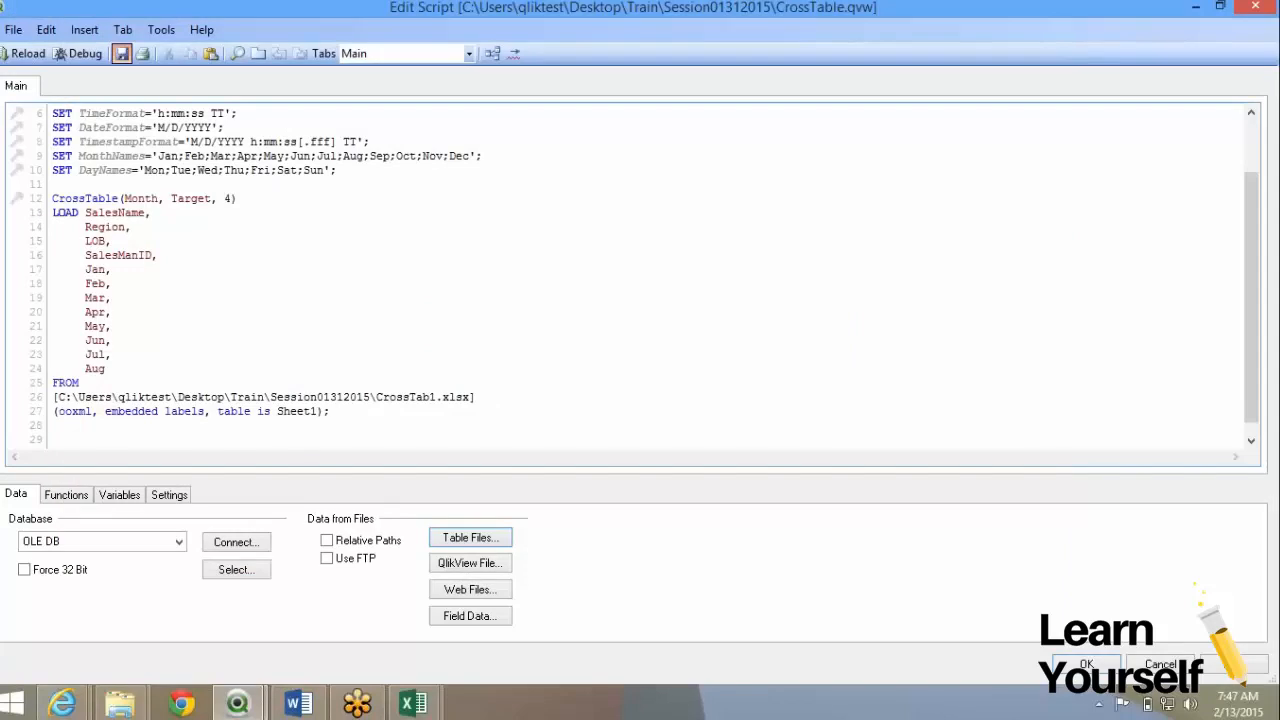
left_click(28, 53)
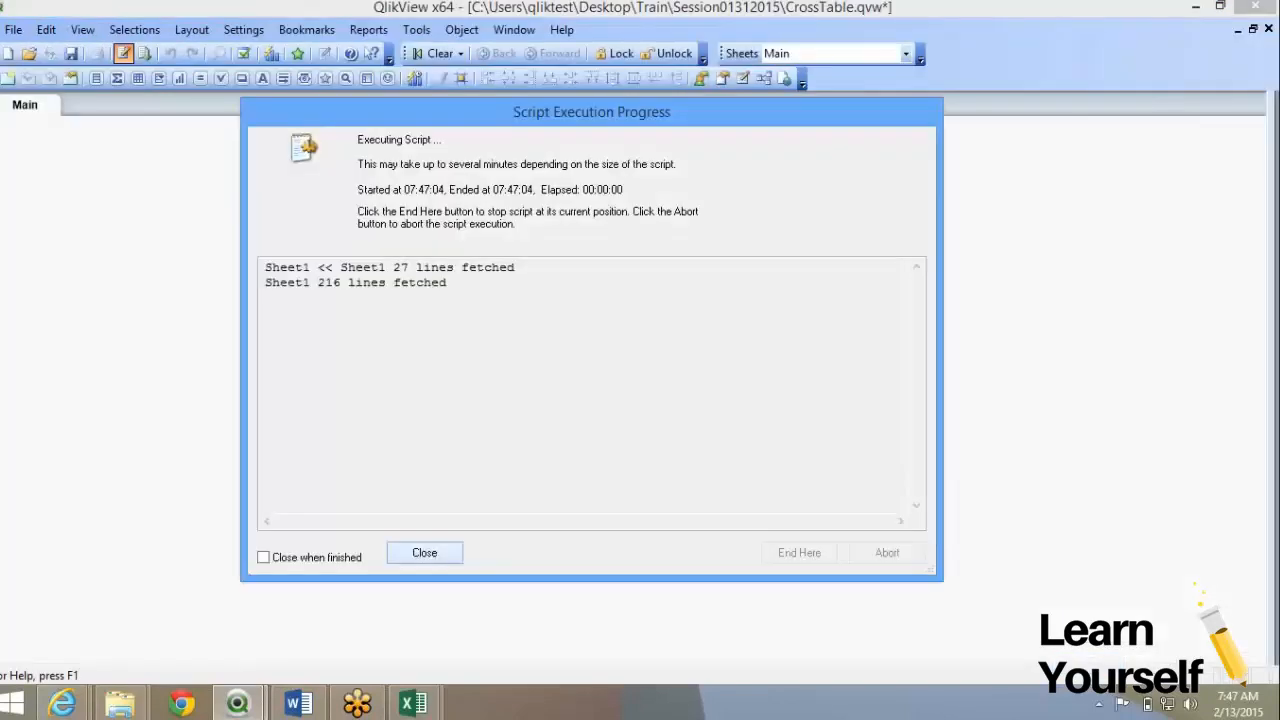
- Preview the loaded rows of the Sheet1 table in the table viewer, and close the viewer
left_click(425, 553)
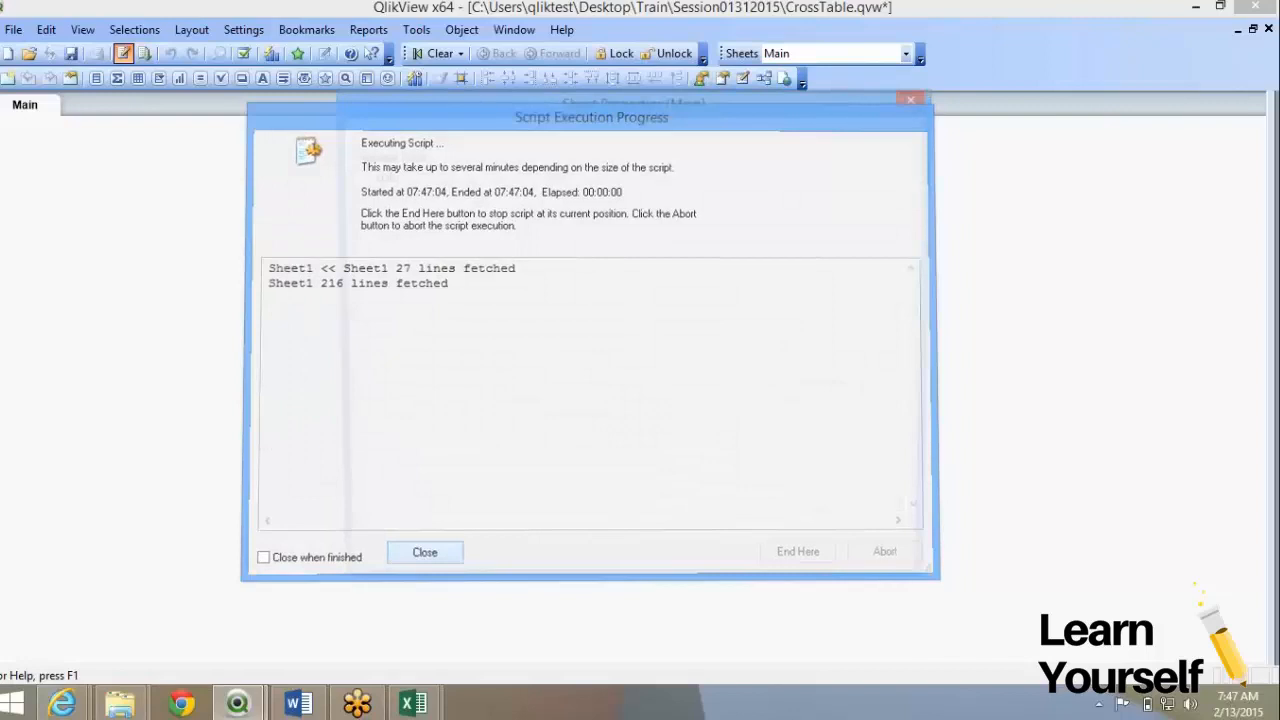
key("Return")
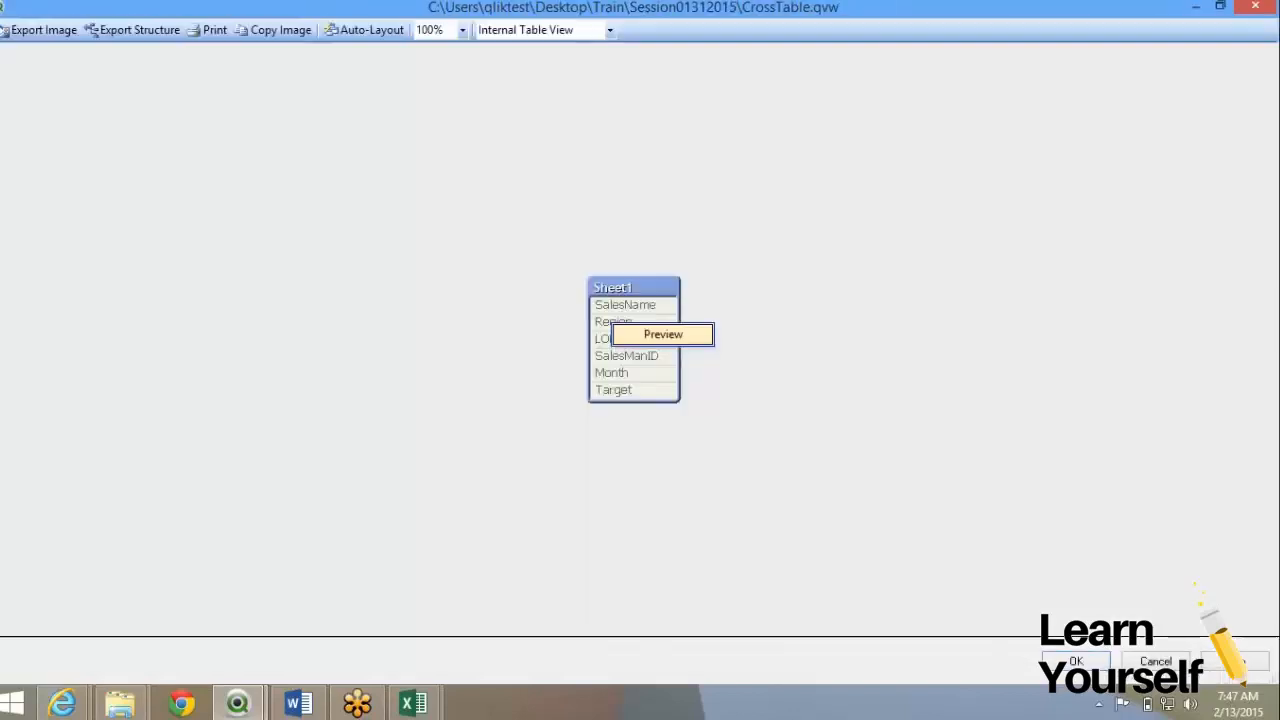
left_click(660, 334)
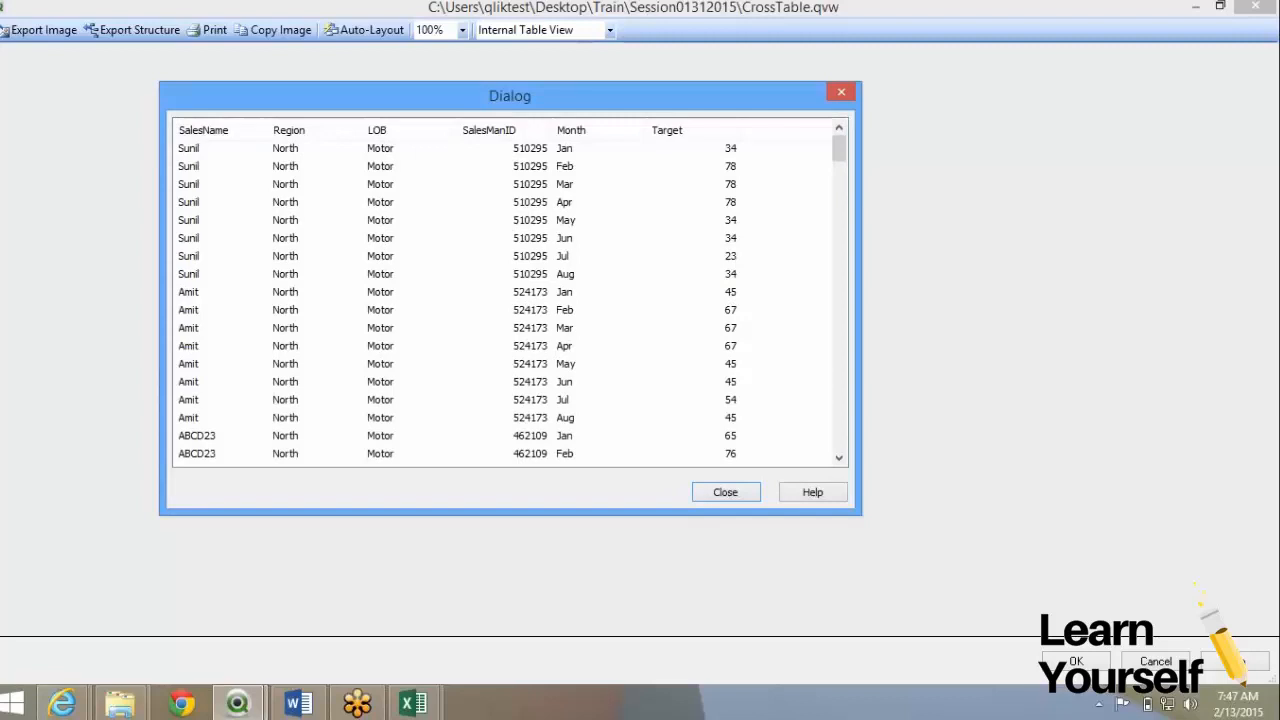
left_click(457, 167)
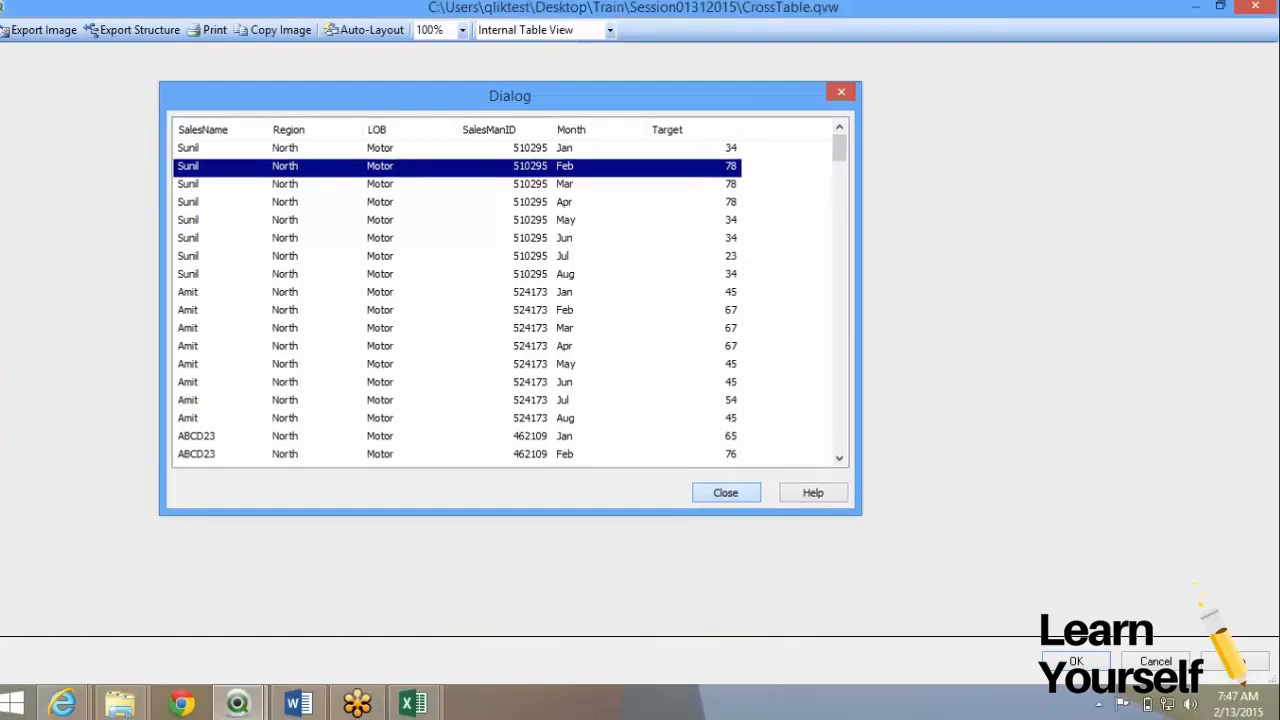
key("Escape")
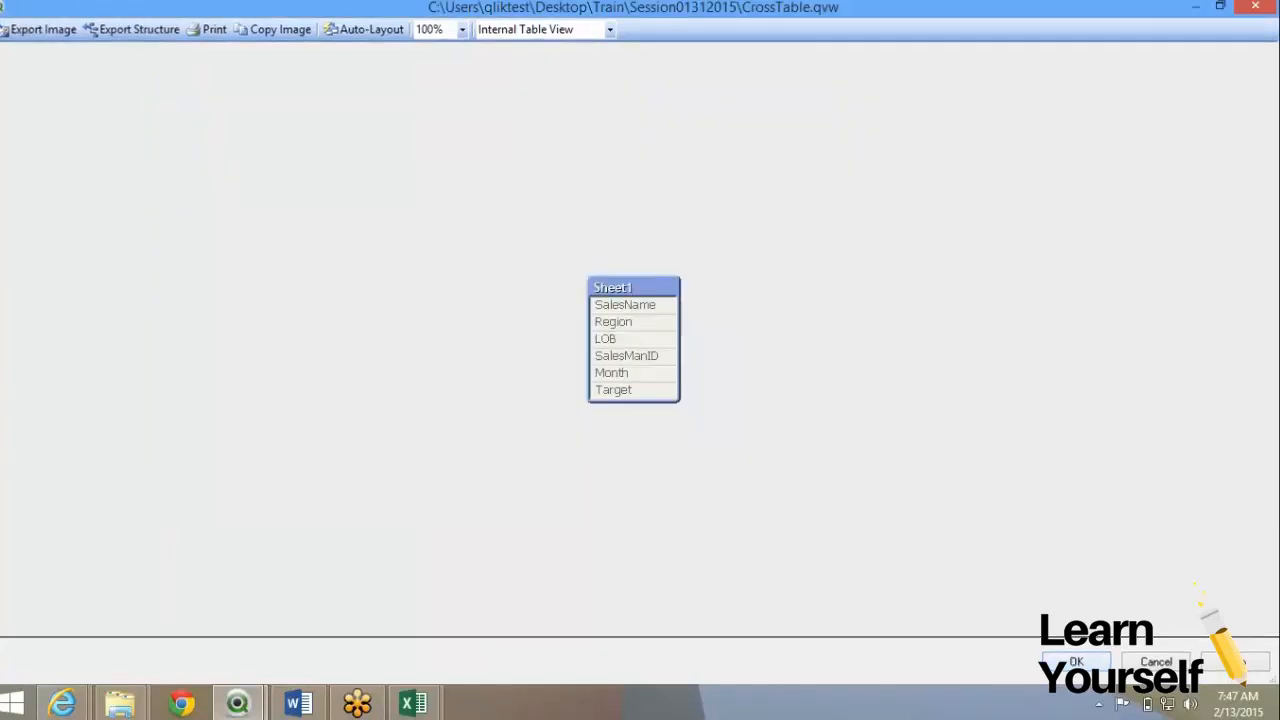
key("Escape")
- Review the CrossTable load statement in the script, and save and close the CrossTable document
left_click(123, 54)
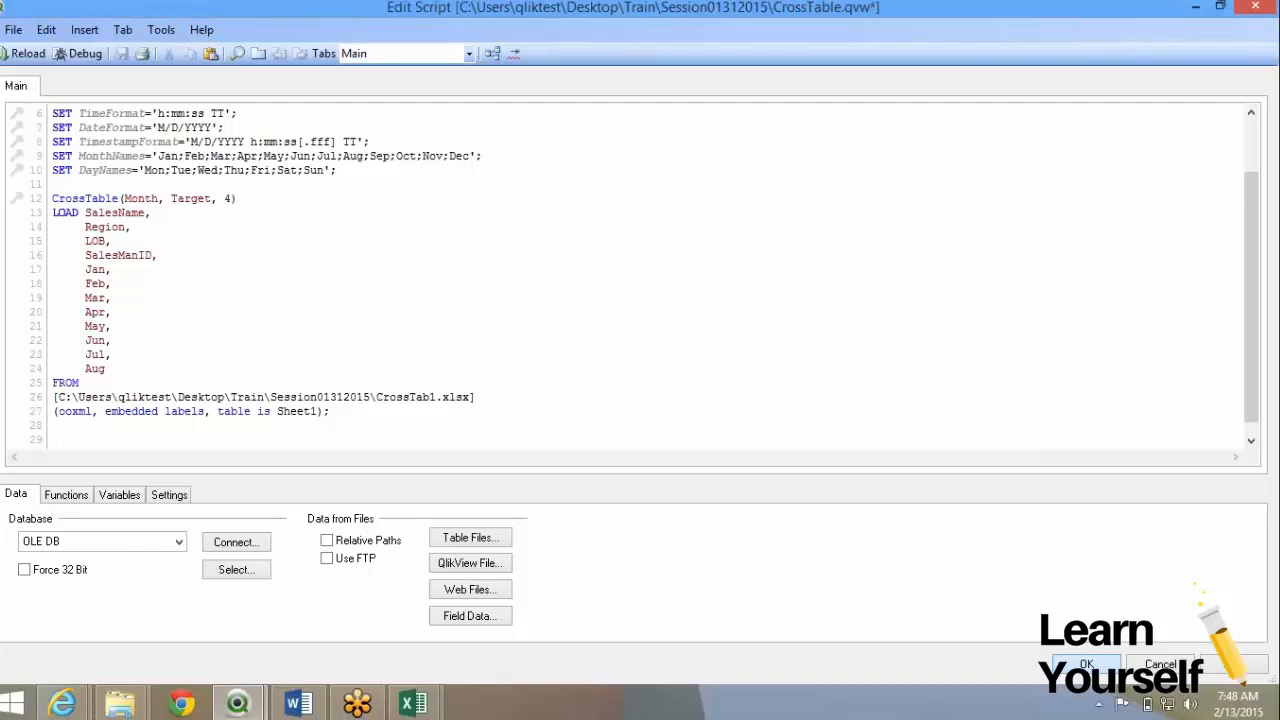
left_click(1086, 664)
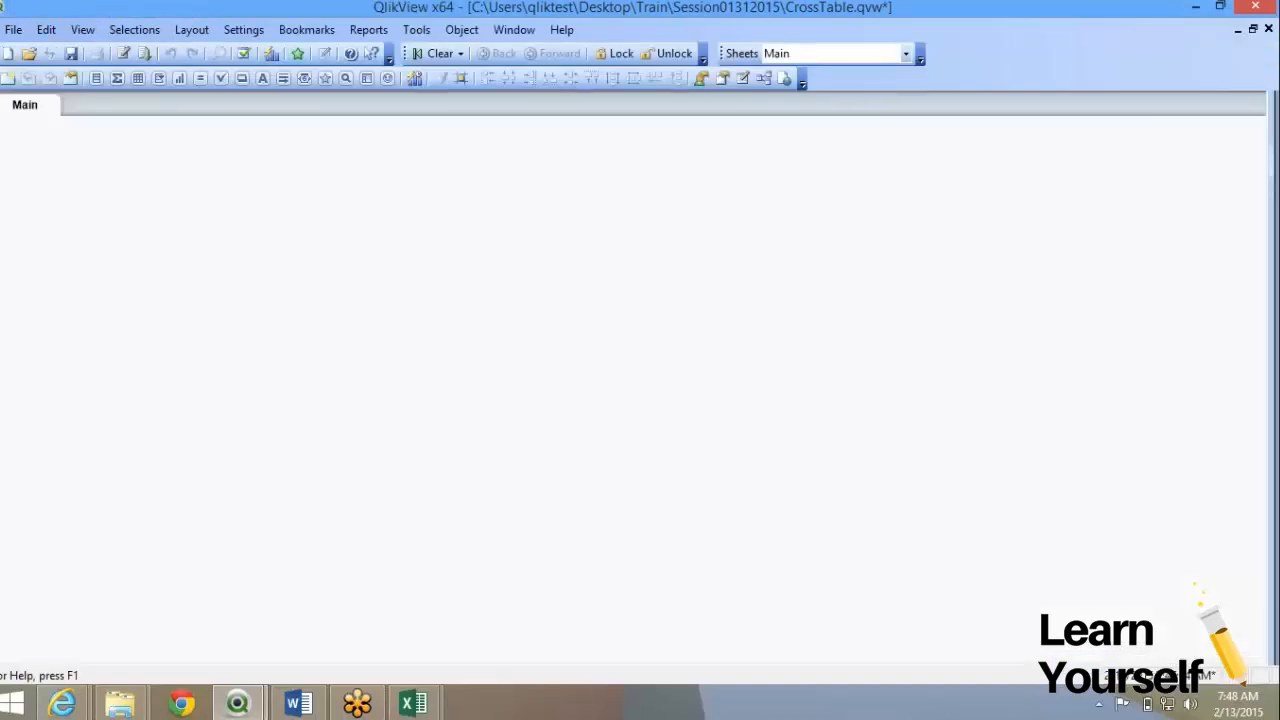
key("ctrl+s")
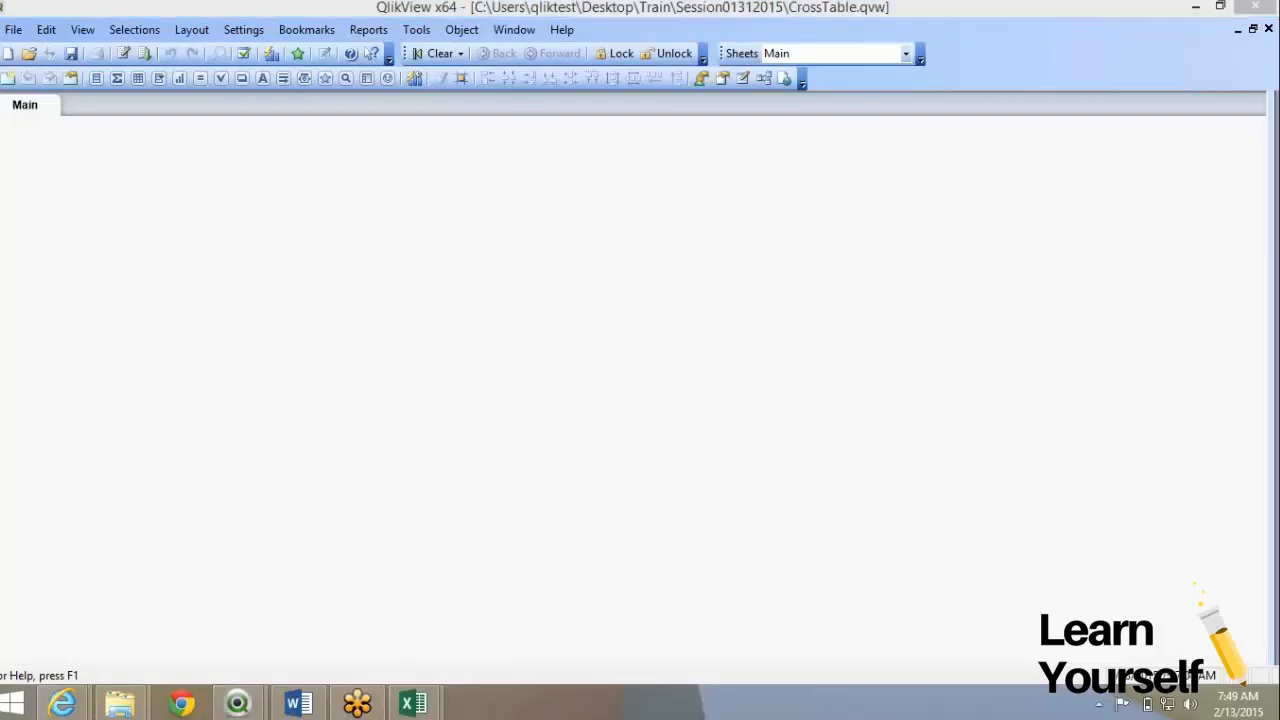
left_click(1268, 29)
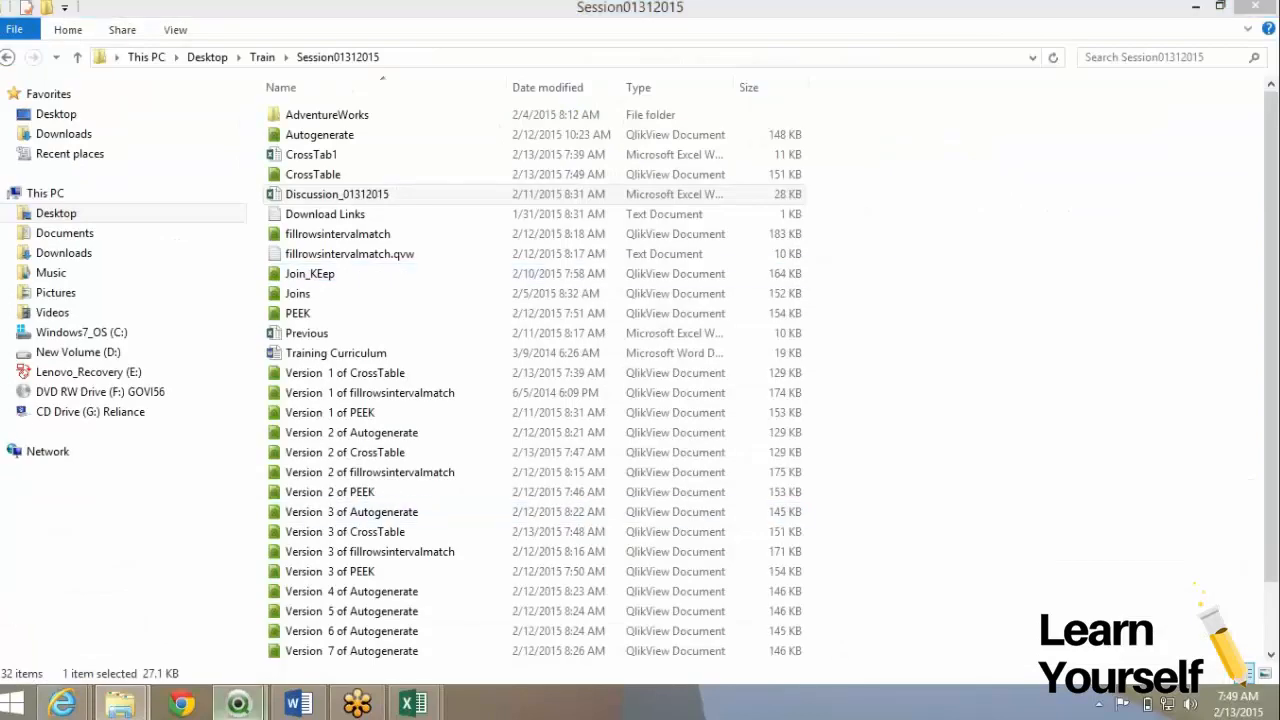
- Switch to File Explorer and copy Employee.qvd from the Hierrachy folder under Train\Example
mouse_move(238, 703)
mouse_move(342, 610)
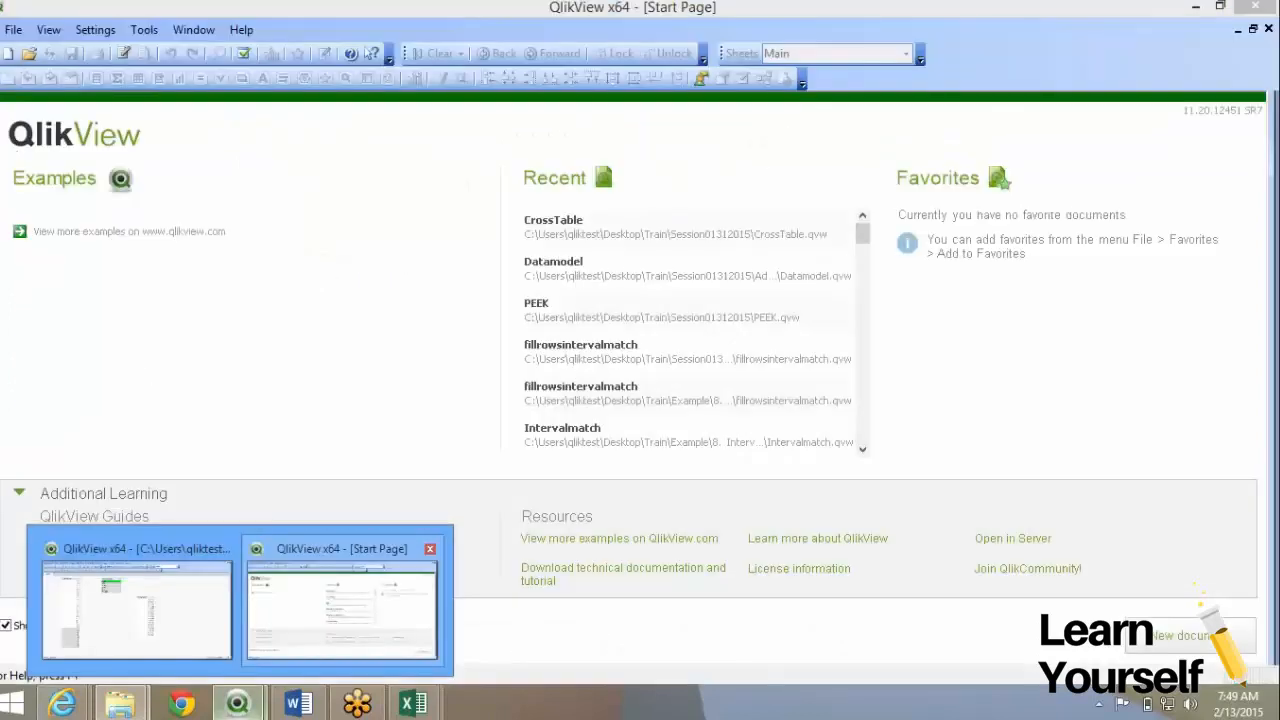
left_click(137, 605)
mouse_move(120, 703)
mouse_move(316, 600)
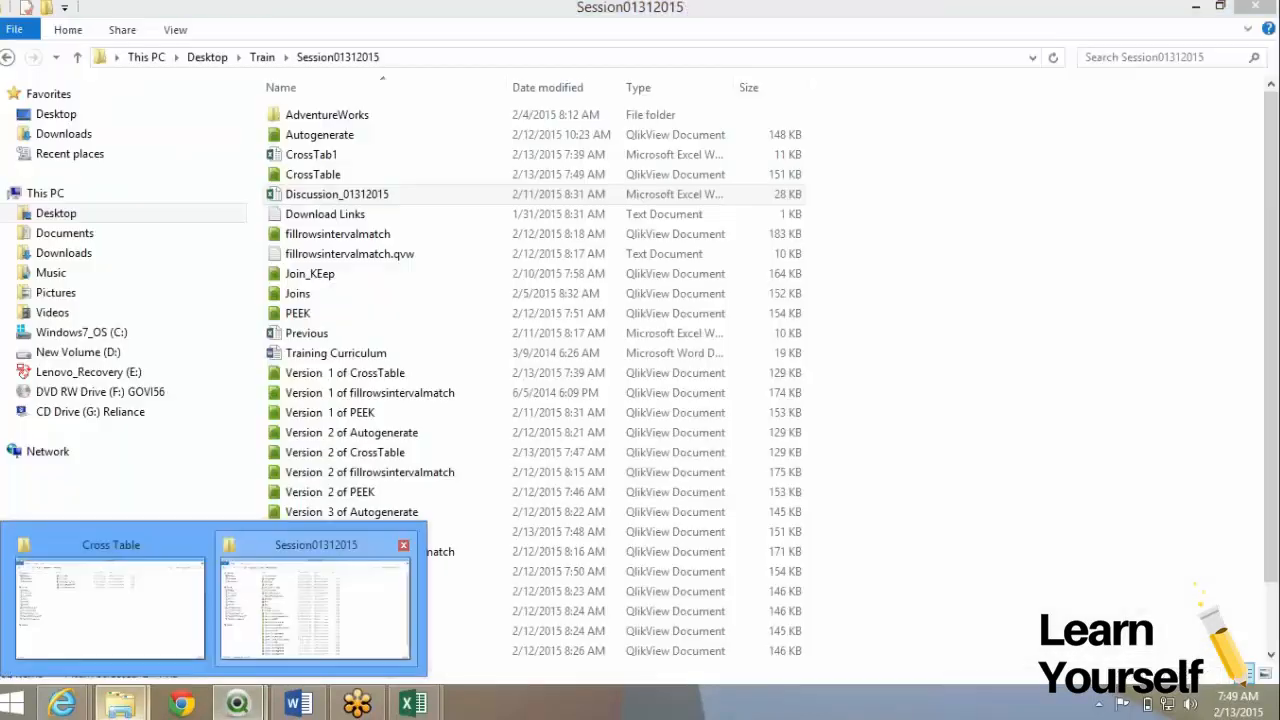
left_click(110, 605)
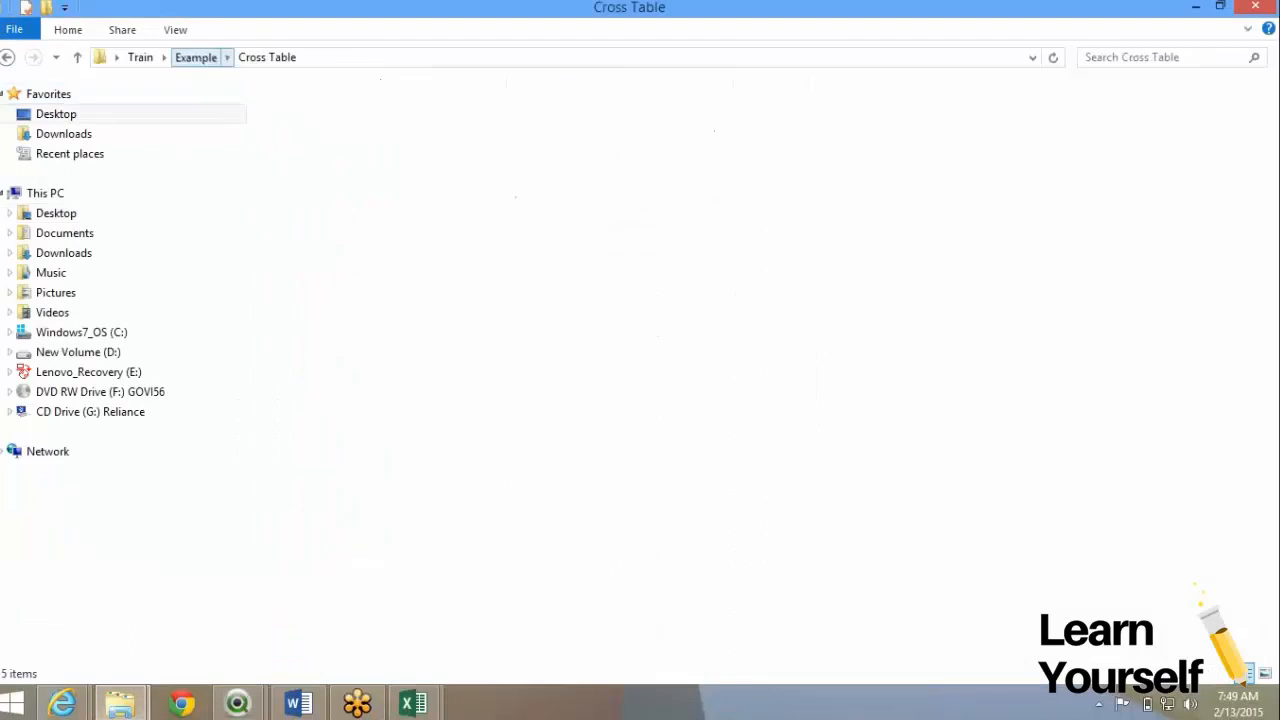
left_click(196, 57)
double_click(309, 294)
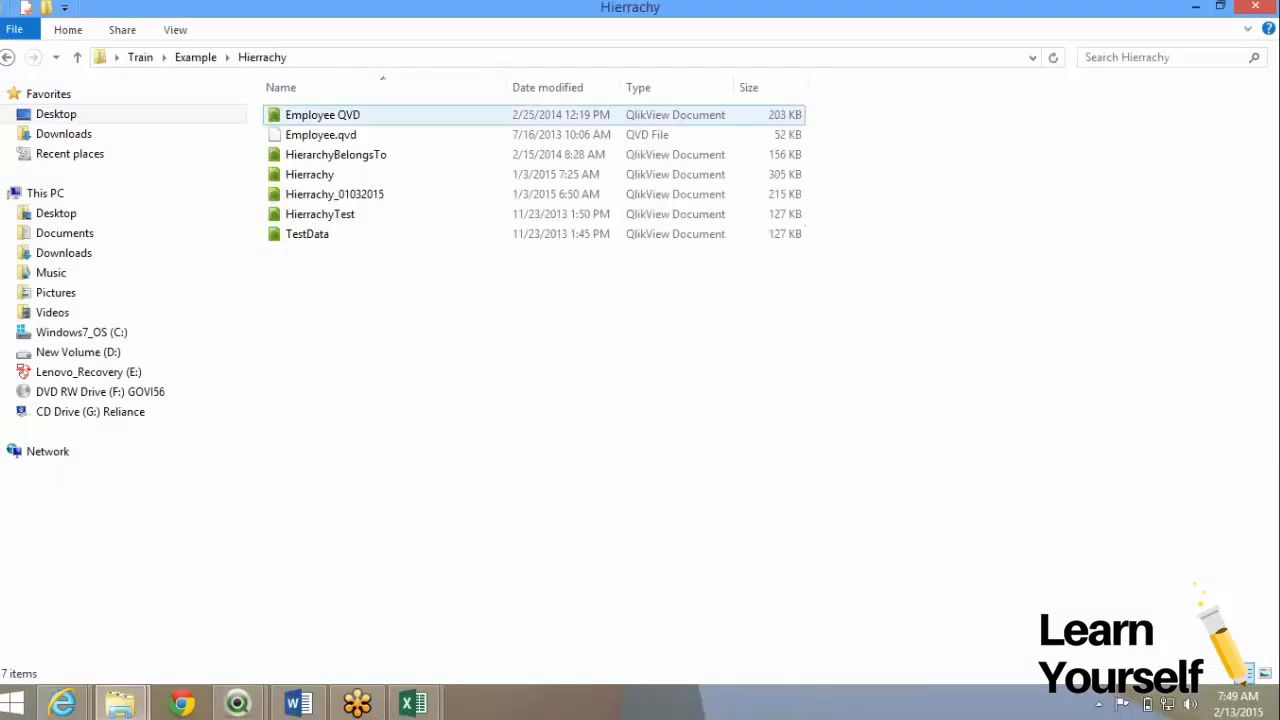
double_click(322, 115)
mouse_move(120, 703)
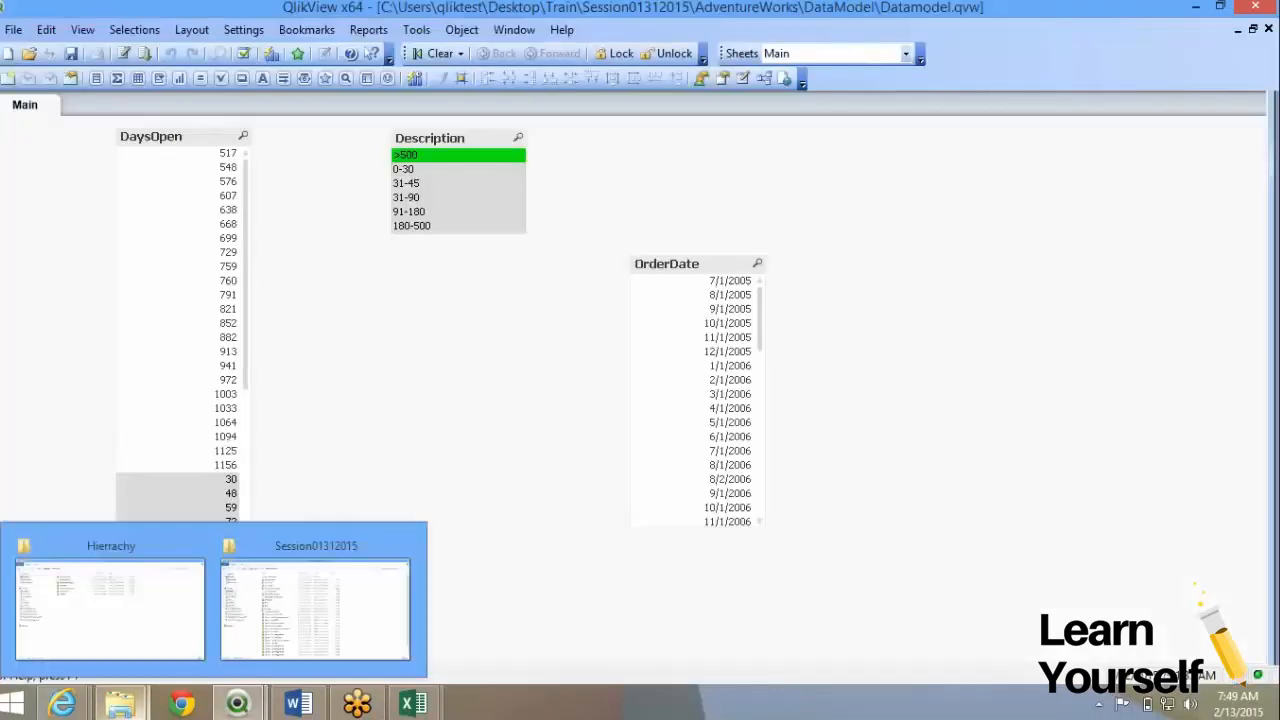
- In the Session01312015 folder, delete all the "Version … of" backup documents and paste the copied Employee.qvd
left_click(315, 605)
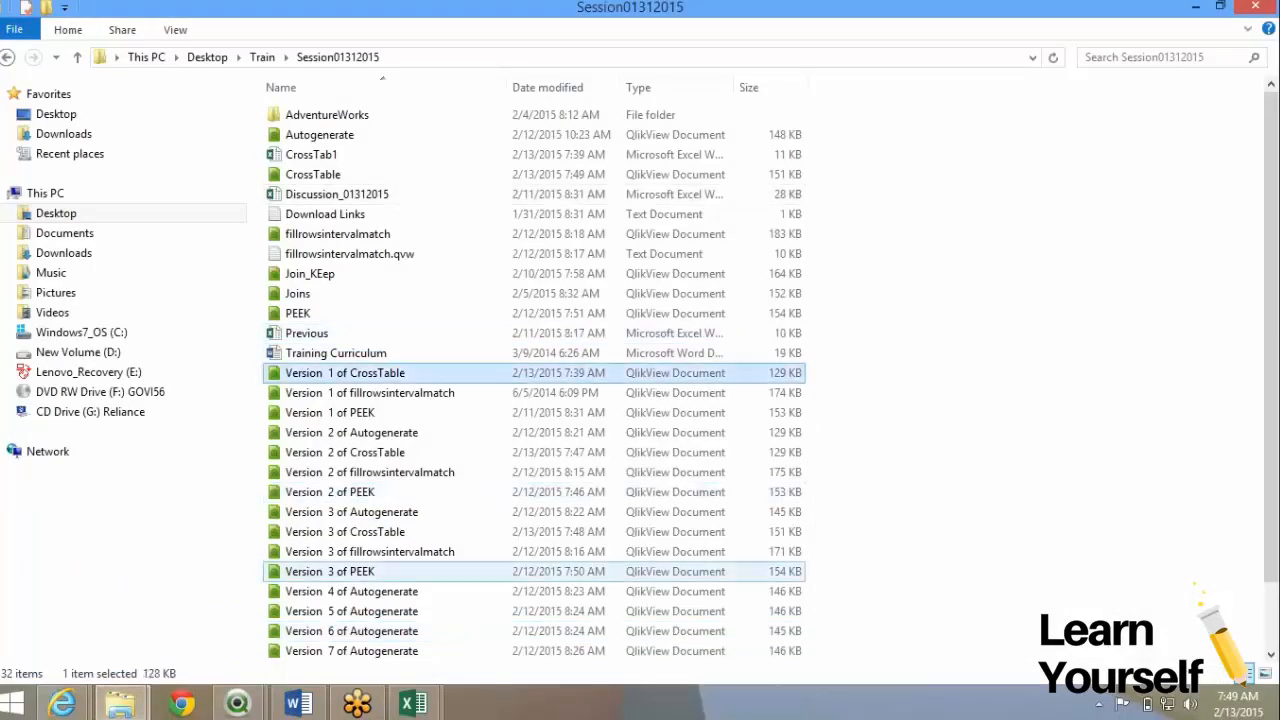
scroll(530, 571, "down", 1)
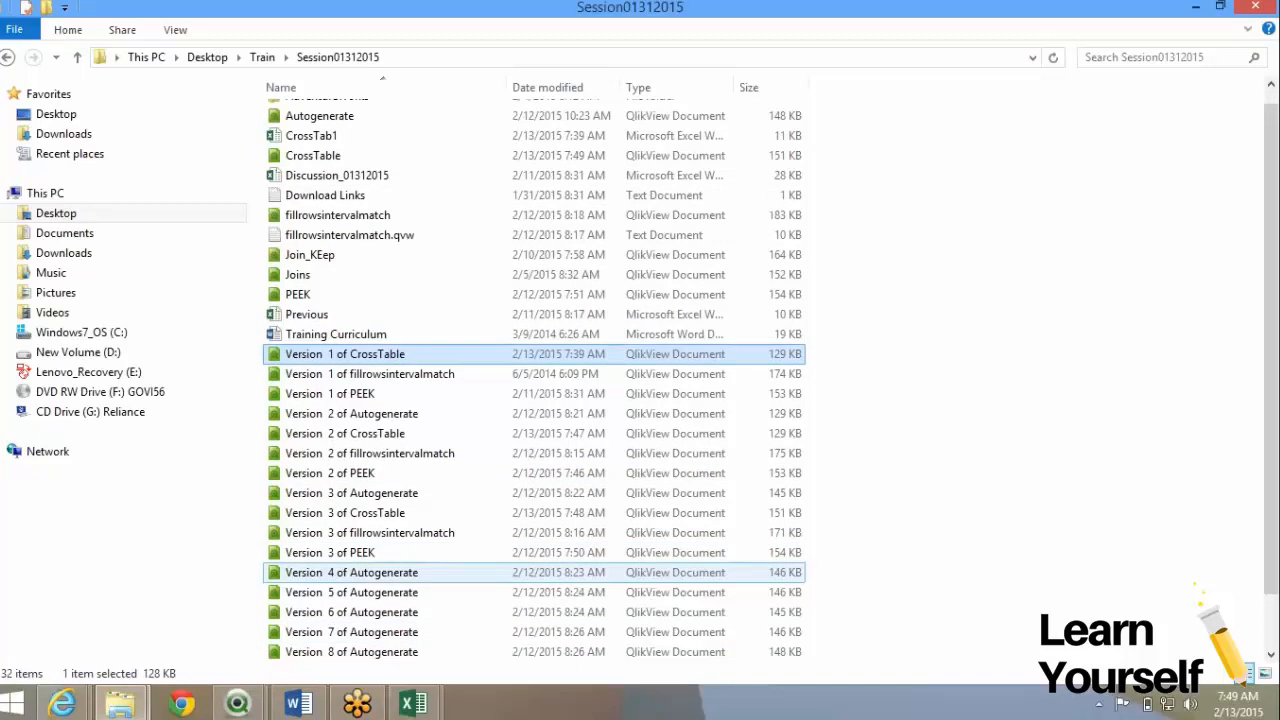
scroll(530, 572, "down", 1)
left_click(530, 653, "shift")
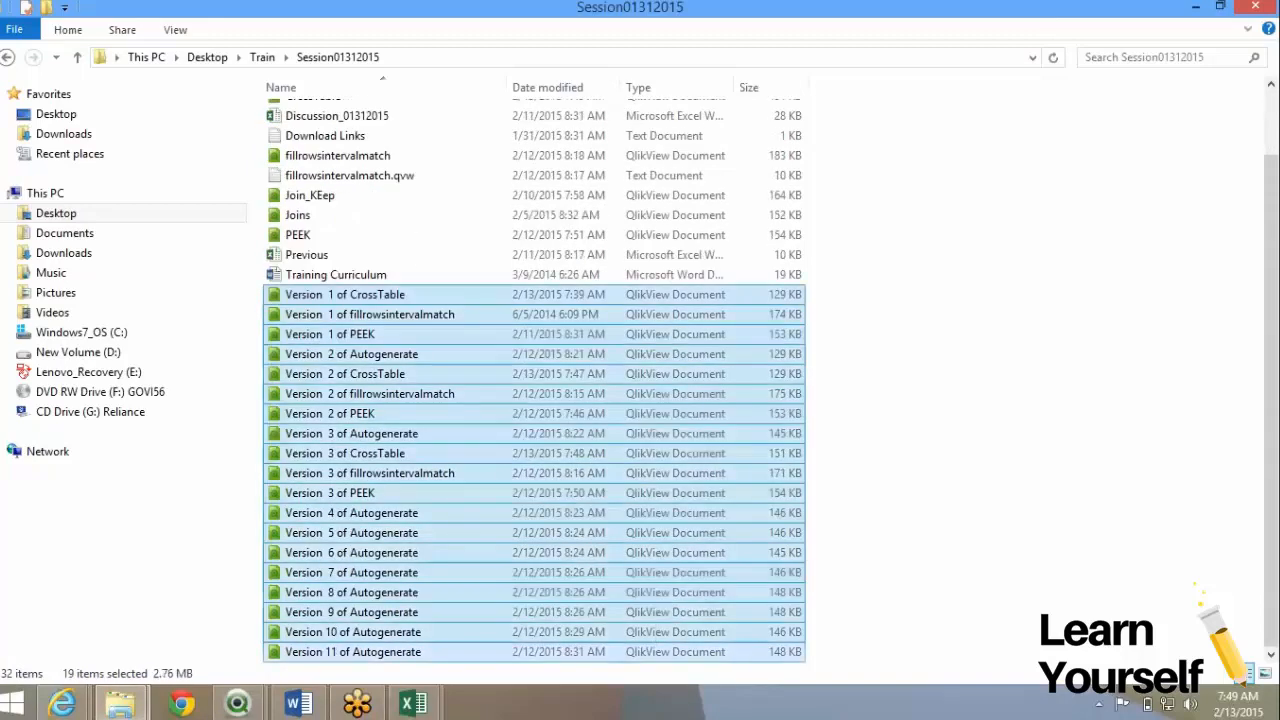
key("ctrl+v")
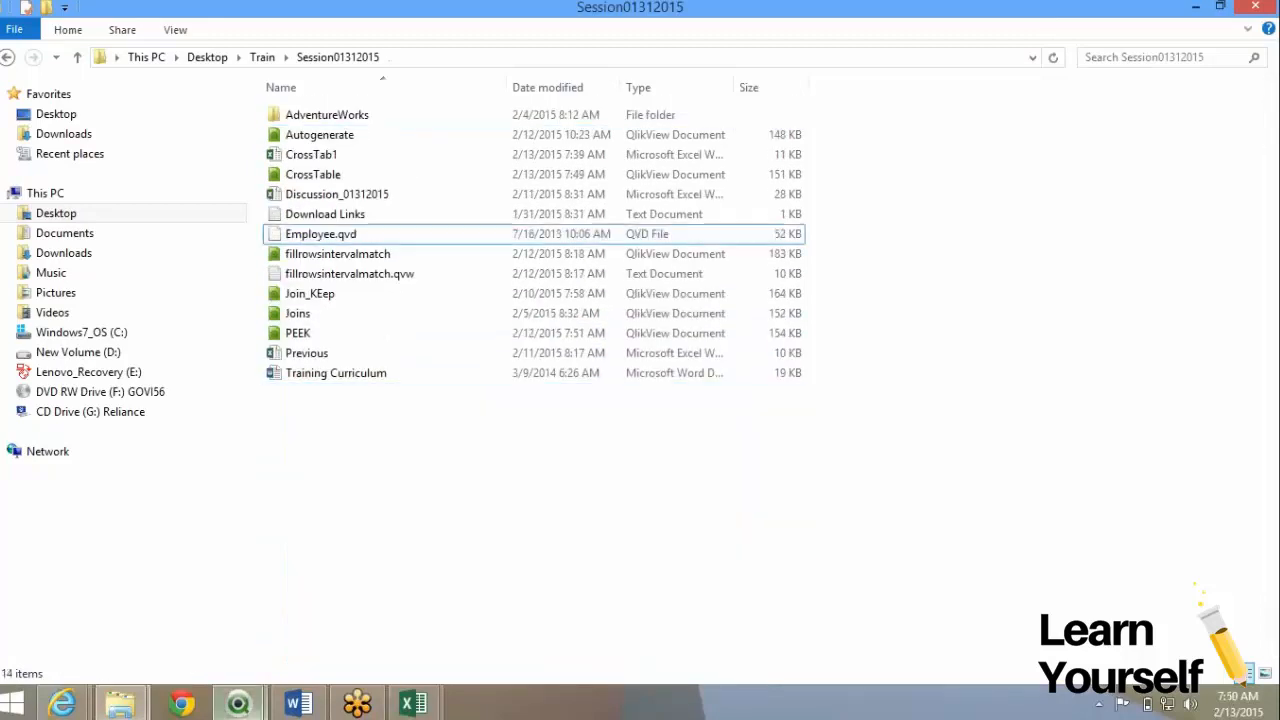
- Switch to the QlikView window showing the start page and create a new empty document
mouse_move(237, 704)
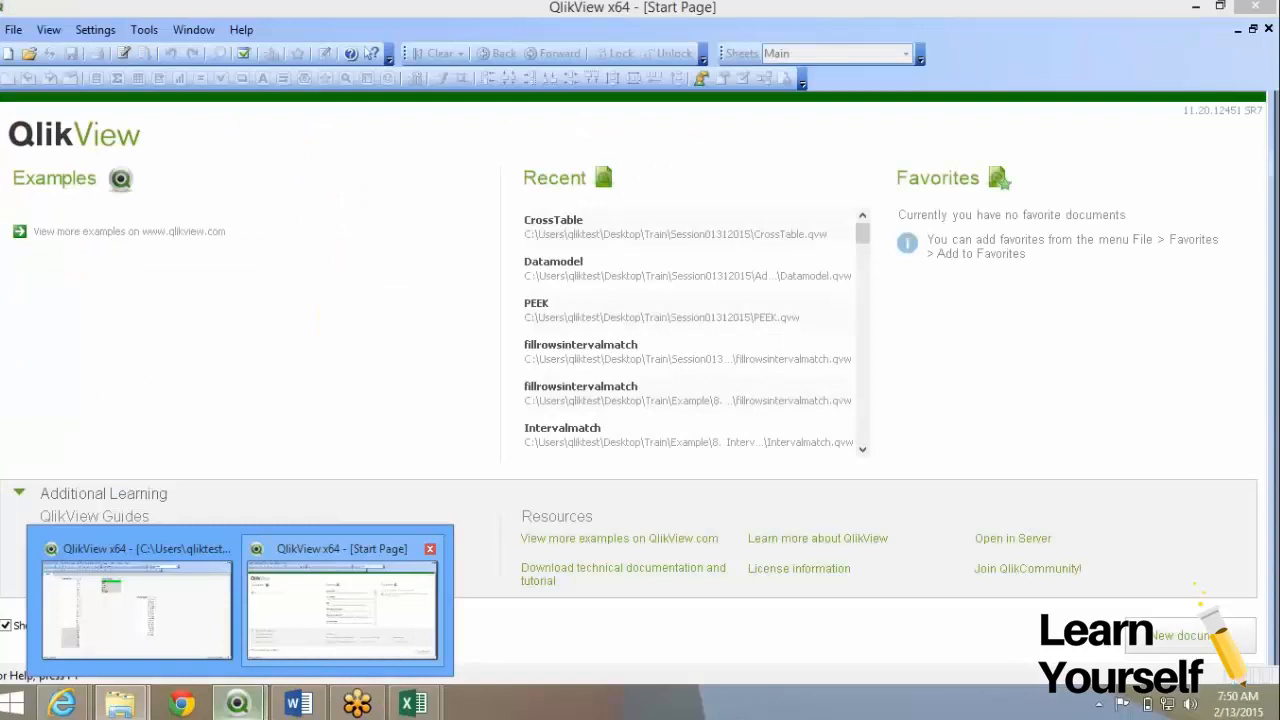
left_click(342, 600)
left_click(8, 53)
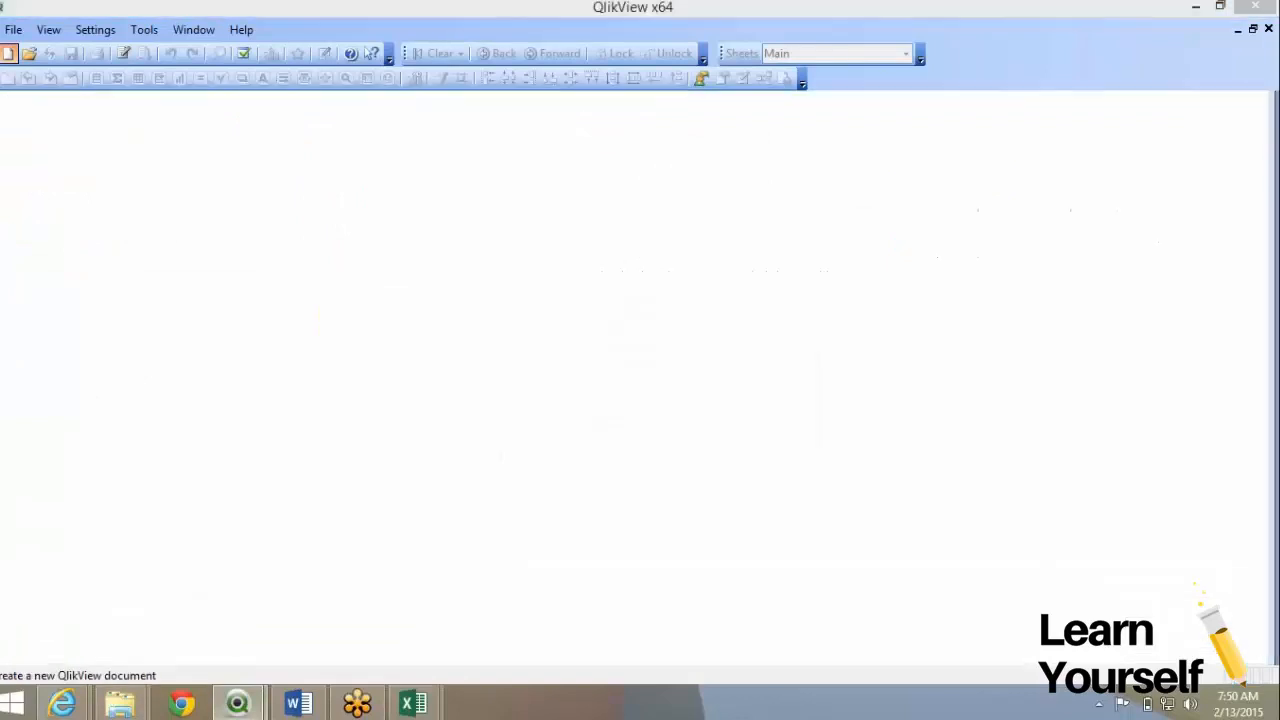
key("Escape")
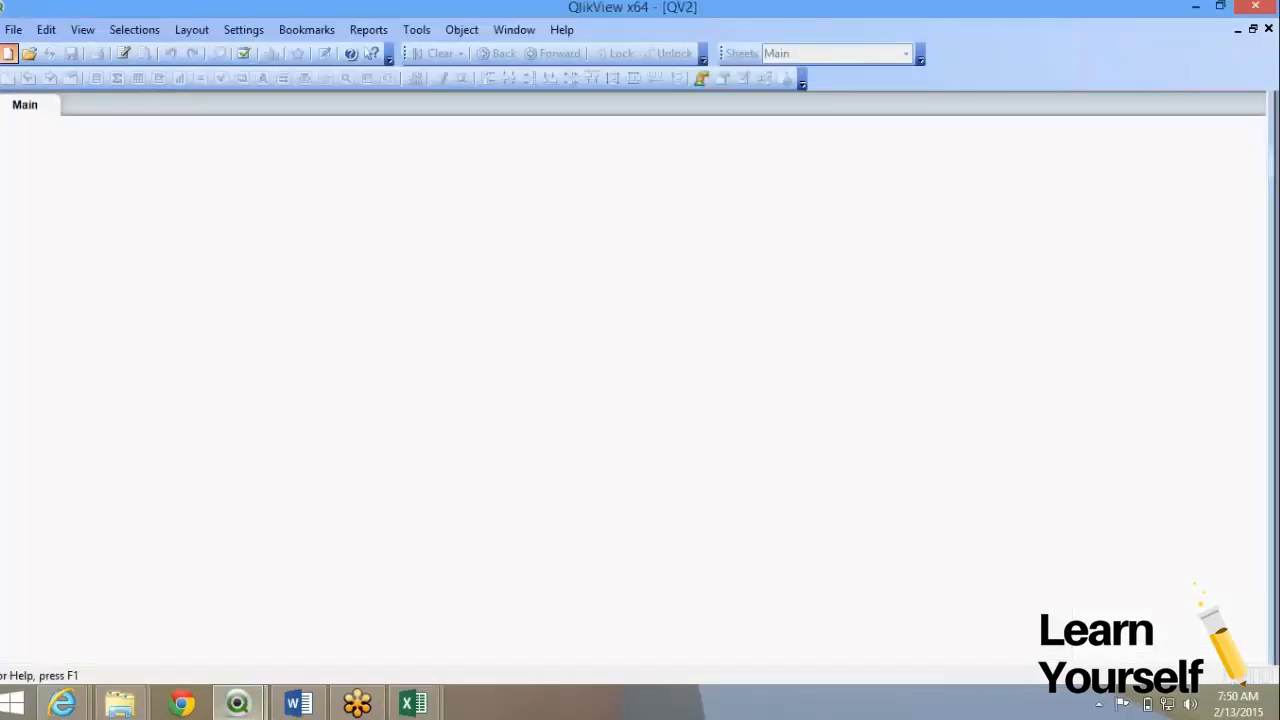
- Save the new document as Heirarchy in the Session01312015 folder
left_click(13, 29)
left_click(40, 243)
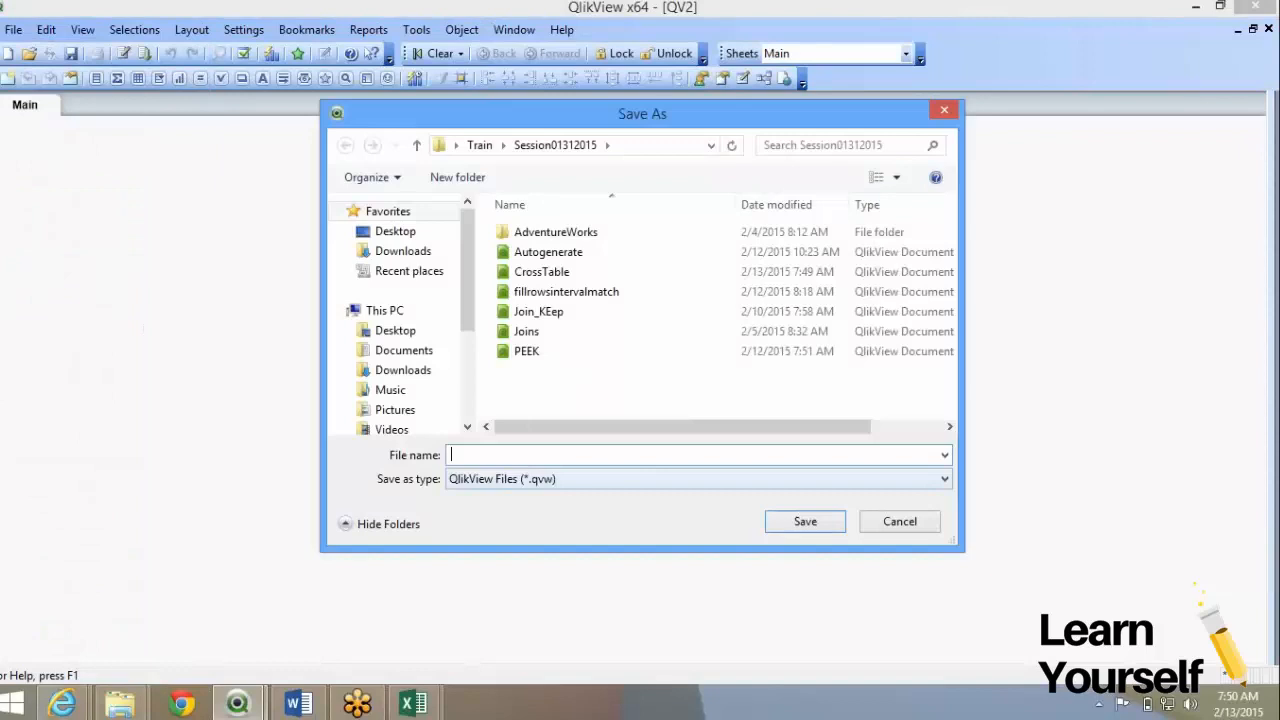
key("alt+Tab")
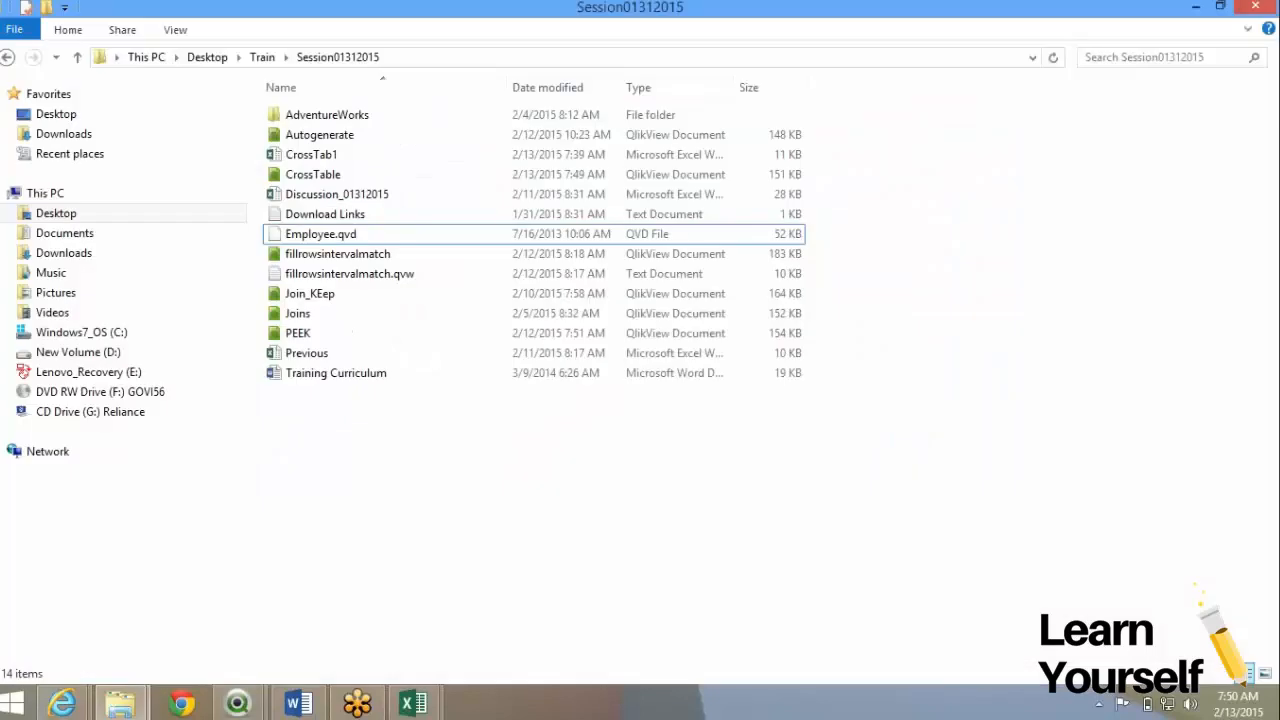
key("alt+Tab")
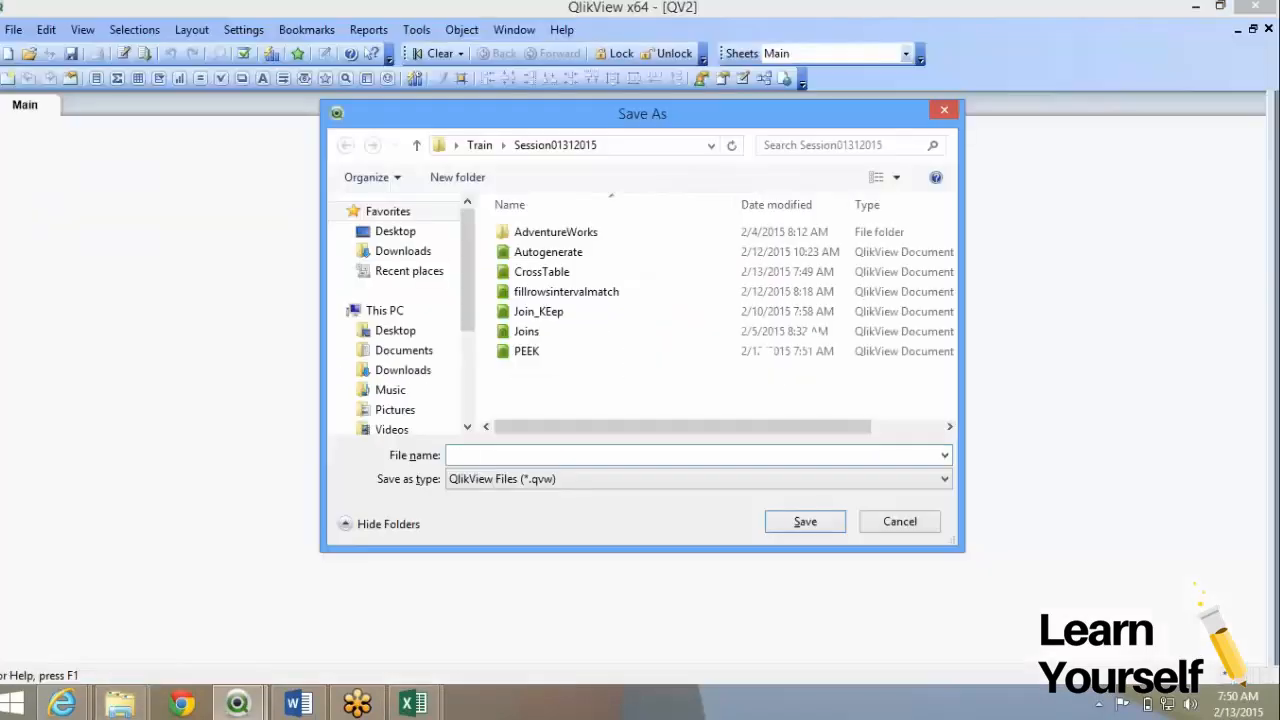
type("Heirarchy")
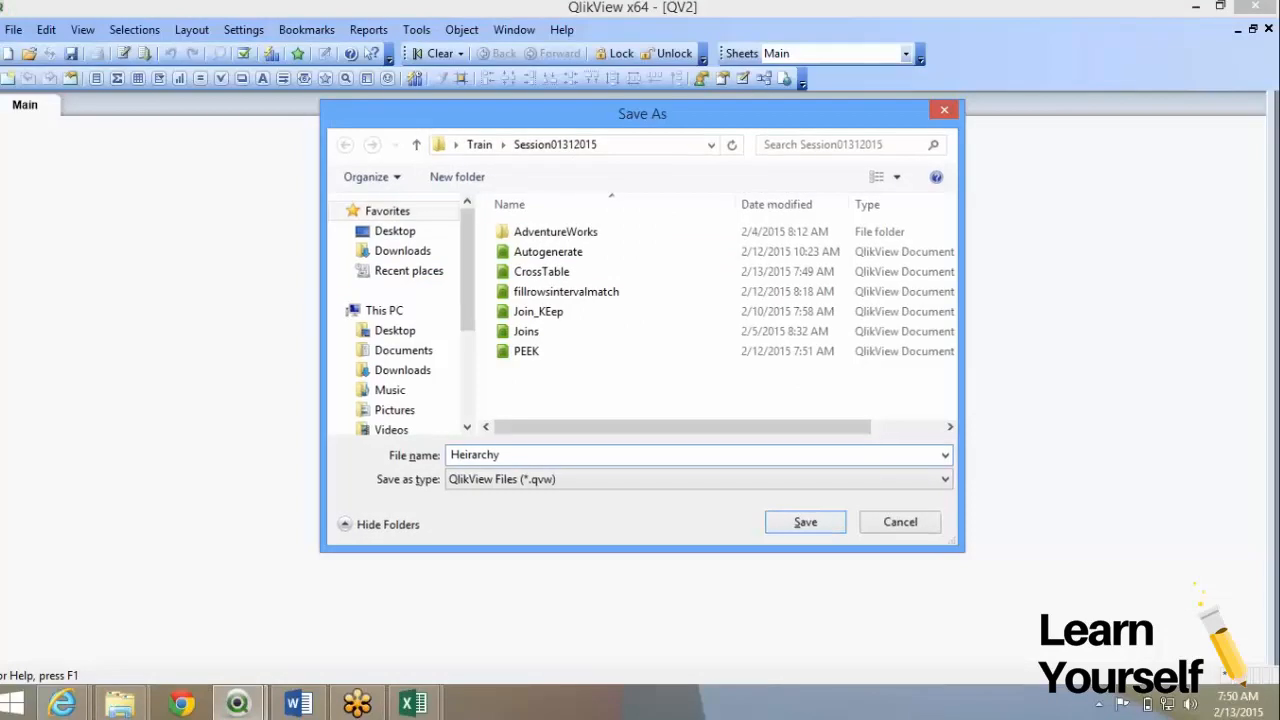
key("Return")
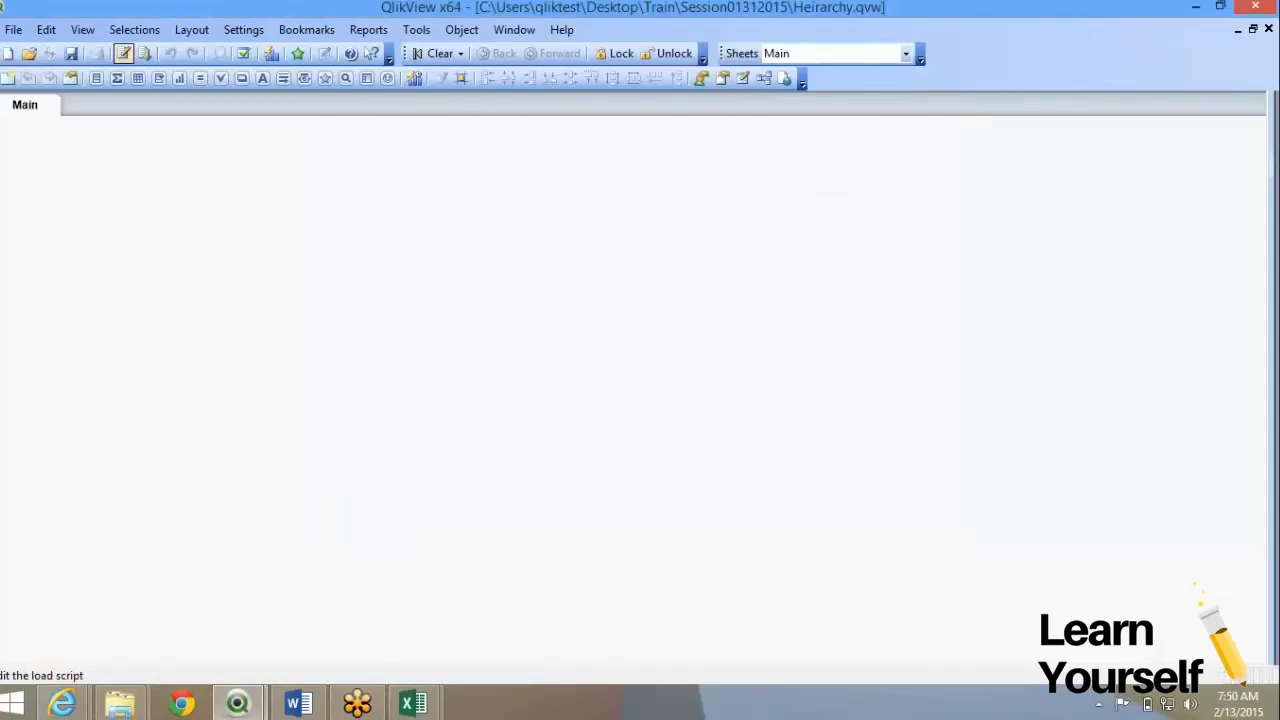
- Insert a load statement for all fields of Employee.qvd into the script and reload it, adding no listboxes to the sheet
left_click(123, 54)
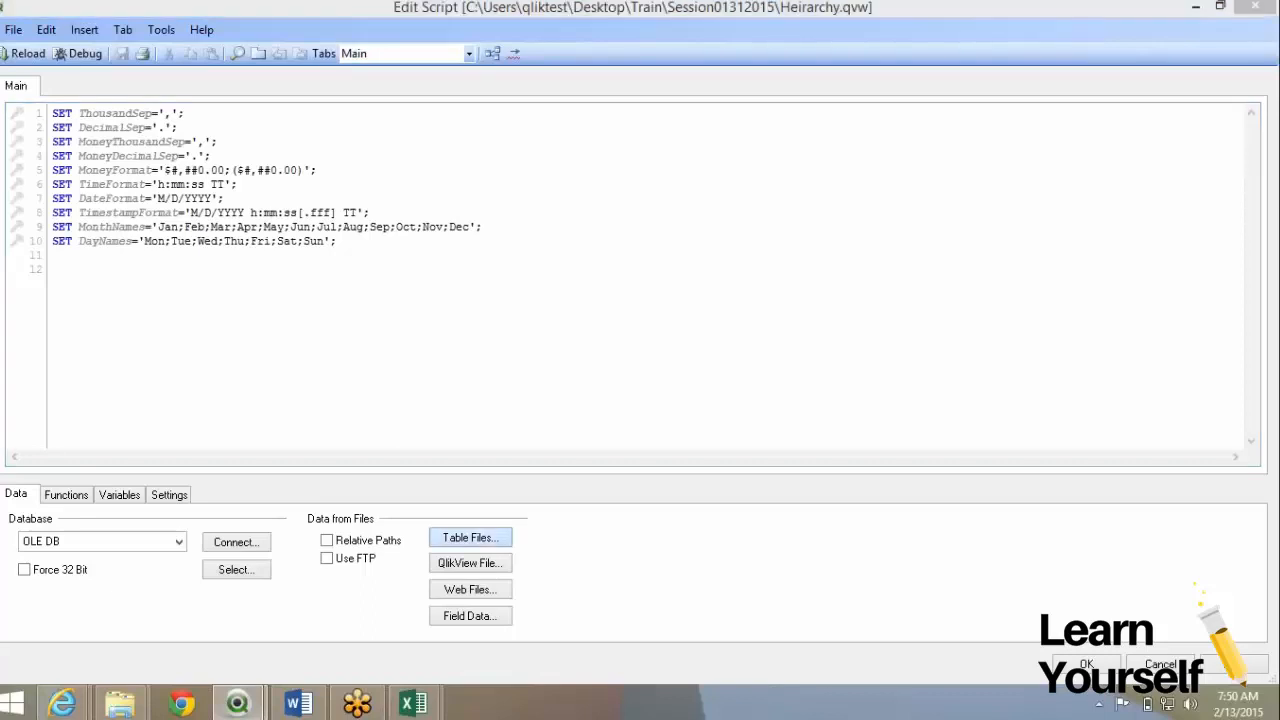
left_click(470, 537)
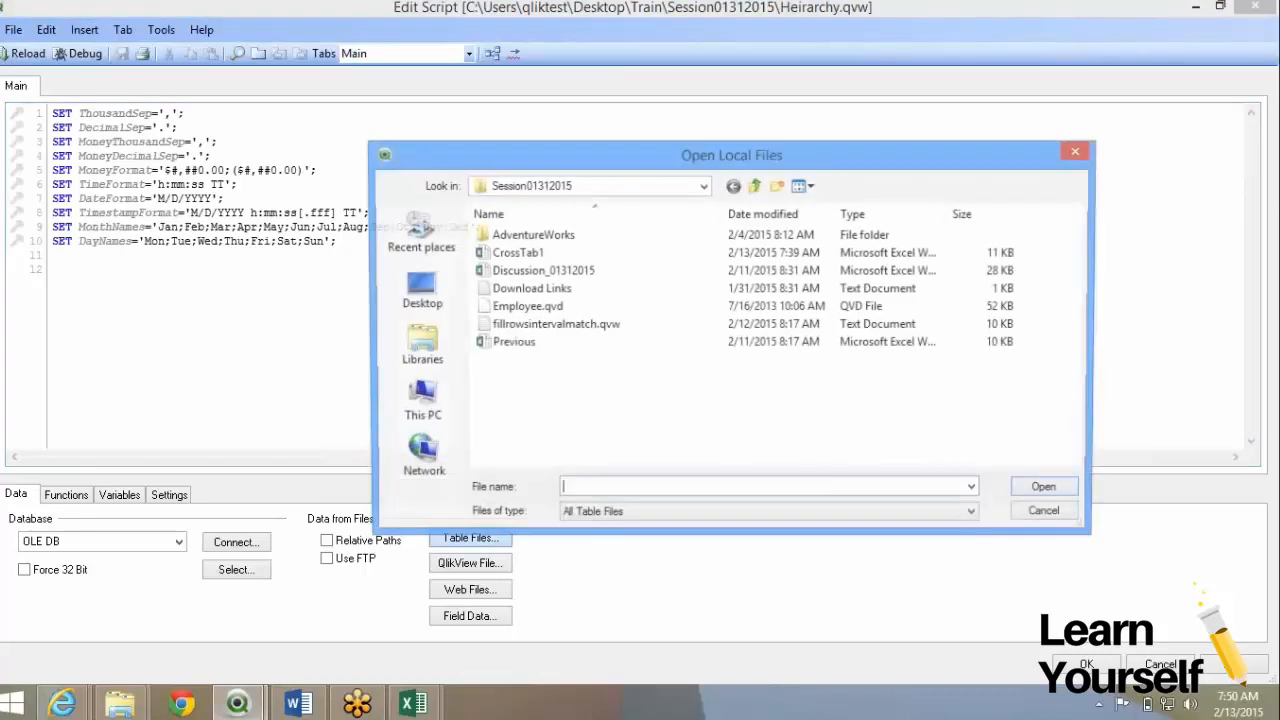
left_click(527, 306)
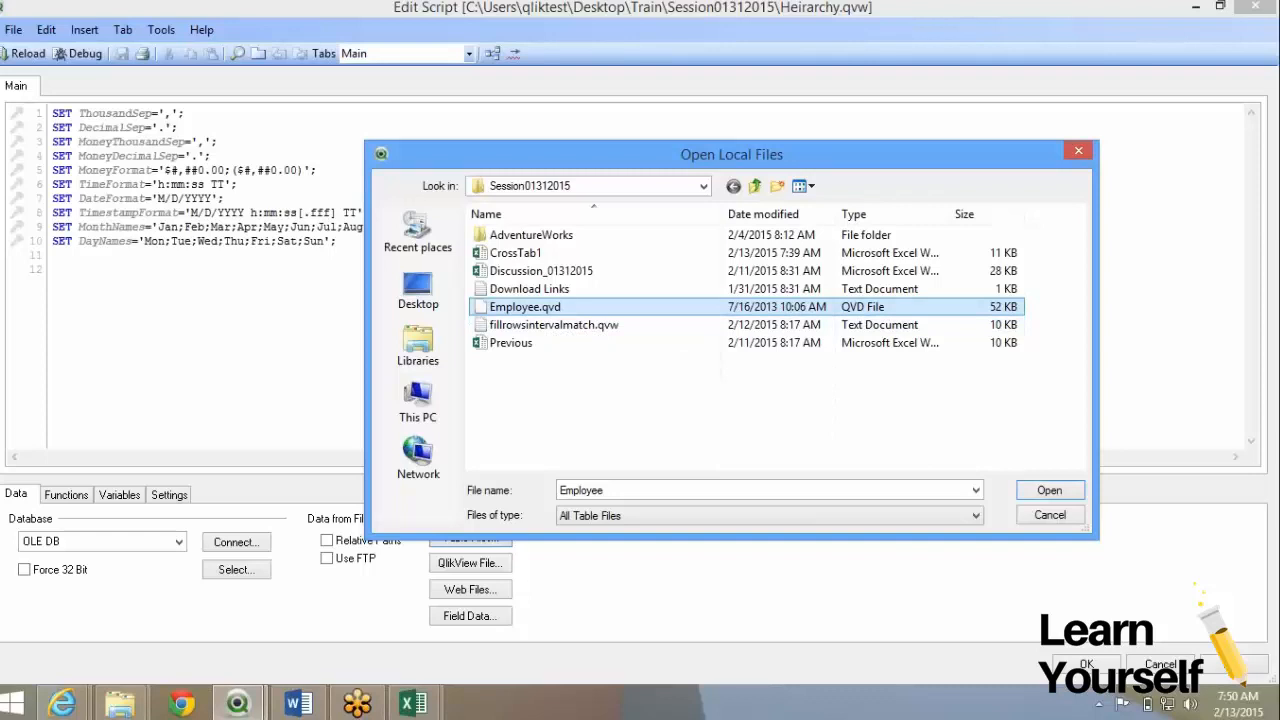
left_click(1050, 491)
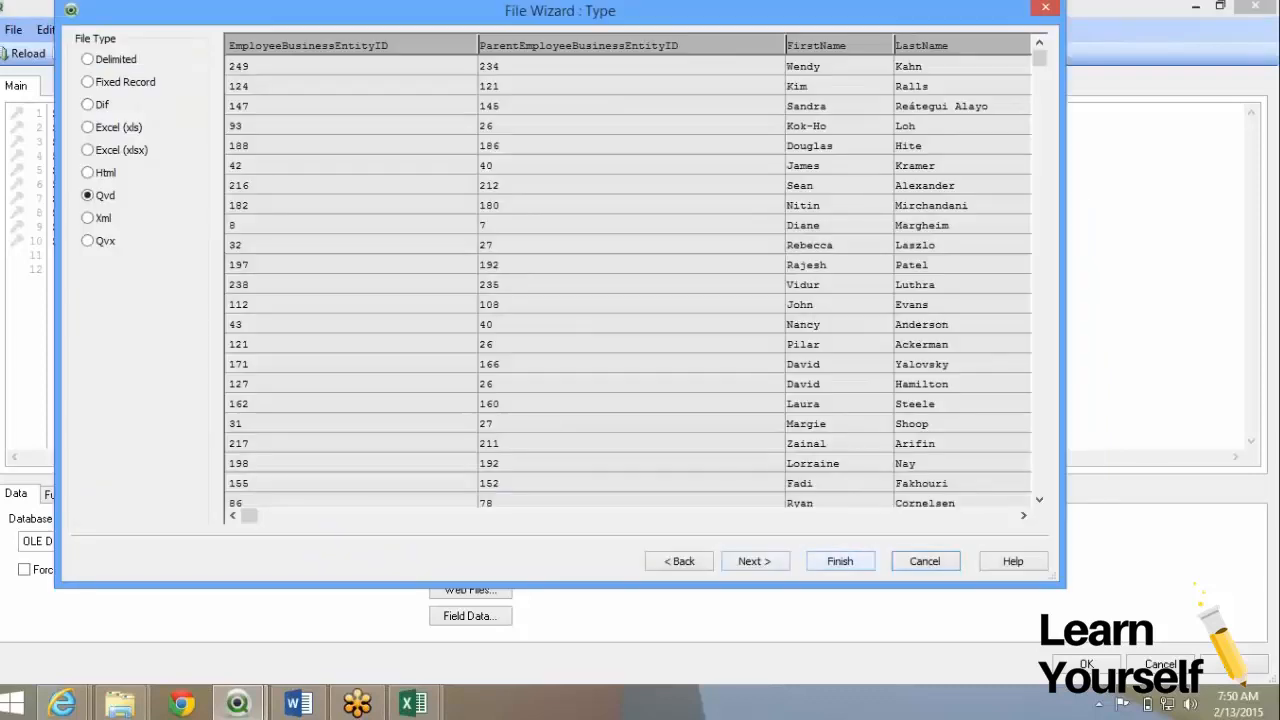
left_click(840, 561)
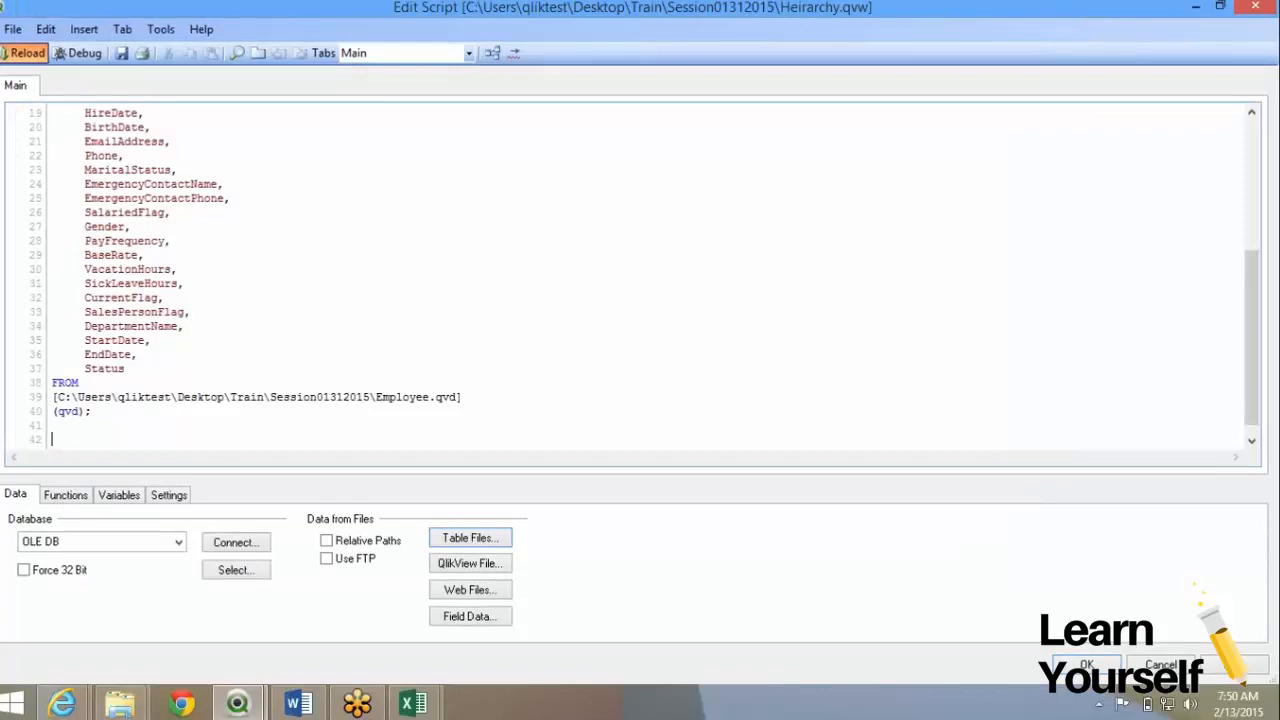
key("ctrl+r")
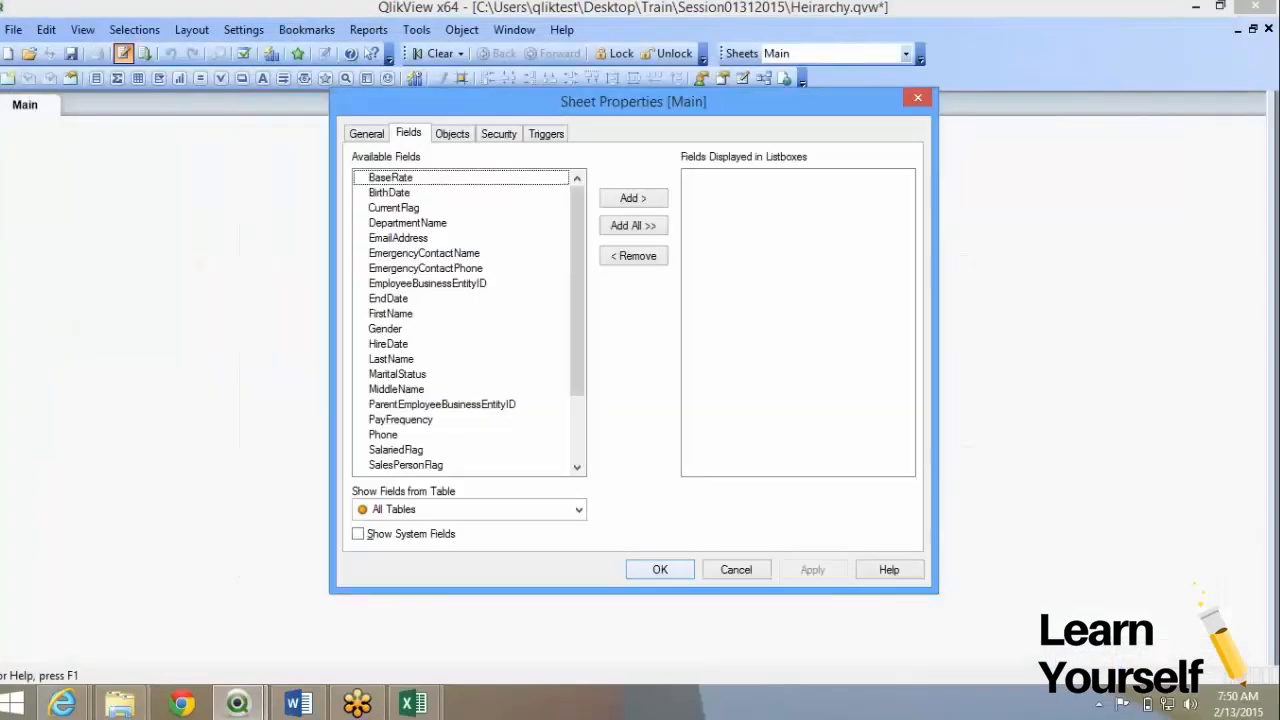
key("Escape")
- Create a table box on the Main sheet showing all available fields in load order
right_click(59, 156)
mouse_move(134, 209)
left_click(311, 275)
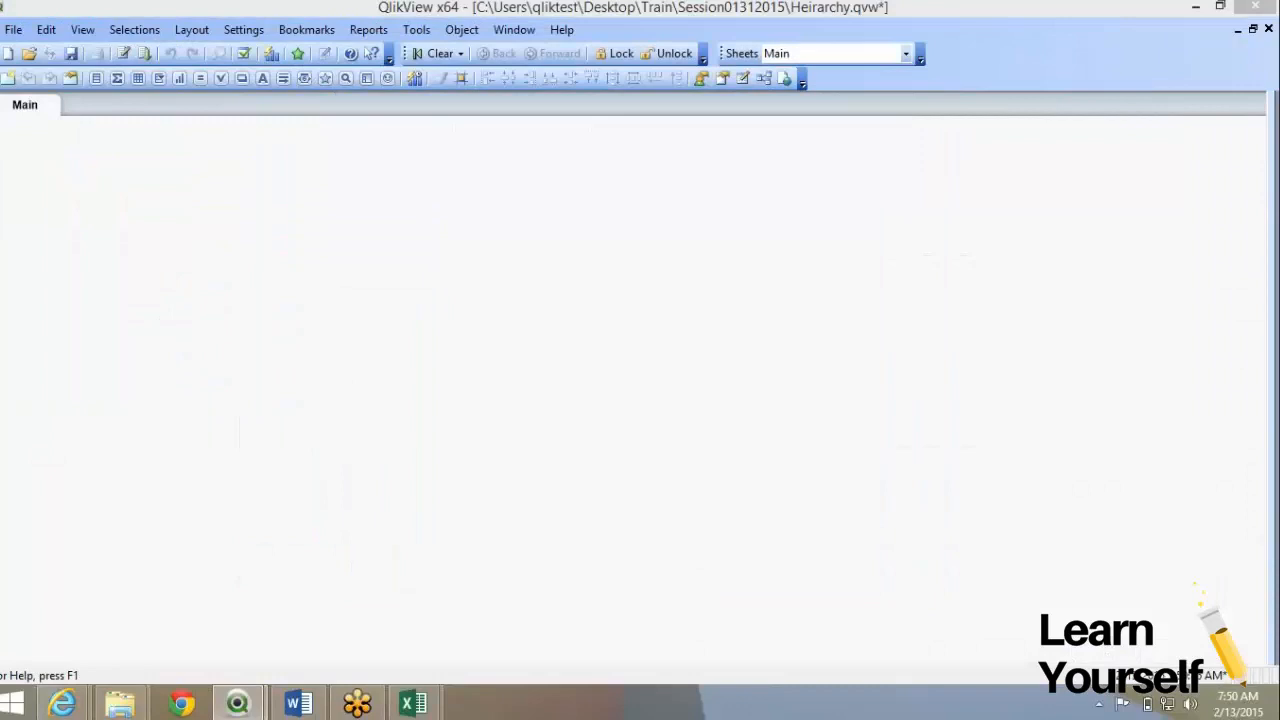
left_click(554, 260)
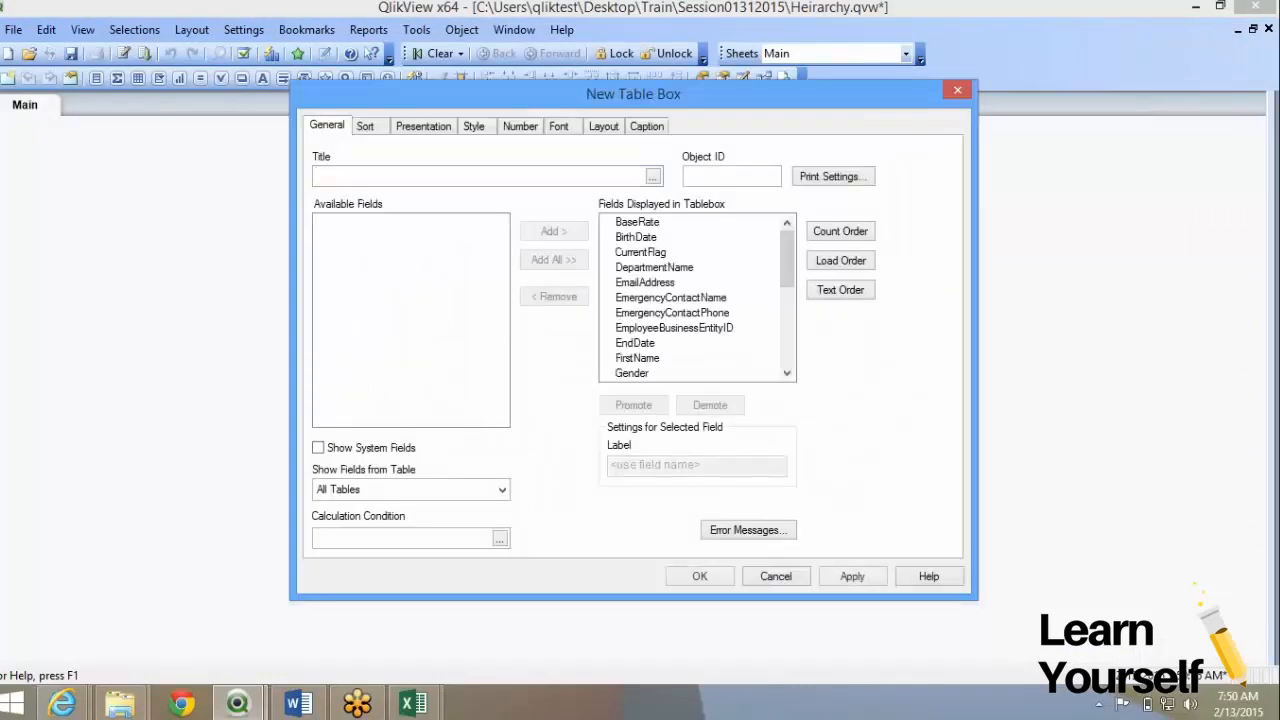
left_click(840, 261)
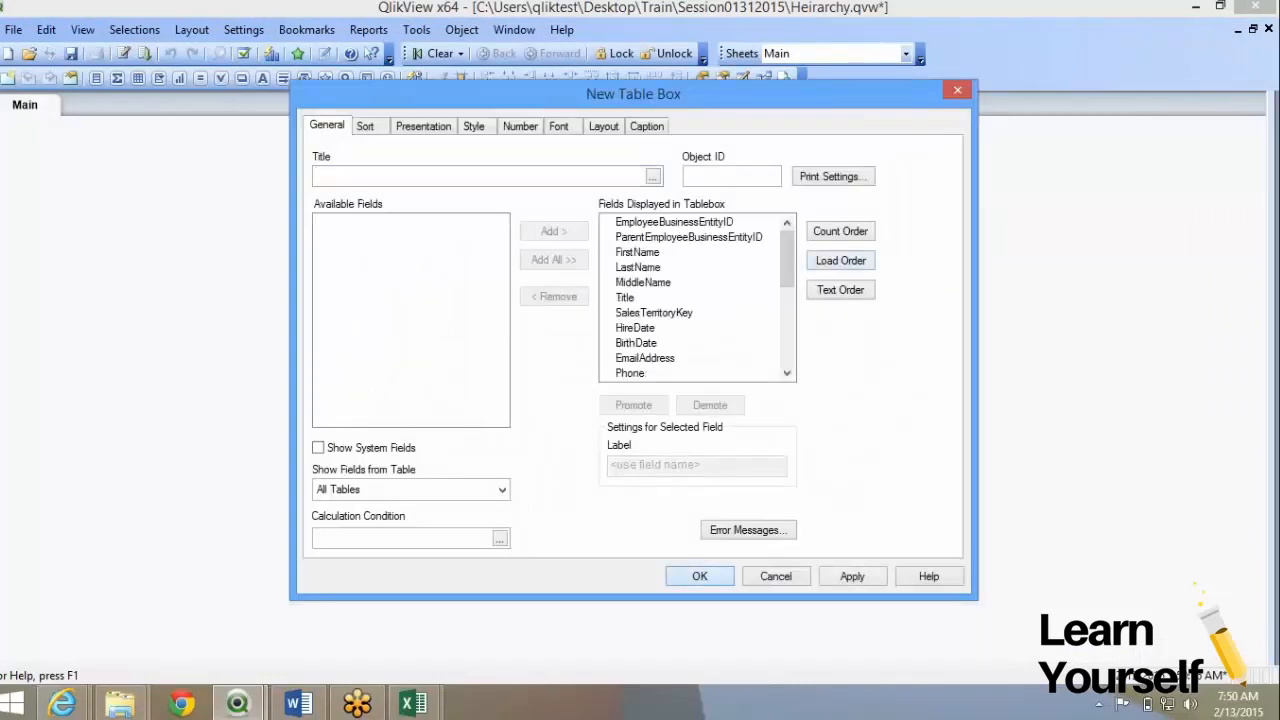
left_click(700, 576)
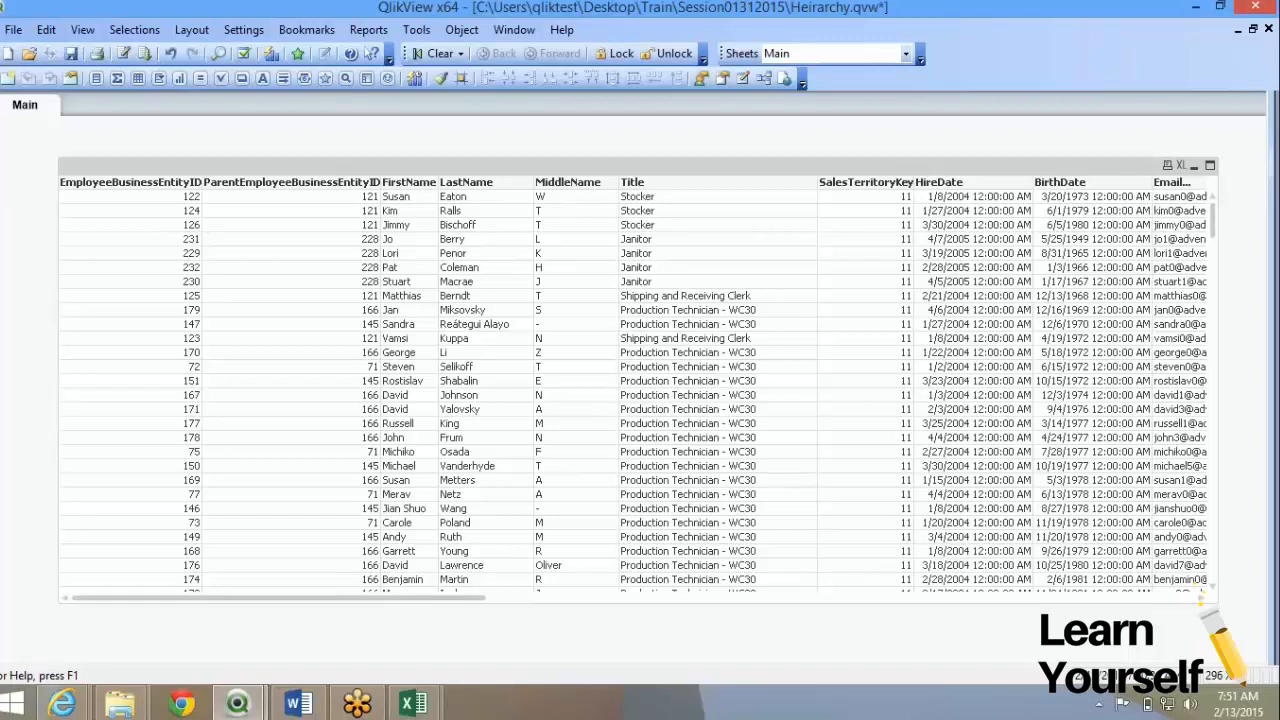
- Sort the table box by EmployeeBusinessEntityID and examine how each employee's ID relates to its ParentEmployeeBusinessEntityID
double_click(130, 182)
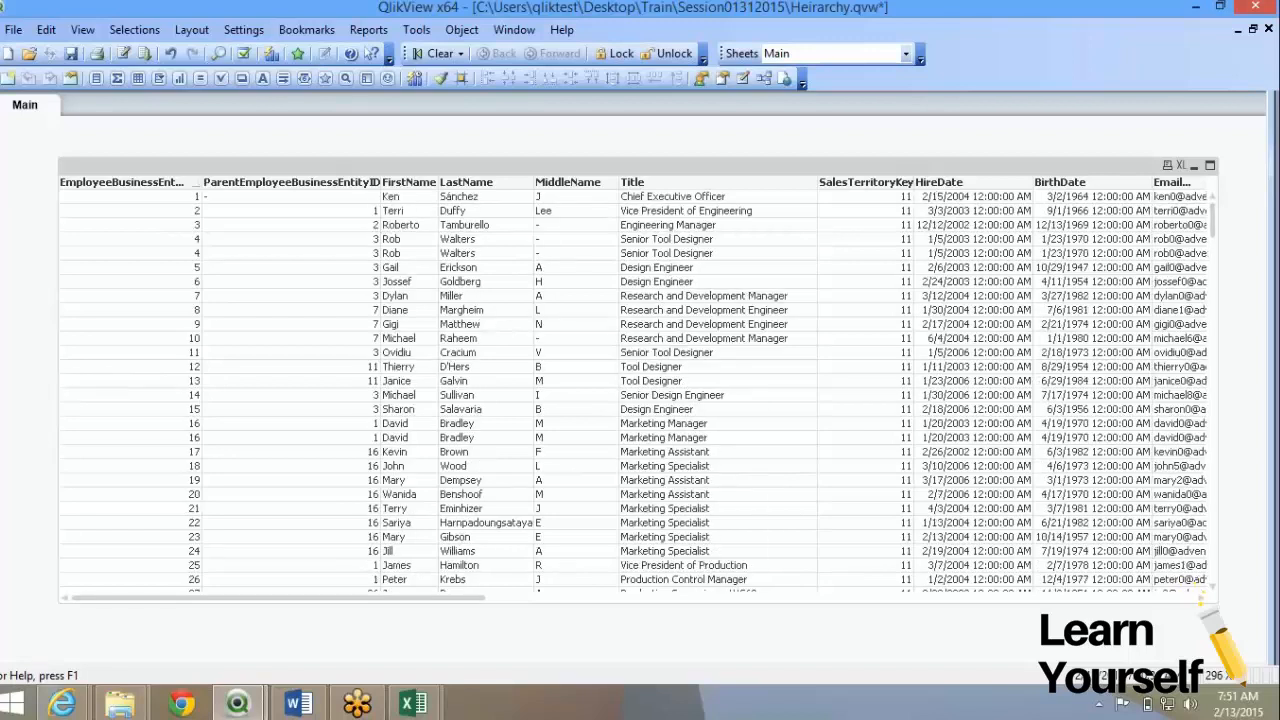
scroll(636, 390, "down", 18)
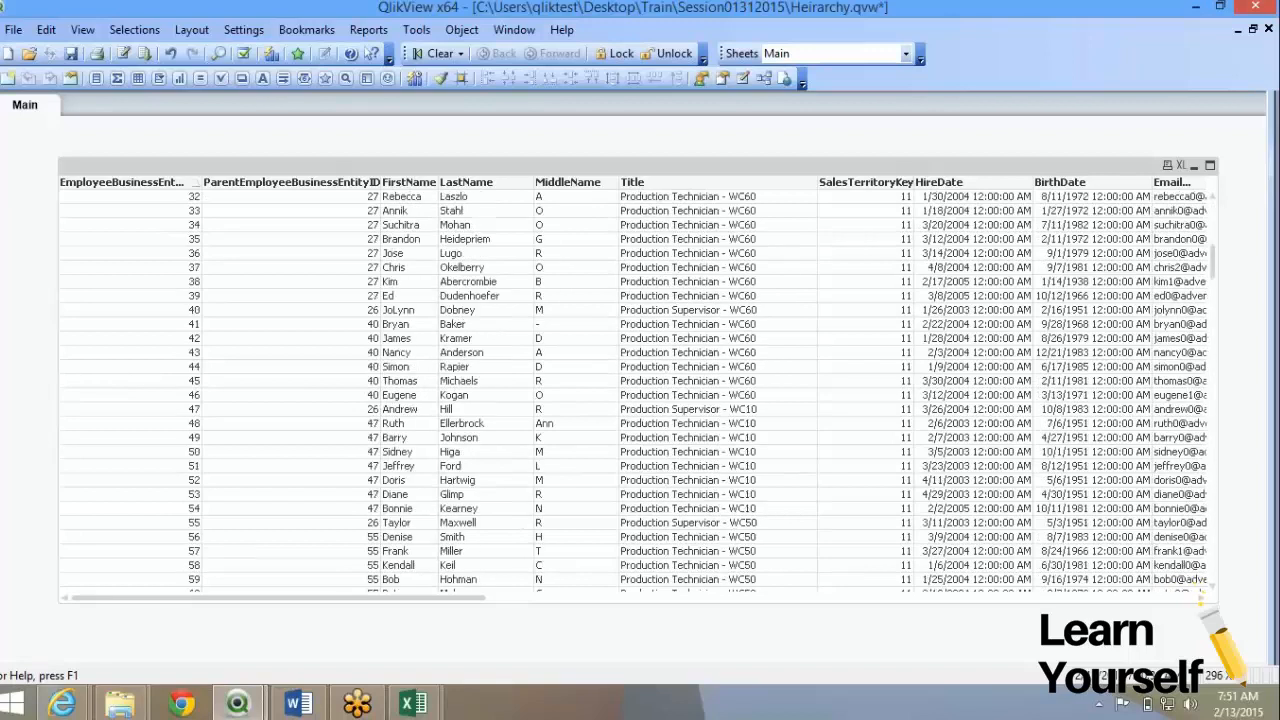
scroll(636, 390, "down", 4)
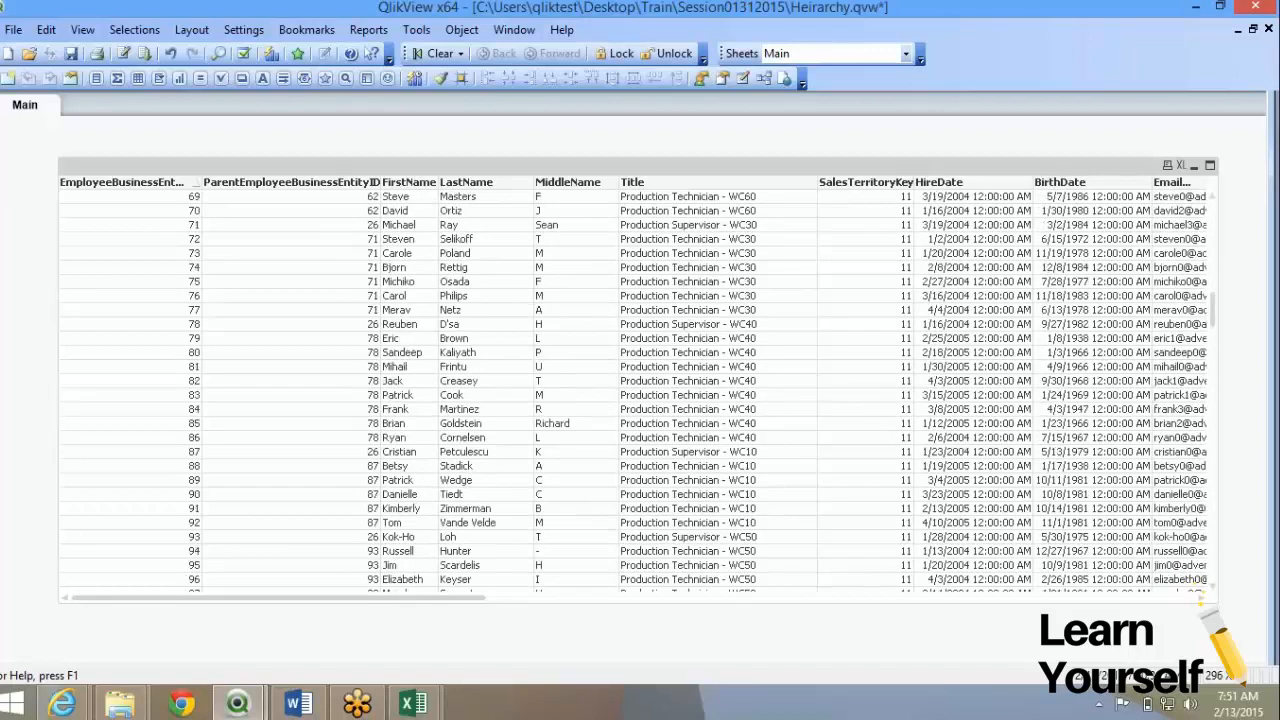
scroll(636, 390, "up", 1)
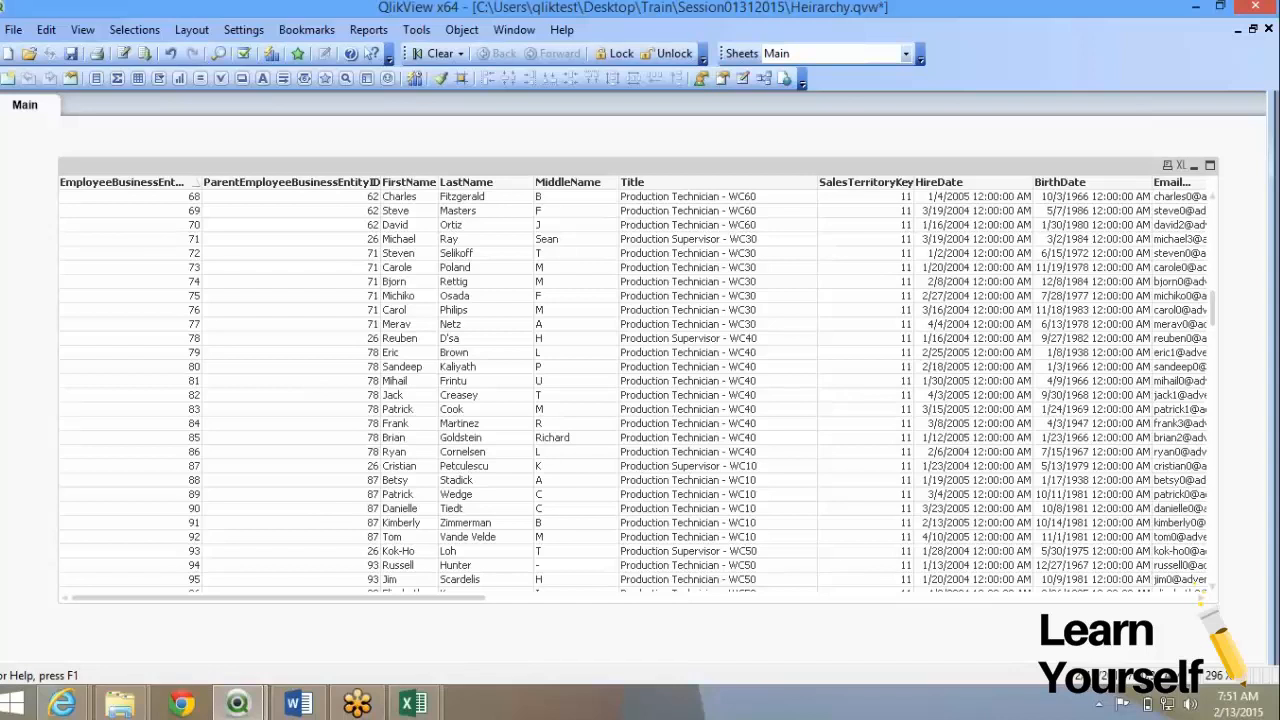
scroll(413, 421, "up", 6)
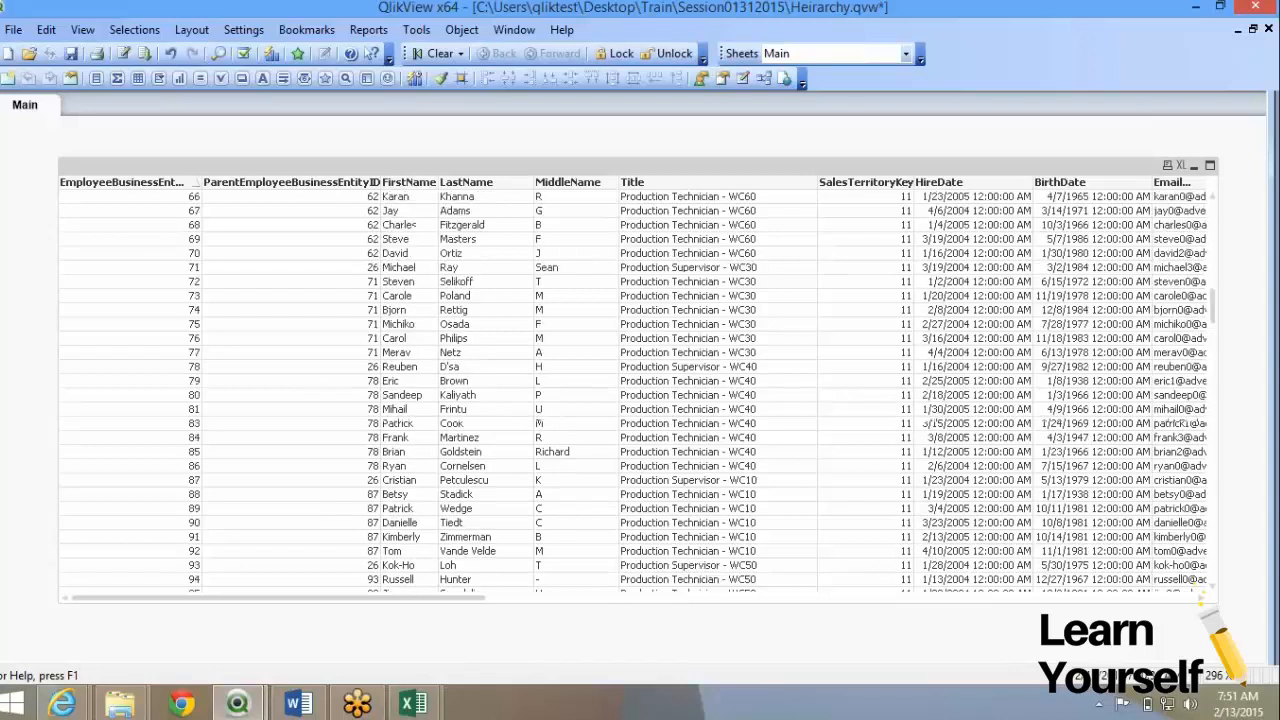
scroll(633, 390, "up", 8)
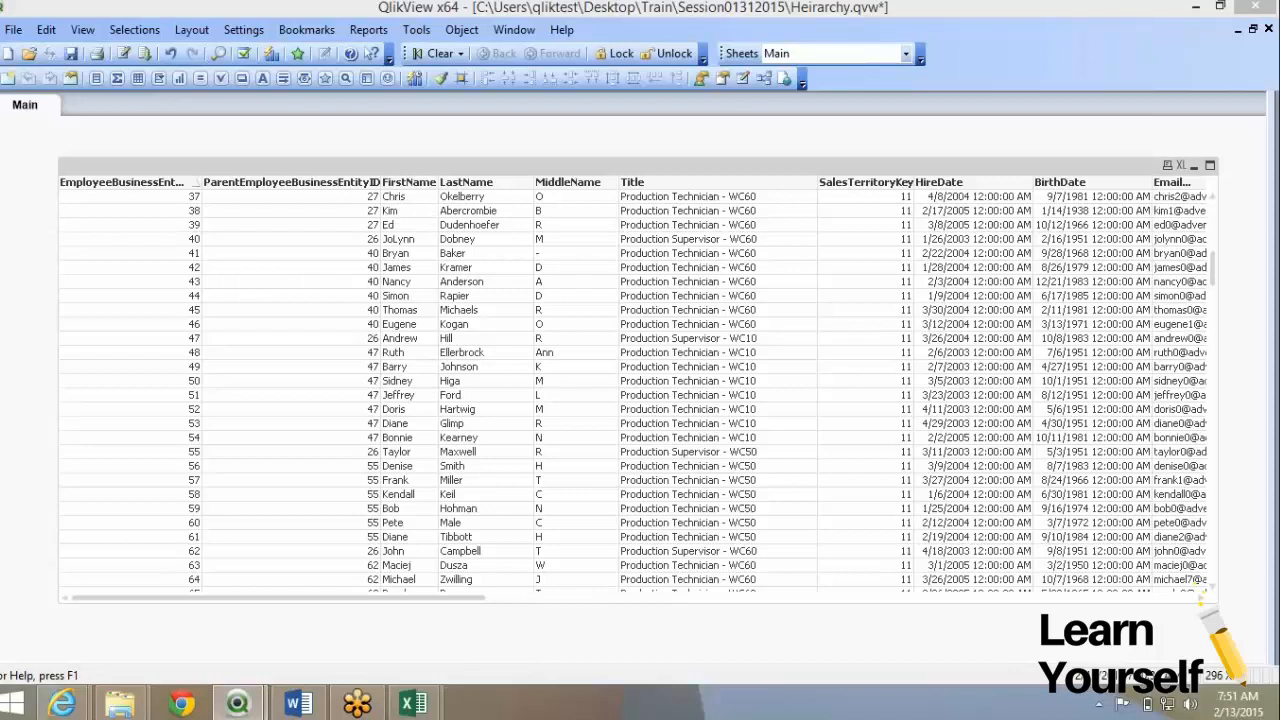
scroll(633, 390, "up", 7)
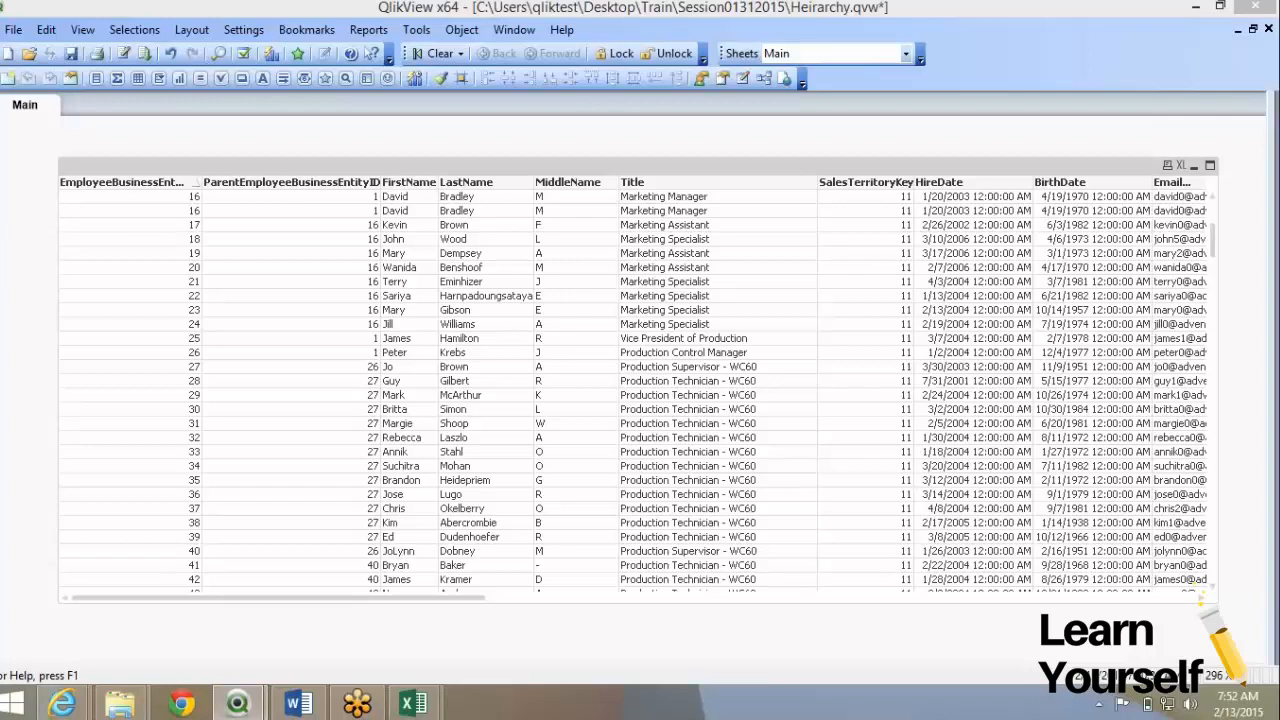
scroll(635, 390, "down", 7)
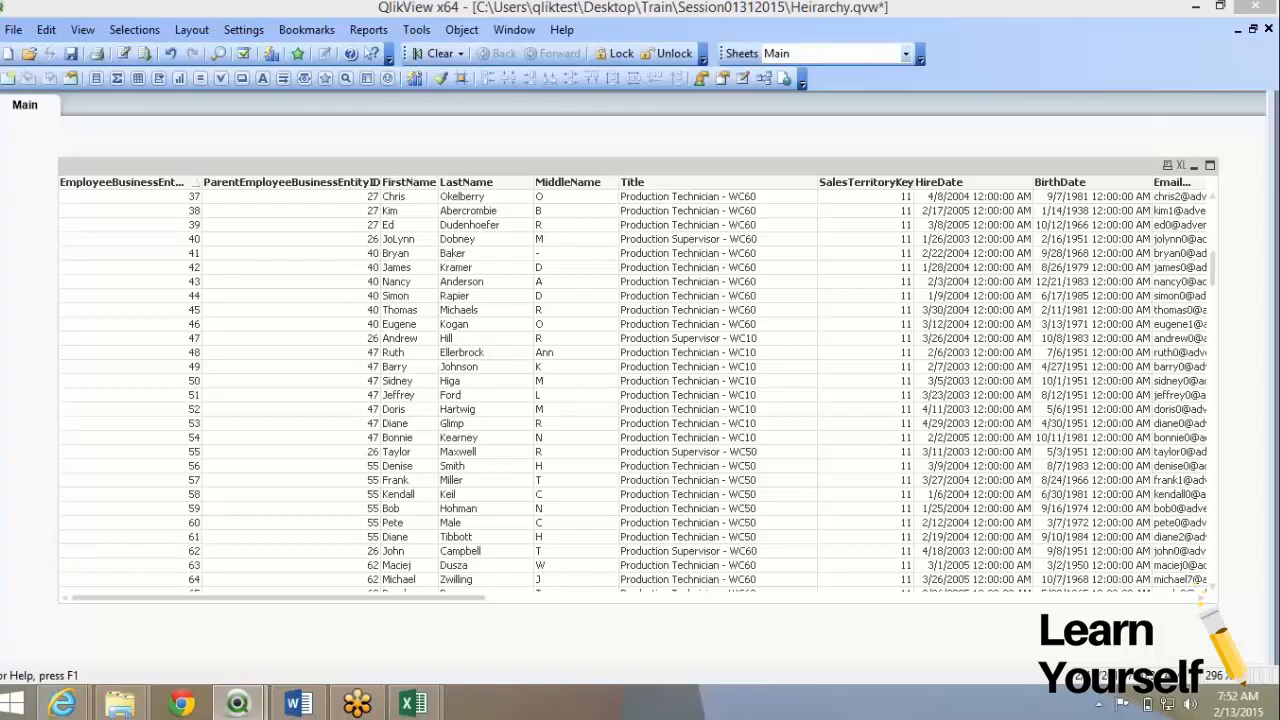
- Delete the whole Employee.qvd load statement from the script, leaving only the SET lines followed by blank lines
left_click(123, 53)
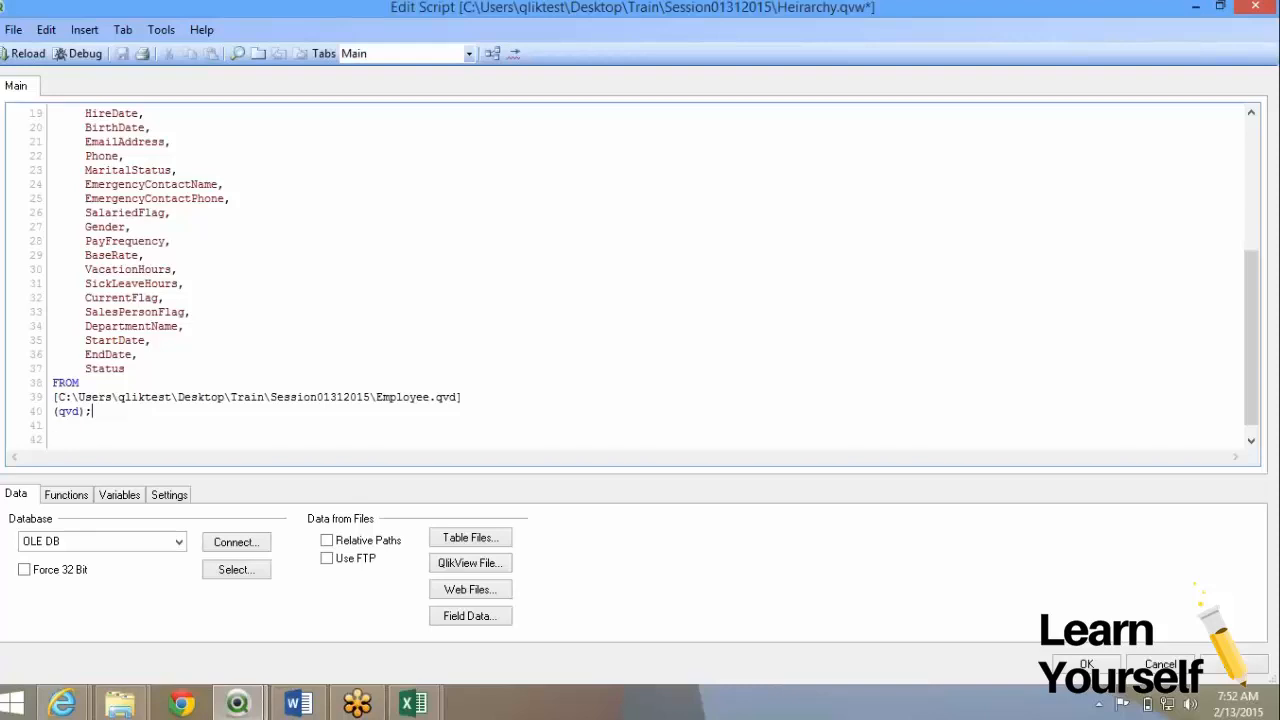
left_click_drag(92, 411, 52, 269)
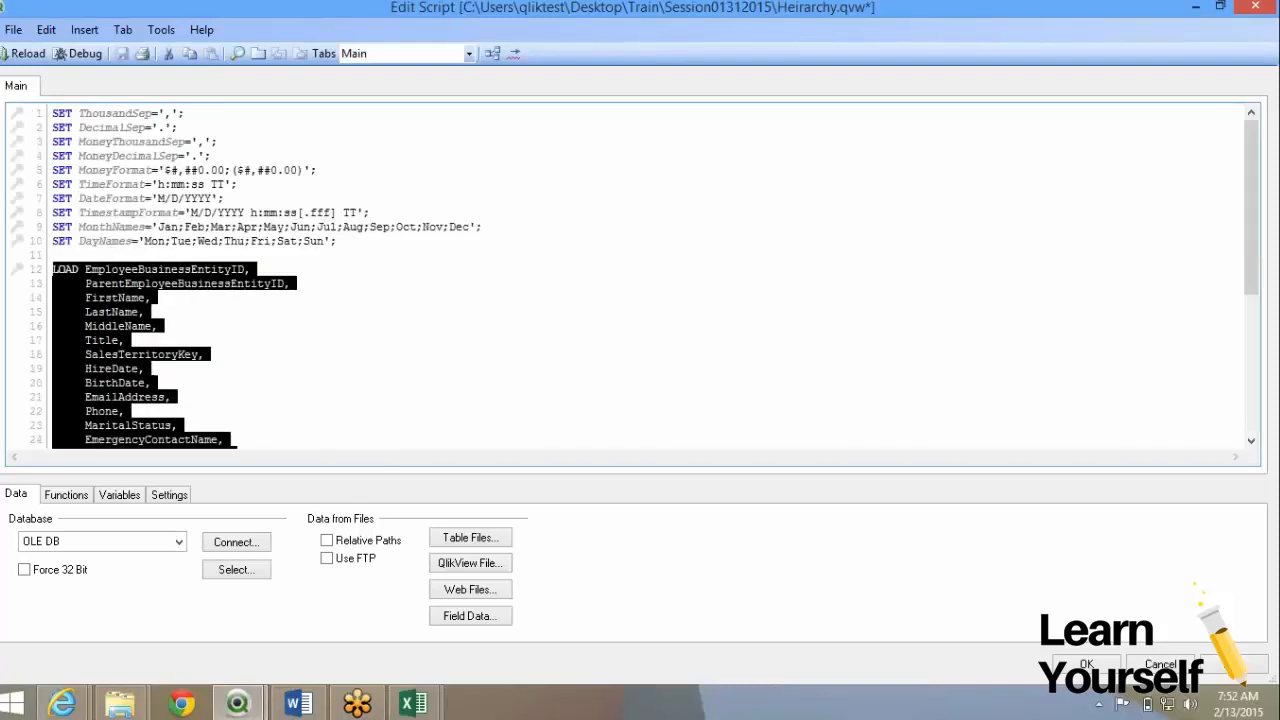
key("Delete")
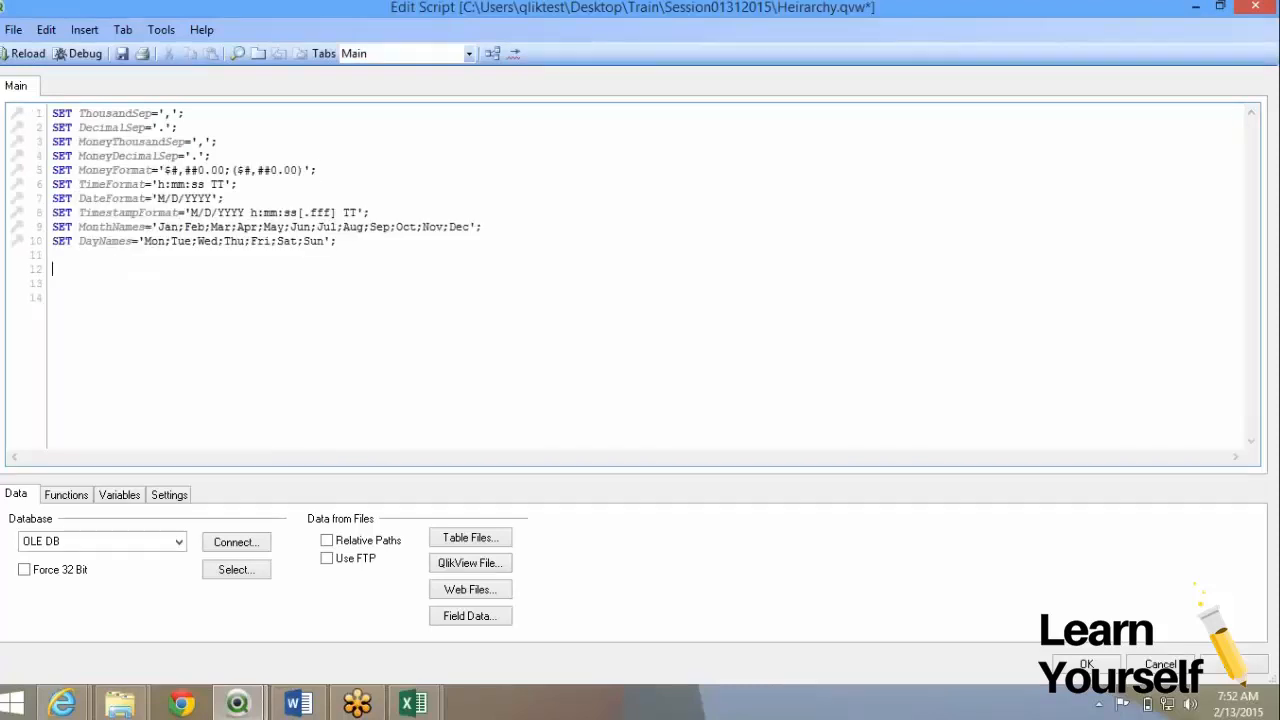
key("Return")
mouse_move(413, 704)
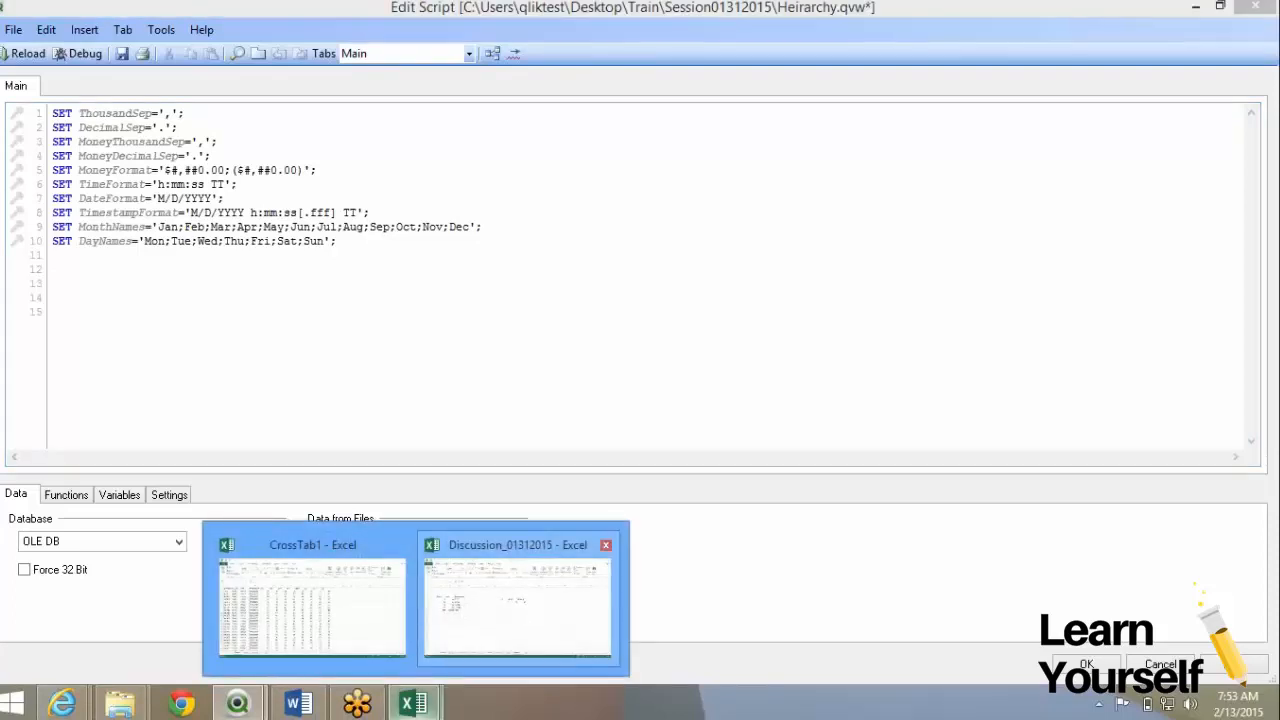
mouse_move(517, 600)
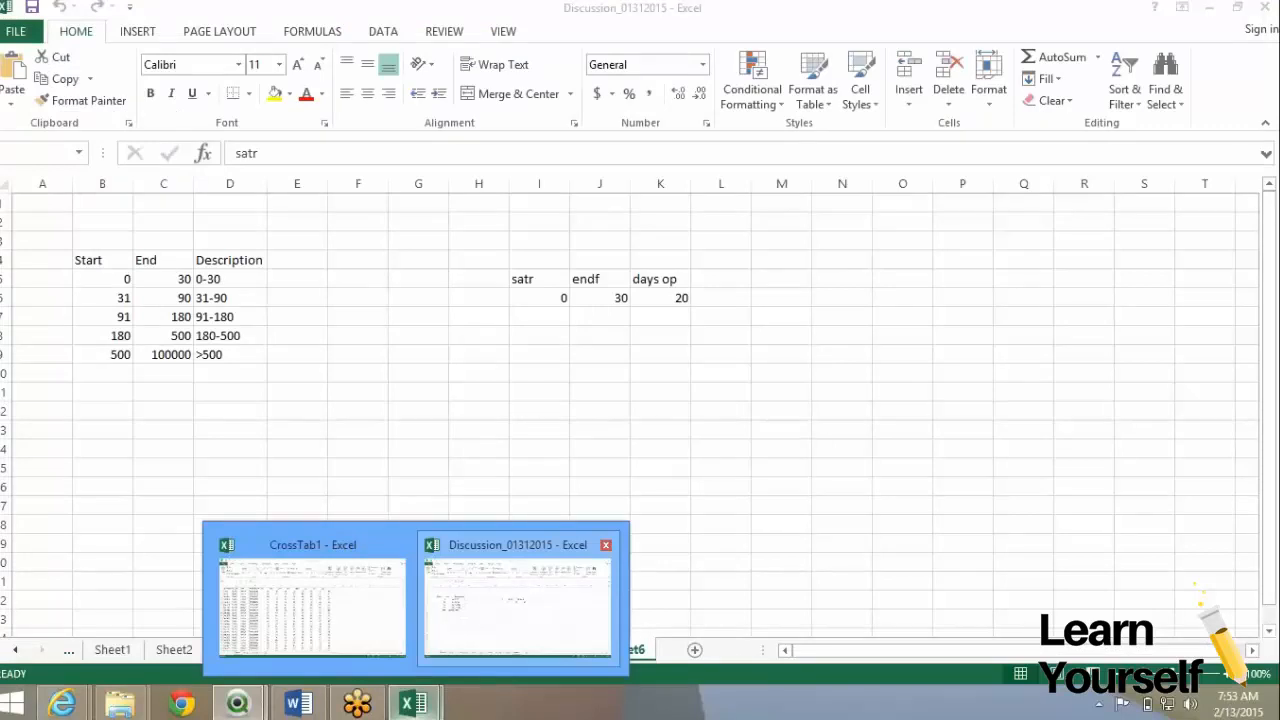
mouse_move(312, 600)
left_click(312, 600)
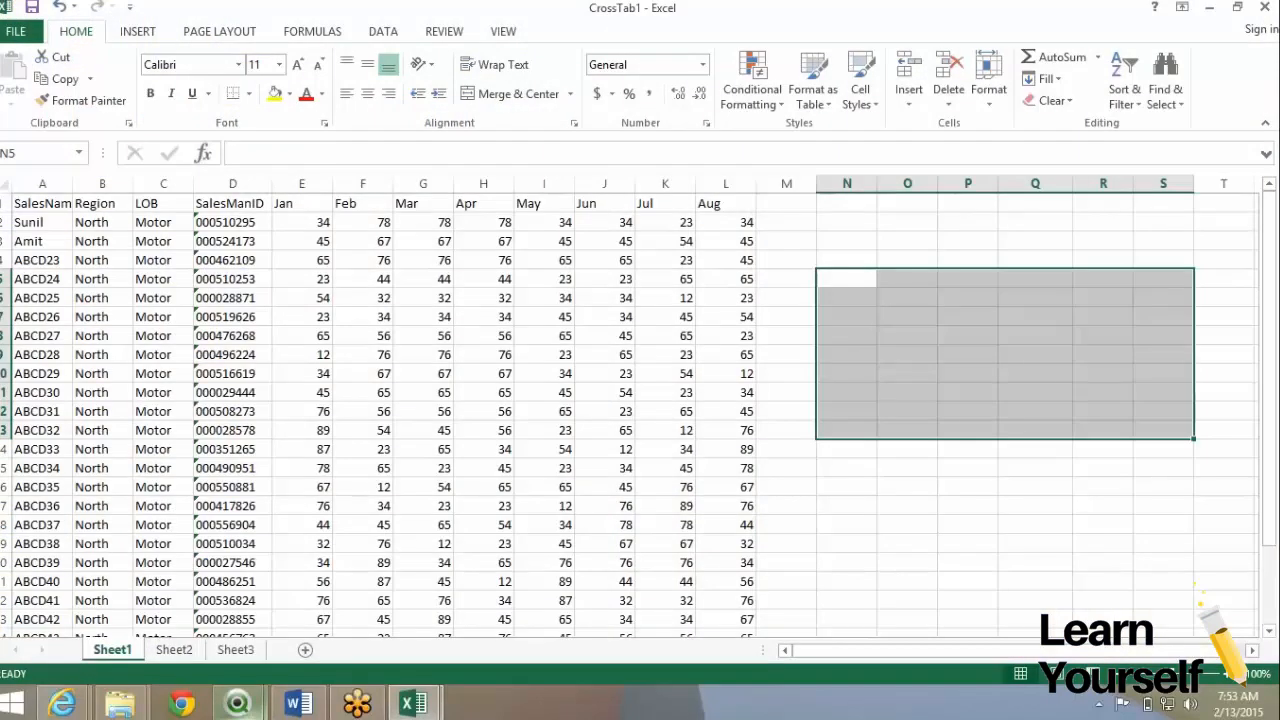
left_click(238, 703)
mouse_move(238, 703)
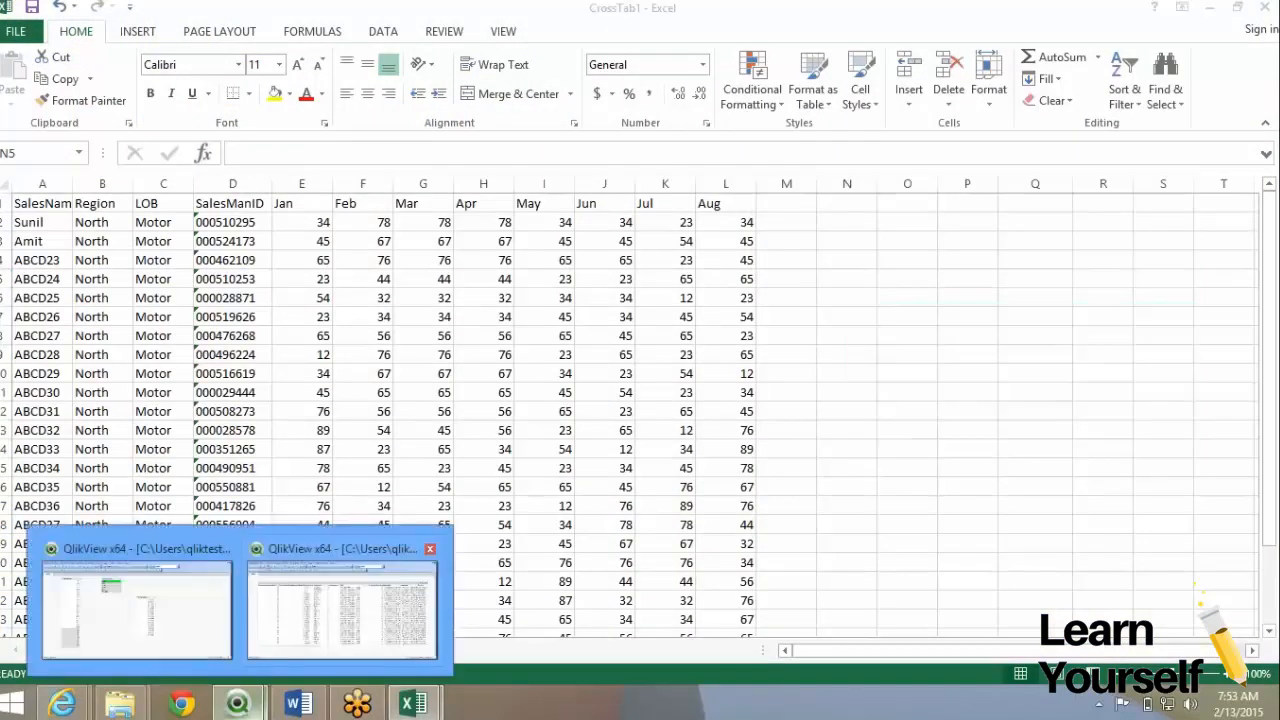
left_click(342, 605)
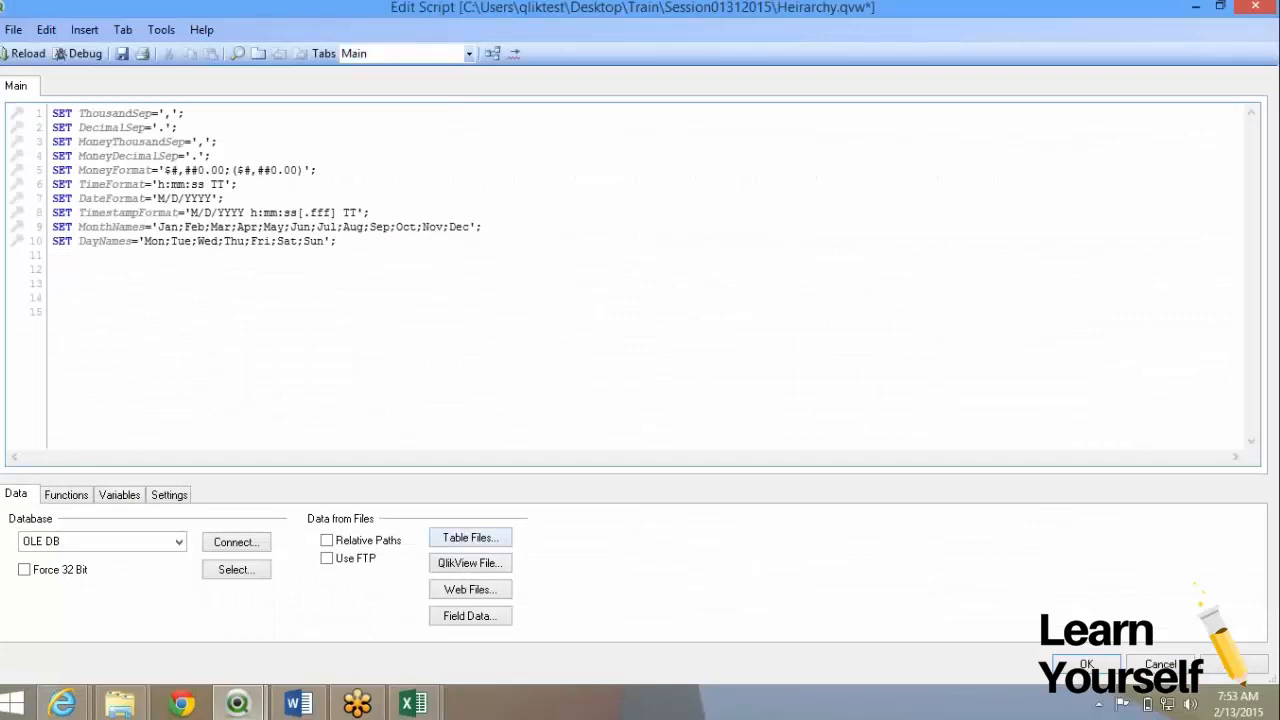
- Load Employee.qvd from the Session01312015 folder as a table file and advance the file wizard to its options page
left_click(470, 537)
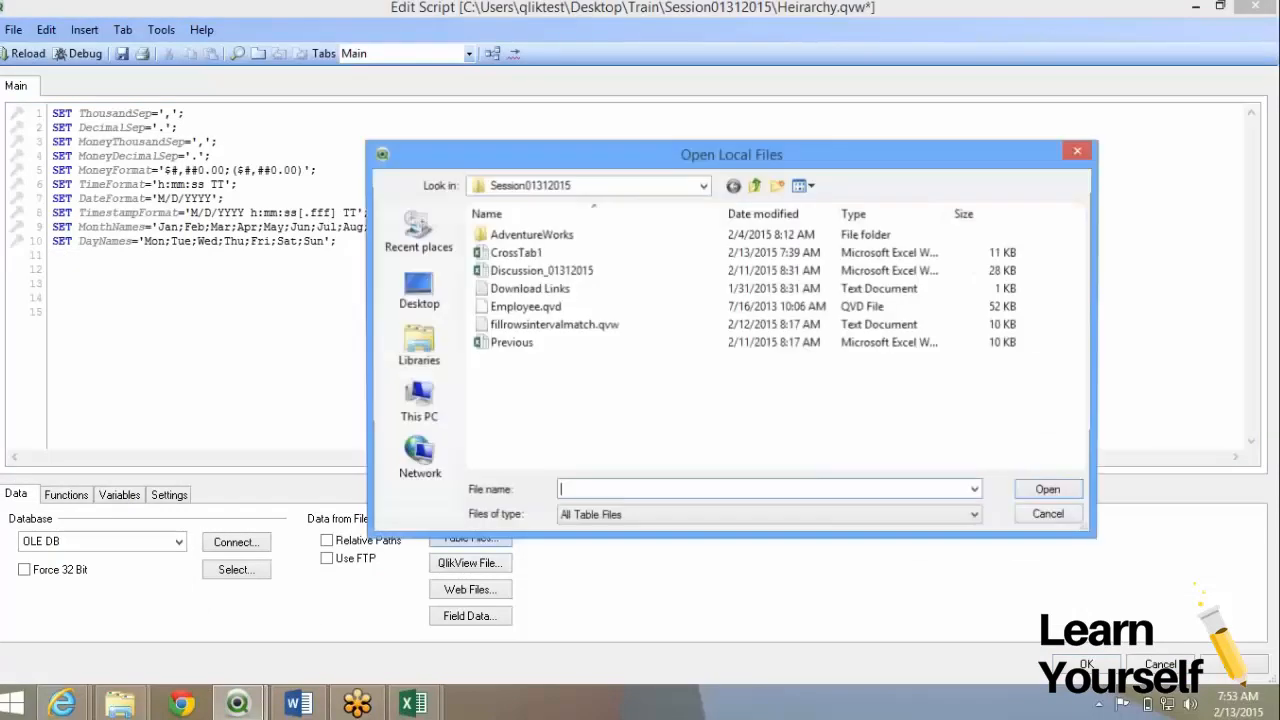
left_click(540, 306)
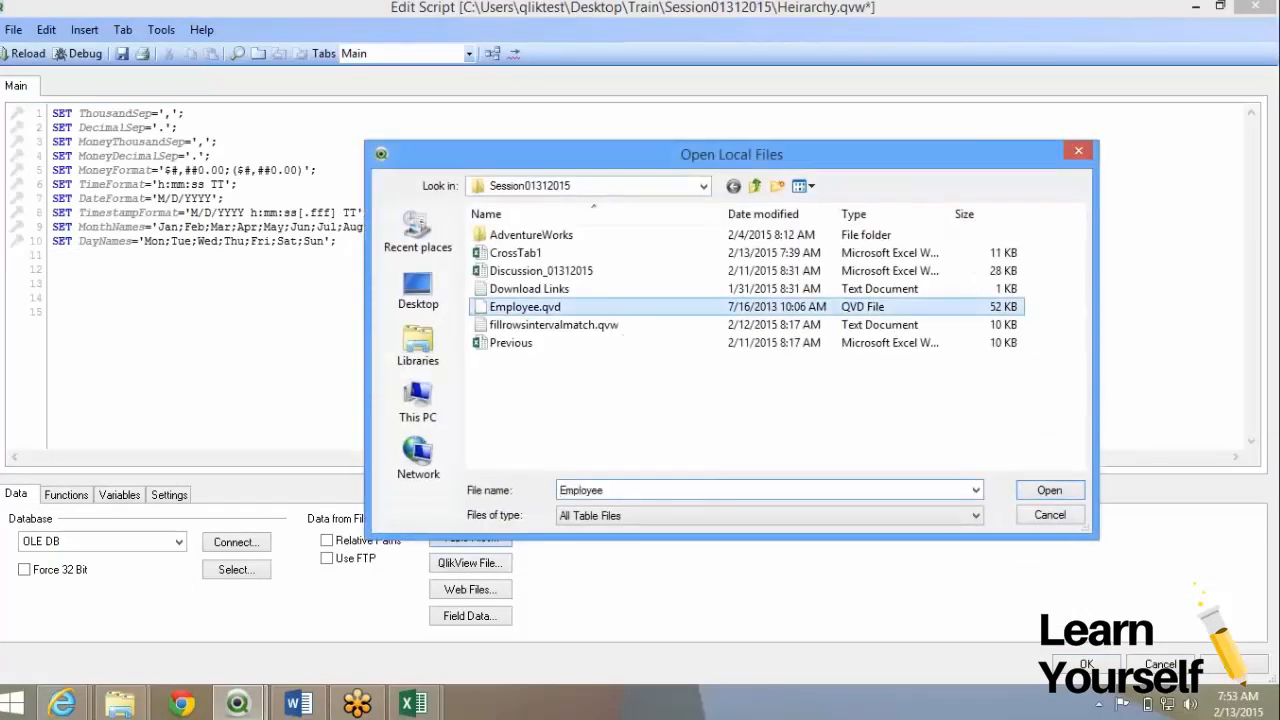
left_click(1049, 490)
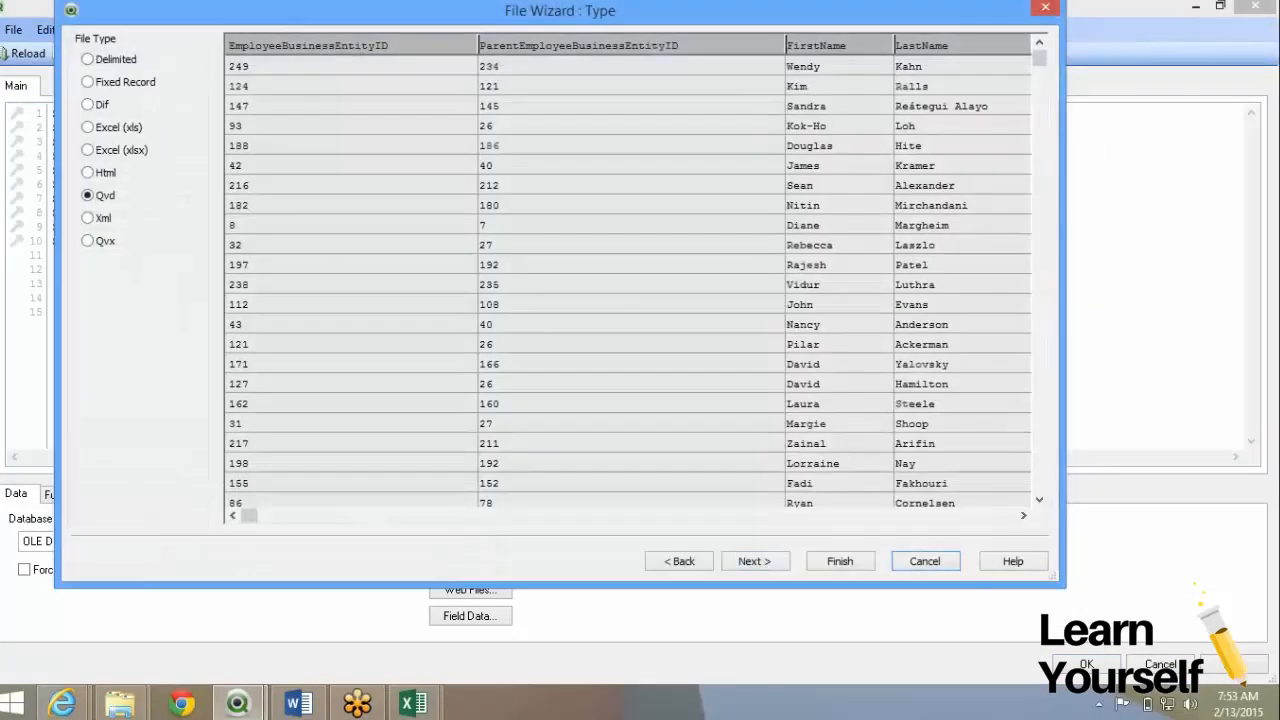
left_click(755, 561)
left_click(755, 561)
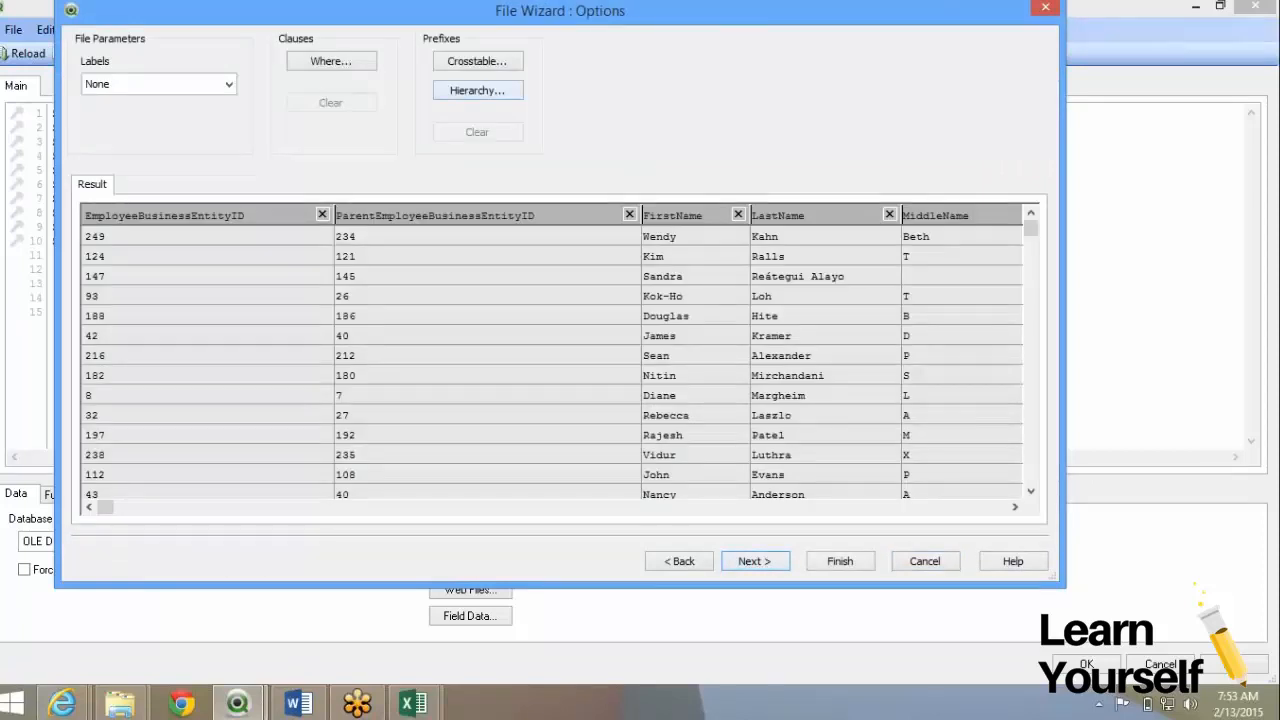
- Add a hierarchy prefix with EmployeeBusinessEntityID as ID field, ParentEmployeeBusinessEntityID as parent ID field and FirstName as name field
left_click(477, 90)
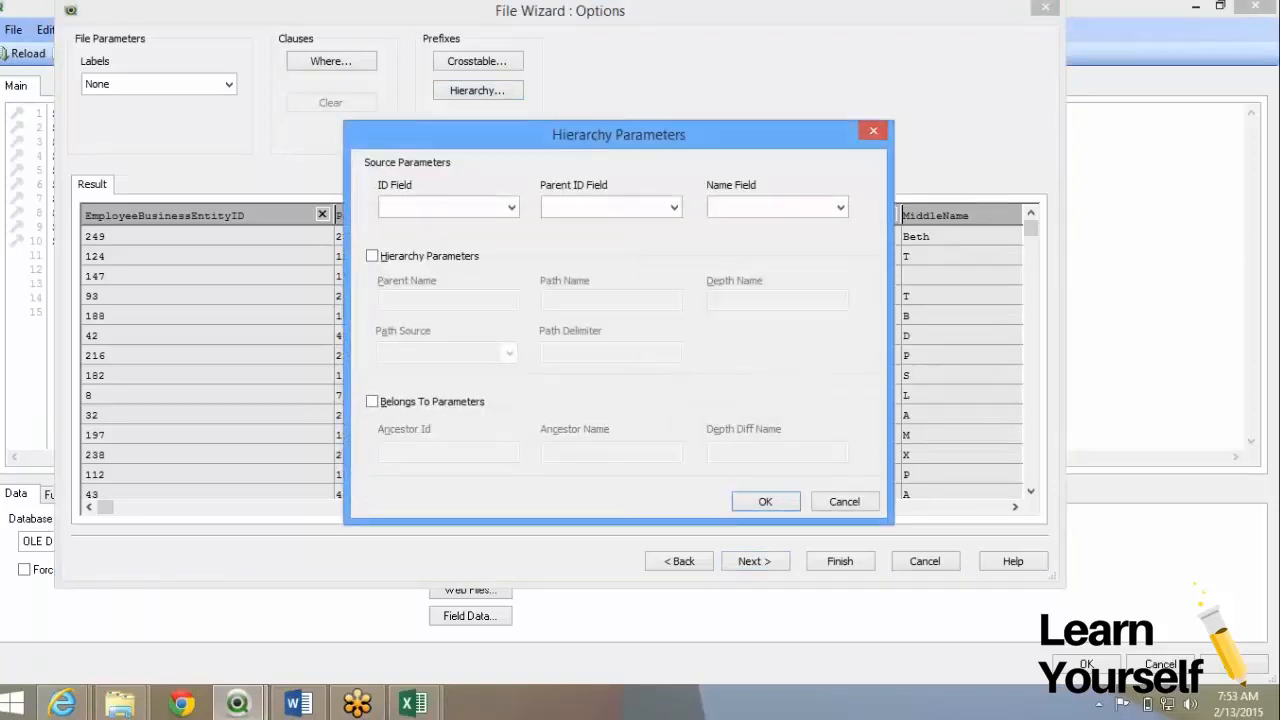
left_click(511, 207)
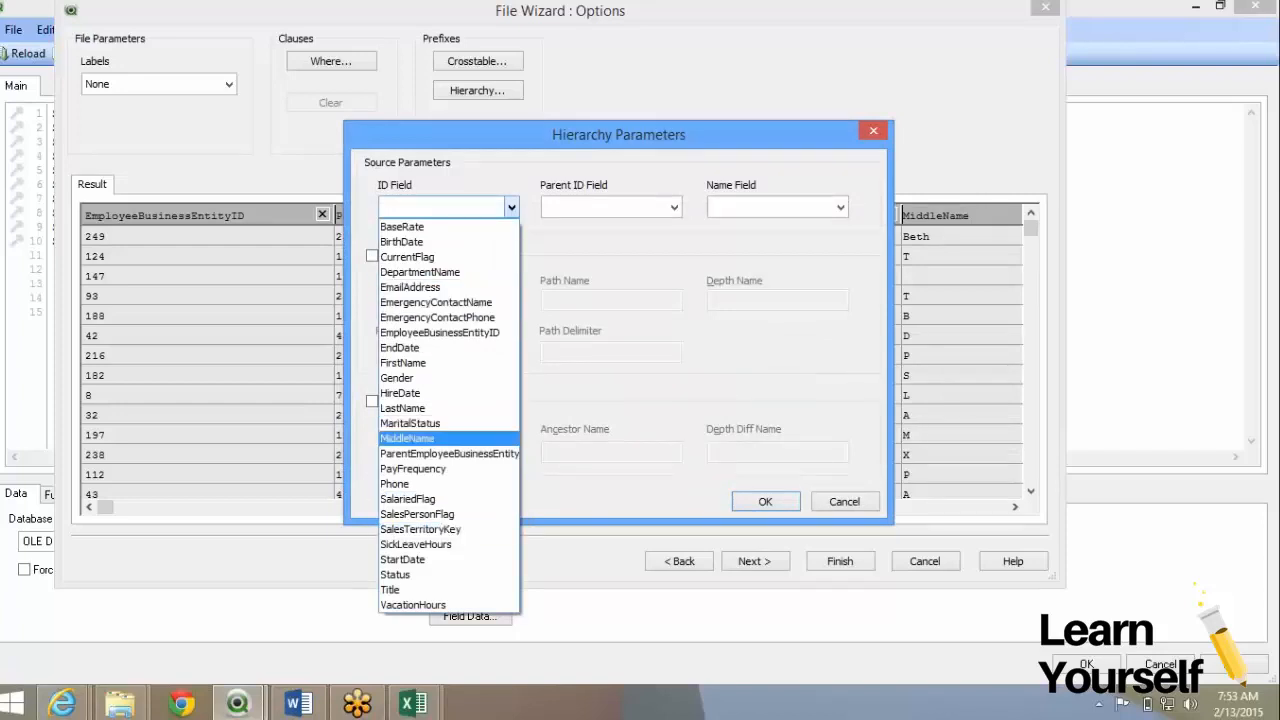
left_click(440, 333)
left_click(674, 207)
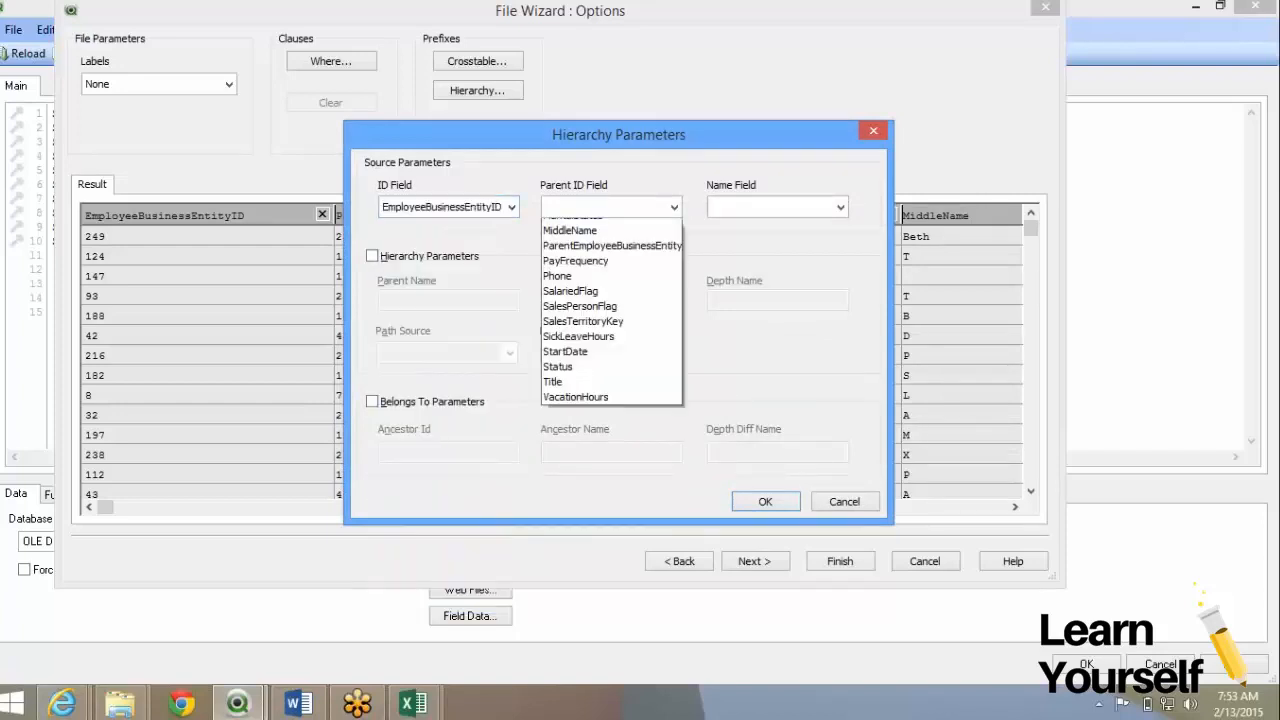
left_click(600, 454)
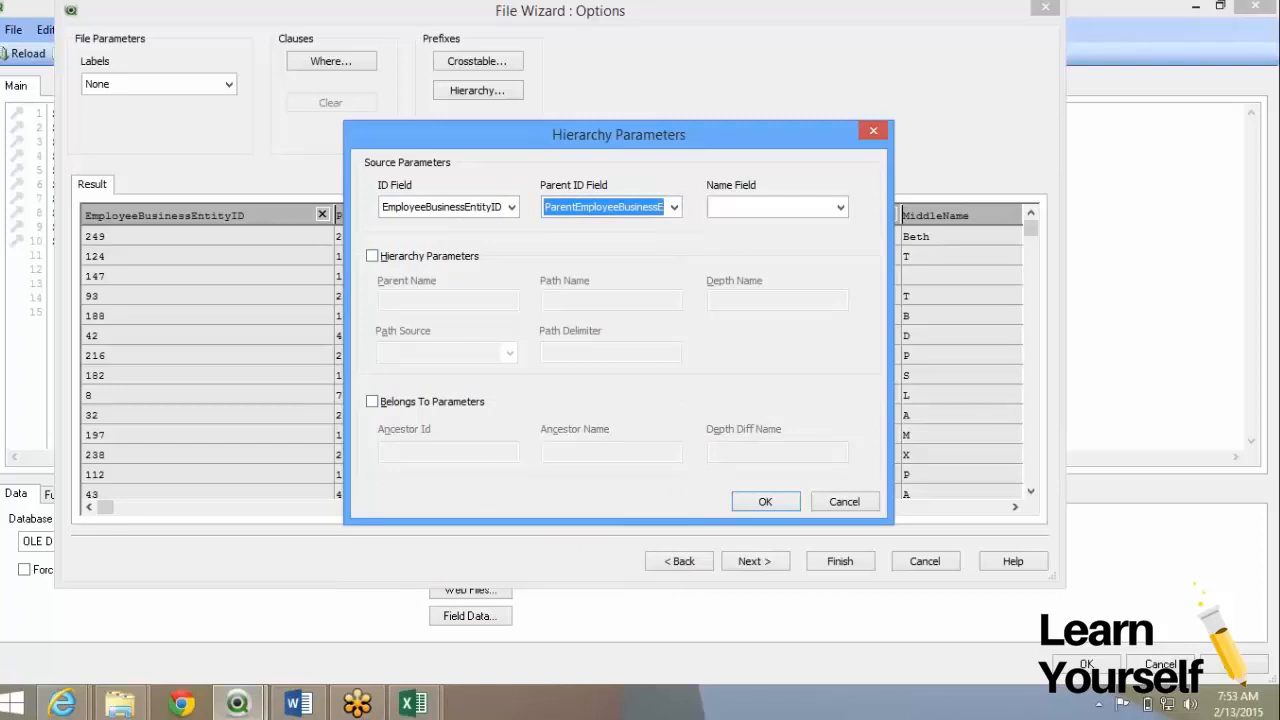
left_click(840, 207)
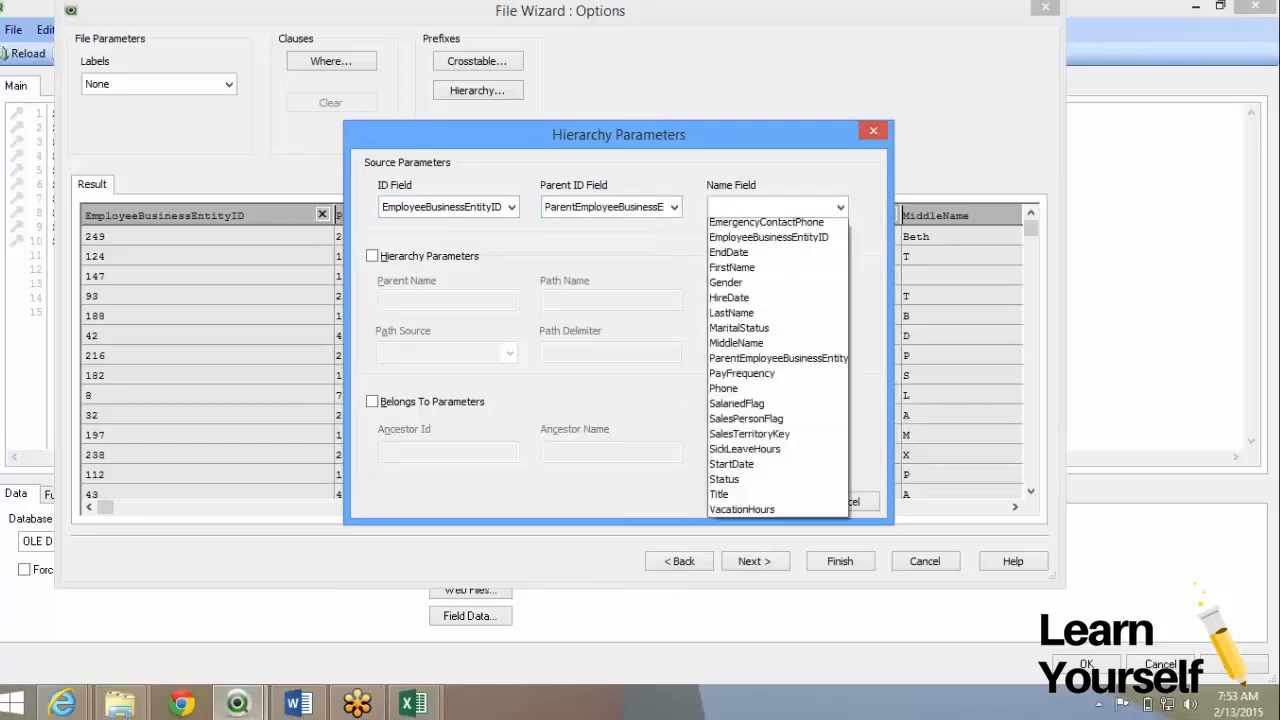
left_click(733, 363)
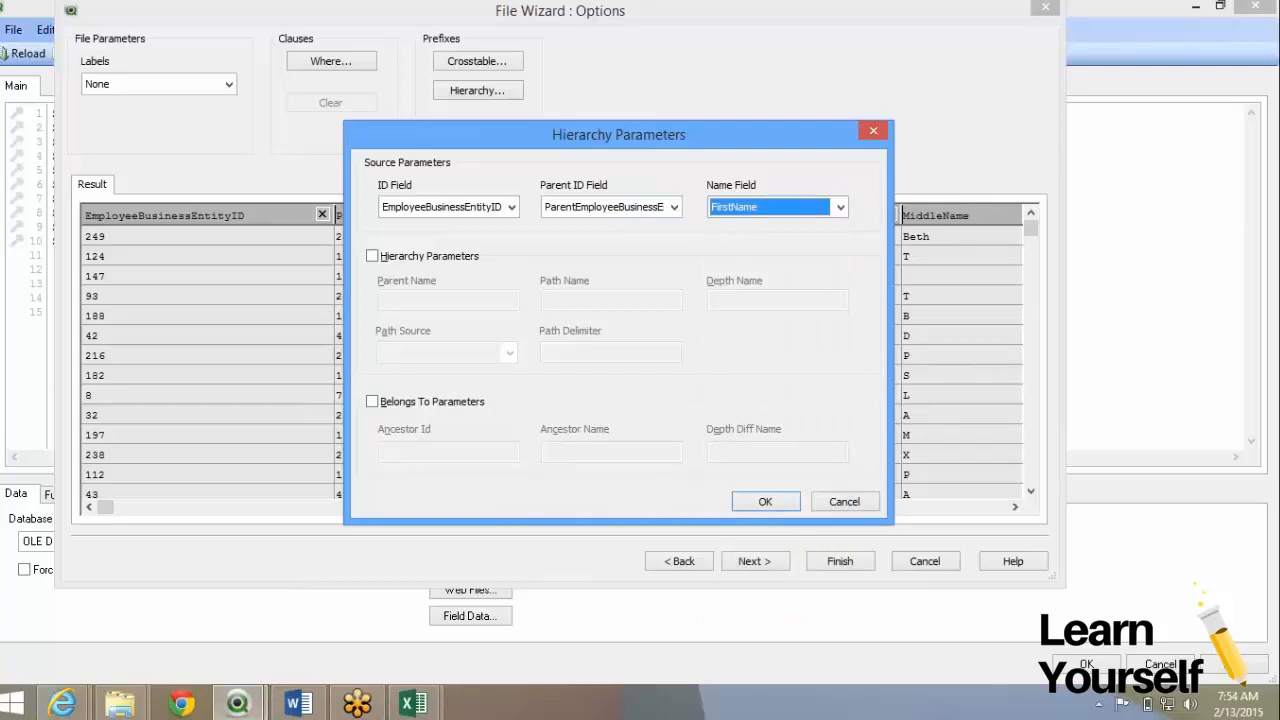
- Enable the hierarchy parameters and set the parent name to ReportingManager, the path name to Path and the depth name to Depth
left_click(372, 256)
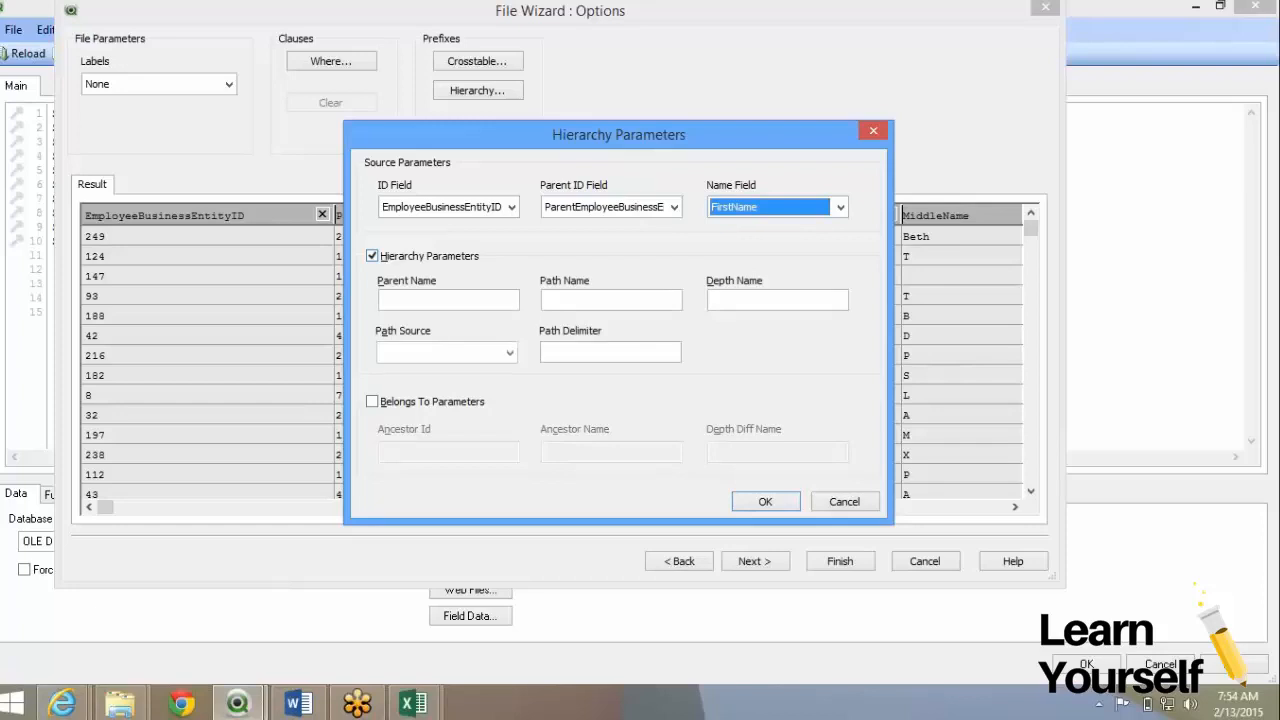
left_click(448, 300)
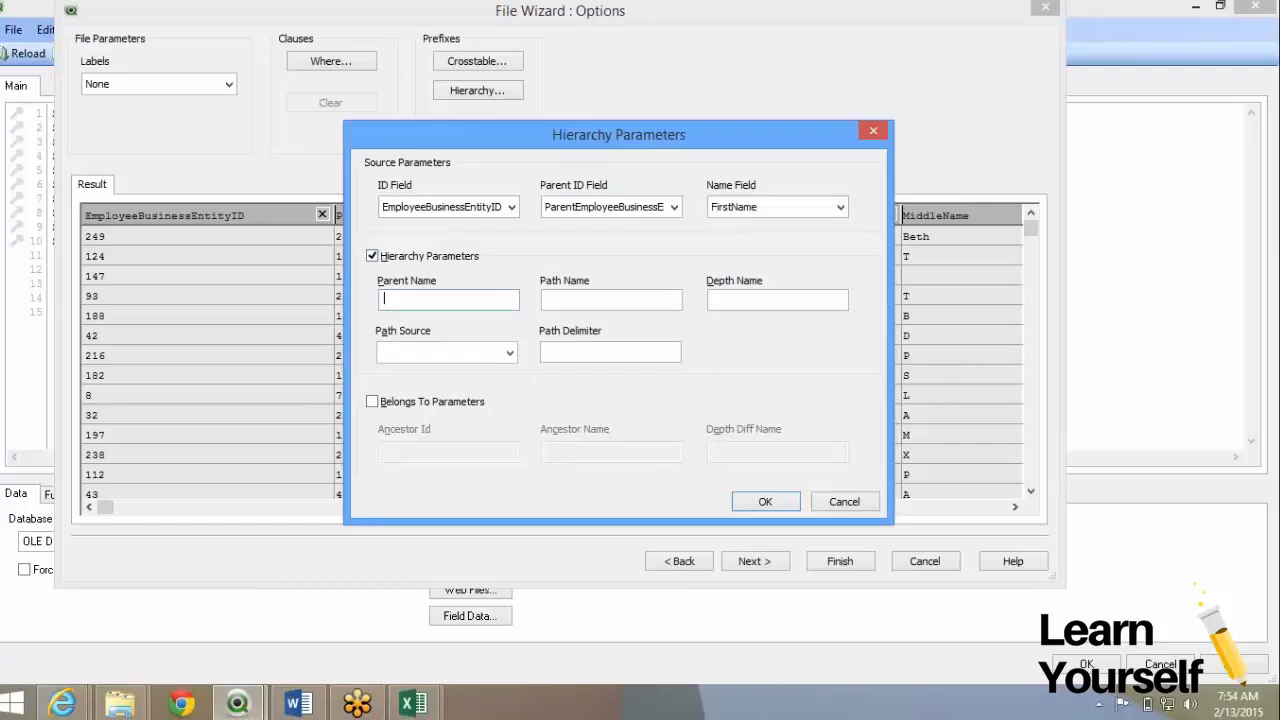
type("Reporting Manager")
key("BackSpace")
left_click(547, 300)
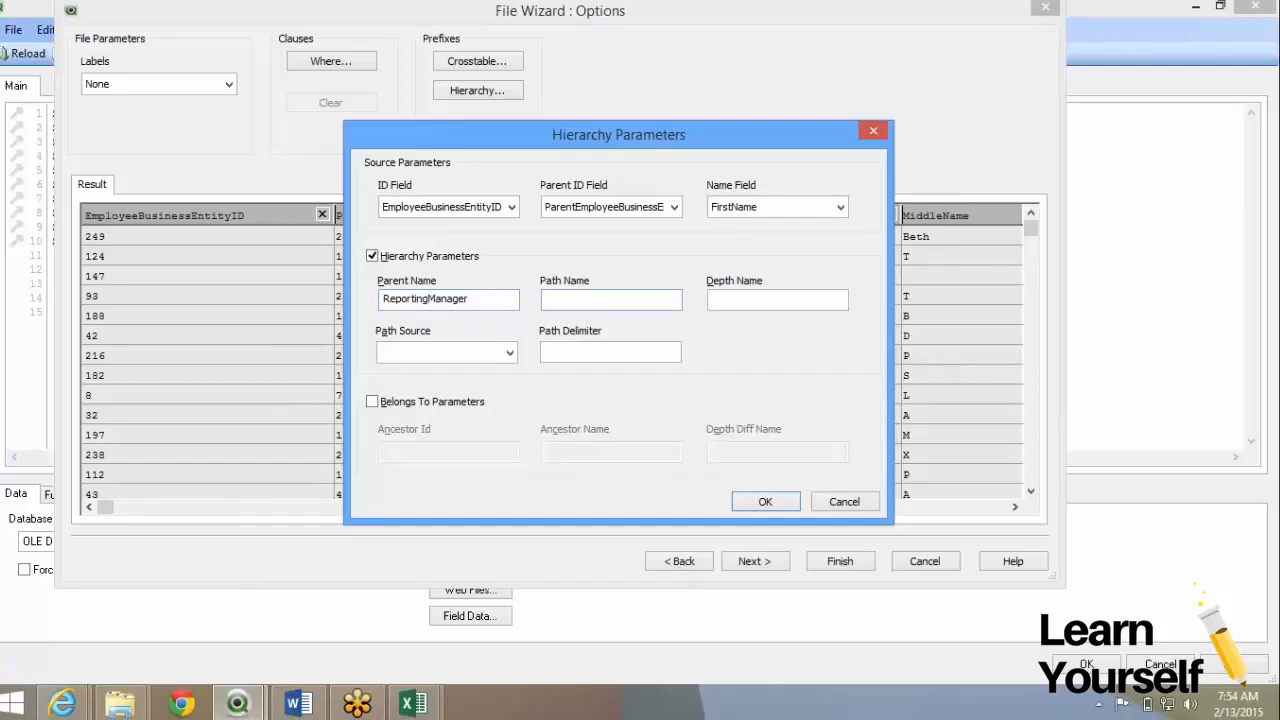
type("Path")
key("Tab")
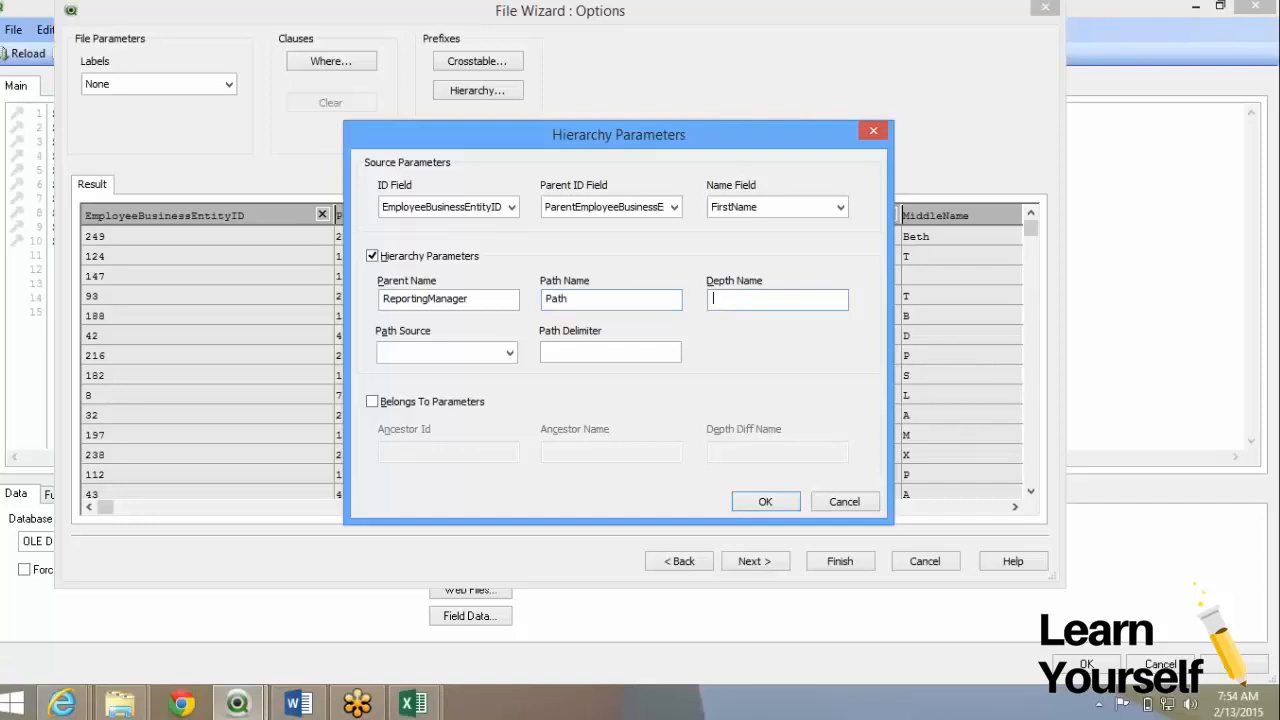
type("Depth")
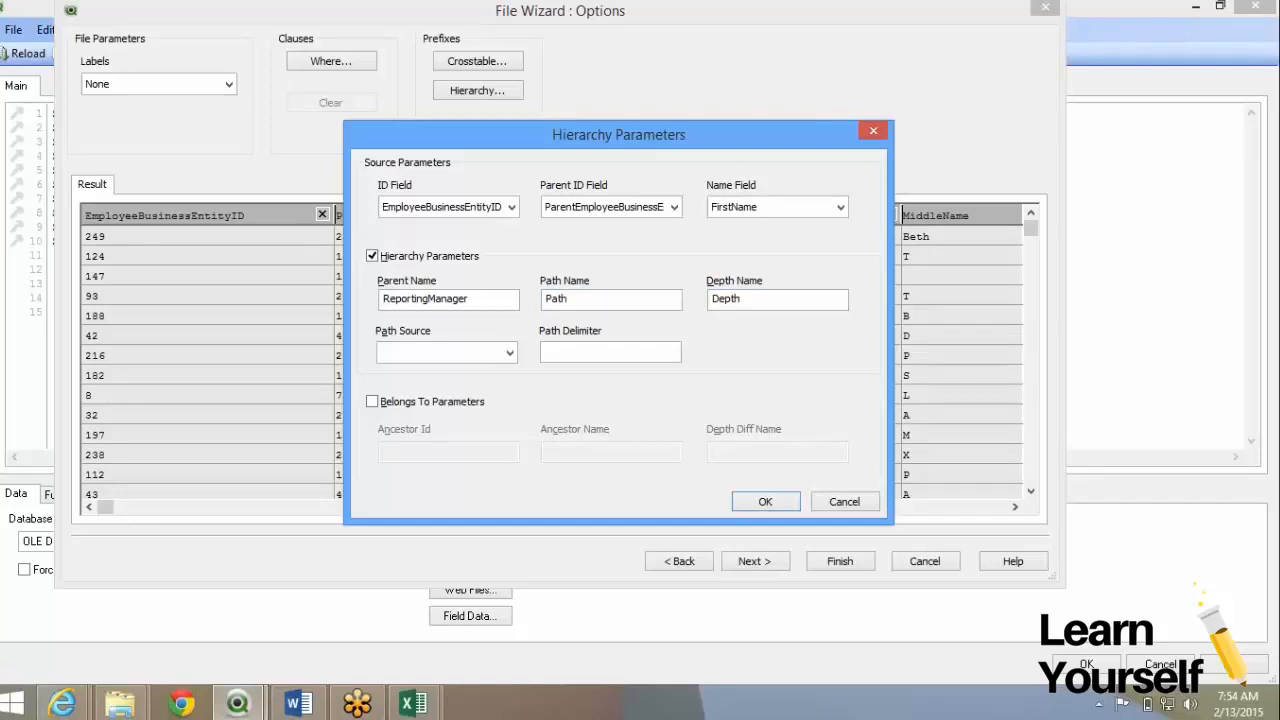
- Set the hierarchy's path source to FirstName and the path delimiter to /
left_click(510, 353)
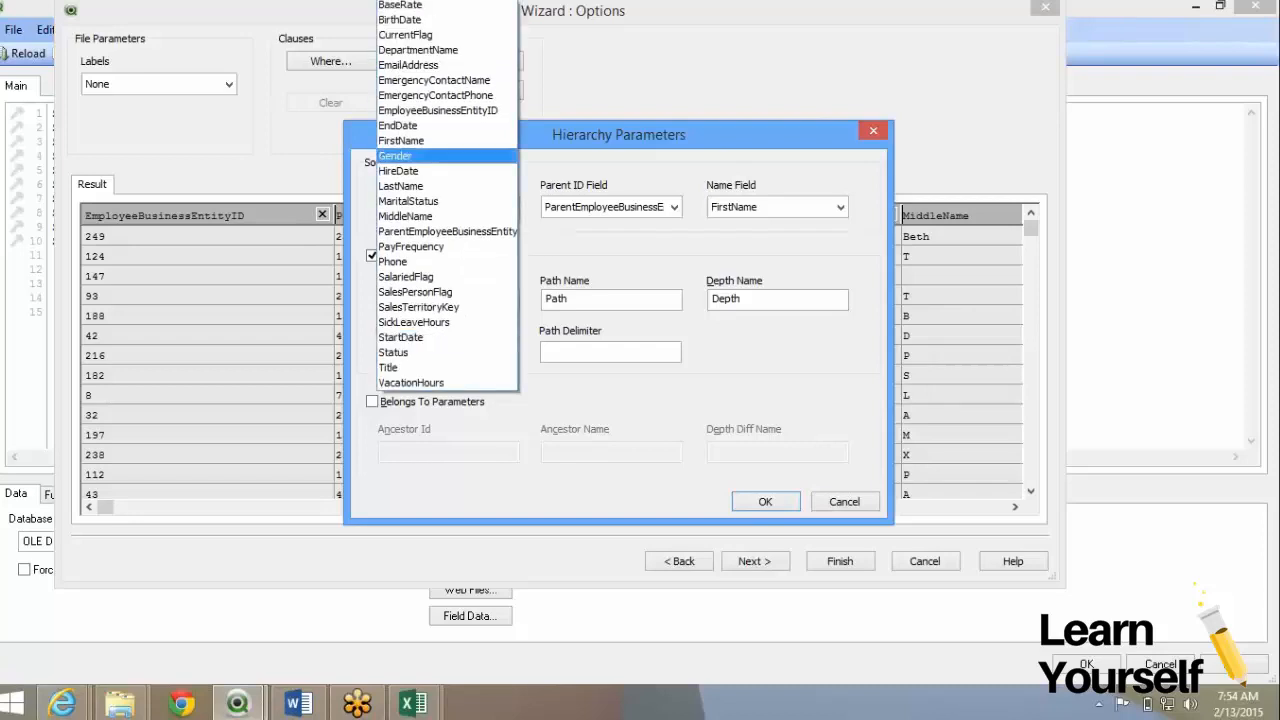
left_click(402, 141)
key("Tab")
type("/")
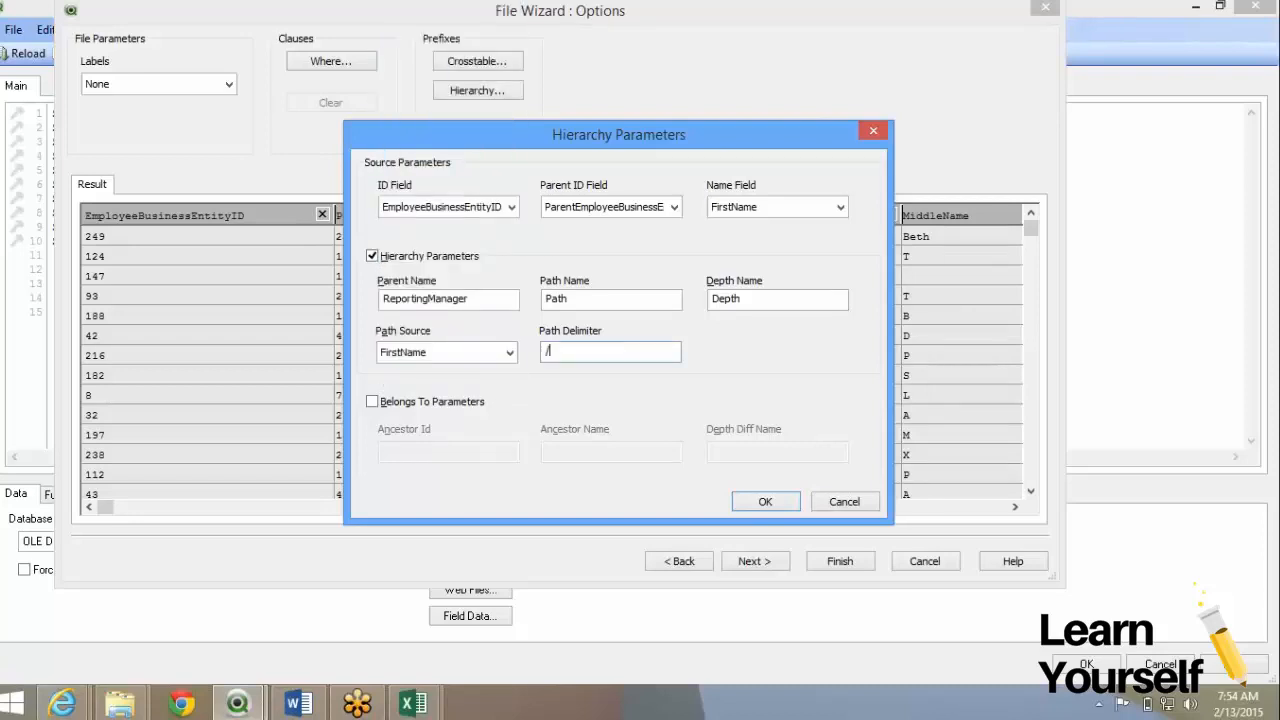
key("Tab")
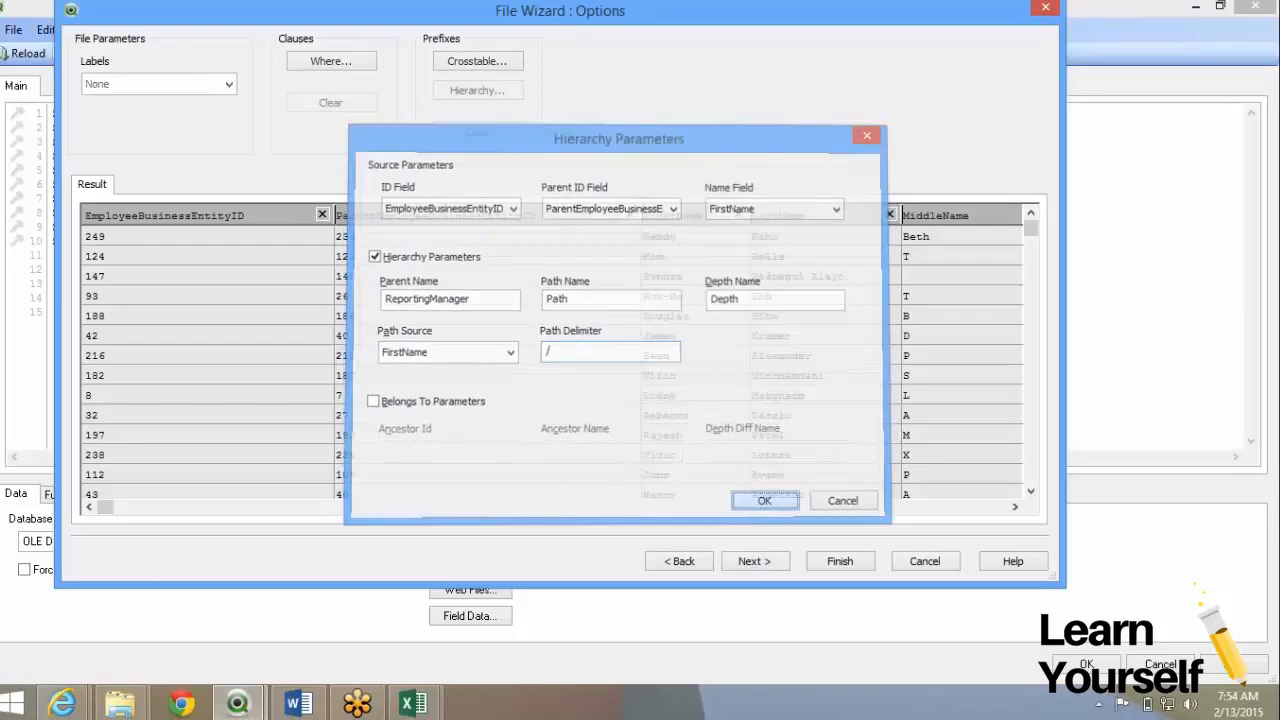
- Accept the hierarchy parameters and finish the file wizard to insert the HIERARCHY load statement into the script
key("Return")
key("Return")
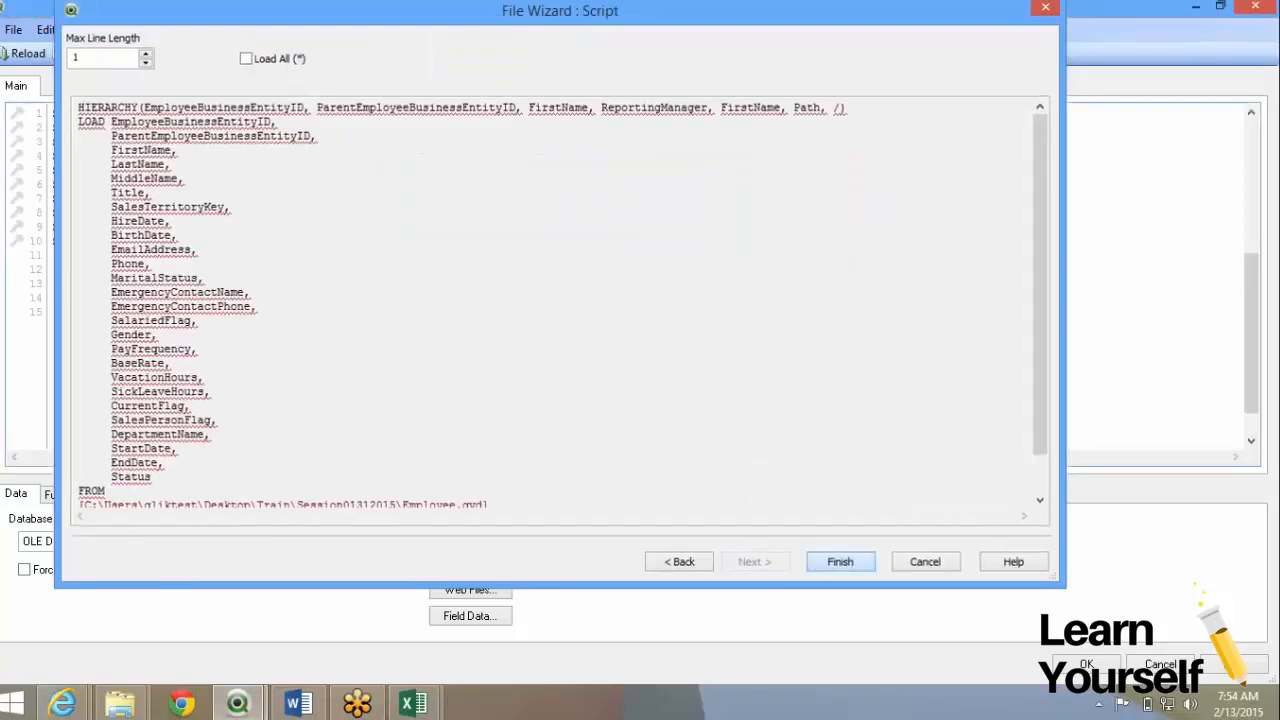
key("Return")
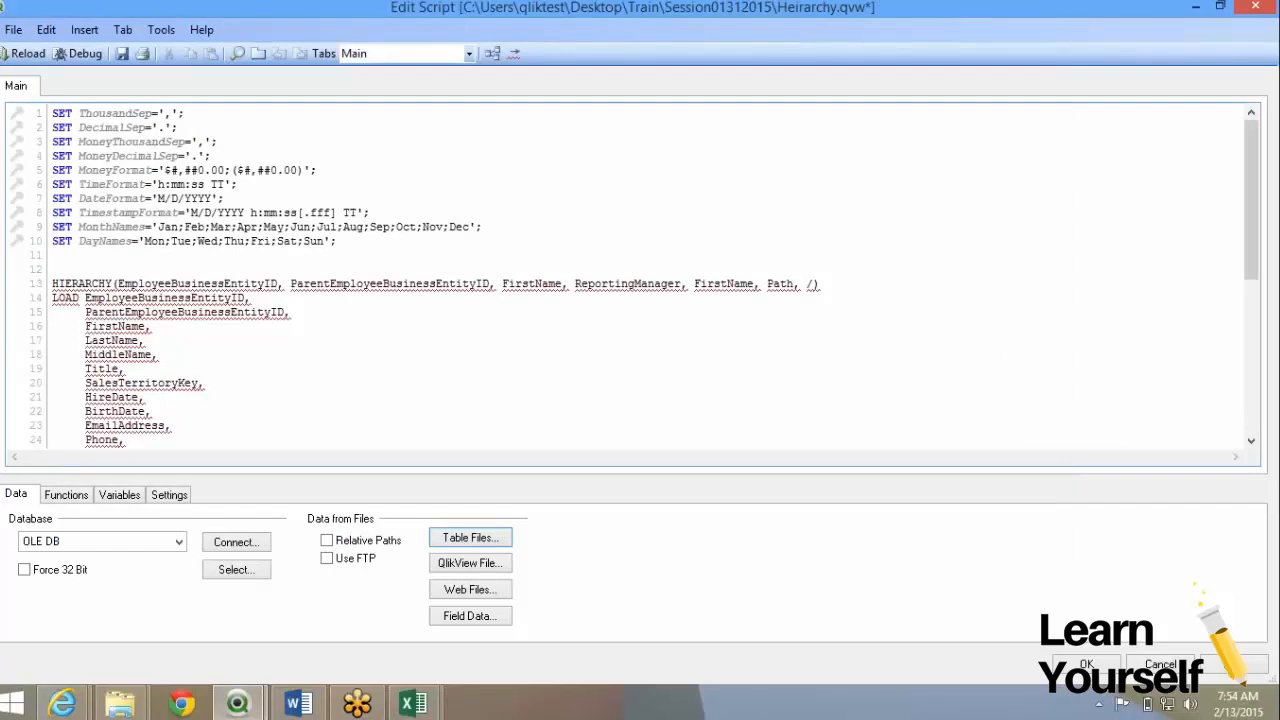
- Enclose the / delimiter and the Path argument of the HIERARCHY statement in single quotes
type("'")
key("Page_Down")
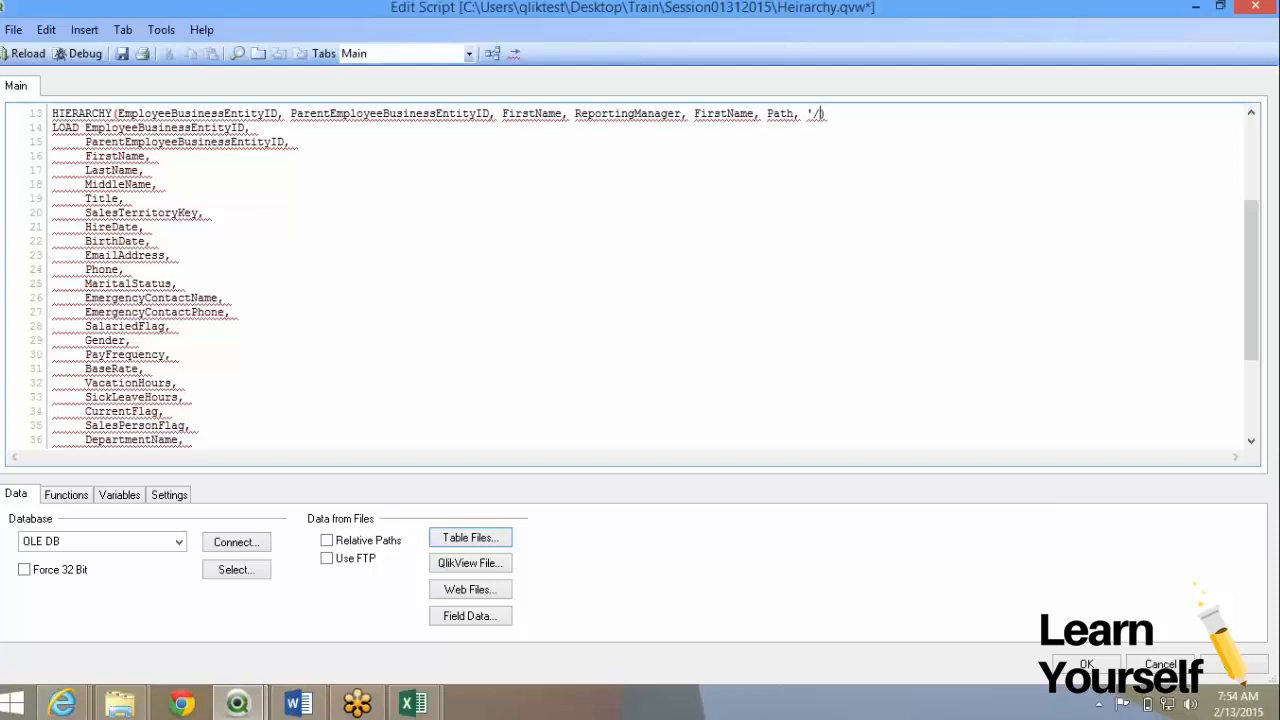
type("'")
key("Left")
key("Left")
key("Left")
key("Left")
key("Left")
type("'")
key("Left")
key("Left")
key("Left")
key("Left")
type("'")
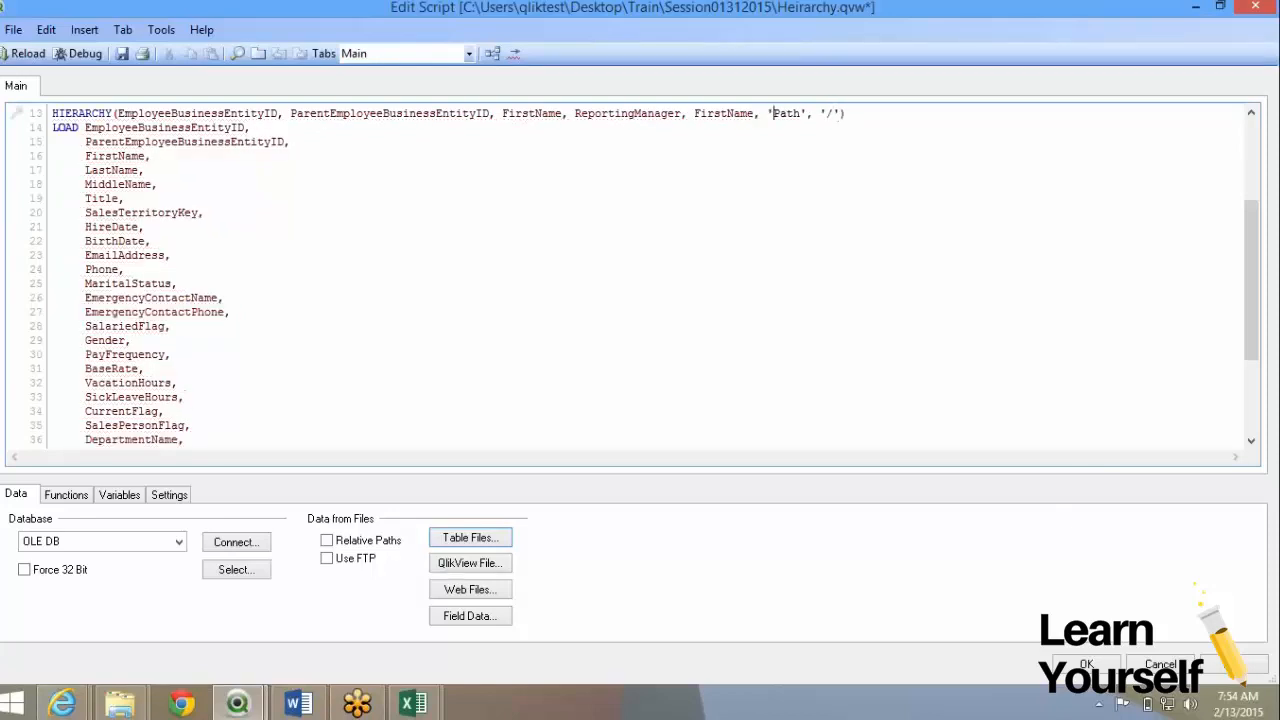
- Add 'Depth' as the last argument of the HIERARCHY statement and save the script
scroll(634, 275, "up", 4)
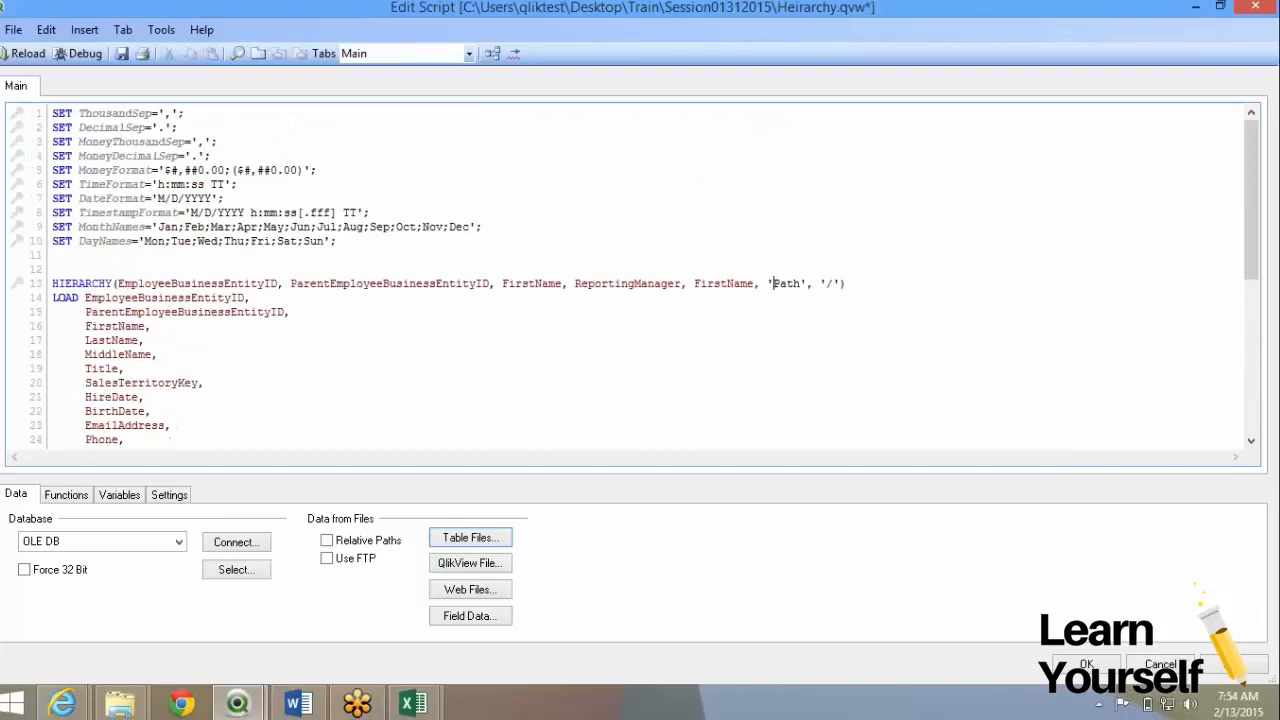
left_click(840, 284)
type(", 'D")
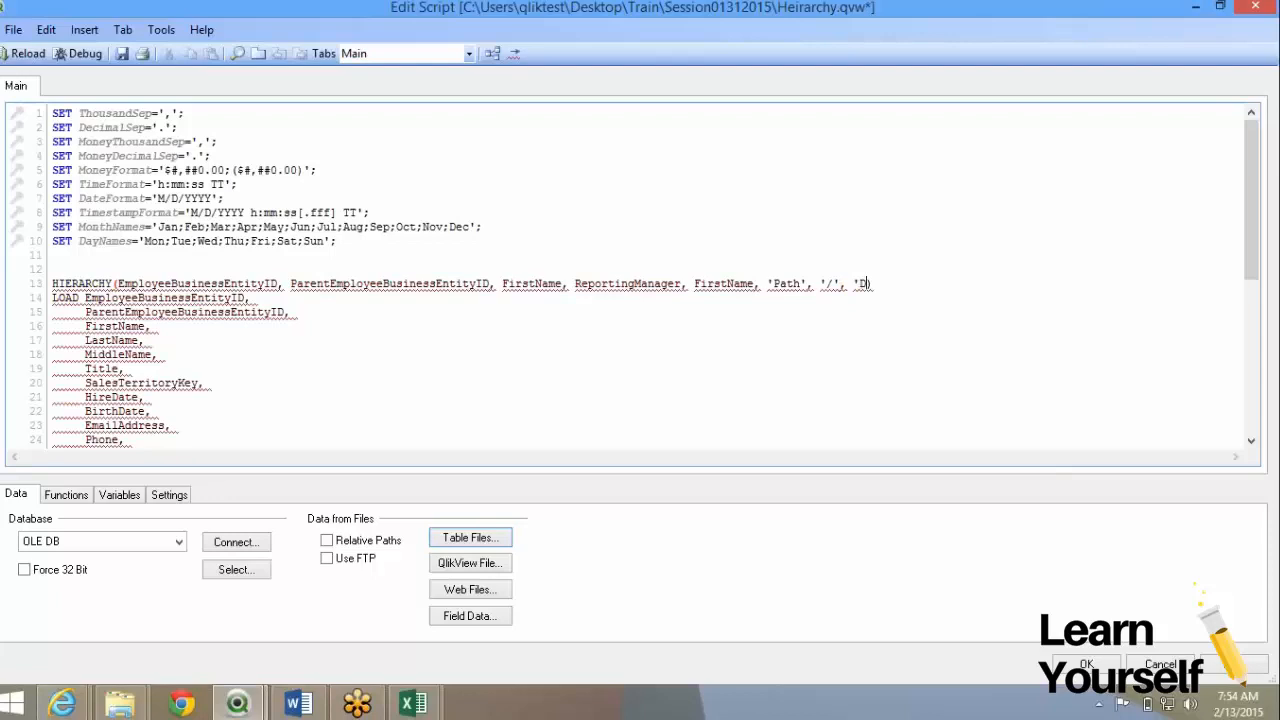
type("epth'")
key("ctrl+s")
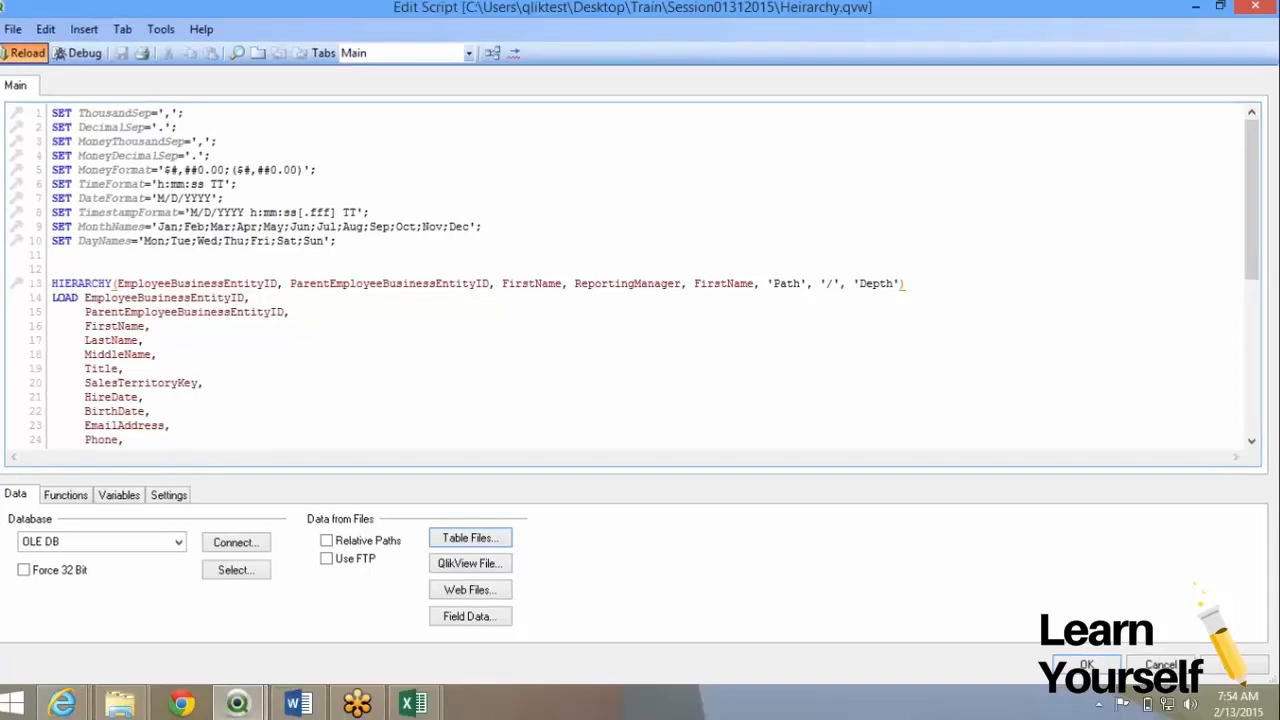
- Reload the document with the edited script and dismiss the sheet properties without adding list boxes
left_click(25, 53)
key("Escape")
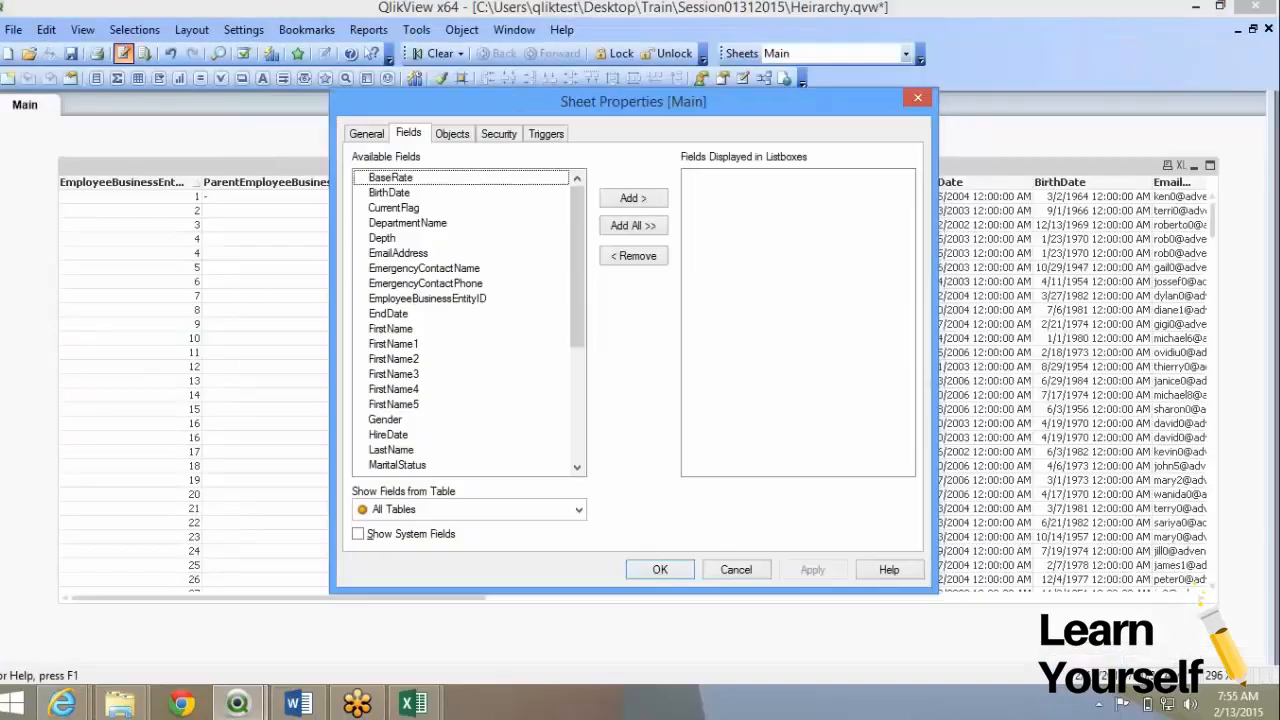
key("Escape")
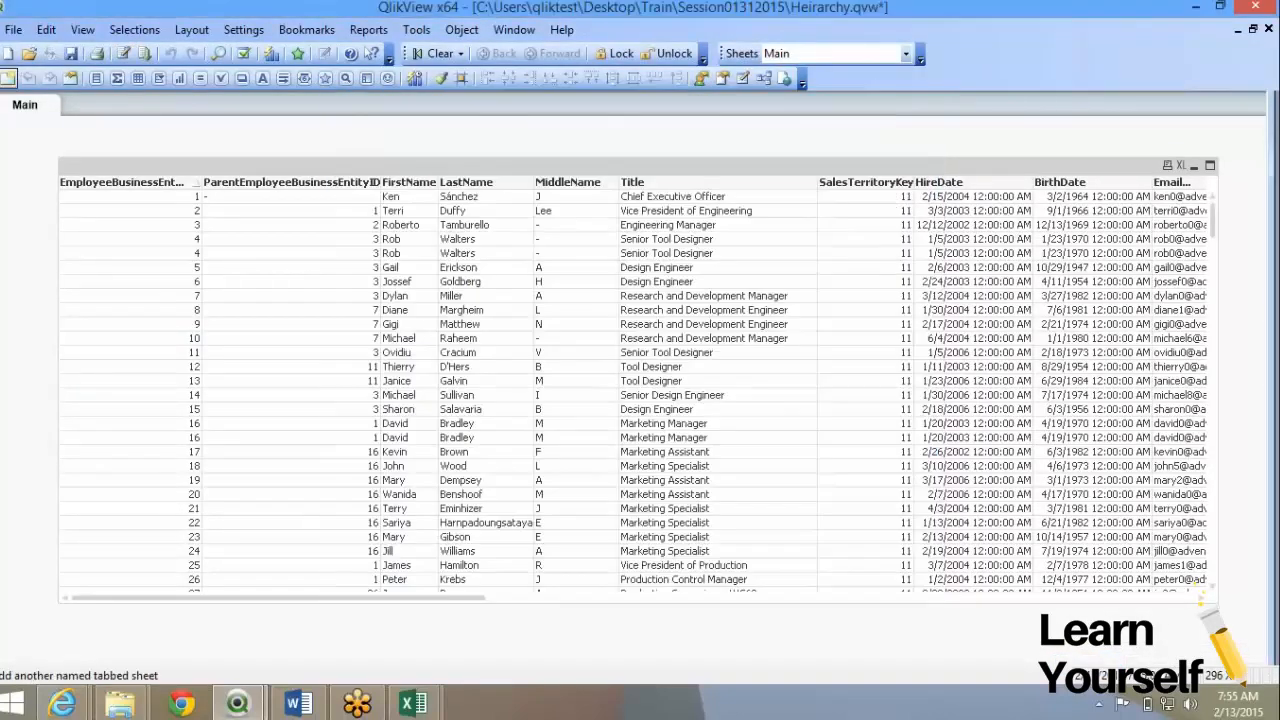
- Add a new sheet and start a table box on it with all available fields in load order
left_click(8, 78)
right_click(92, 214)
mouse_move(167, 265)
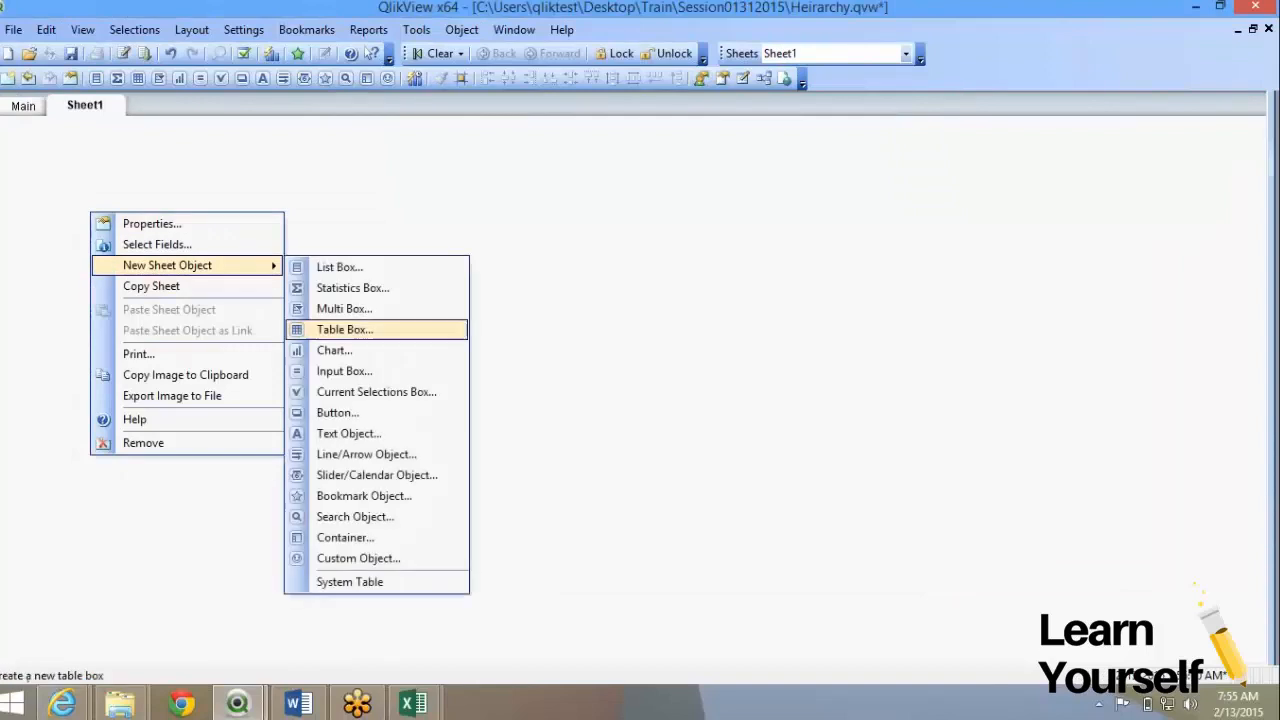
left_click(345, 330)
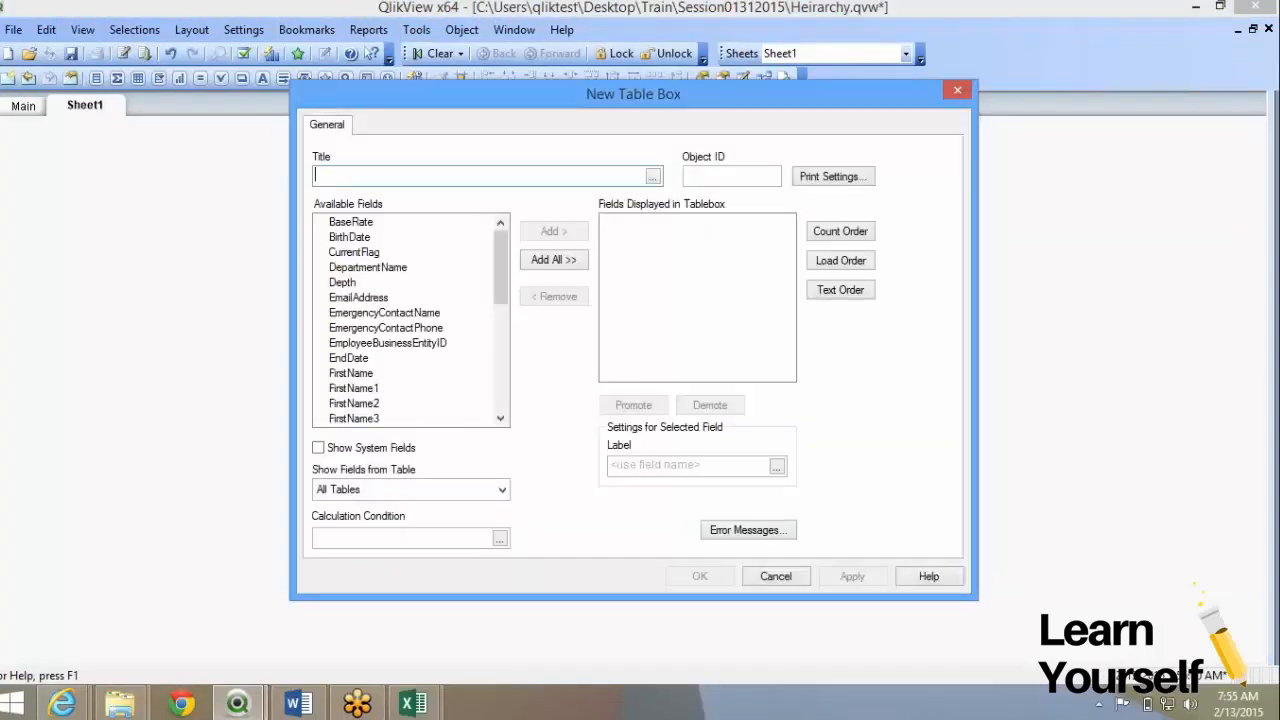
left_click(553, 259)
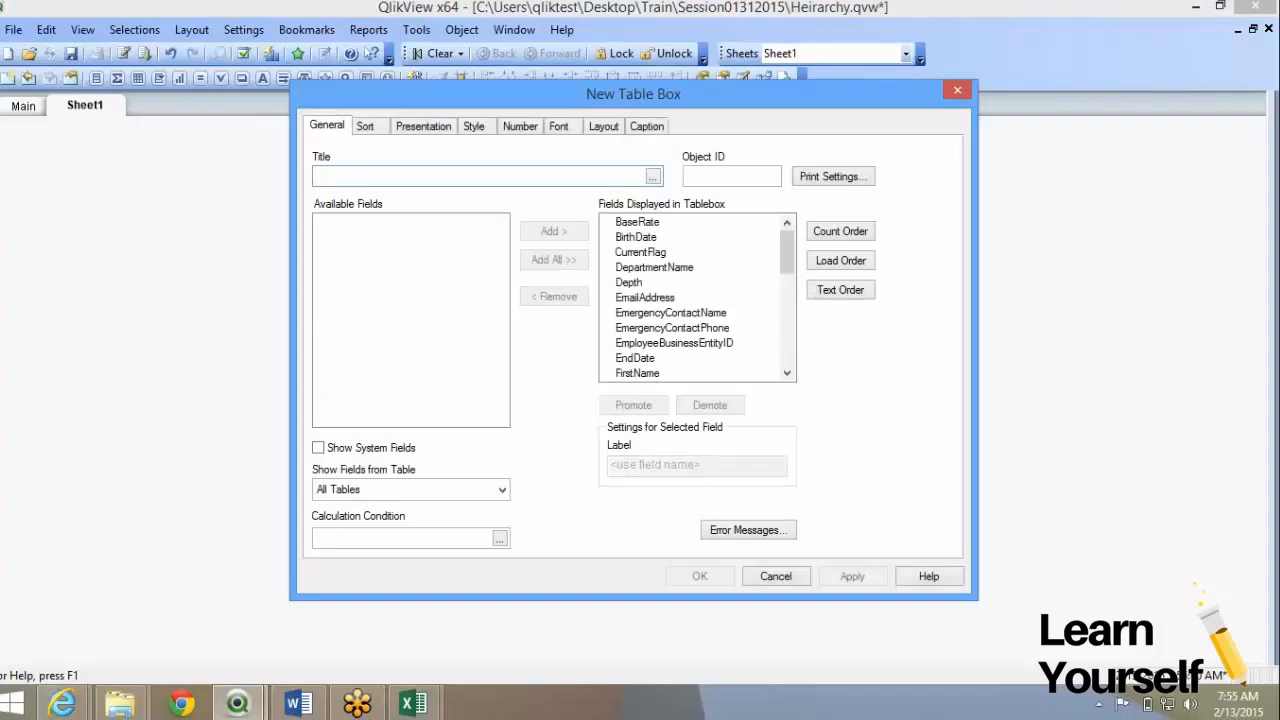
left_click(840, 260)
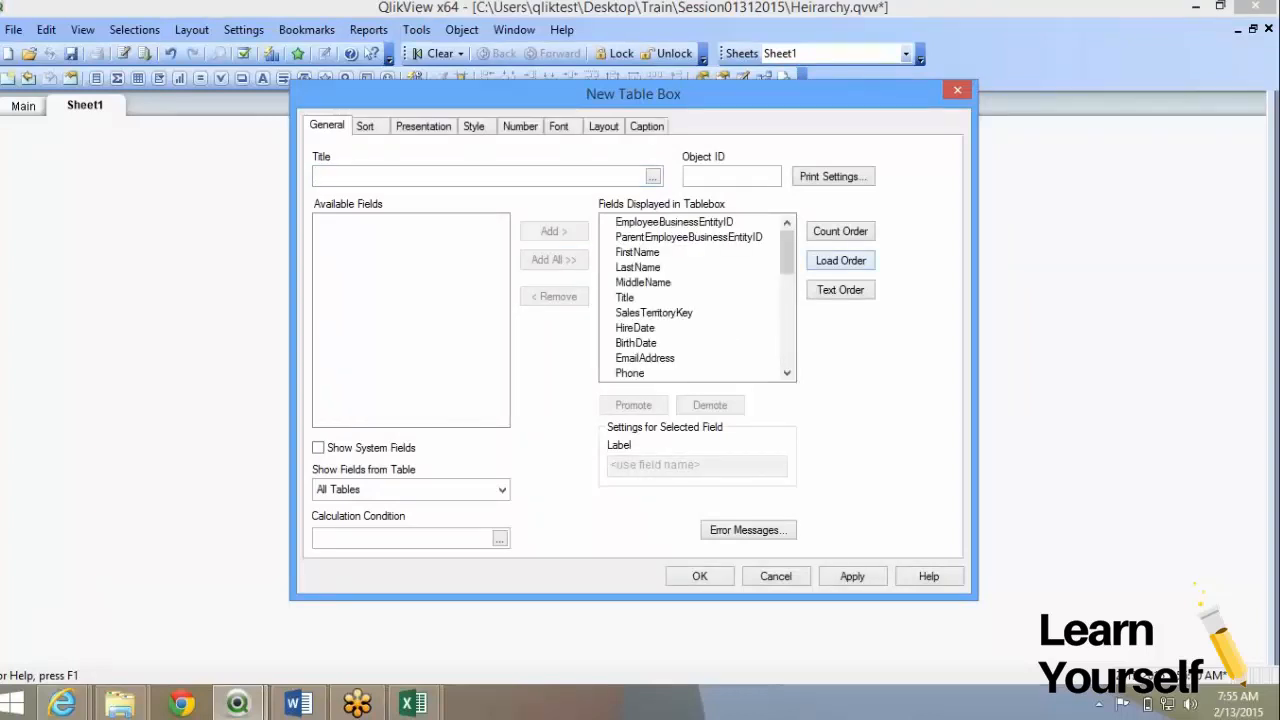
- Remove the fields from HireDate through SalariedFlag from the new table box's displayed fields
left_click(688, 313)
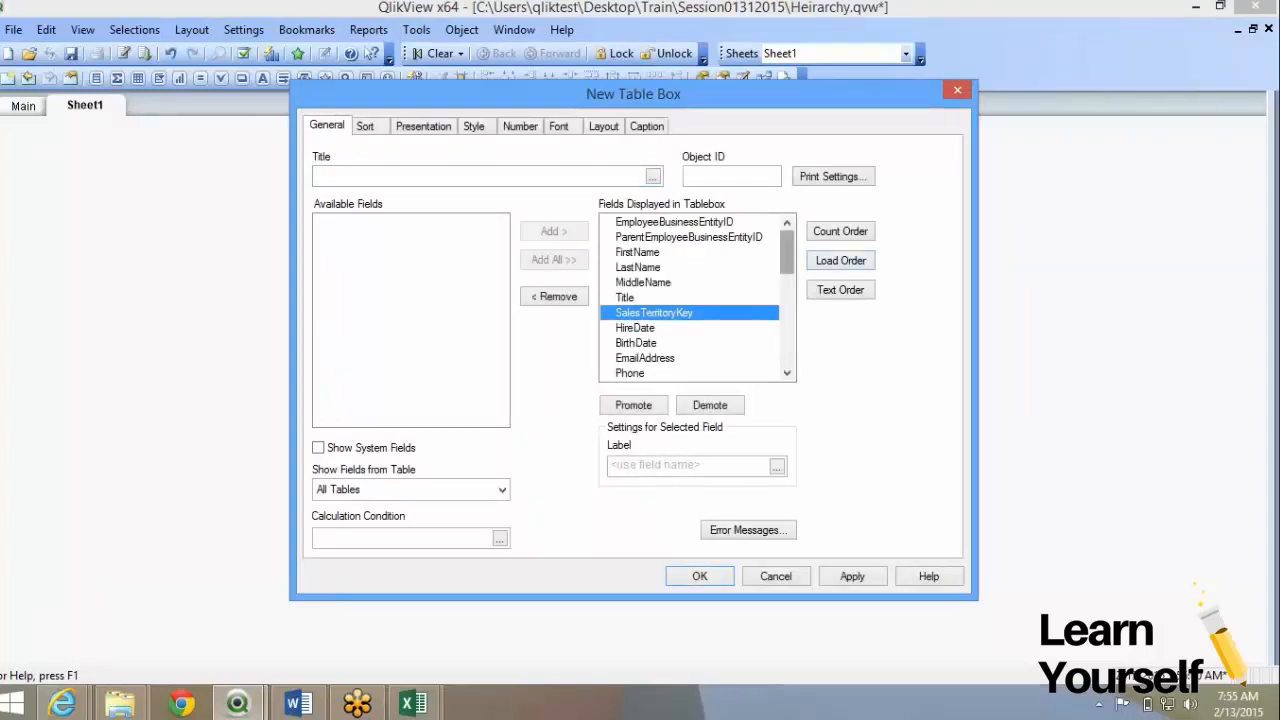
scroll(697, 297, "down", 3)
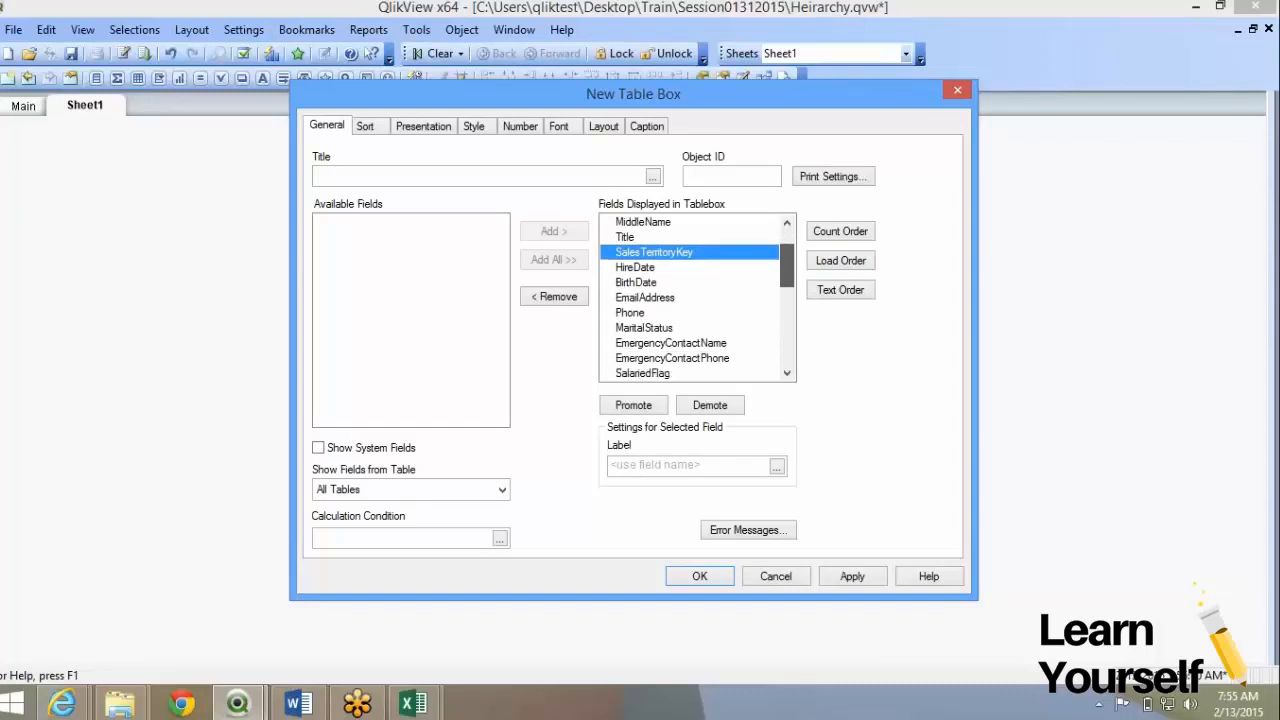
left_click(706, 267)
left_click(642, 373, "shift")
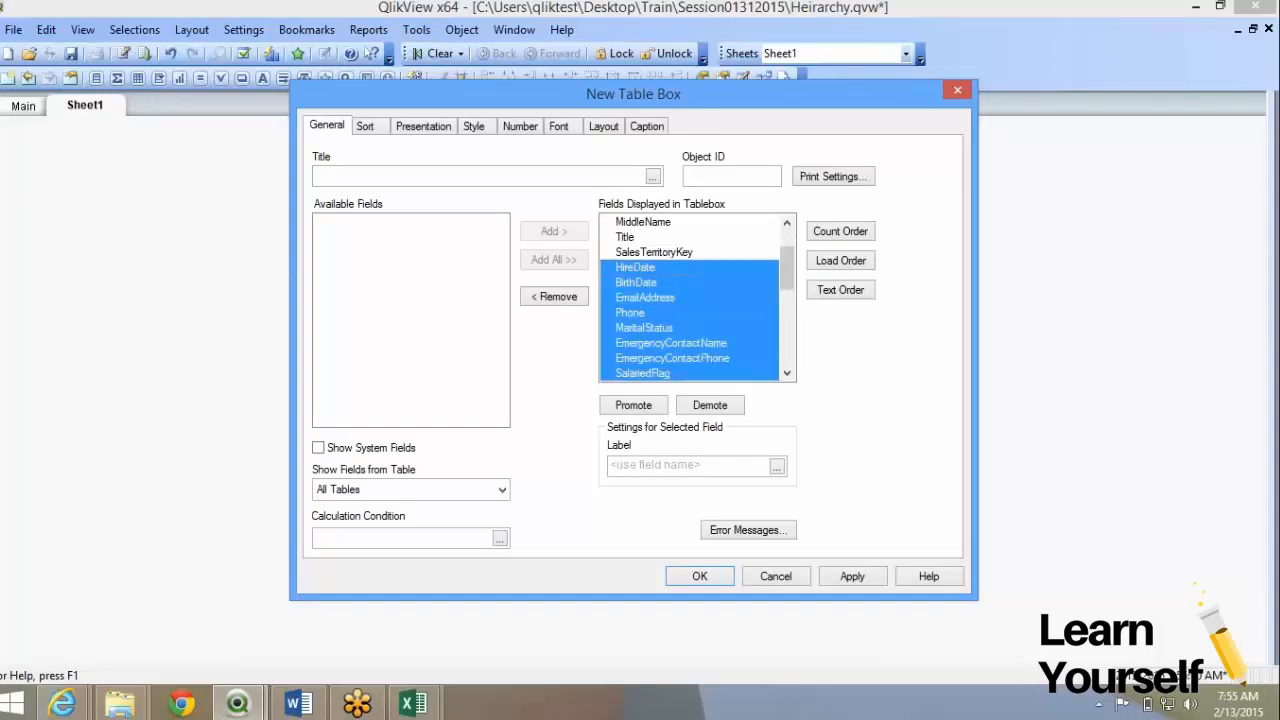
left_click(554, 296)
- Remove the fields from SalesTerritoryKey through CurrentFlag from the displayed fields and create the table box
scroll(655, 270, "down", 2)
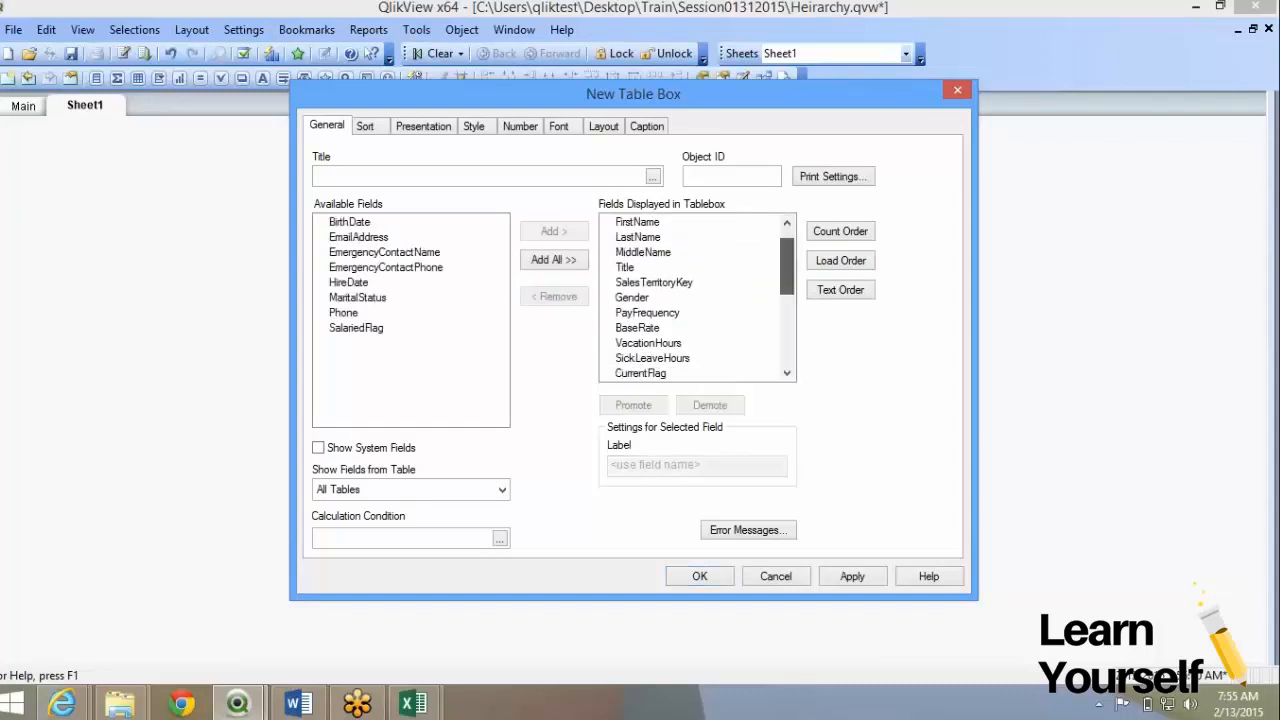
left_click(655, 267)
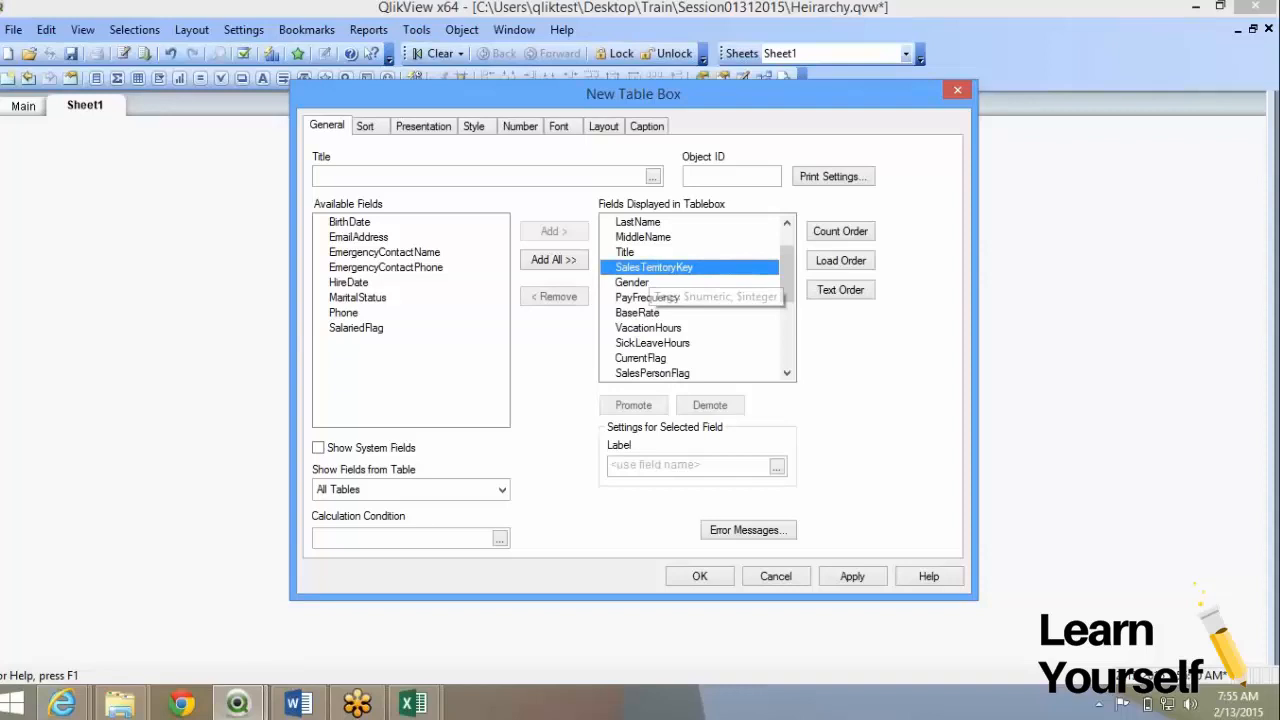
left_click(640, 358, "shift")
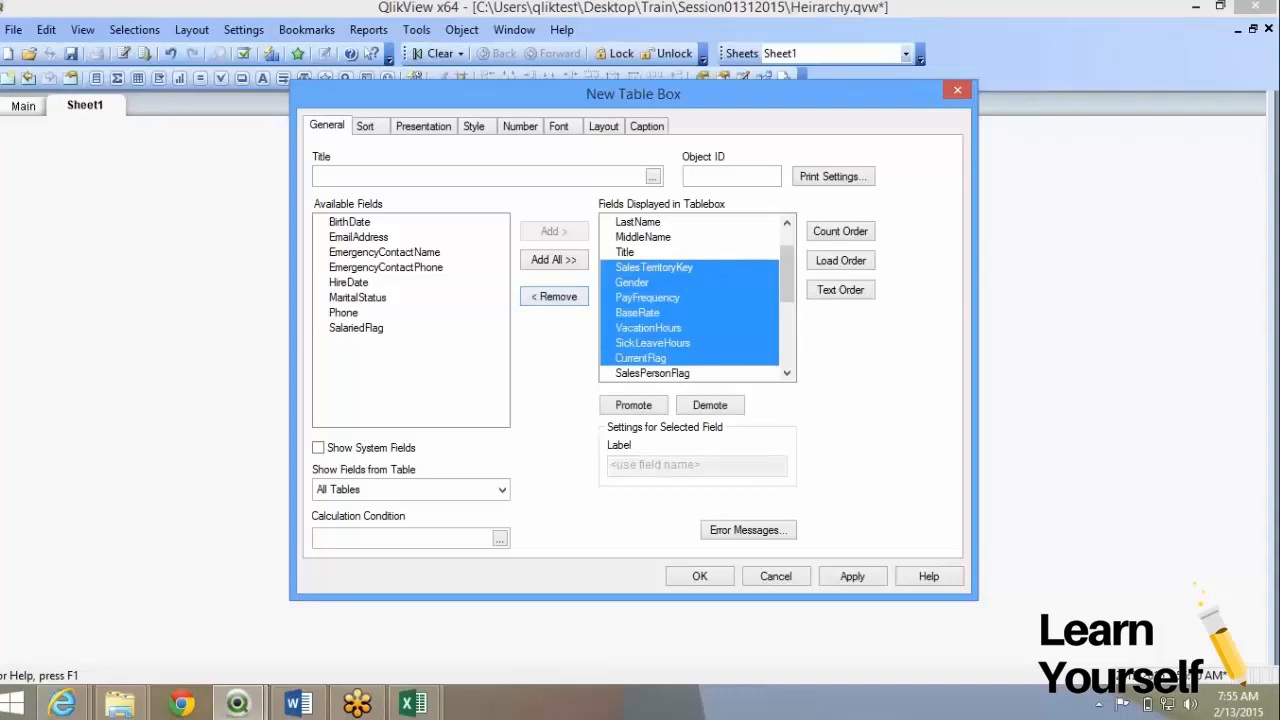
left_click(554, 296)
mouse_move(787, 270)
left_mouse_down()
mouse_move(787, 322)
mouse_move(787, 268)
left_mouse_up()
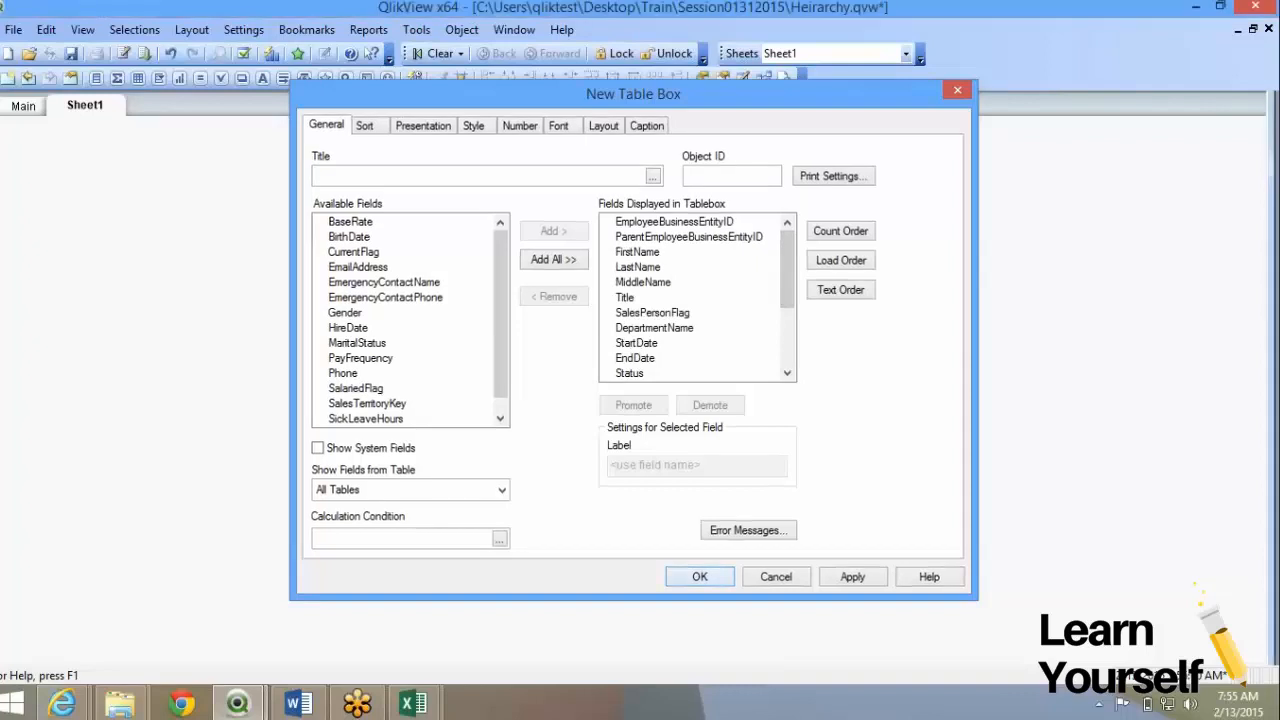
key("Return")
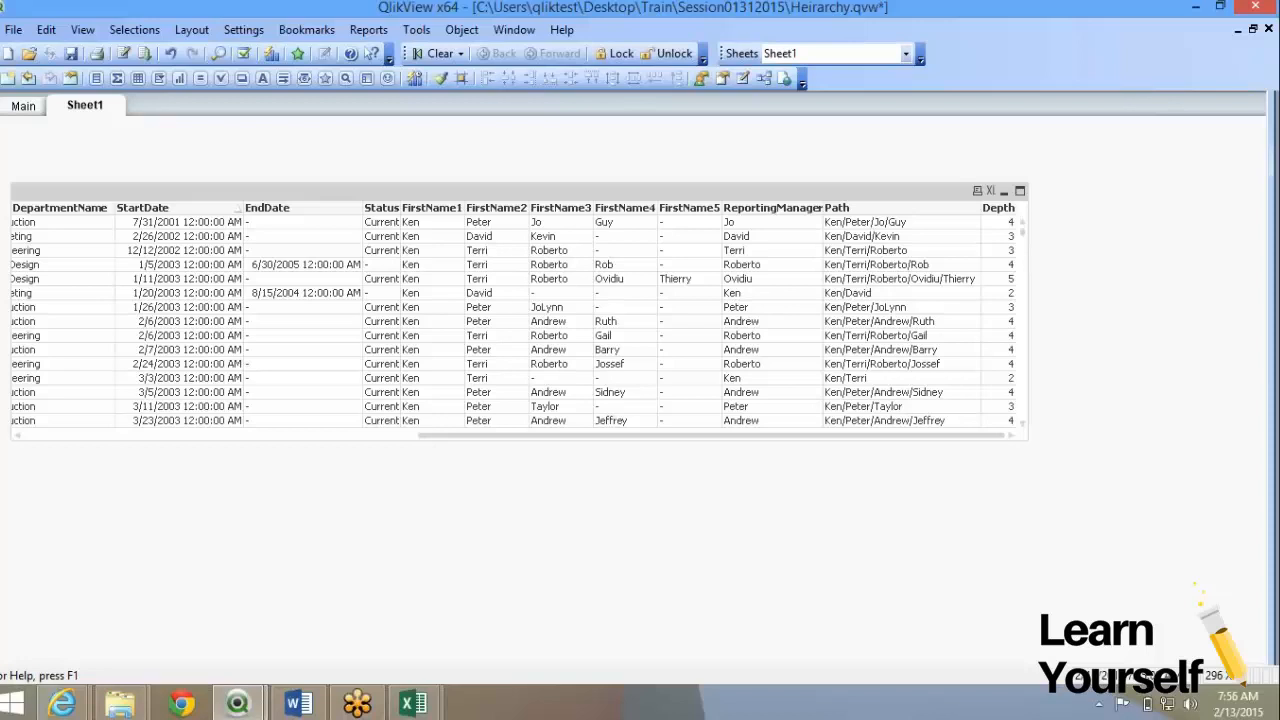
- Remove SalesPersonFlag, DepartmentName, StartDate, EndDate and Status from the table box
right_click(467, 192)
left_click(532, 205)
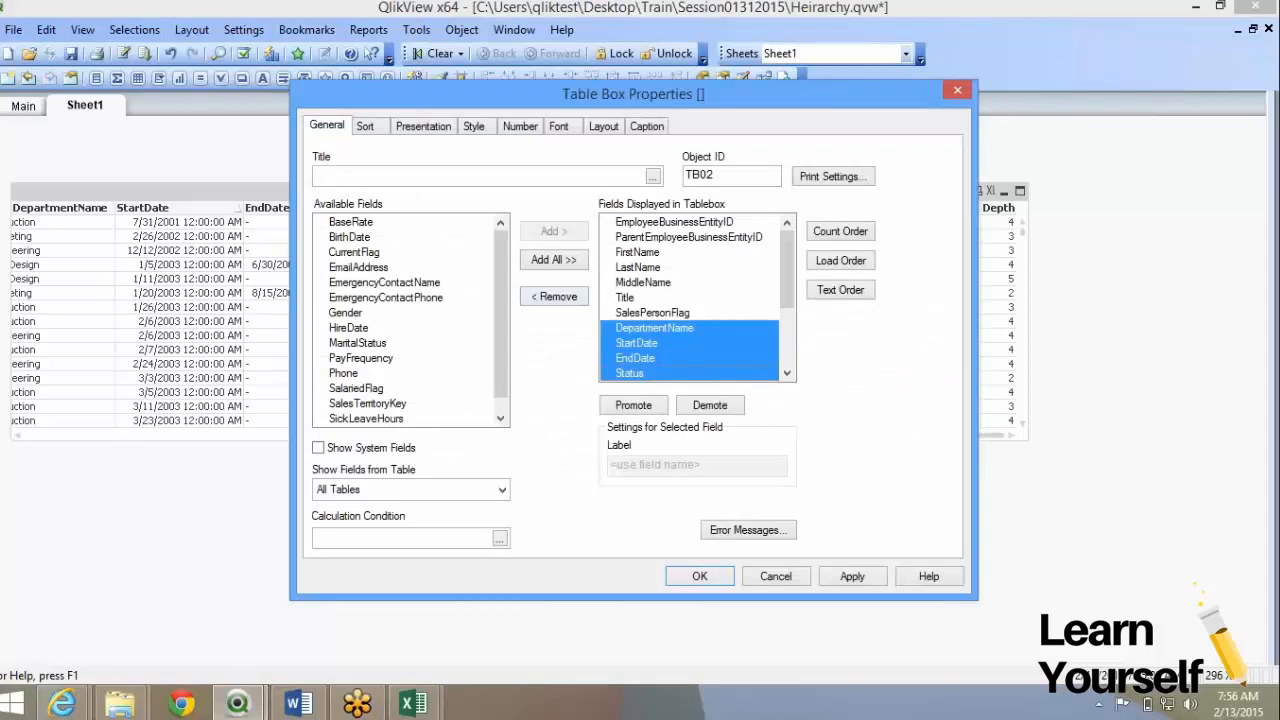
left_click(554, 296)
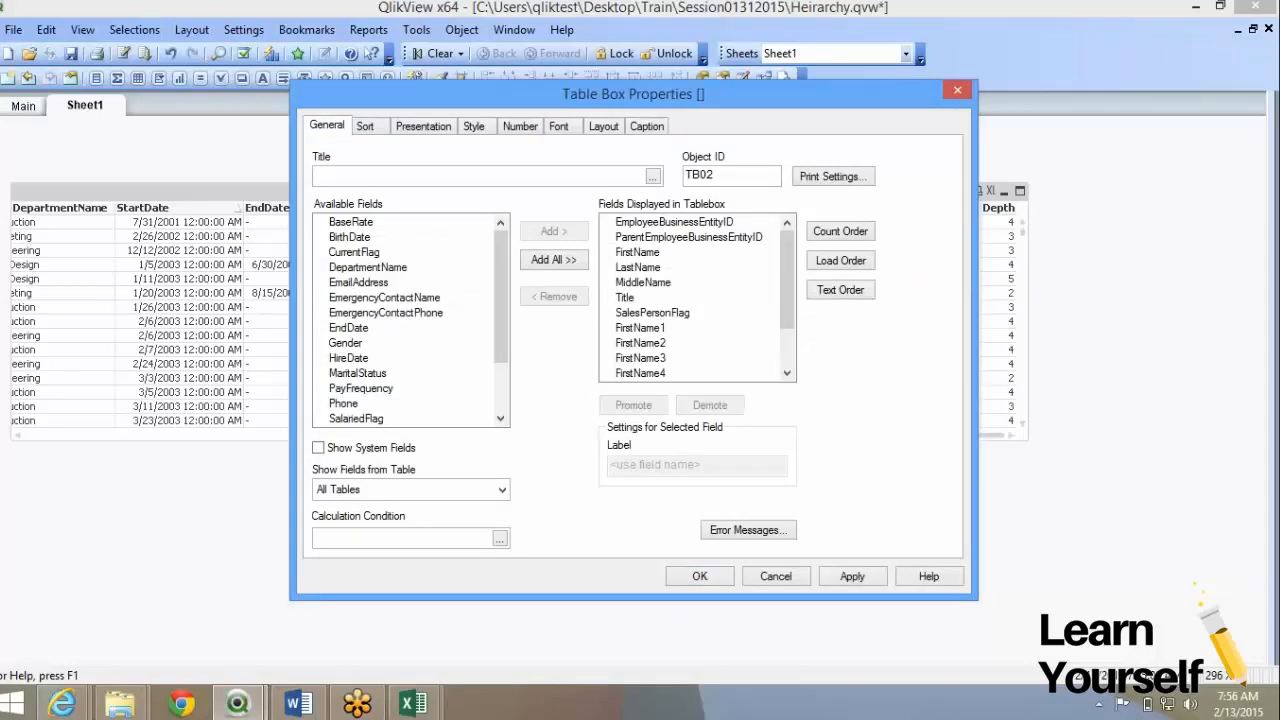
left_click(699, 576)
- Wrap the table box's header text over 2 lines
right_click(372, 197)
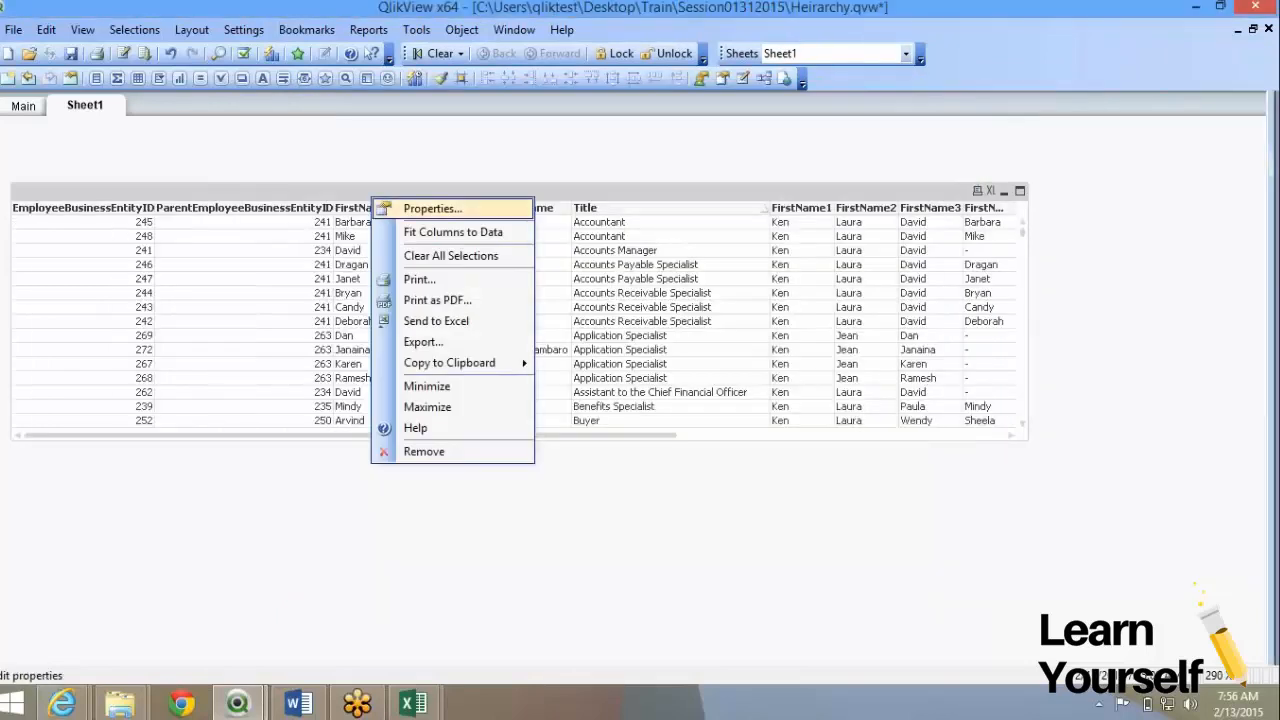
left_click(432, 208)
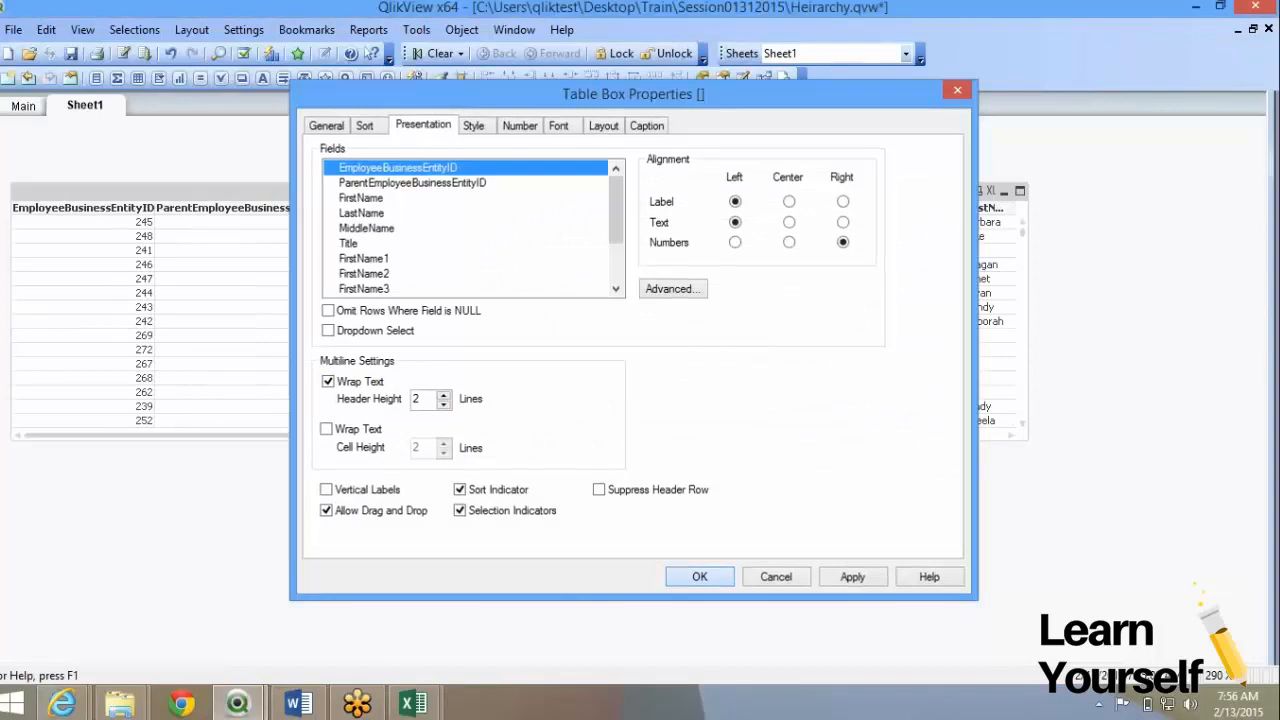
left_click(699, 576)
- Narrow the EmployeeBusinessEntityID and ParentEmployeeBusinessEntityID columns and widen the table box until the Path column fits
left_click_drag(155, 214, 111, 214)
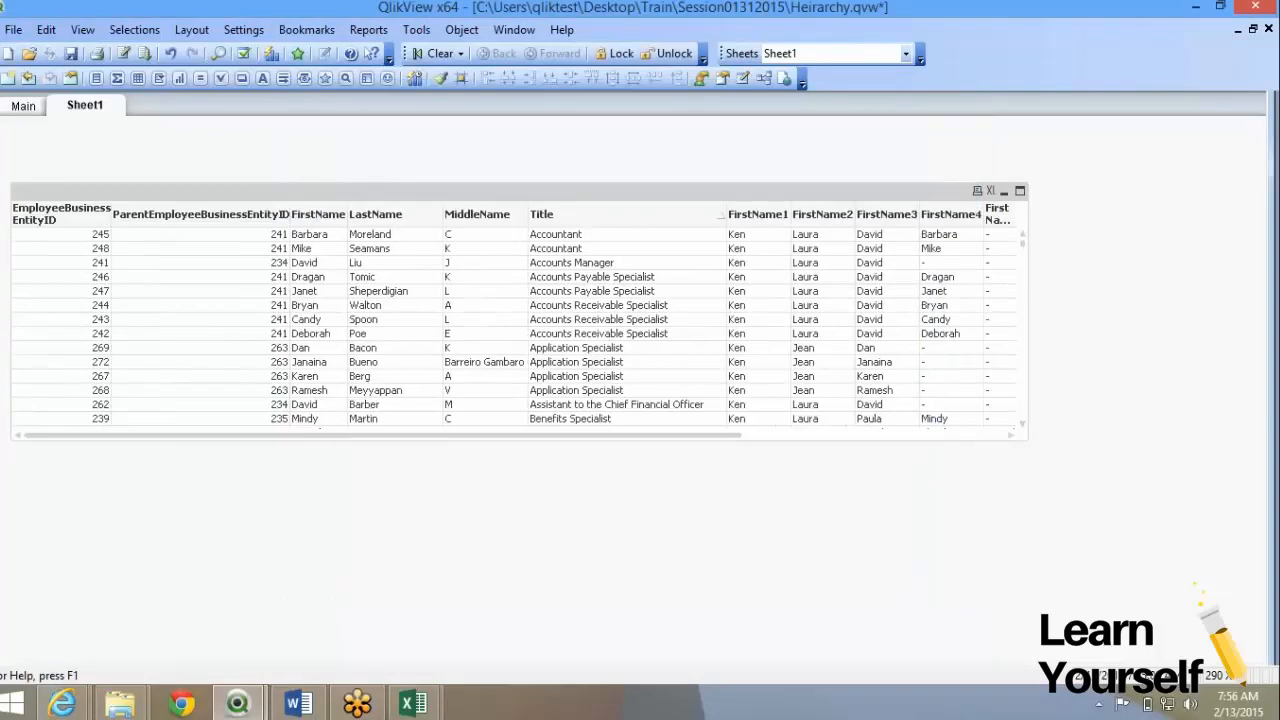
left_click_drag(290, 214, 222, 214)
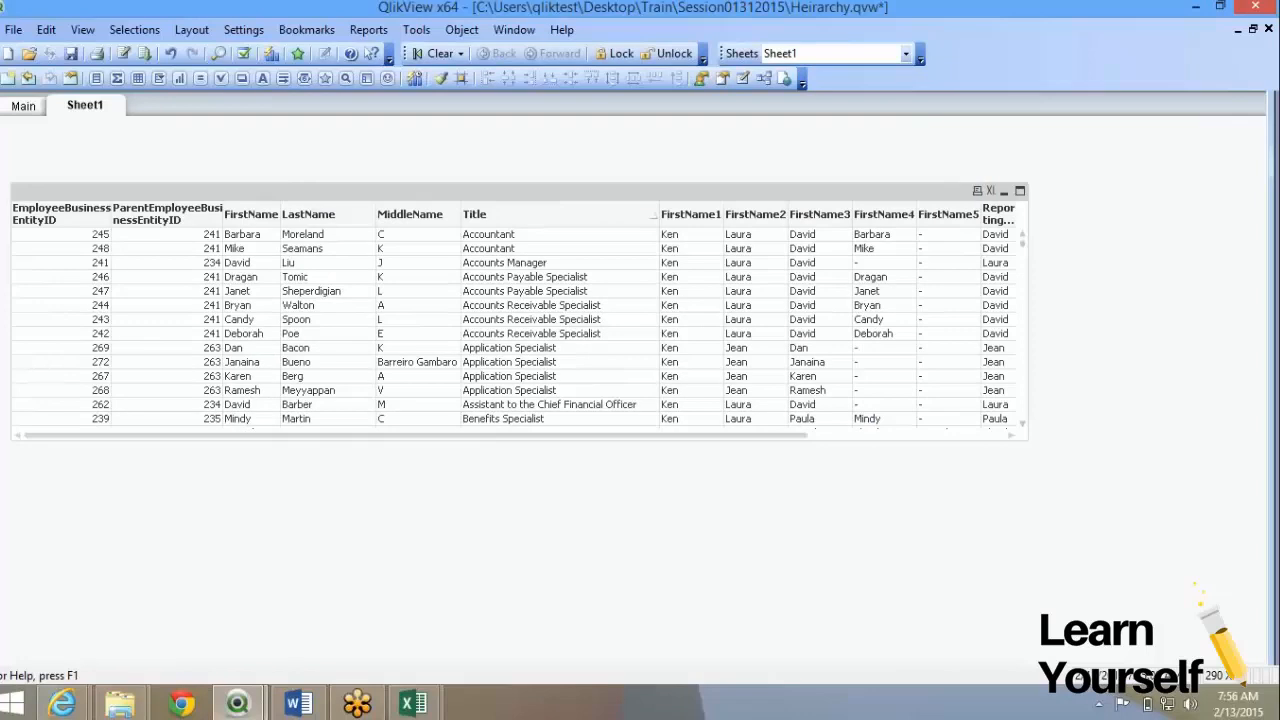
left_click_drag(1028, 312, 1228, 312)
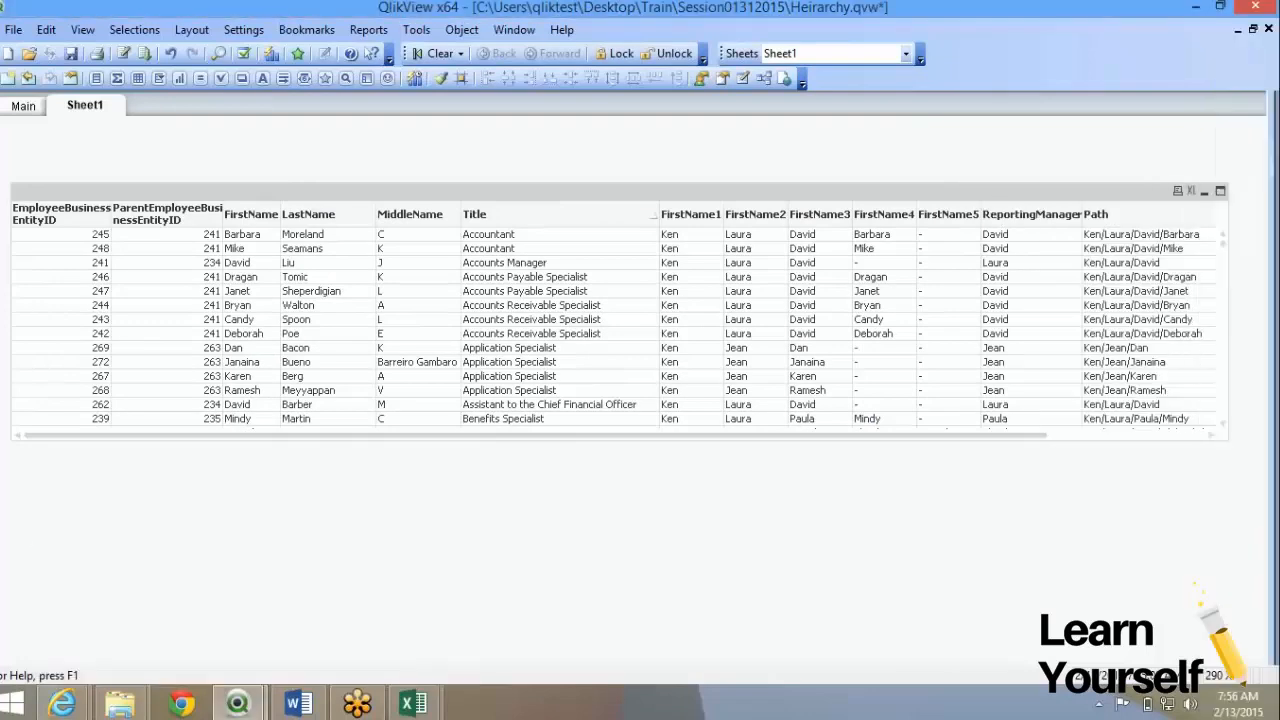
- Remove the Title field from the table box
right_click(550, 226)
left_click(604, 237)
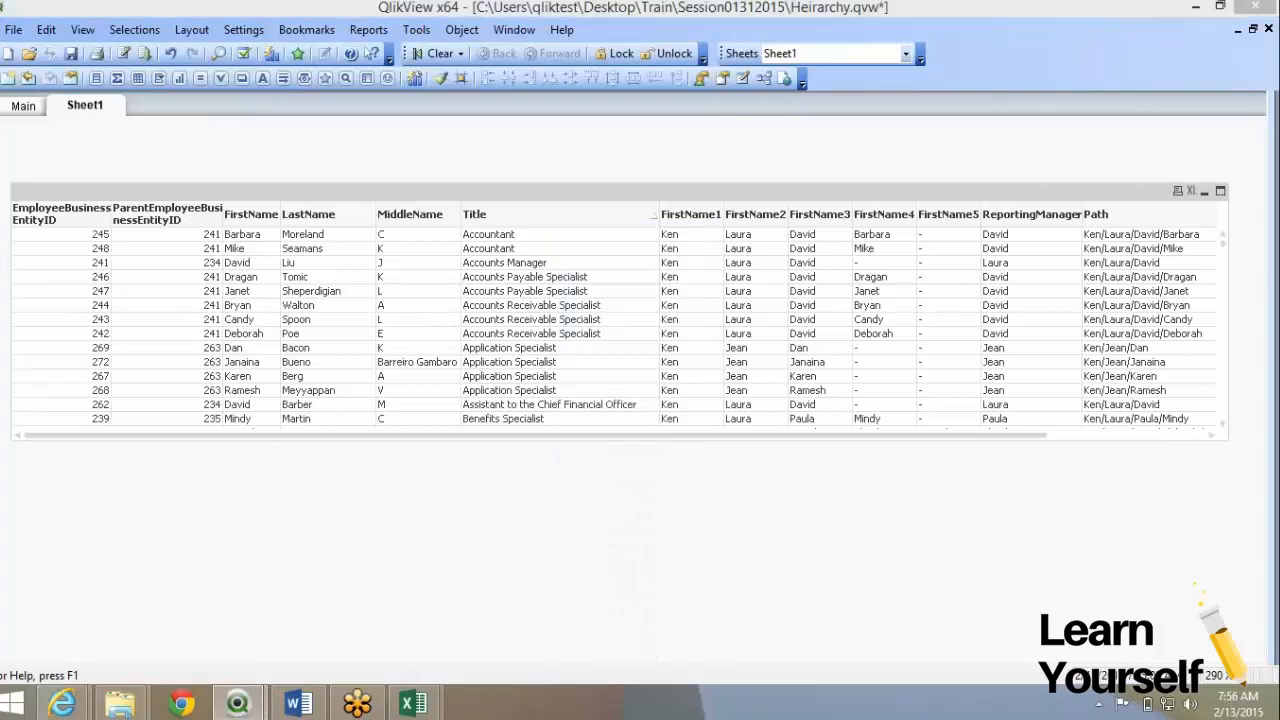
left_click(327, 126)
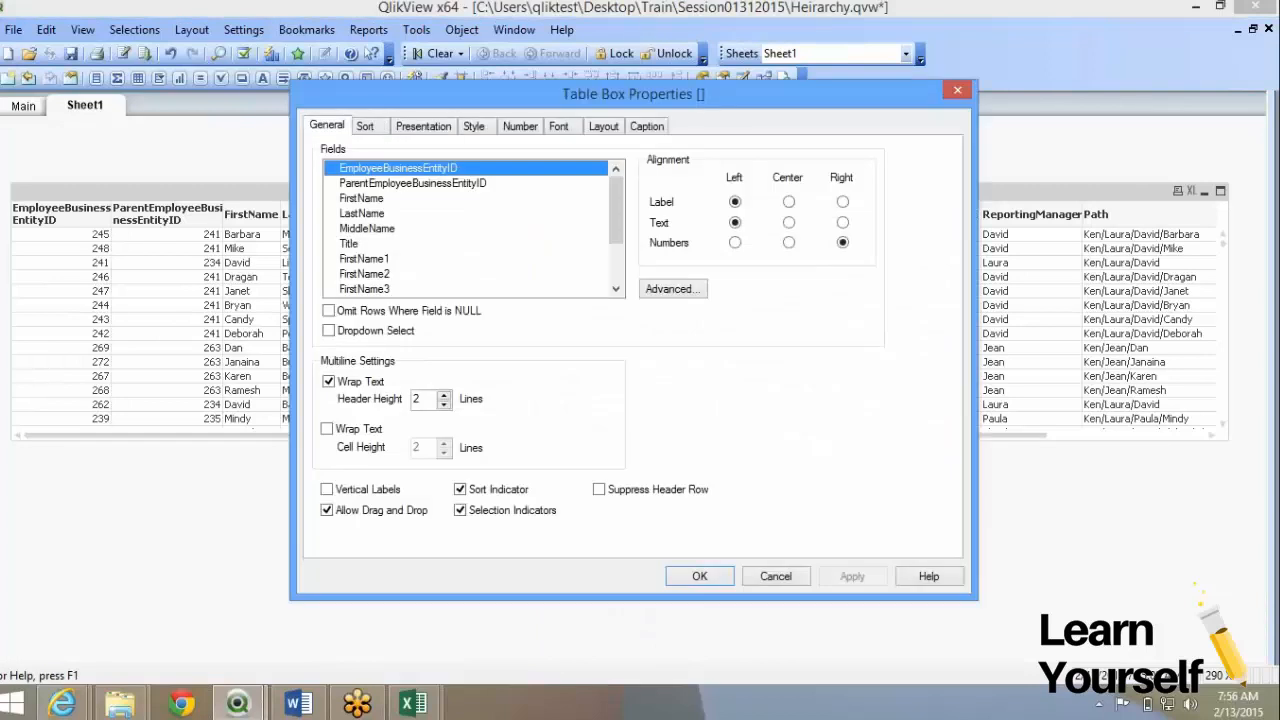
left_click(652, 298)
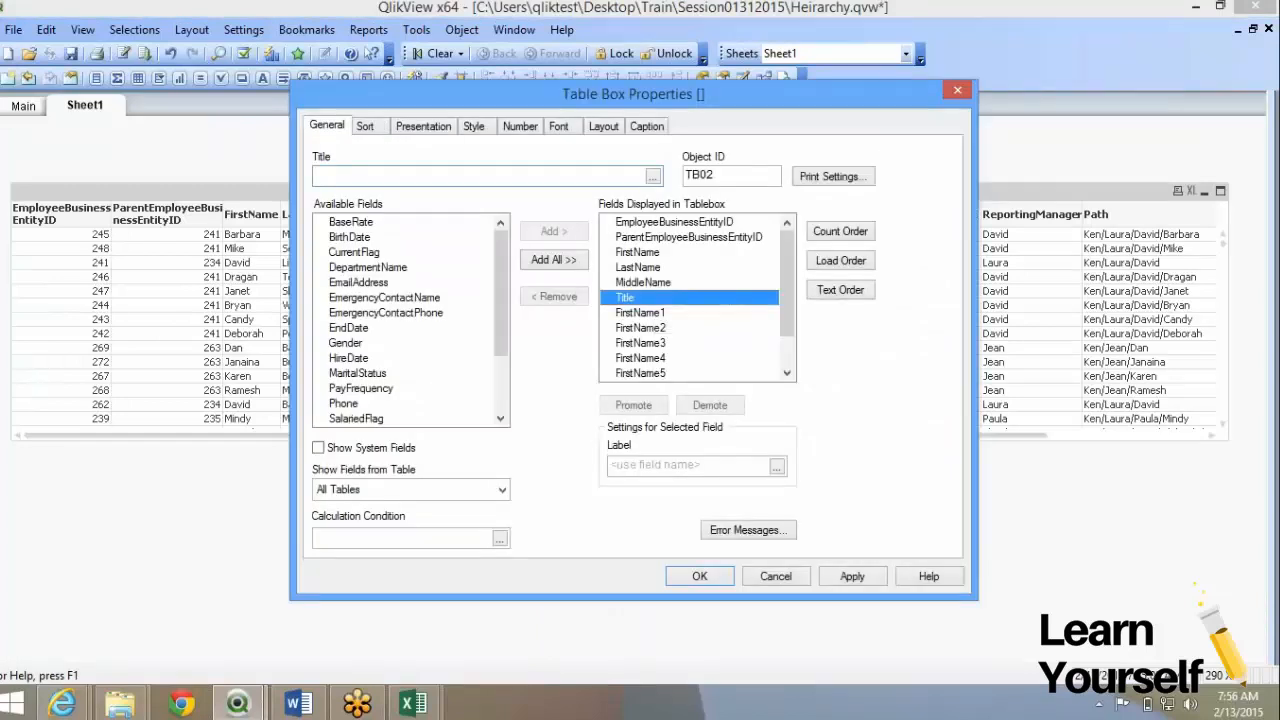
left_click(554, 297)
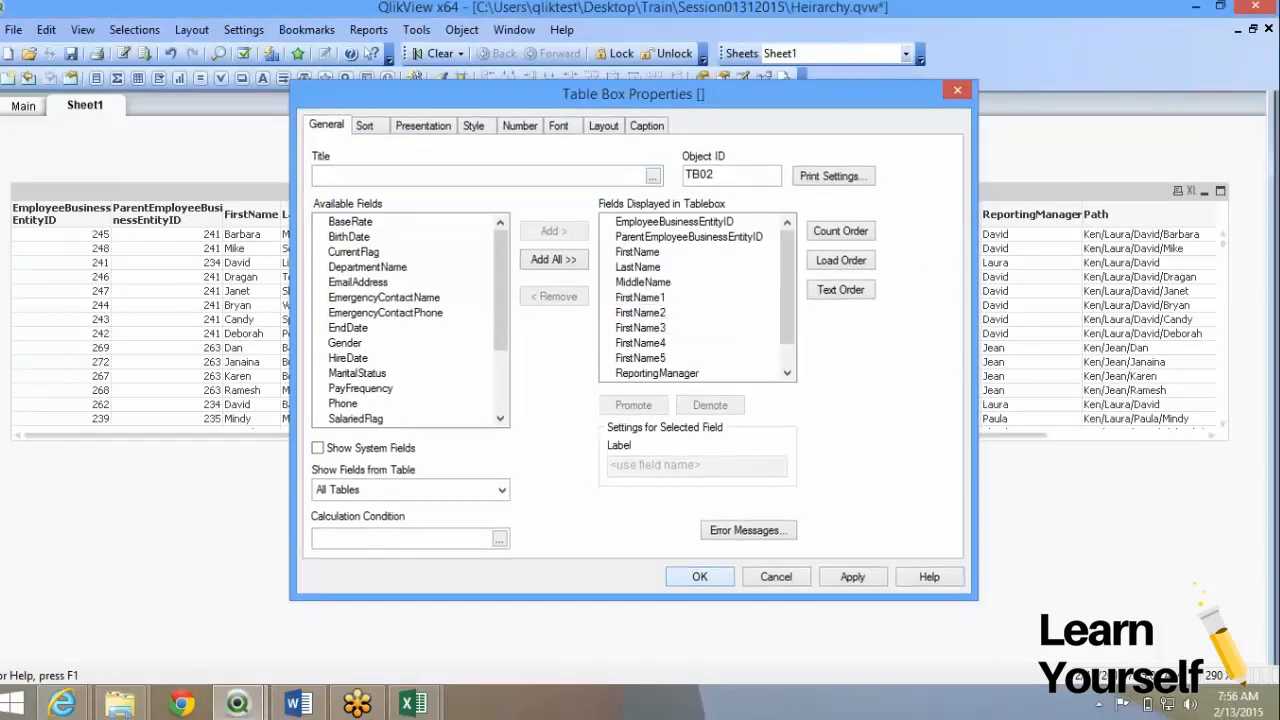
key("Return")
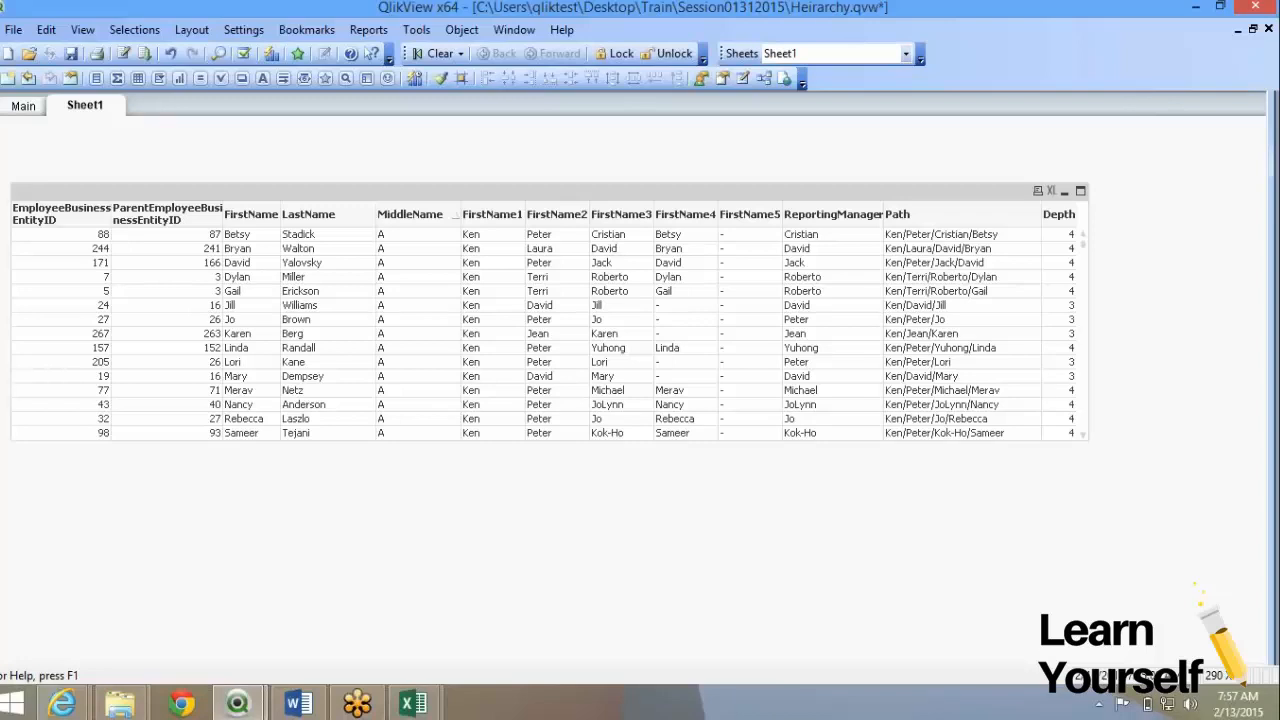
key("super+c")
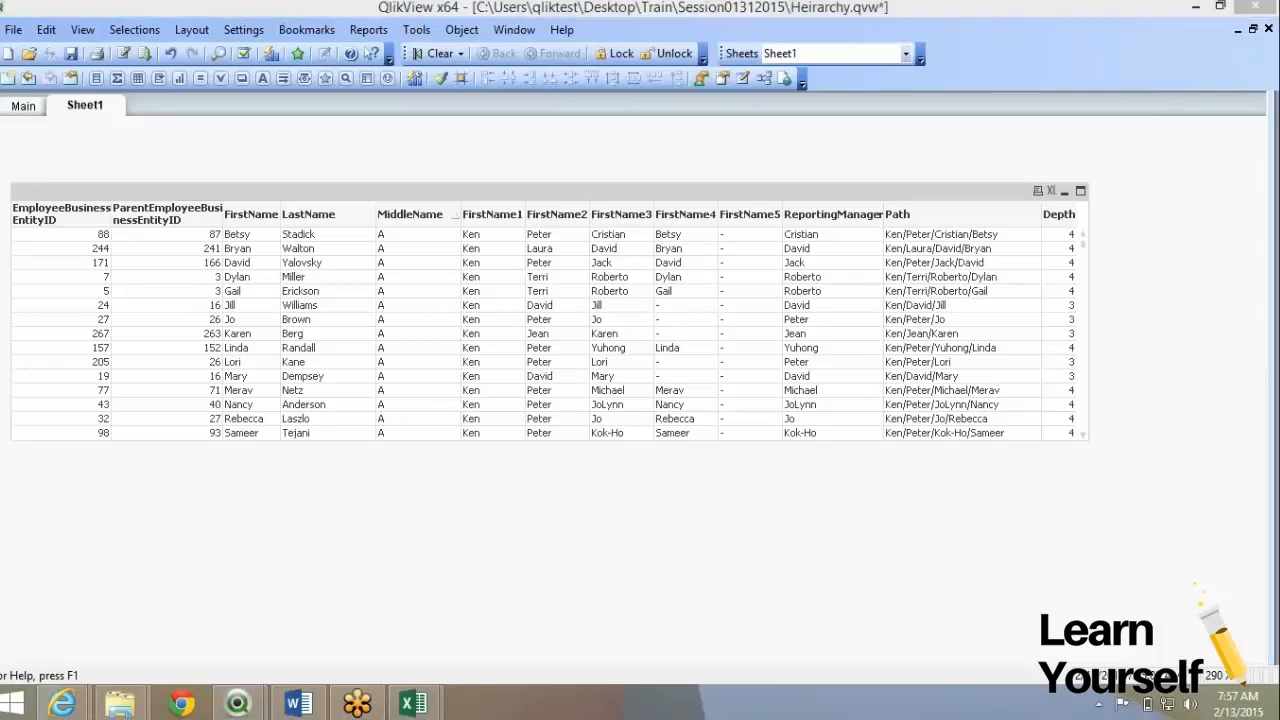
key("Escape")
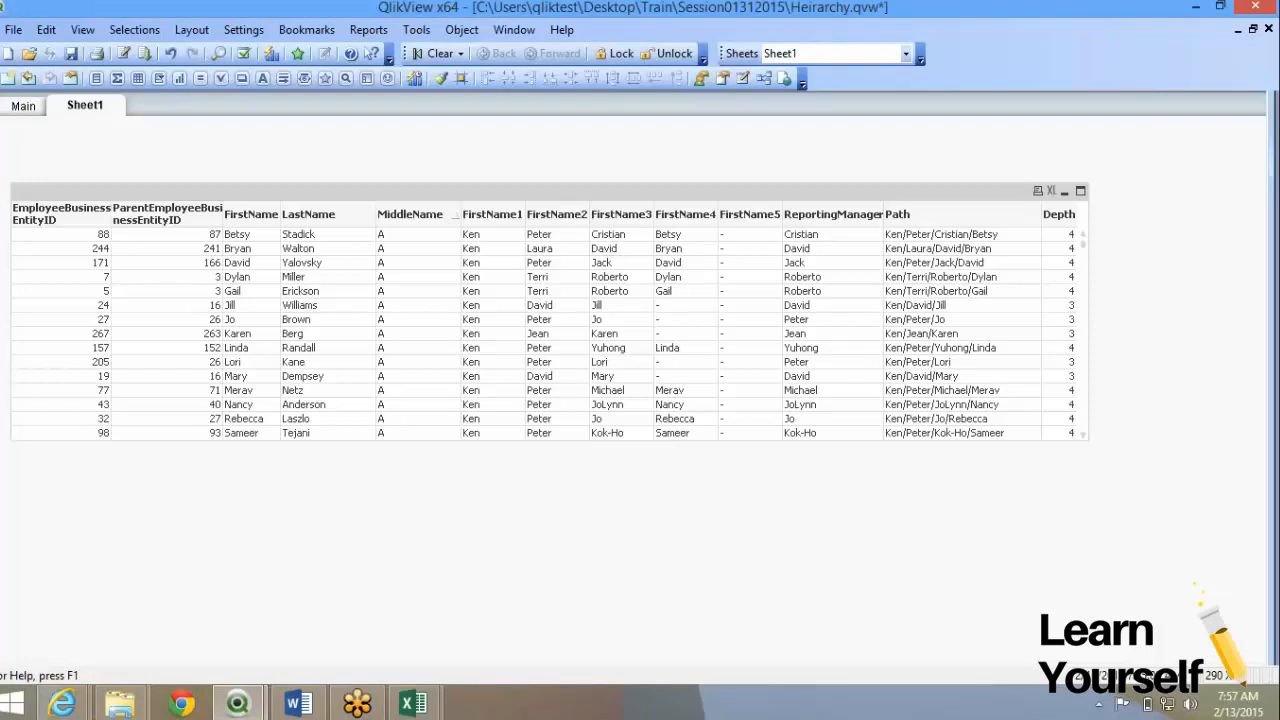
left_click(1062, 235)
key("super+c")
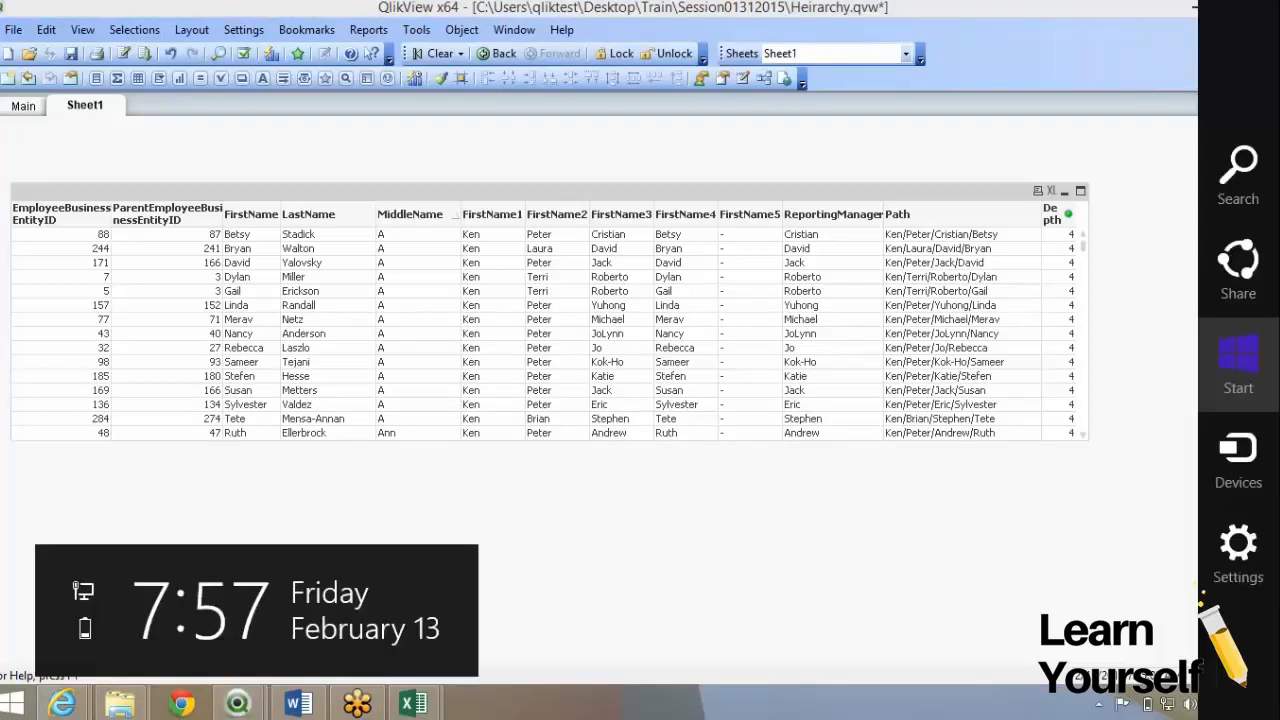
left_click(1062, 235)
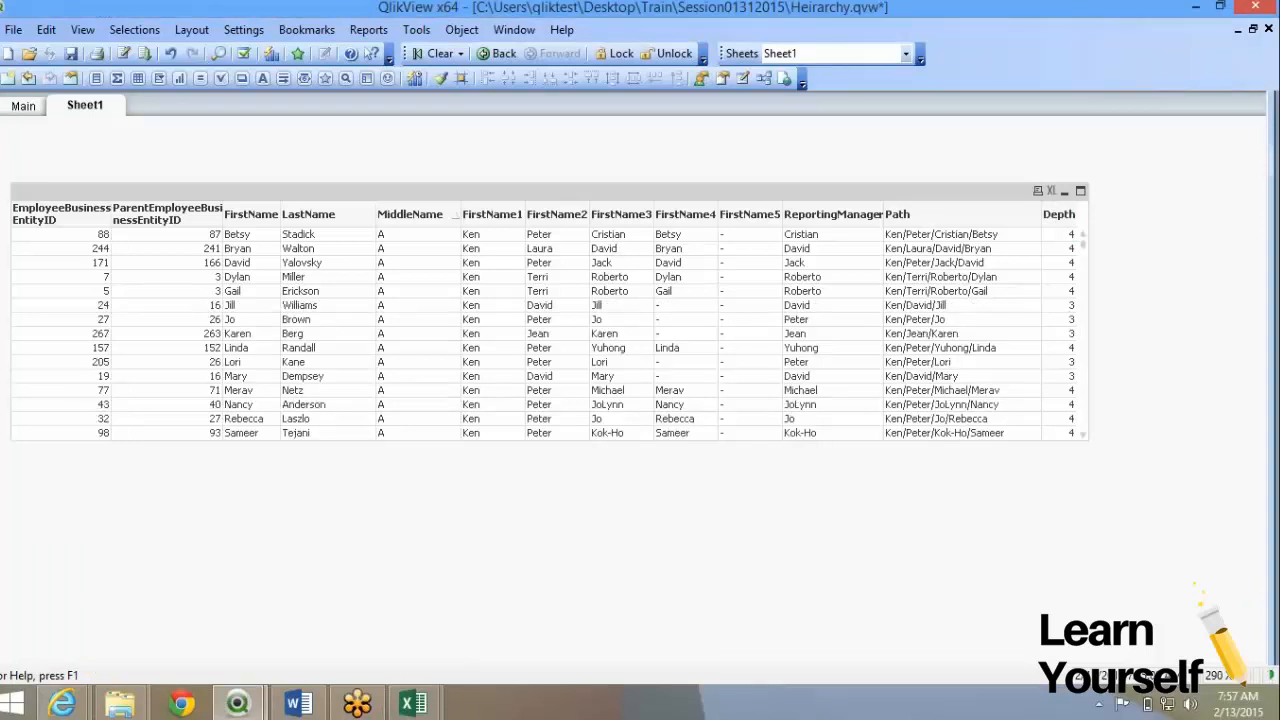
- Sort the table box by Depth in descending order and stretch its lower edge to show about two more rows
double_click(1059, 215)
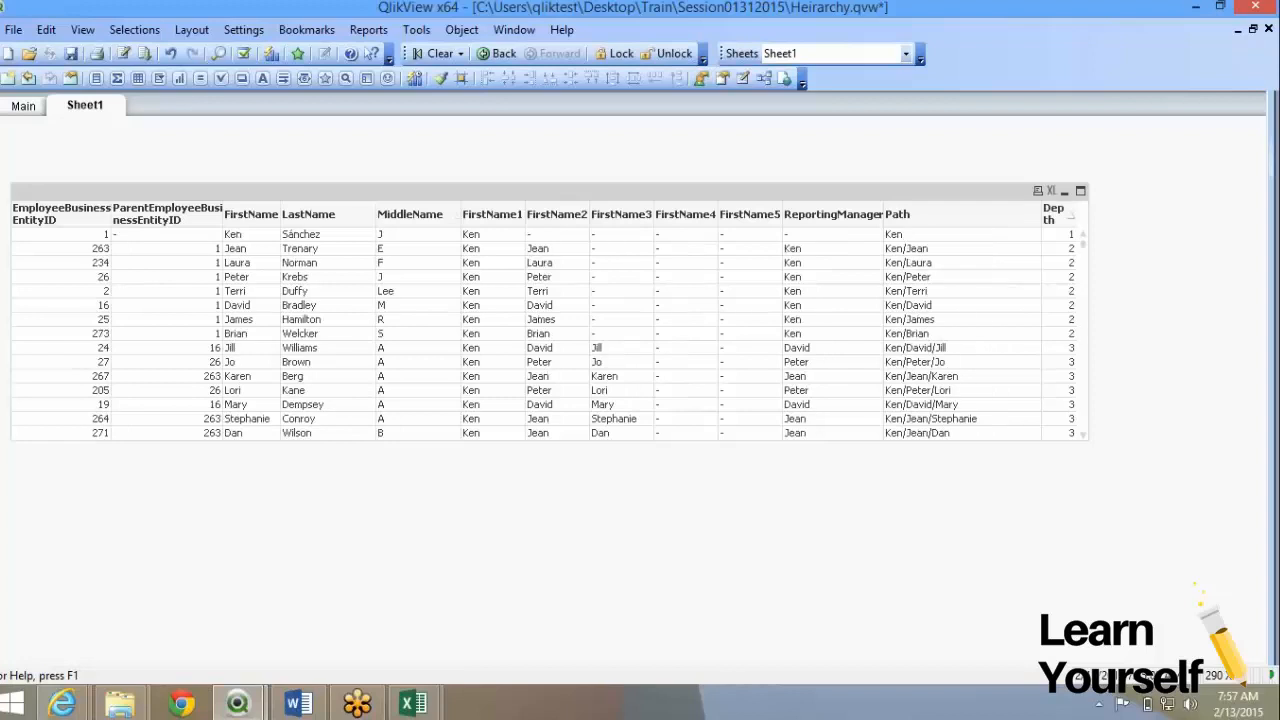
double_click(1059, 215)
scroll(549, 320, "down", 1)
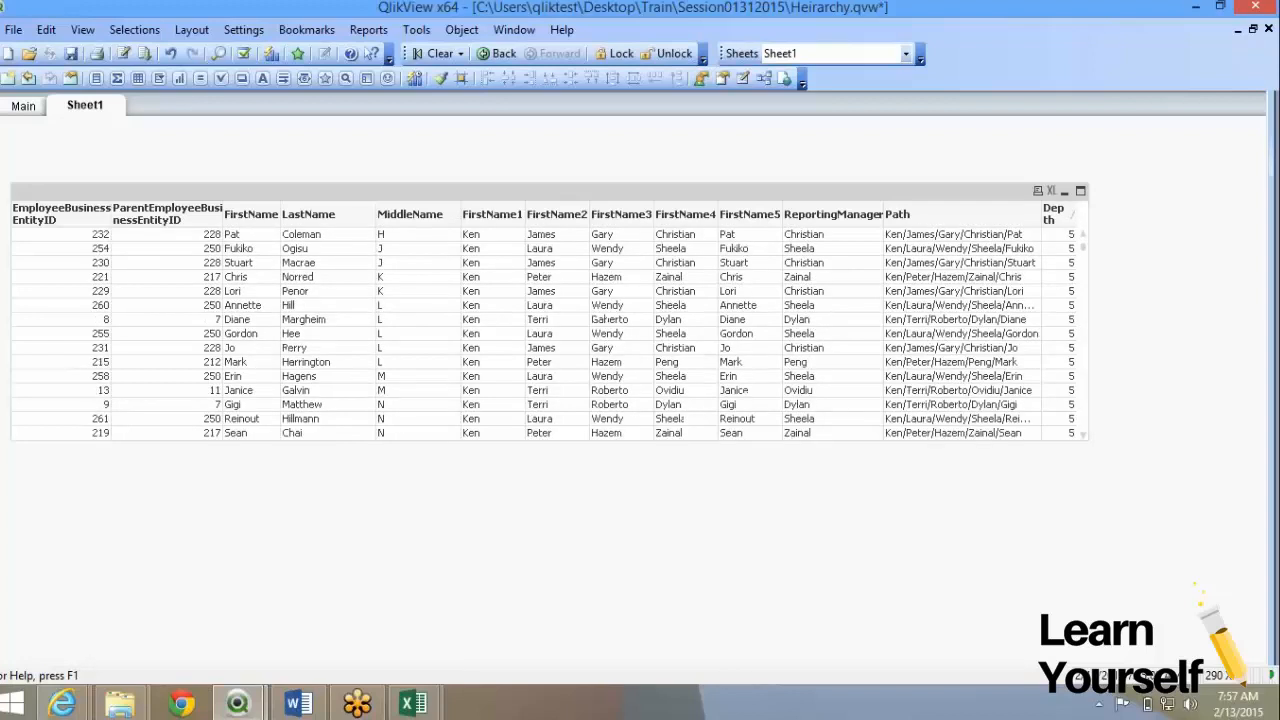
scroll(549, 320, "down", 6)
scroll(549, 320, "up", 8)
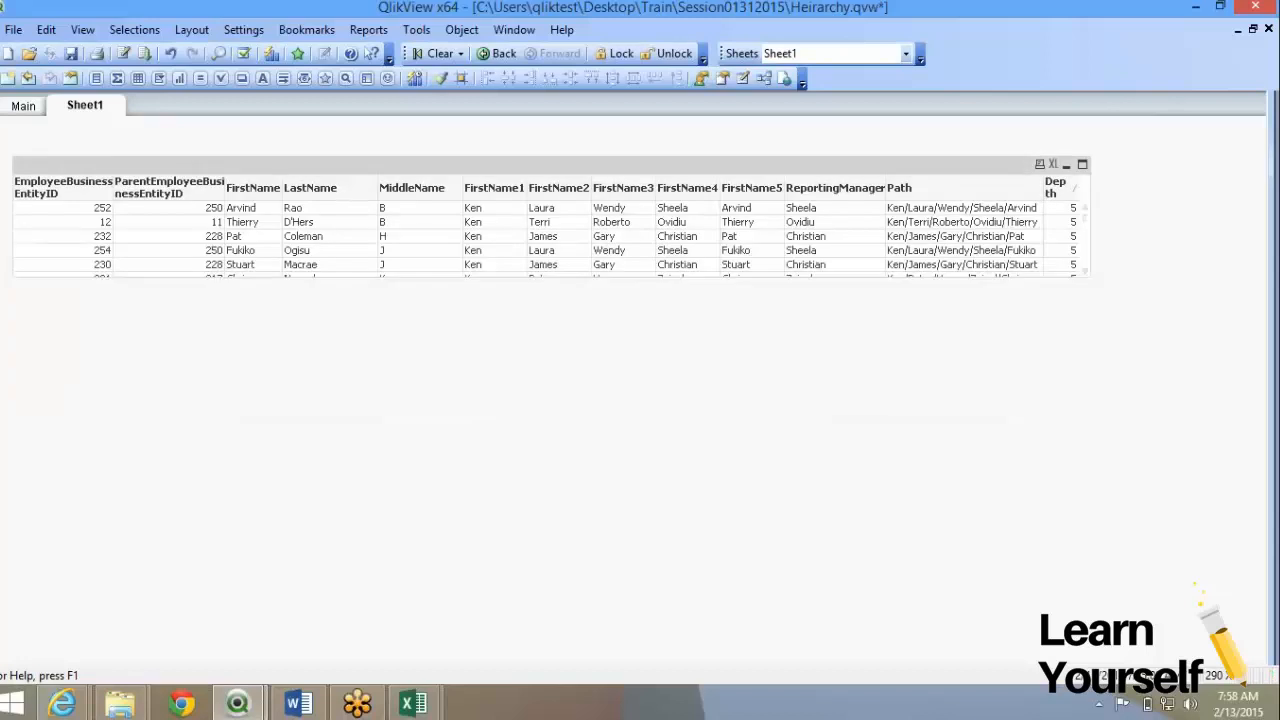
left_click_drag(551, 277, 551, 305)
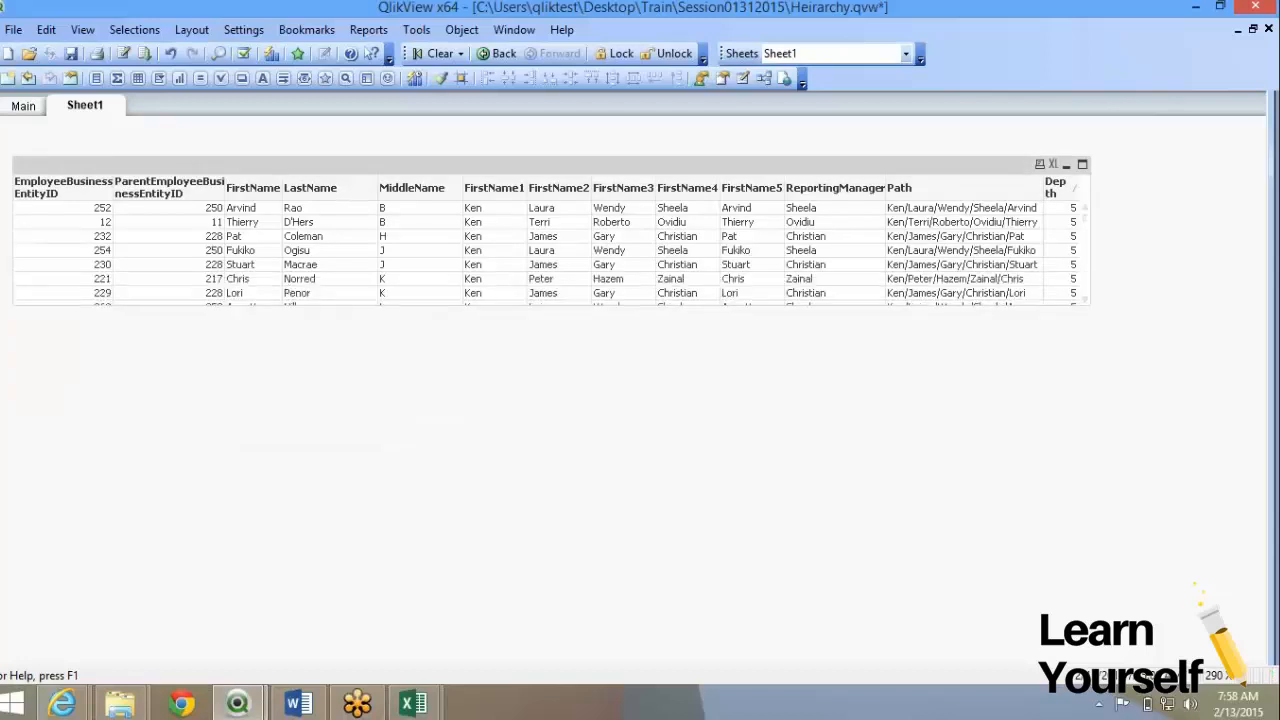
right_click(331, 405)
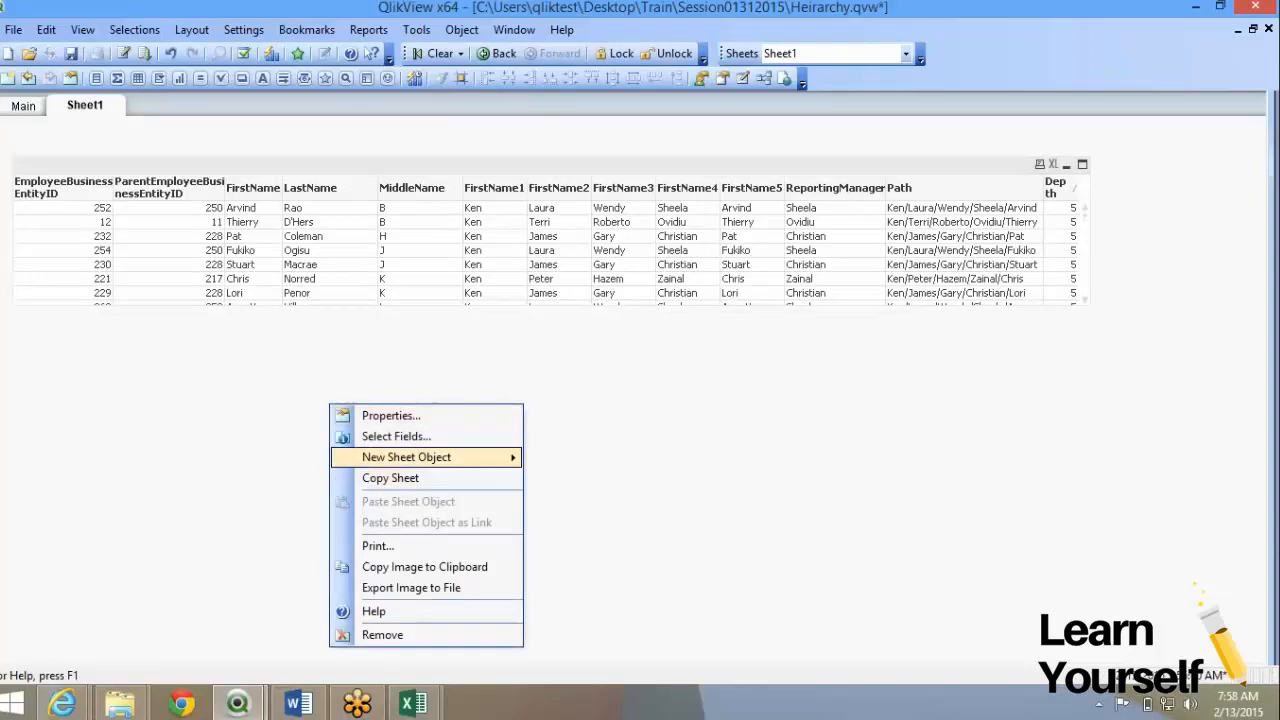
mouse_move(430, 457)
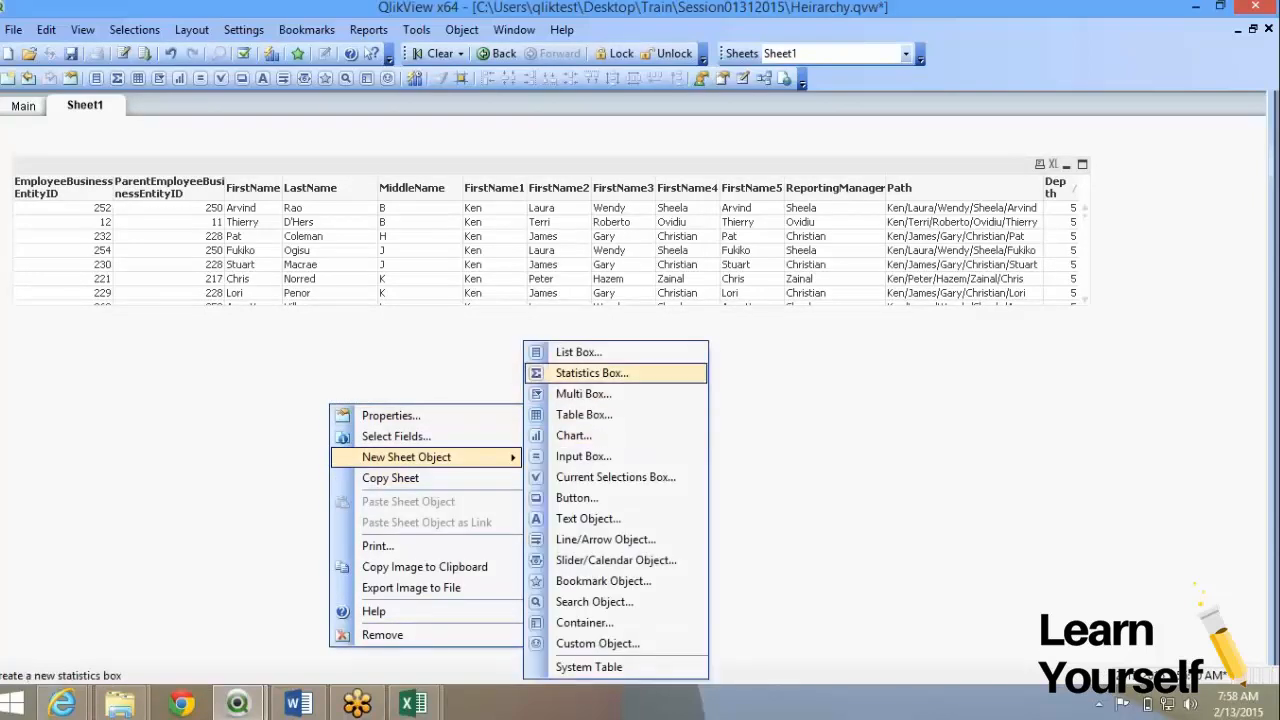
left_click(578, 352)
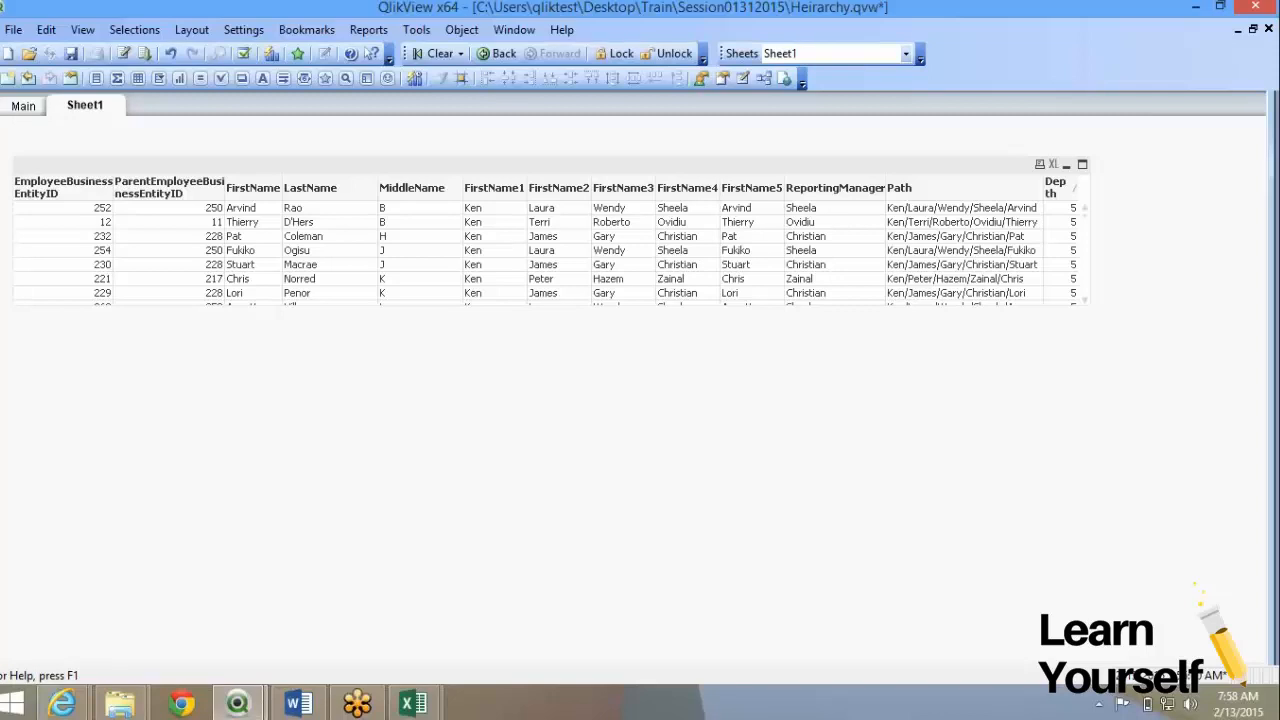
- Create a list box for the Path field in the empty area below the table box
right_click(131, 331)
mouse_move(200, 385)
left_click(370, 352)
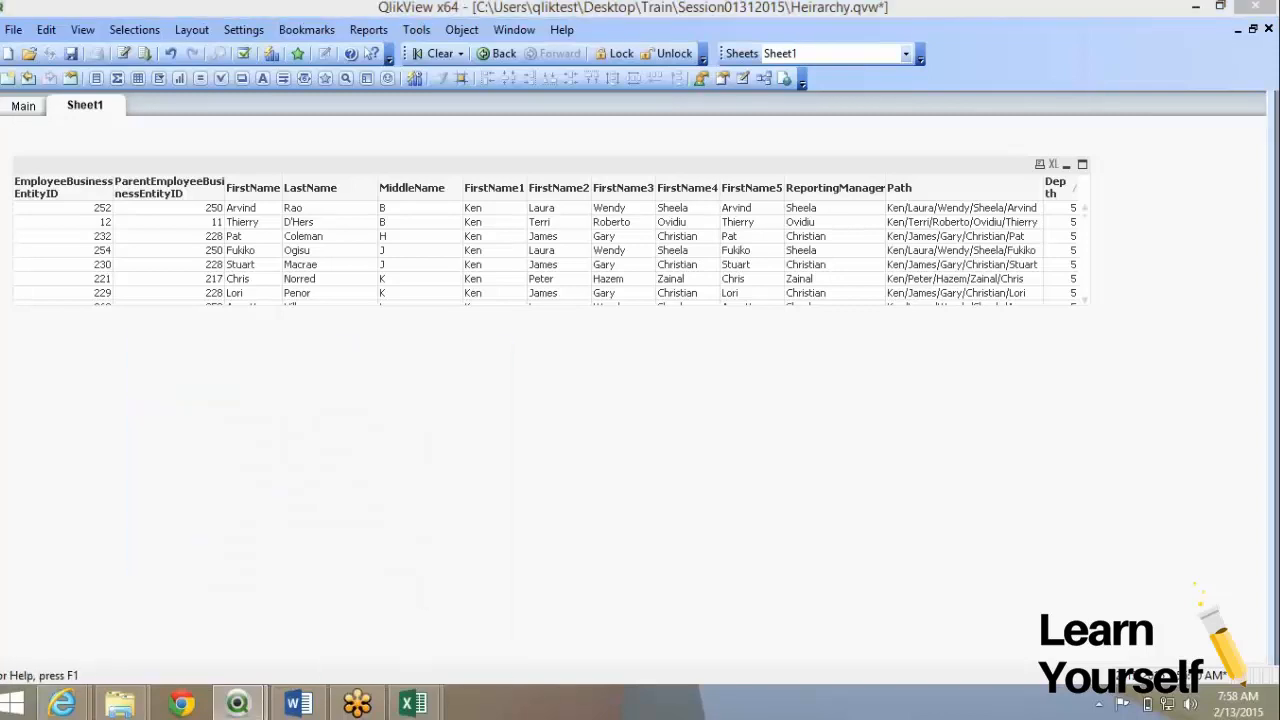
left_click(615, 220)
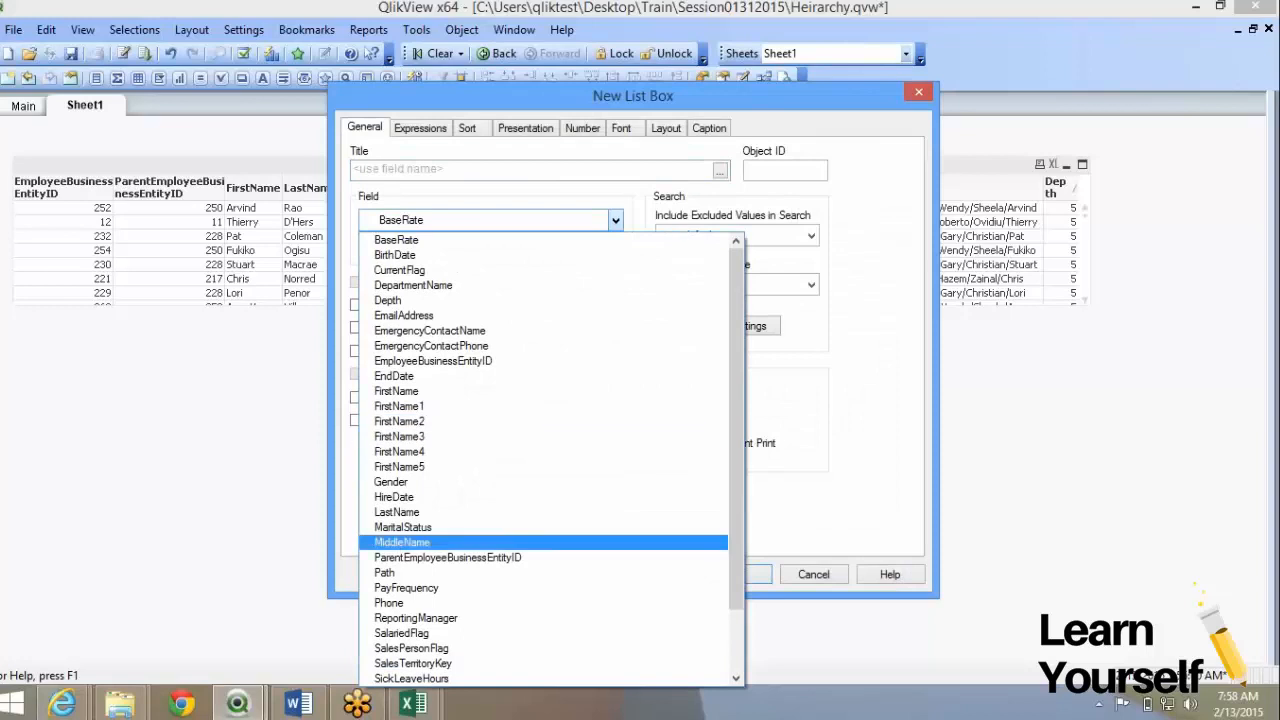
left_click(406, 588)
left_click(615, 220)
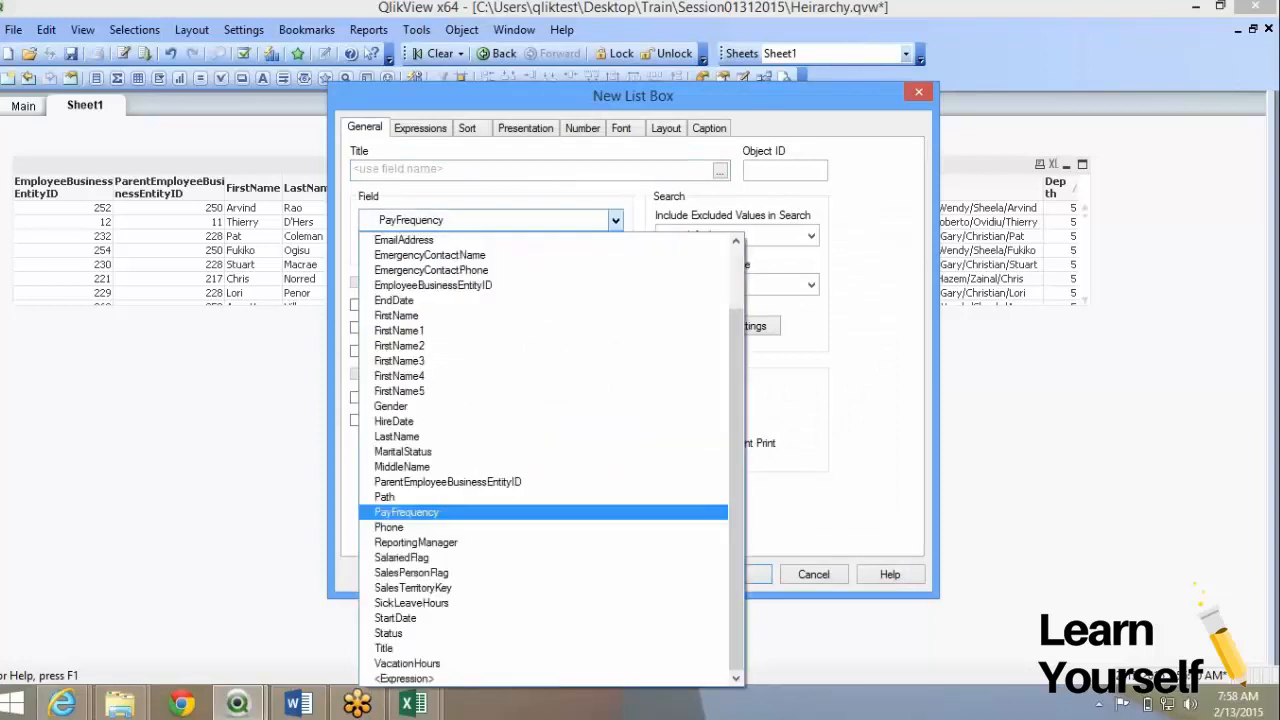
left_click(390, 497)
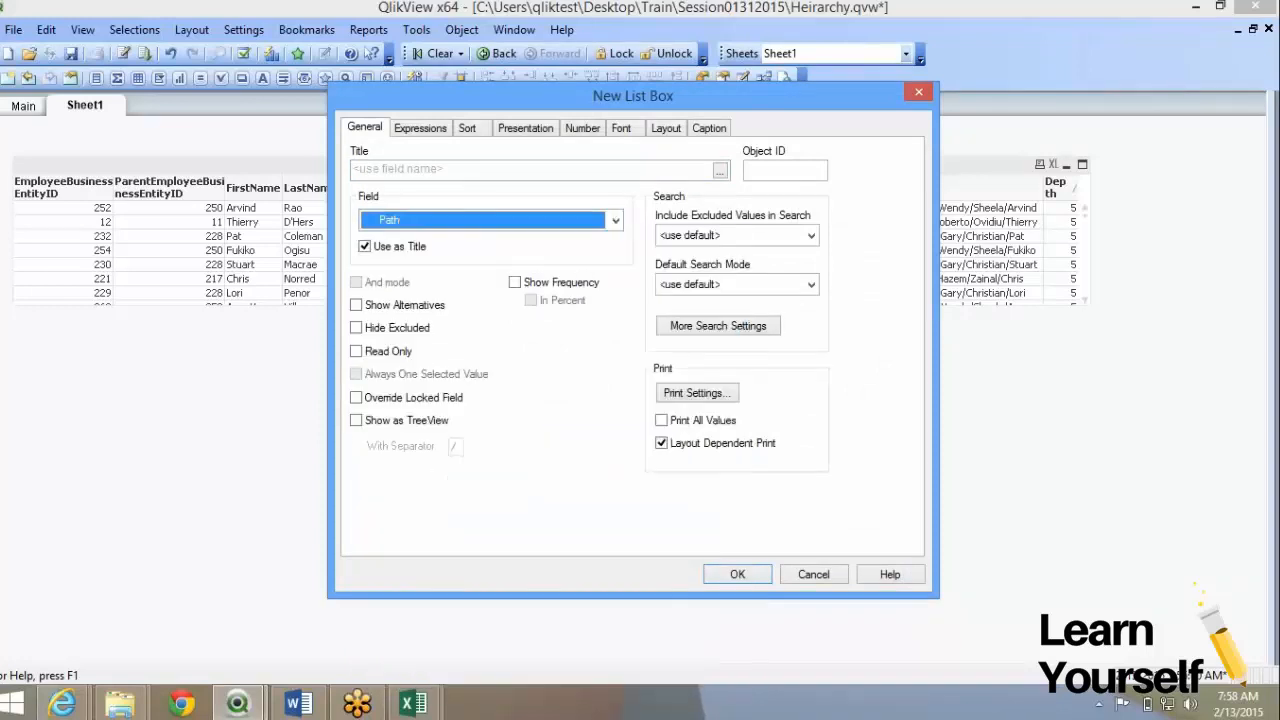
left_click(737, 574)
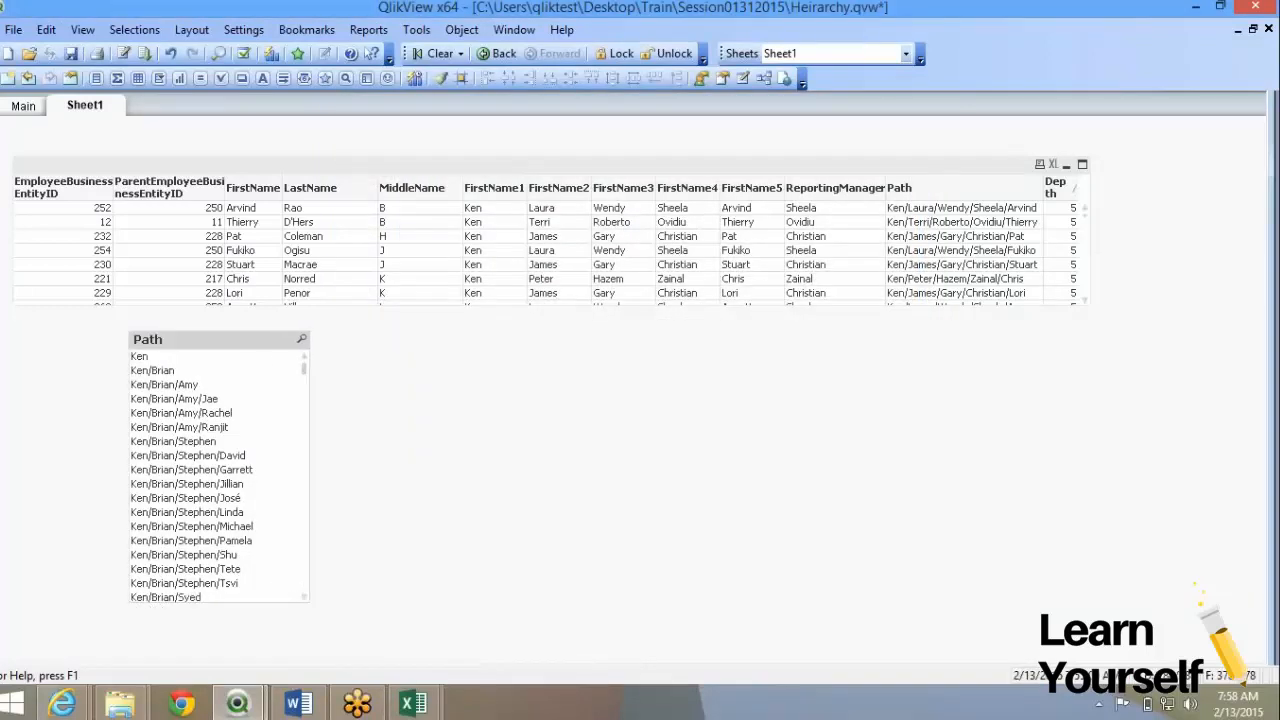
- Show the Path list box as a TreeView with "/" as the separator
right_click(176, 341)
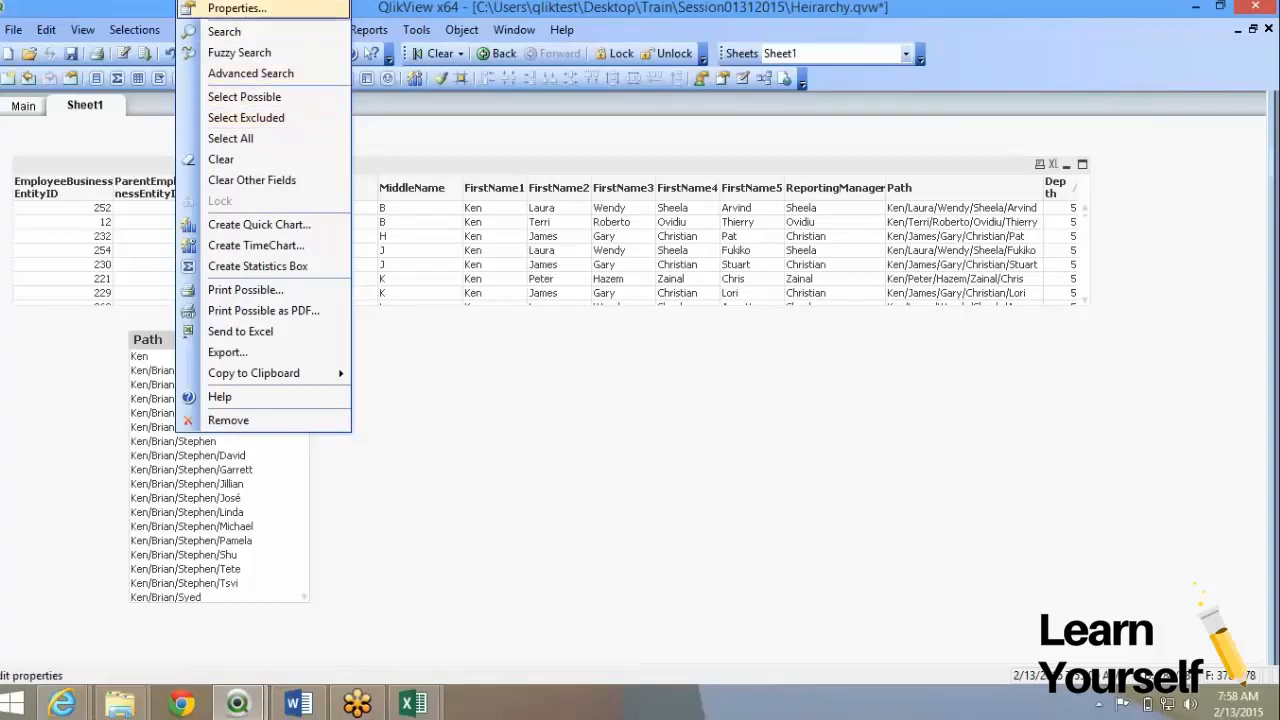
left_click(237, 8)
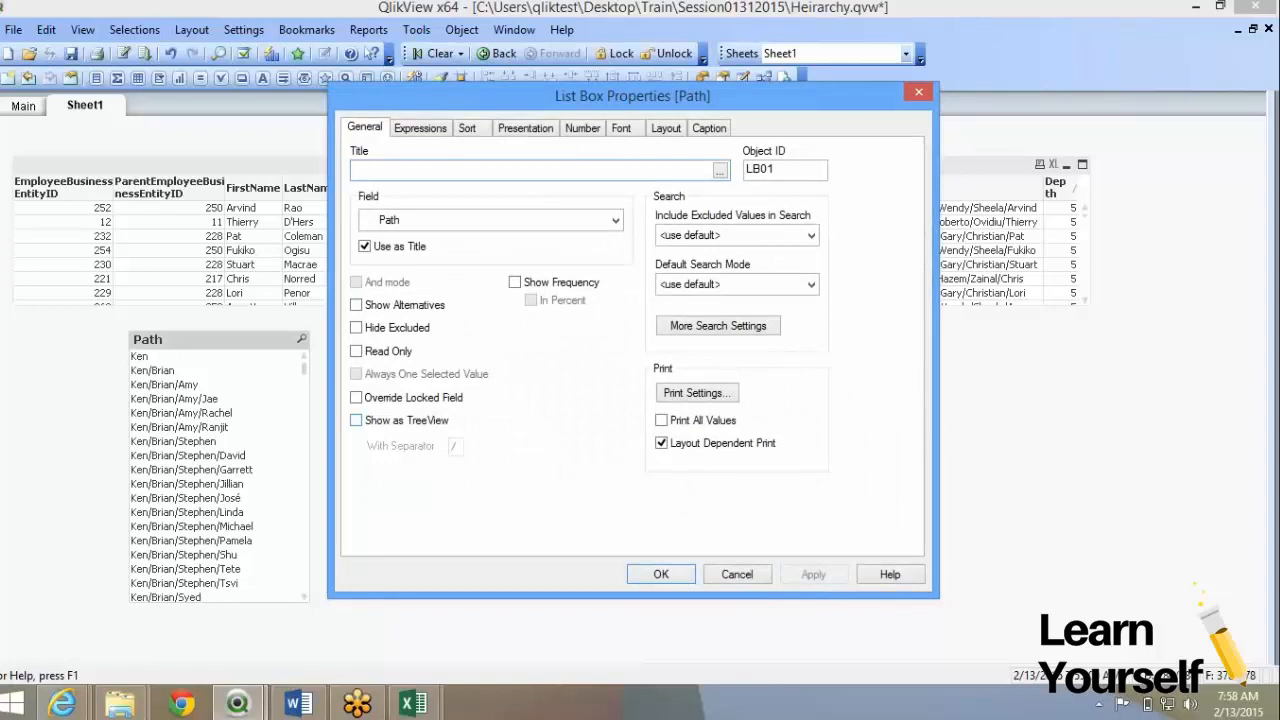
left_click(356, 420)
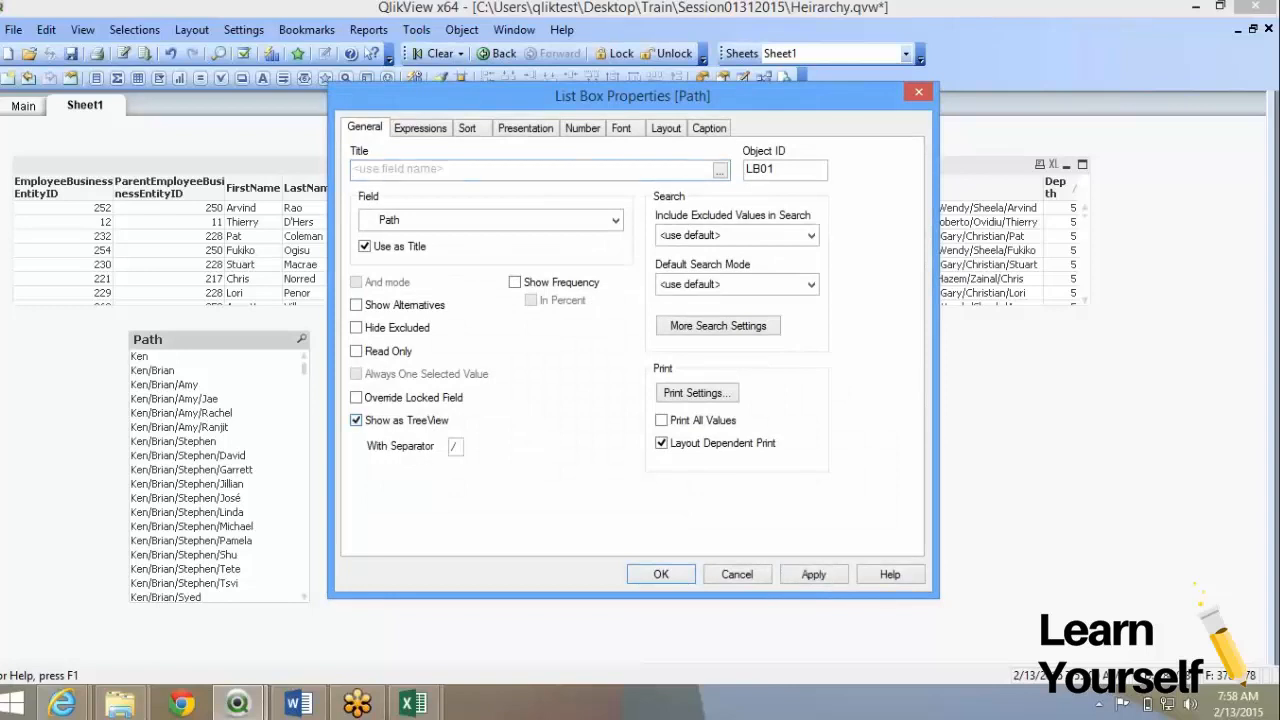
double_click(455, 446)
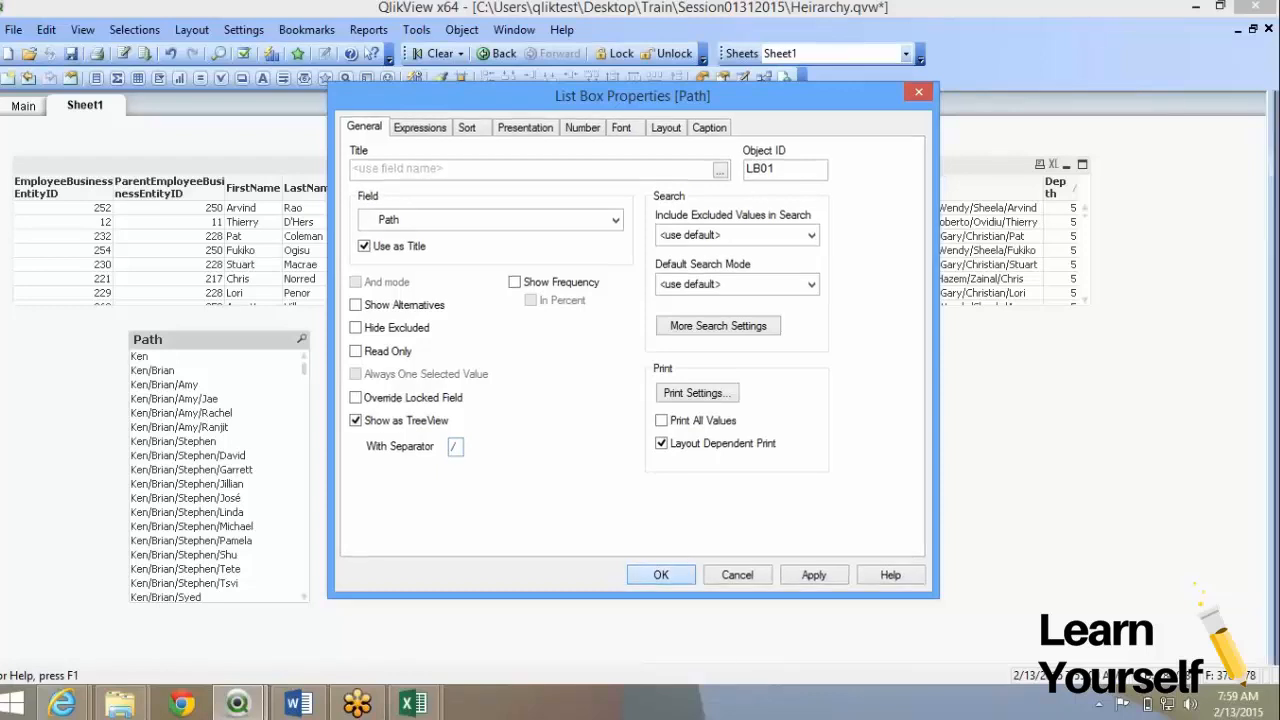
key("Return")
- Expand the Path tree's root, the first manager under it and that manager's first subordinate
left_click(136, 357)
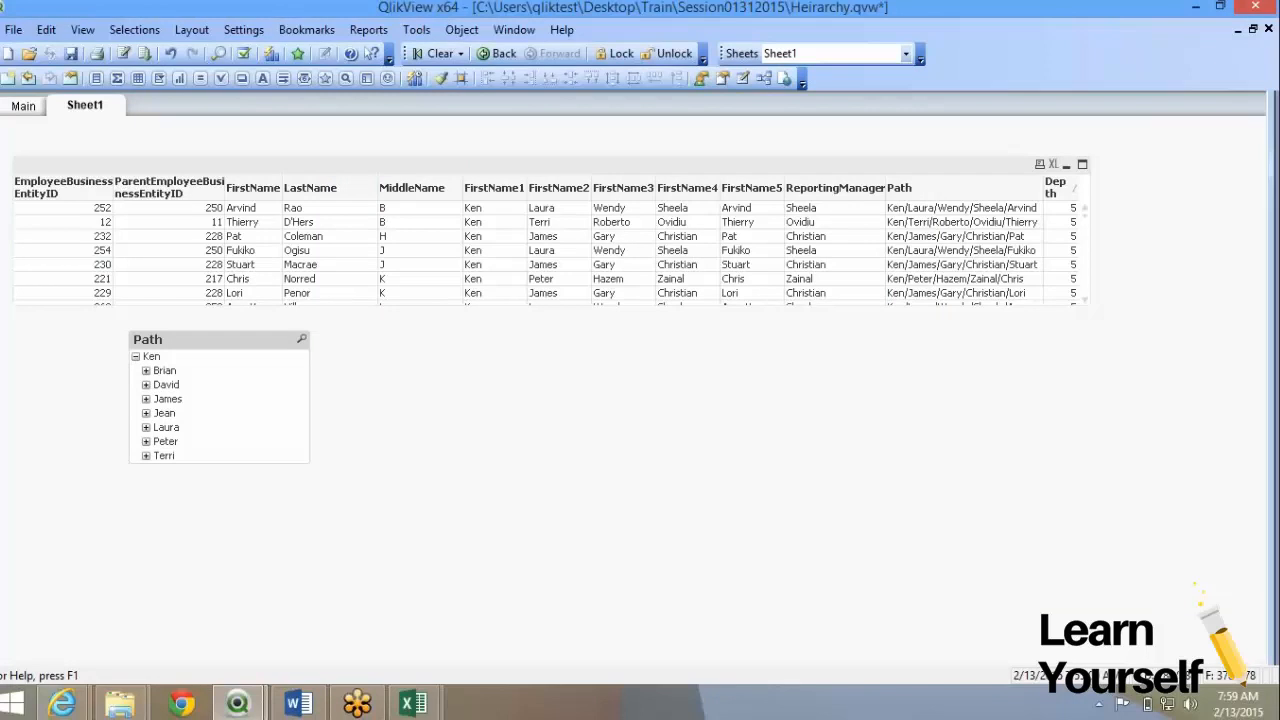
left_click(146, 371)
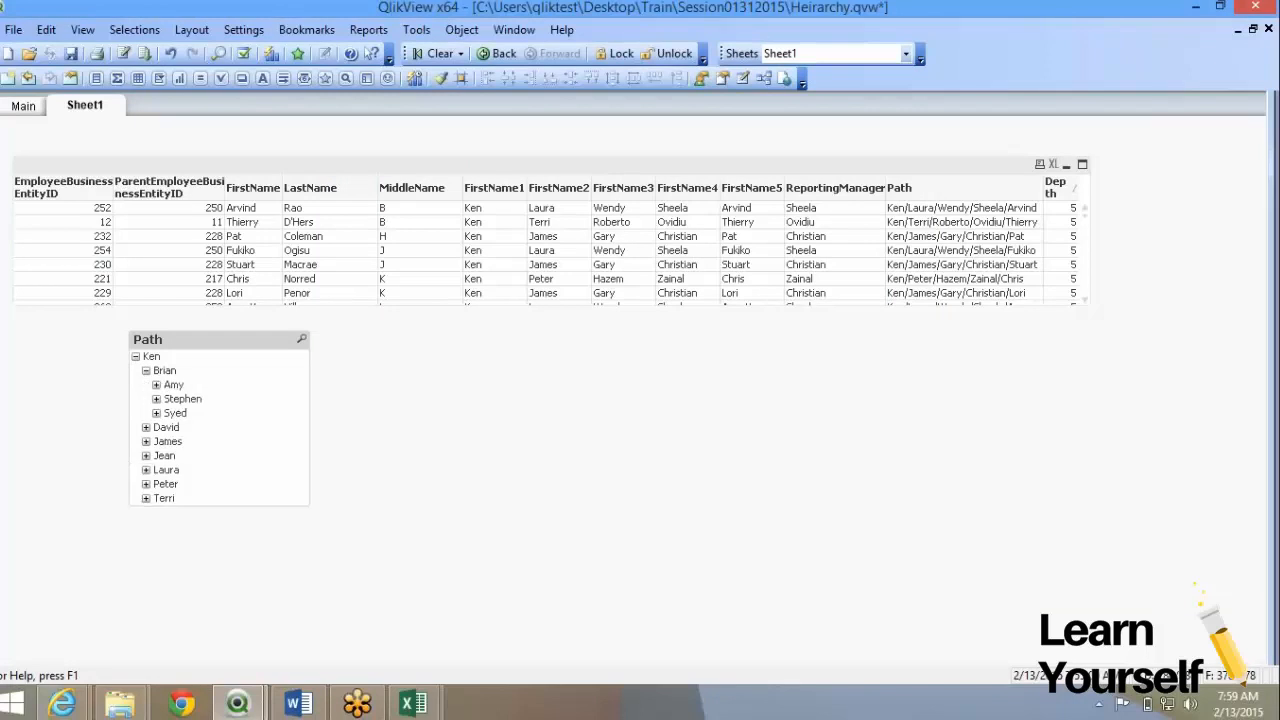
left_click(156, 385)
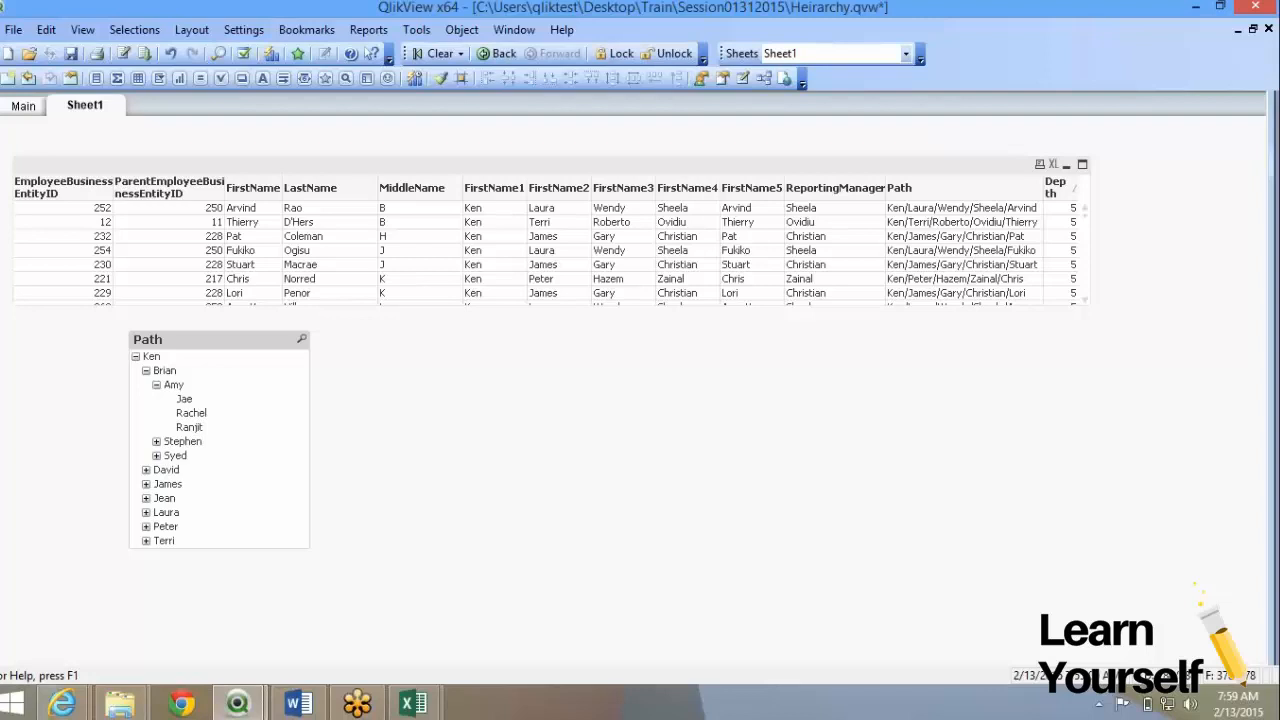
- Extend the table box upward to show more rows, and make a trial selection in FirstName1 and step back from it
left_click_drag(552, 157, 552, 132)
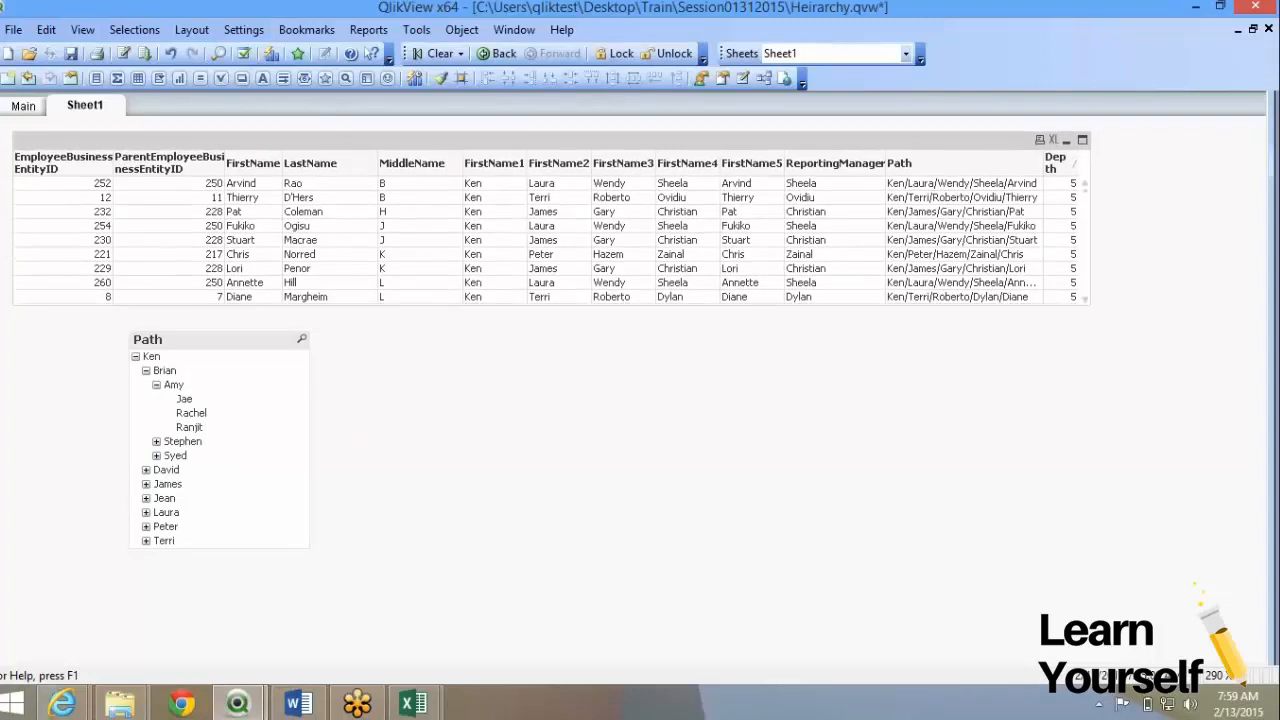
left_click(600, 420)
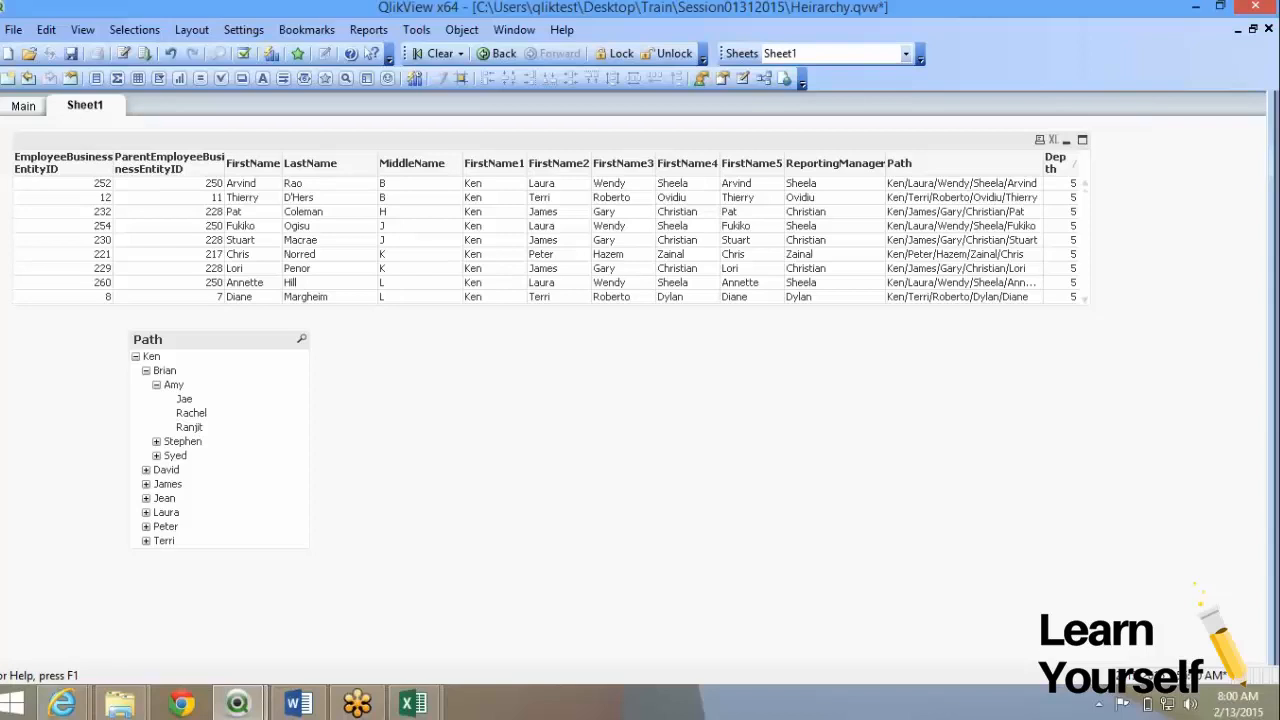
left_click(482, 184)
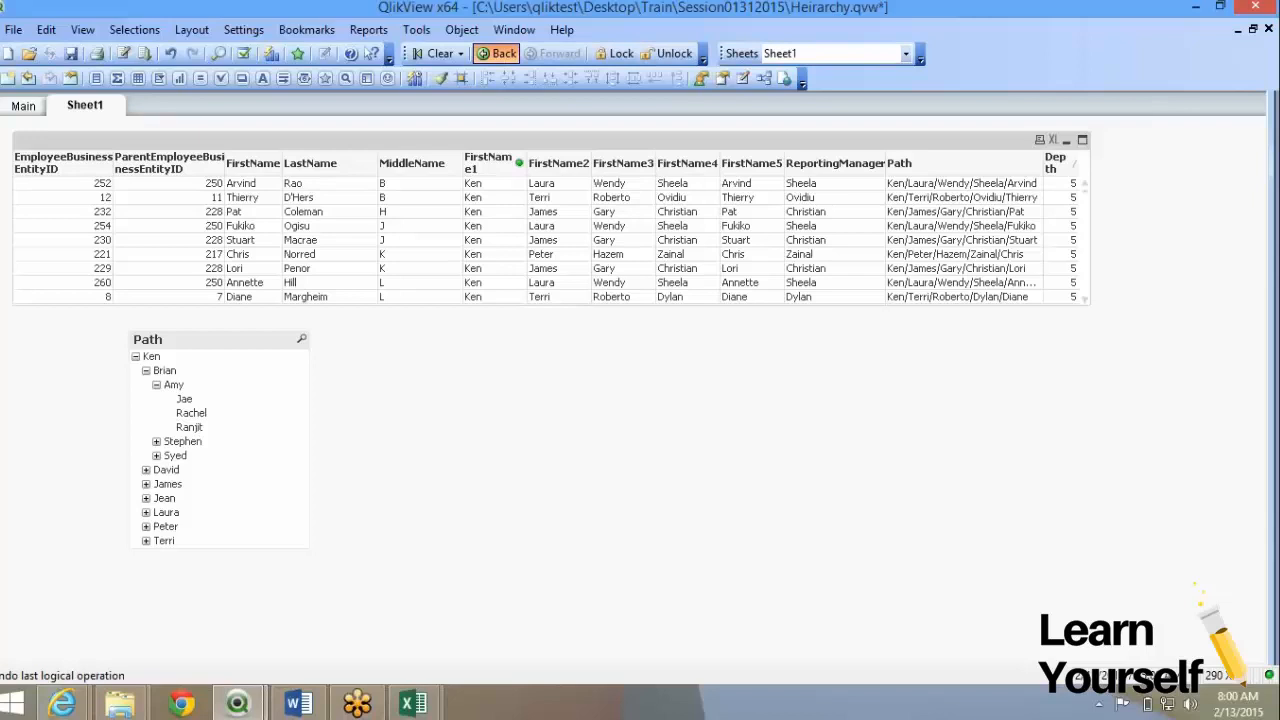
left_click(497, 53)
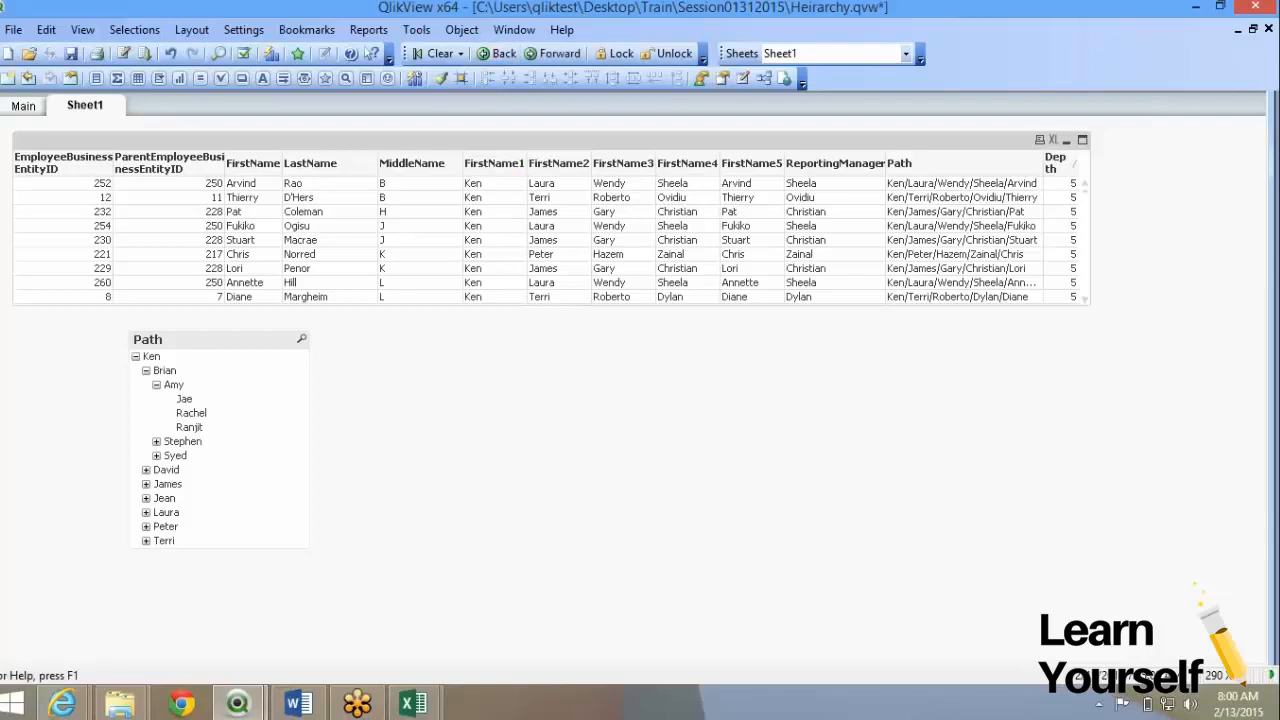
- Switch to the Training Curriculum document in Word and review the list of topics around the hierarchy entry
mouse_move(120, 703)
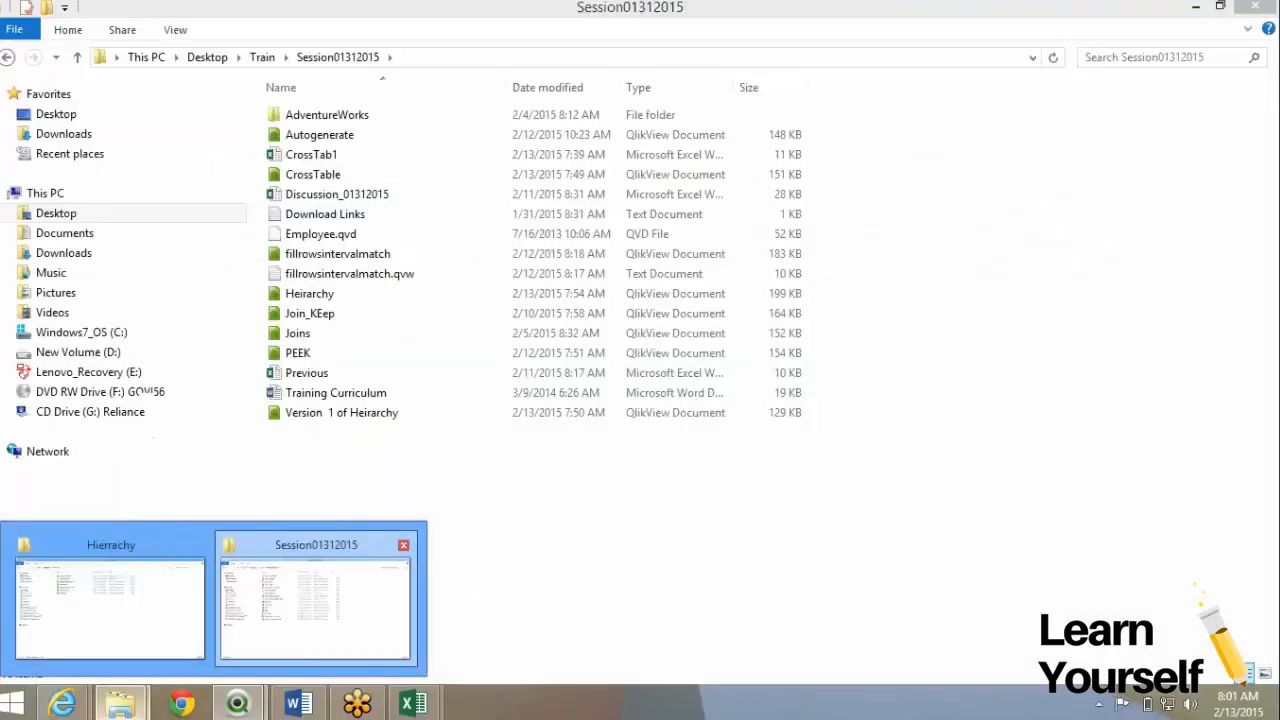
left_click(317, 593)
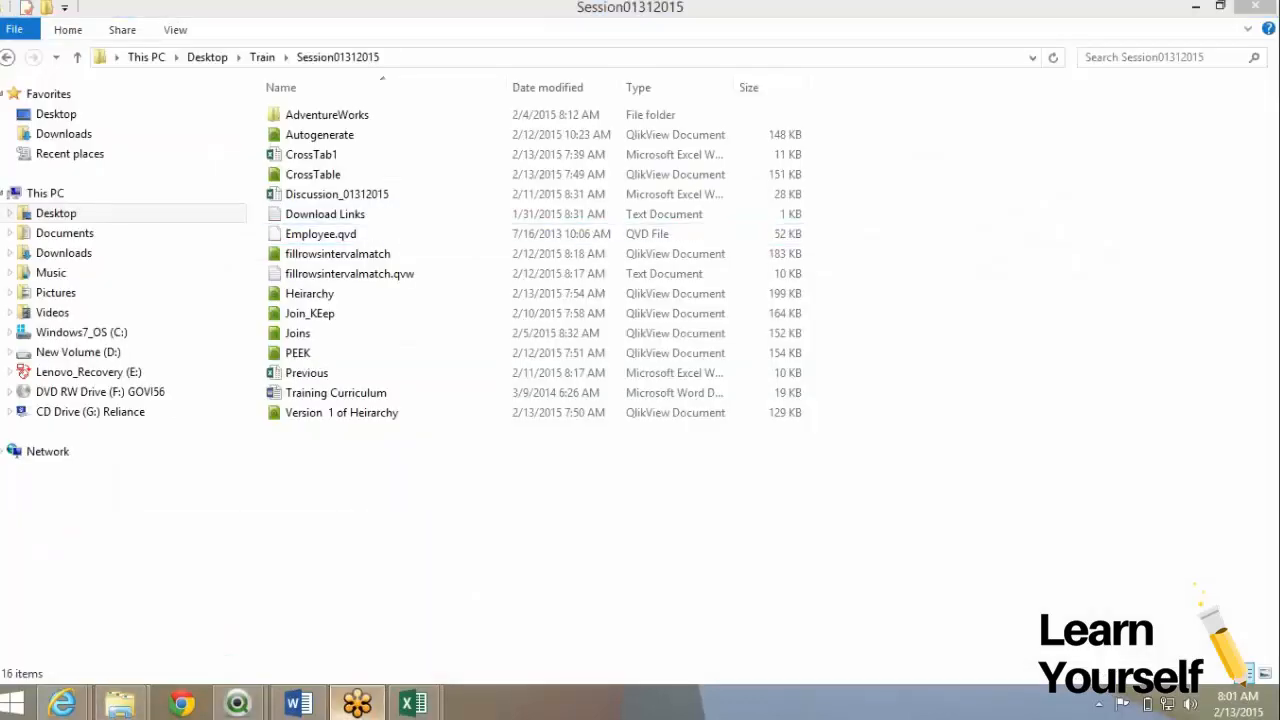
left_click(298, 703)
scroll(624, 400, "up", 3)
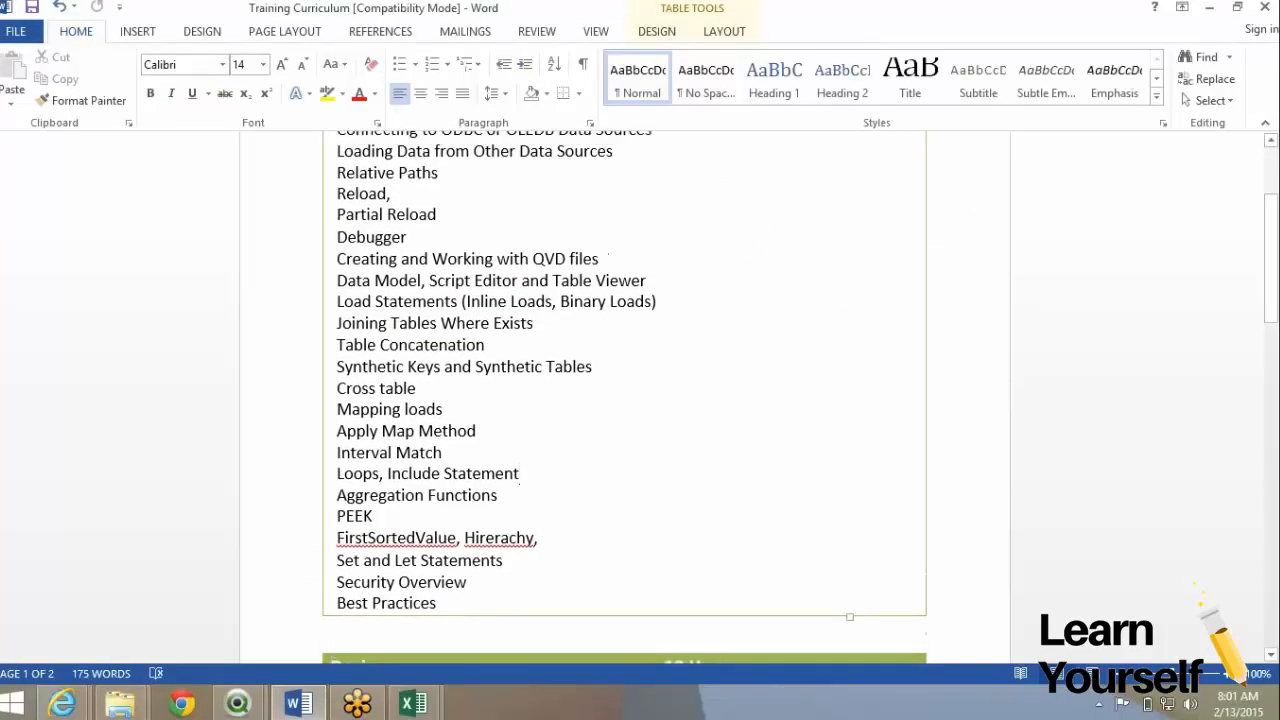
- Highlight the Developer topics from Script Editor through Reload in yellow
scroll(624, 400, "up", 1)
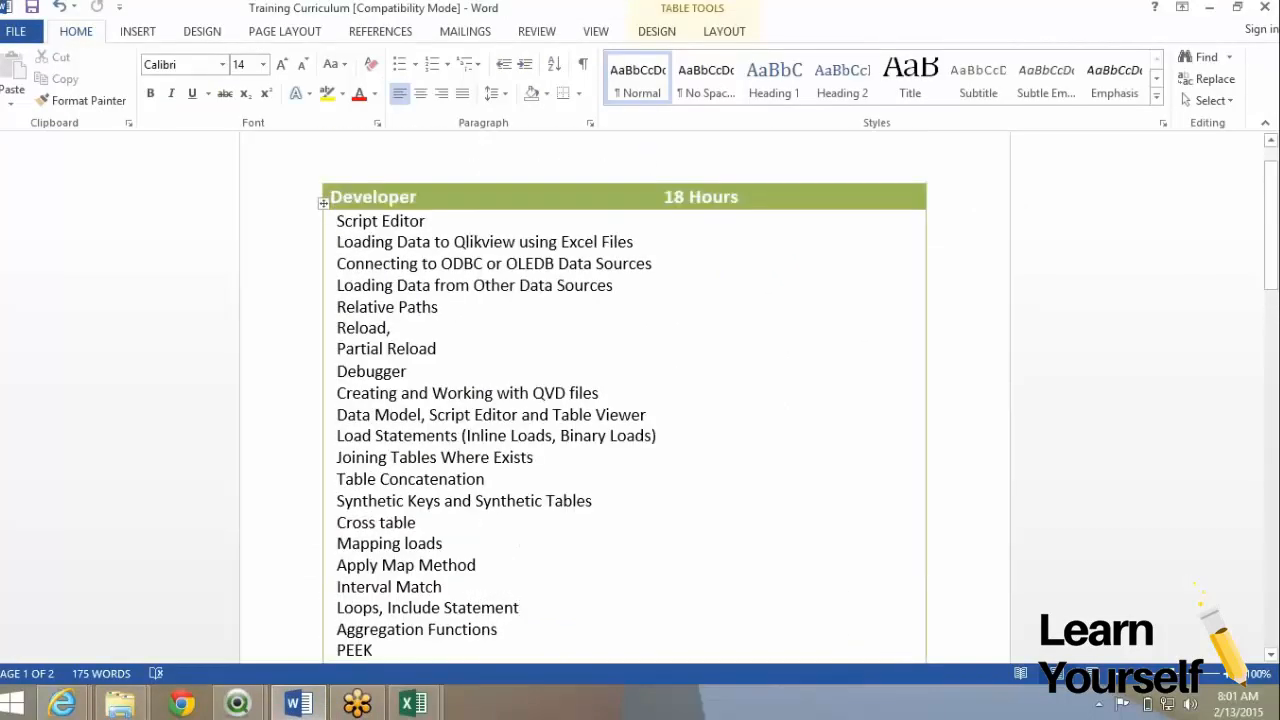
left_click_drag(422, 285, 420, 221)
left_click(439, 307)
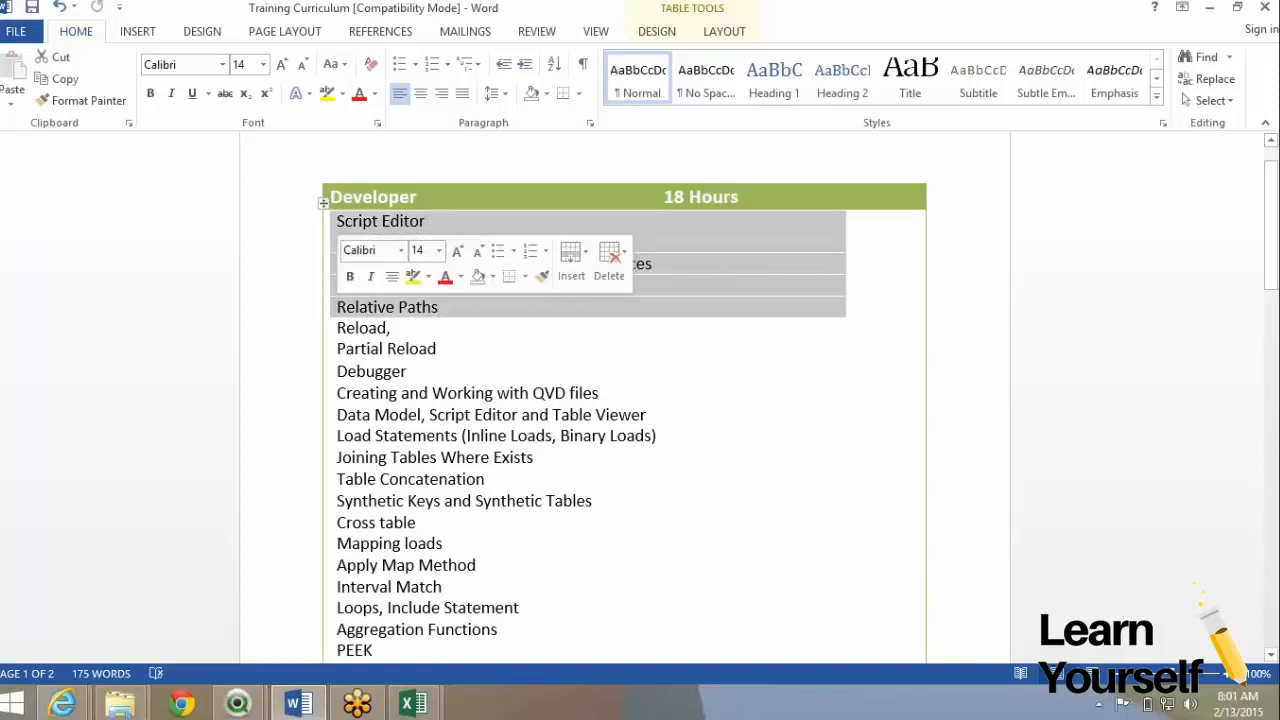
left_click(327, 93)
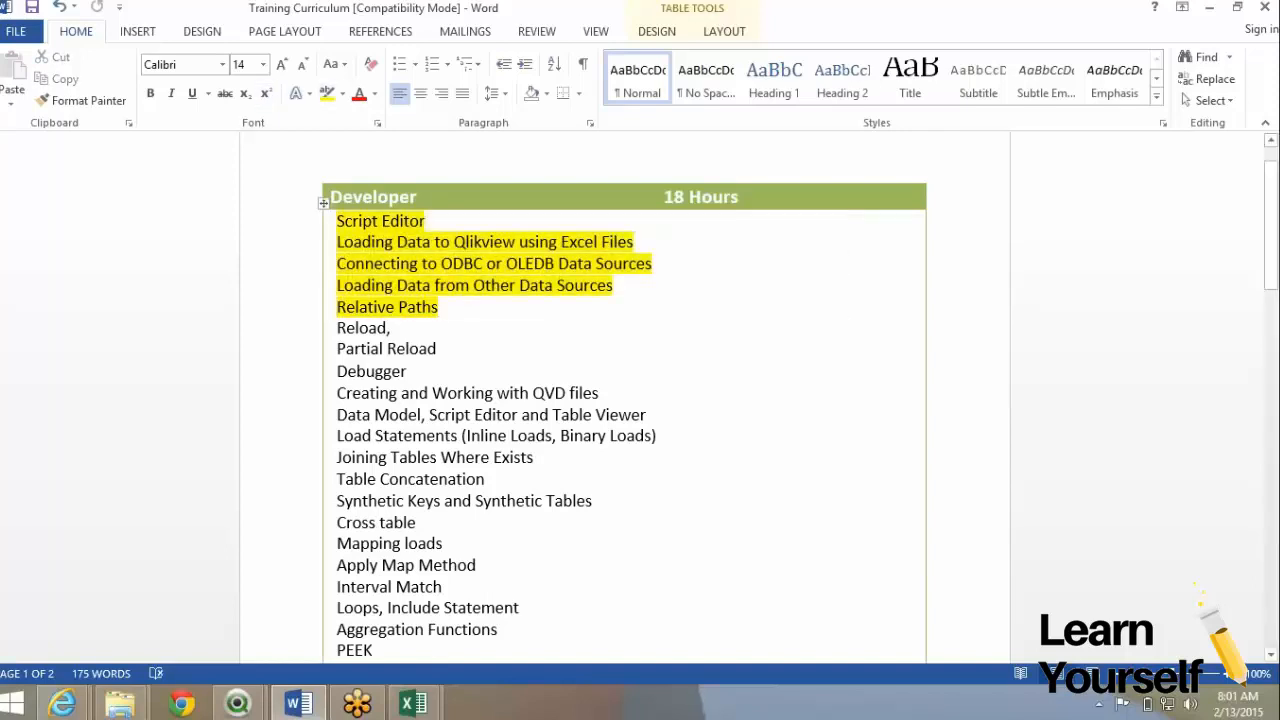
scroll(620, 400, "down", 2)
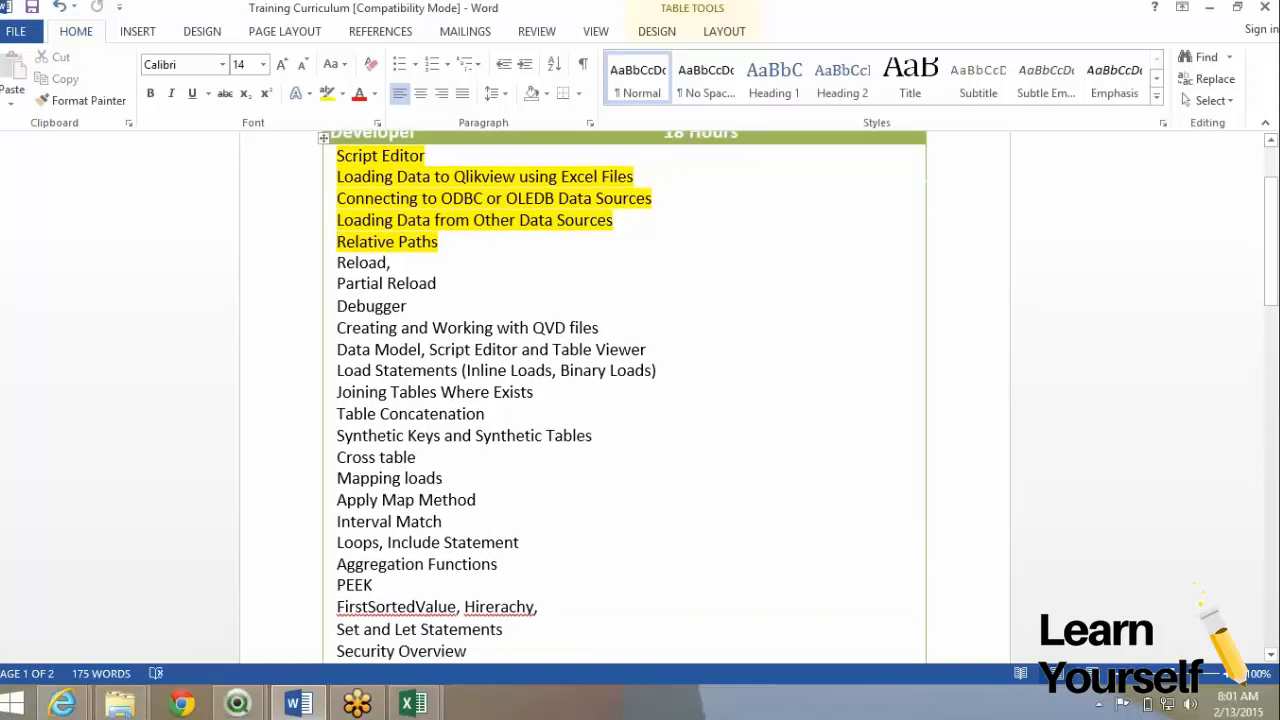
triple_click(391, 252)
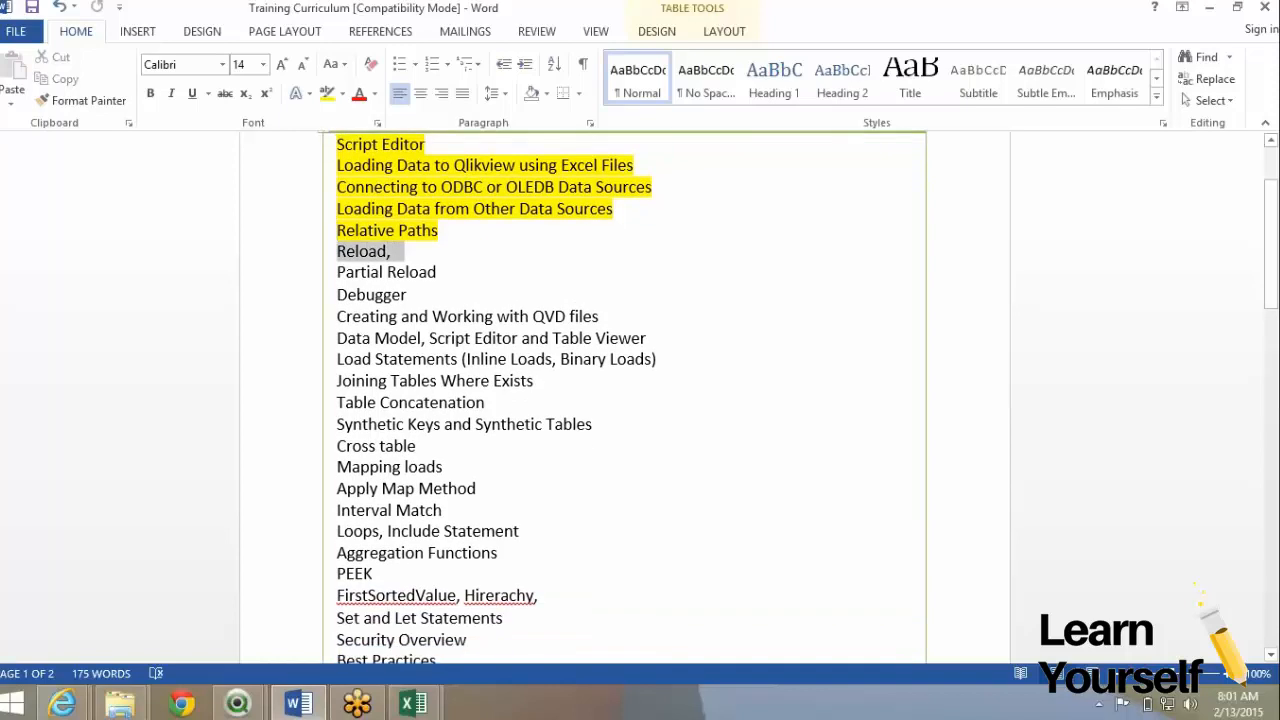
left_click(327, 93)
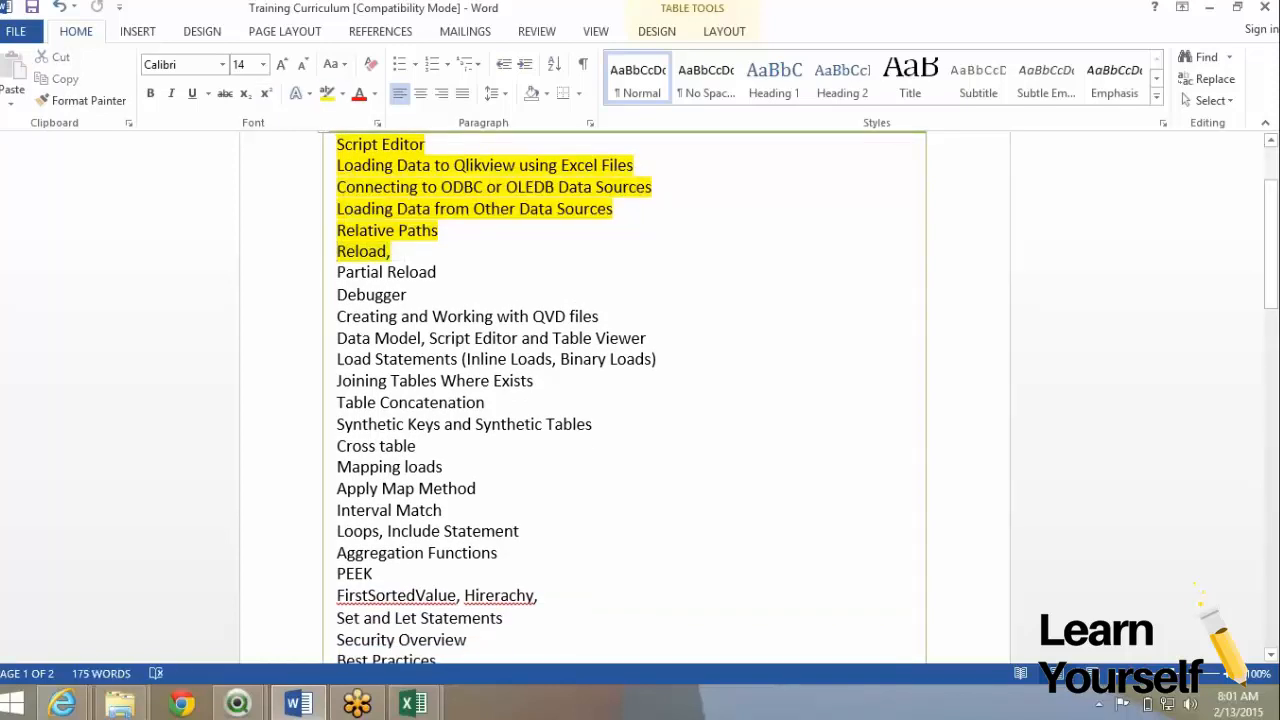
- Highlight the topics from Creating and Working with QVD files through Hirerachy in yellow, and clear the highlight from Include Statement
left_click_drag(338, 317, 490, 595)
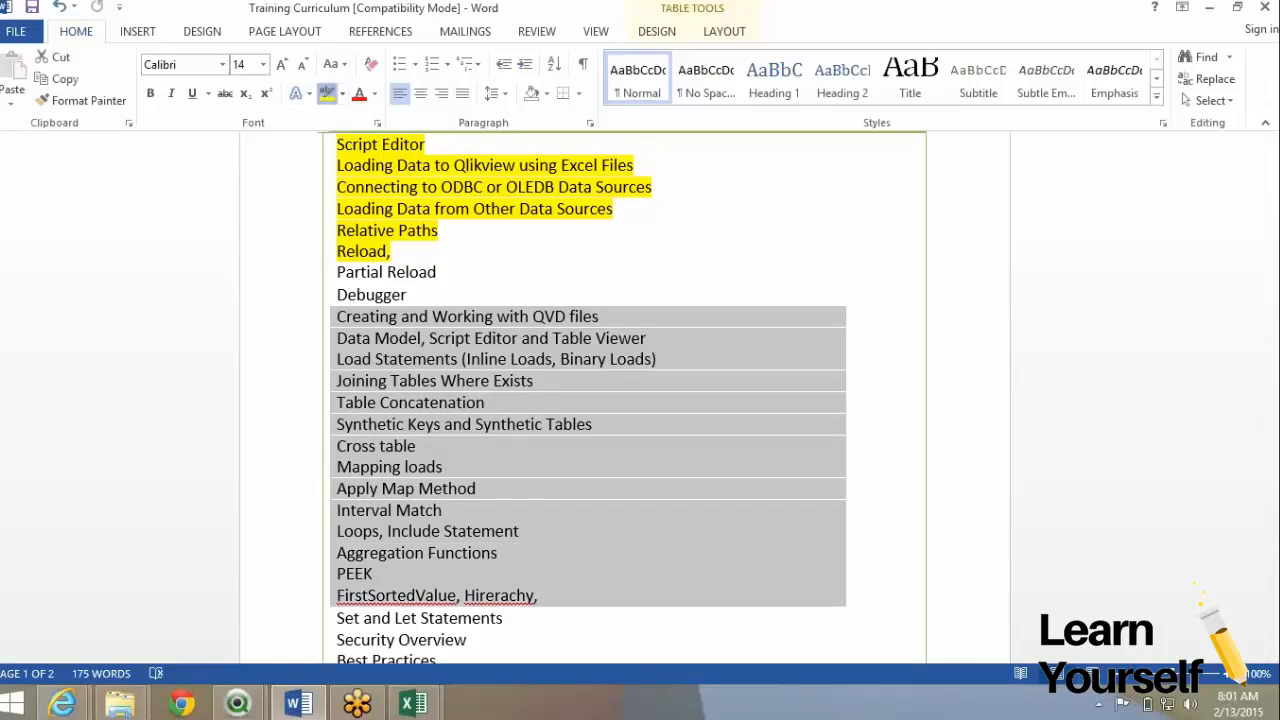
left_click(327, 93)
left_click_drag(519, 531, 389, 531)
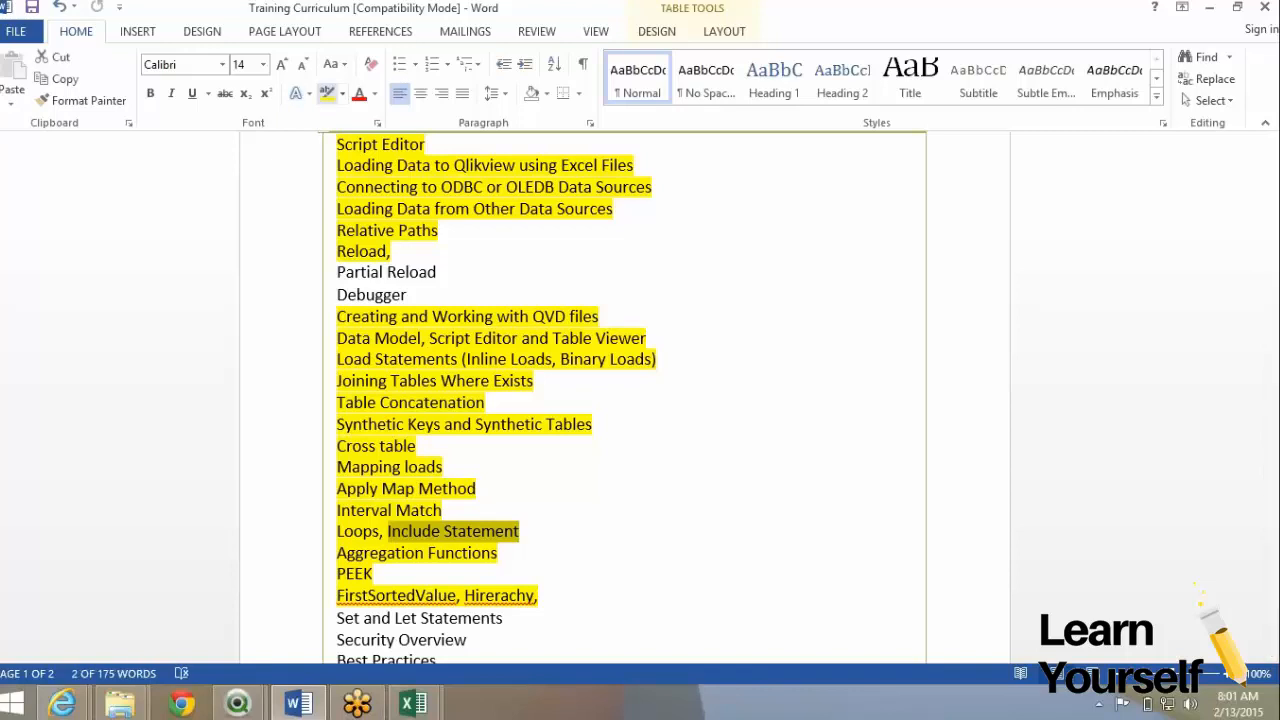
left_click(342, 93)
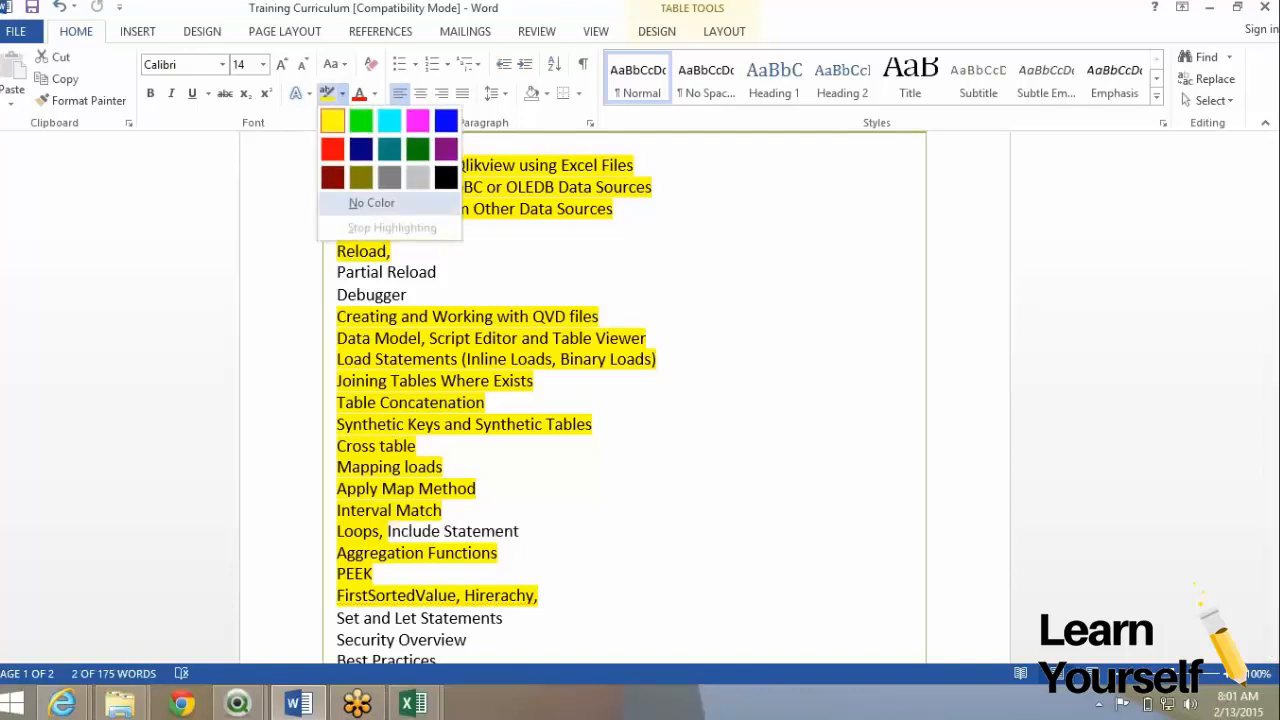
left_click(372, 203)
left_click(446, 510)
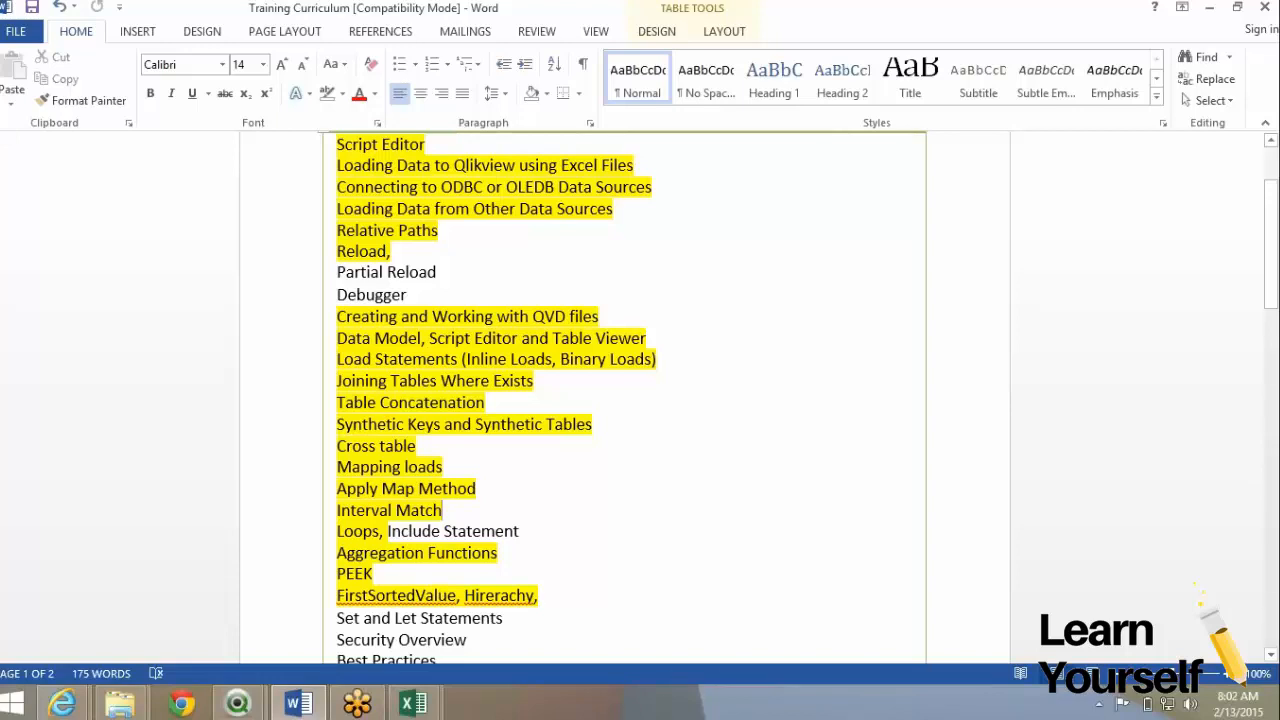
- Switch to the Datamodel.qvw document in QlikView and open its load script
mouse_move(238, 704)
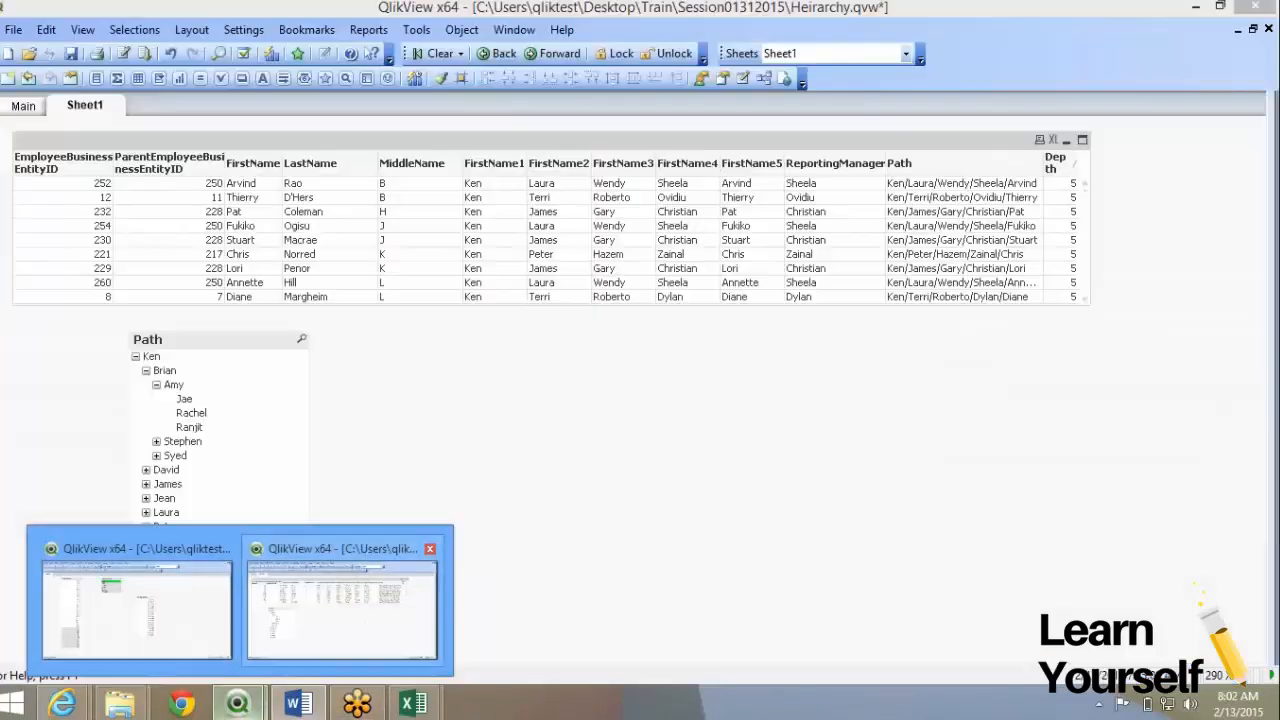
left_click(342, 600)
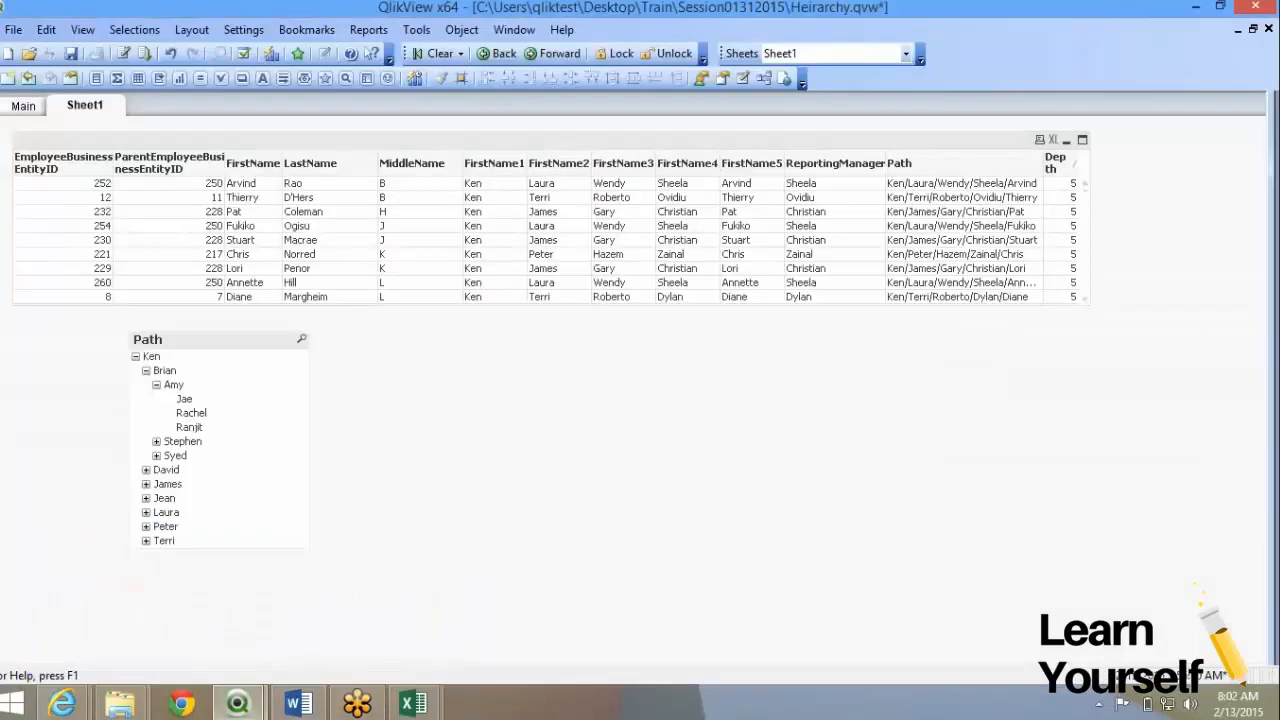
mouse_move(238, 704)
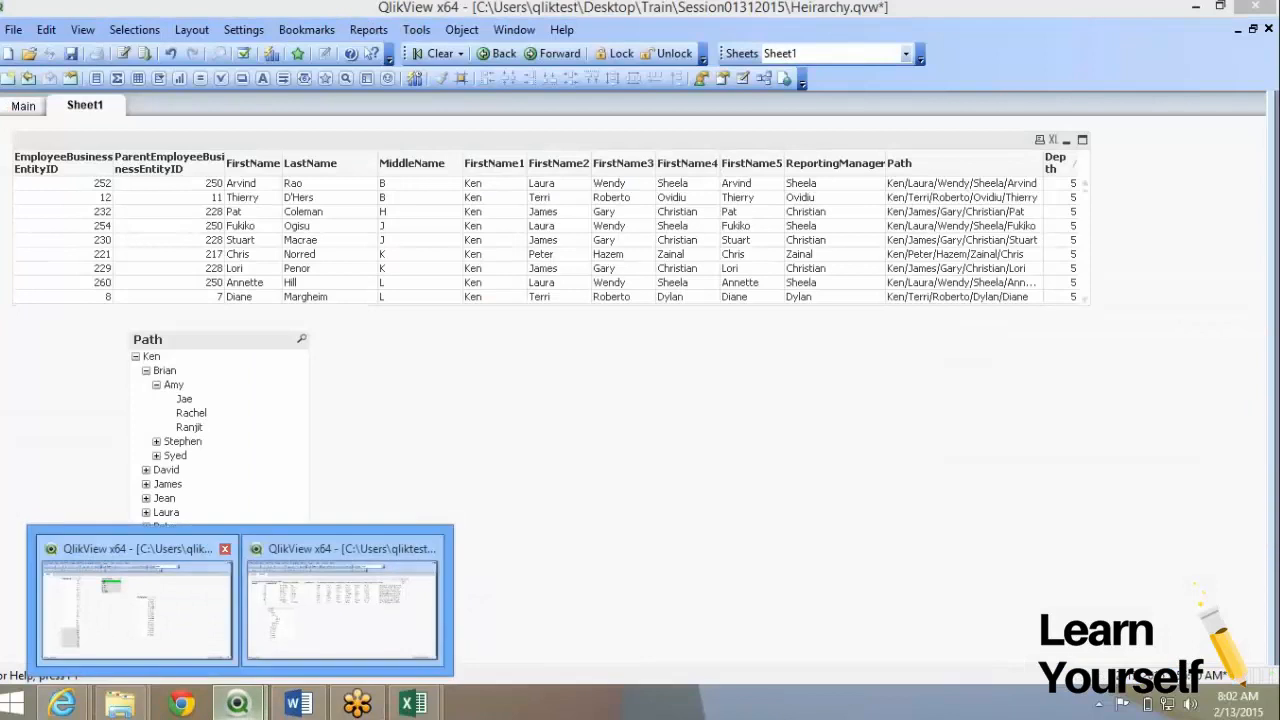
left_click(137, 600)
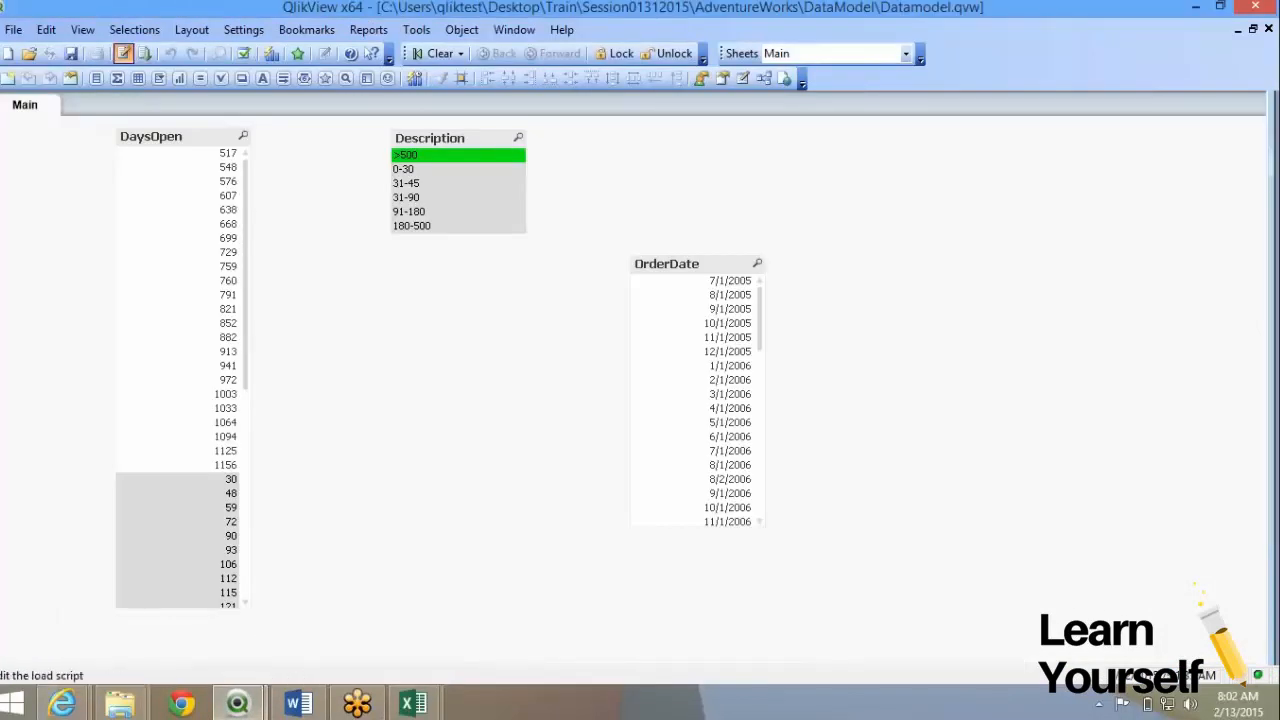
left_click(123, 54)
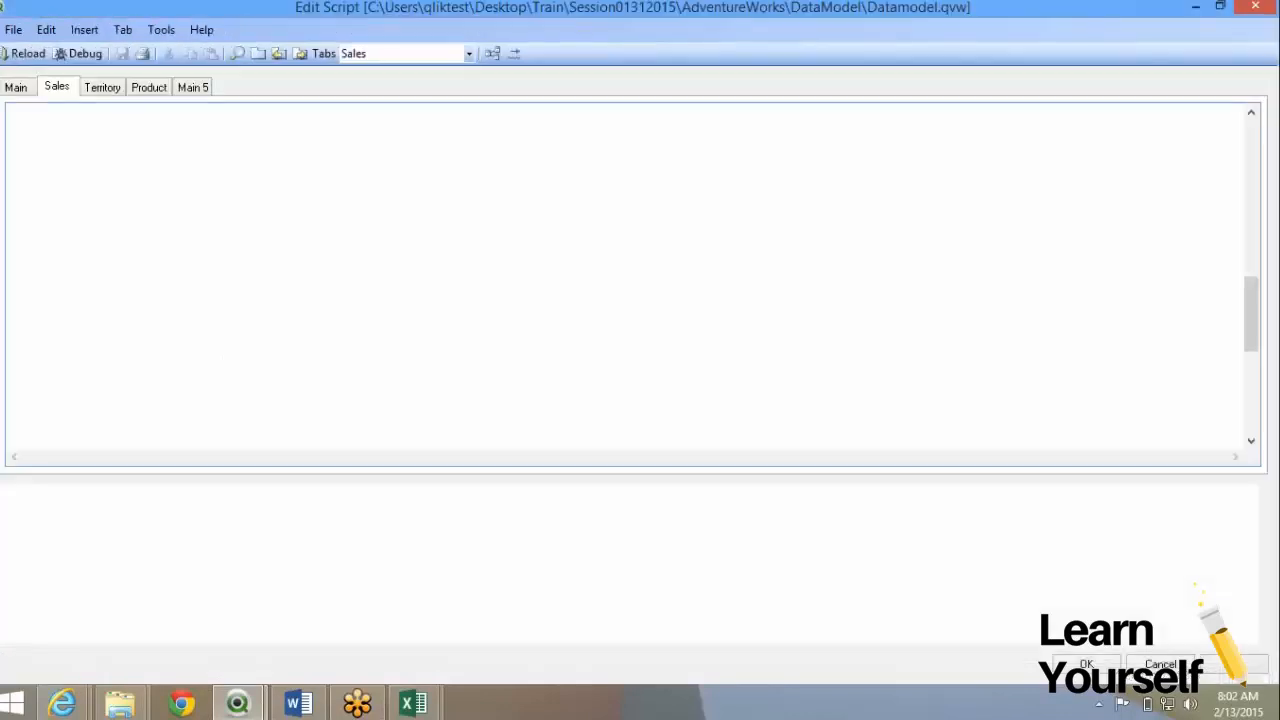
- Look through the Territory, Product, Main 5, Main and Sales script sections, and examine the IntervalDesc inline load and IntervalMatch join
left_click(102, 87)
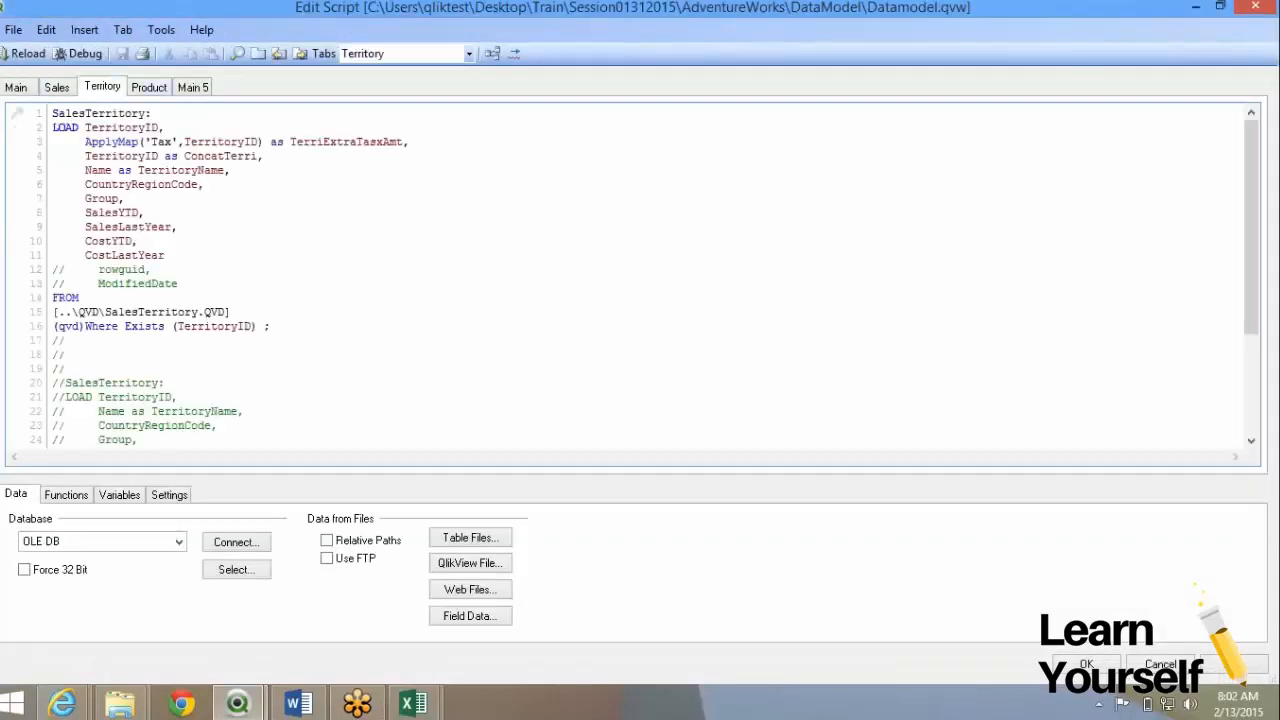
left_click(149, 87)
left_click(193, 87)
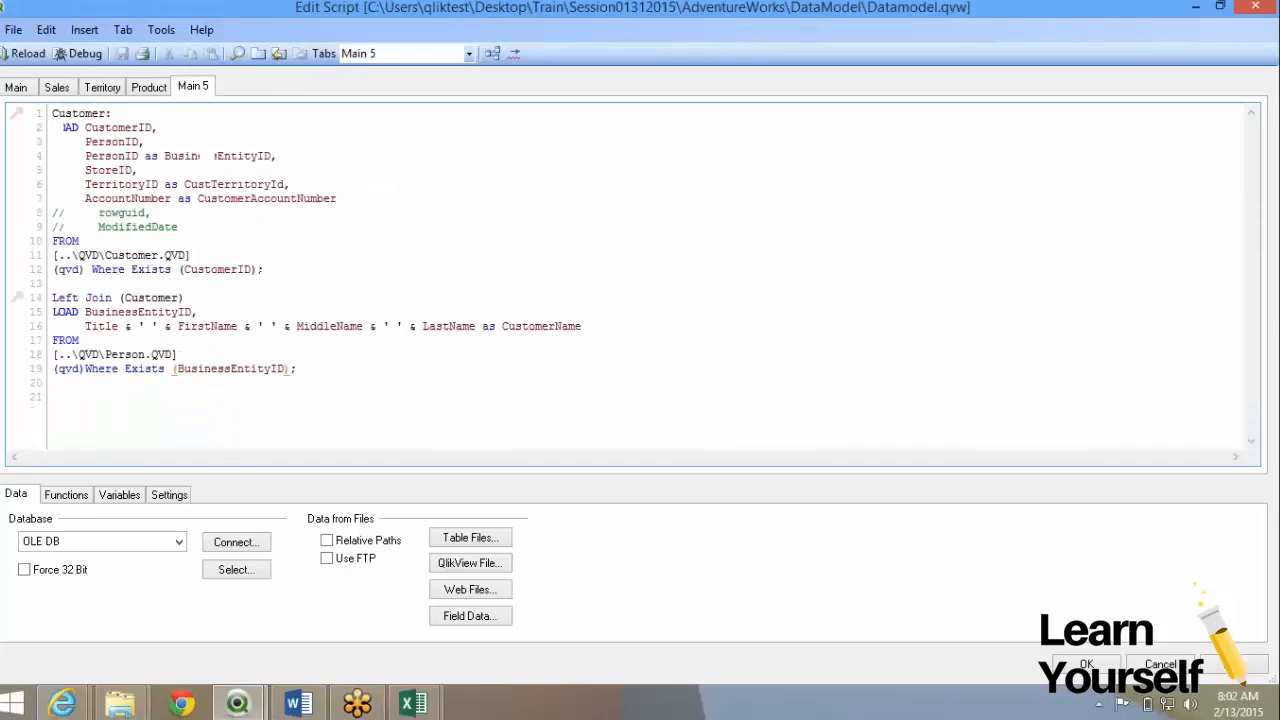
left_click(57, 87)
left_click(16, 87)
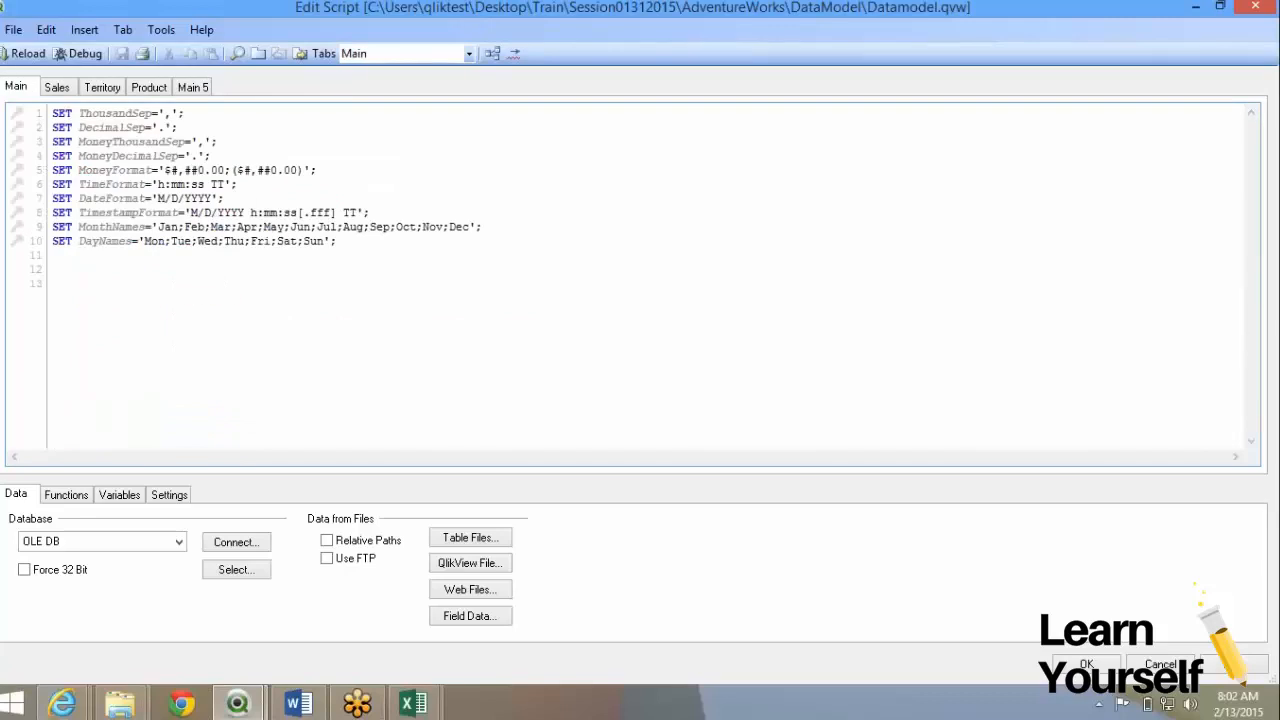
left_click(57, 87)
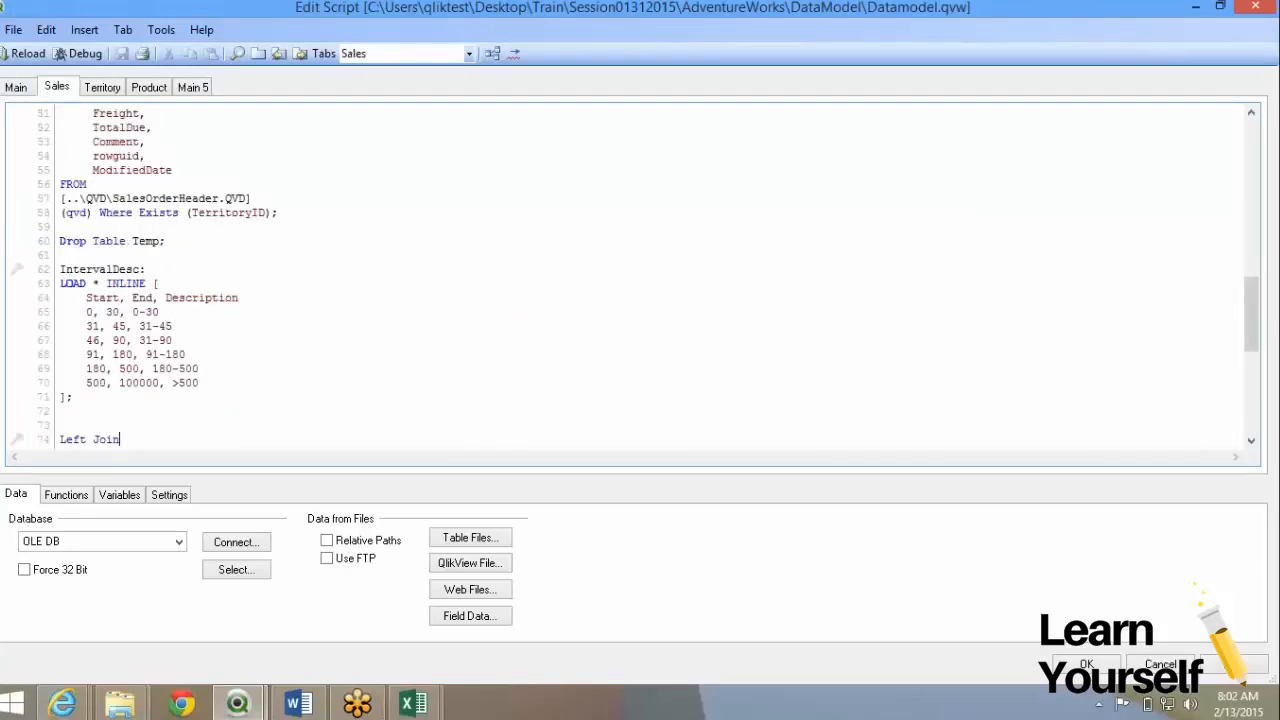
scroll(69, 283, "up", 10)
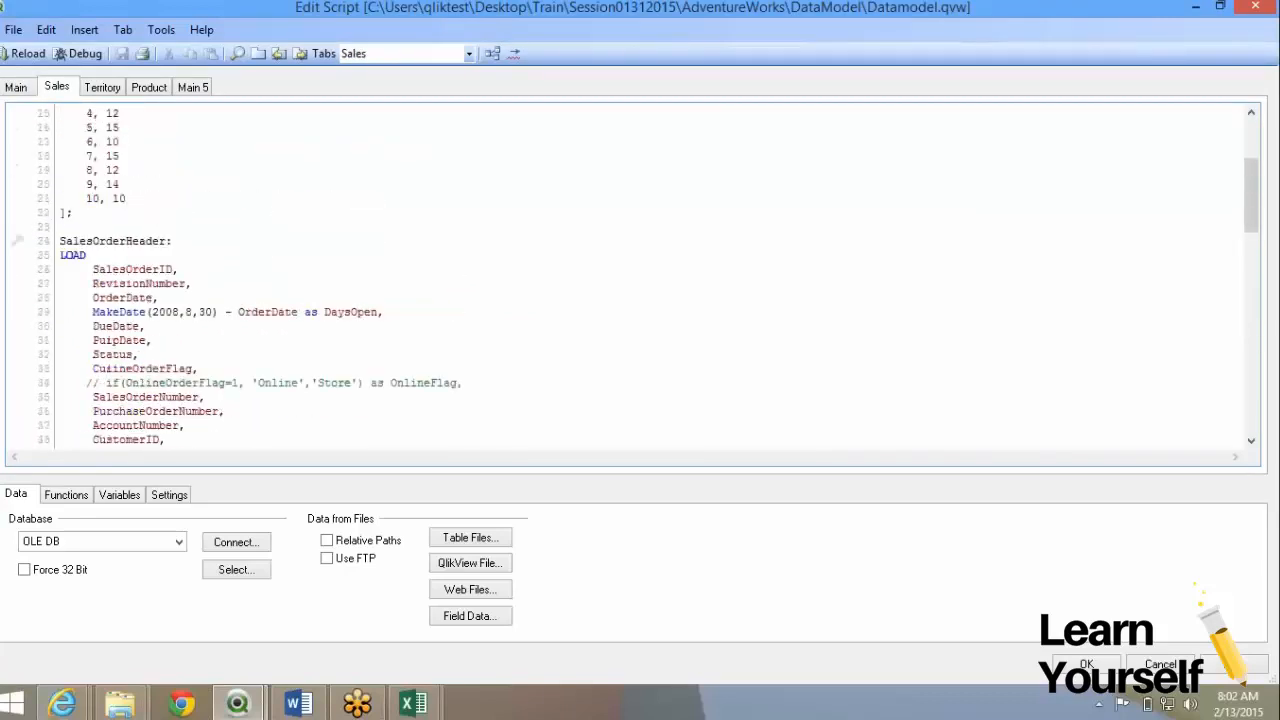
scroll(69, 283, "down", 6)
scroll(117, 368, "down", 10)
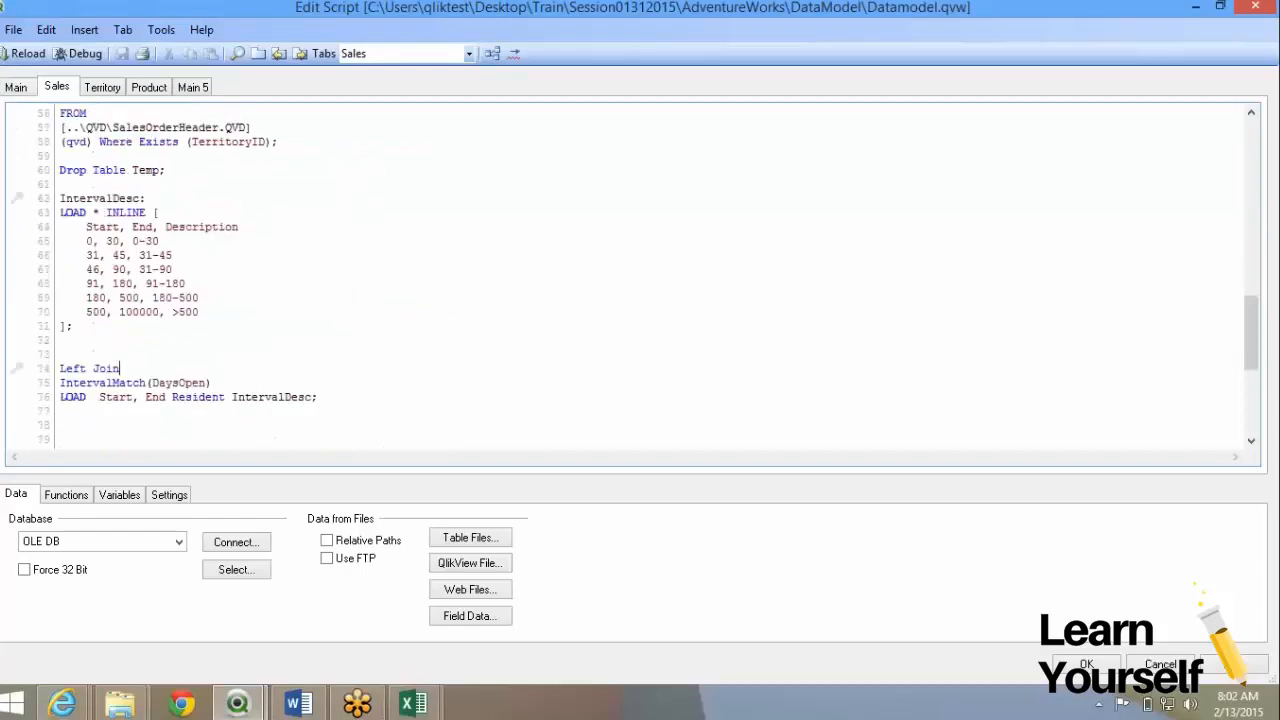
scroll(634, 277, "down", 2)
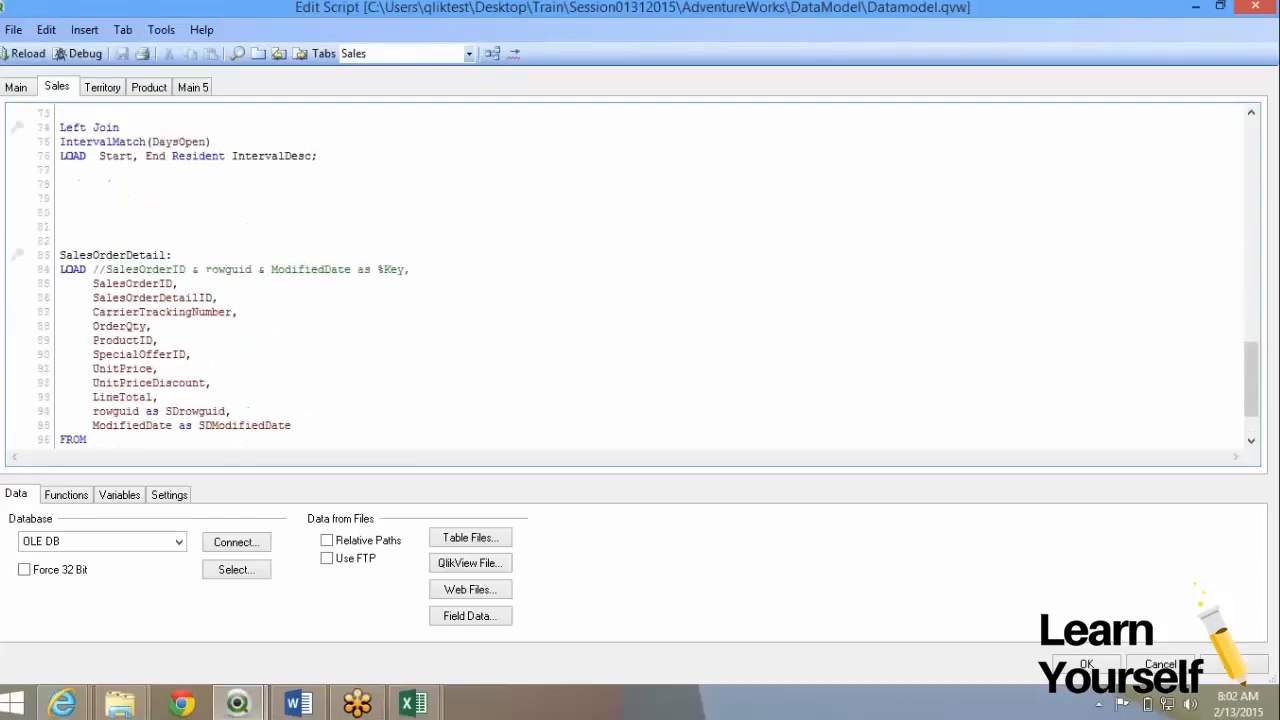
scroll(634, 277, "up", 2)
scroll(634, 277, "up", 2)
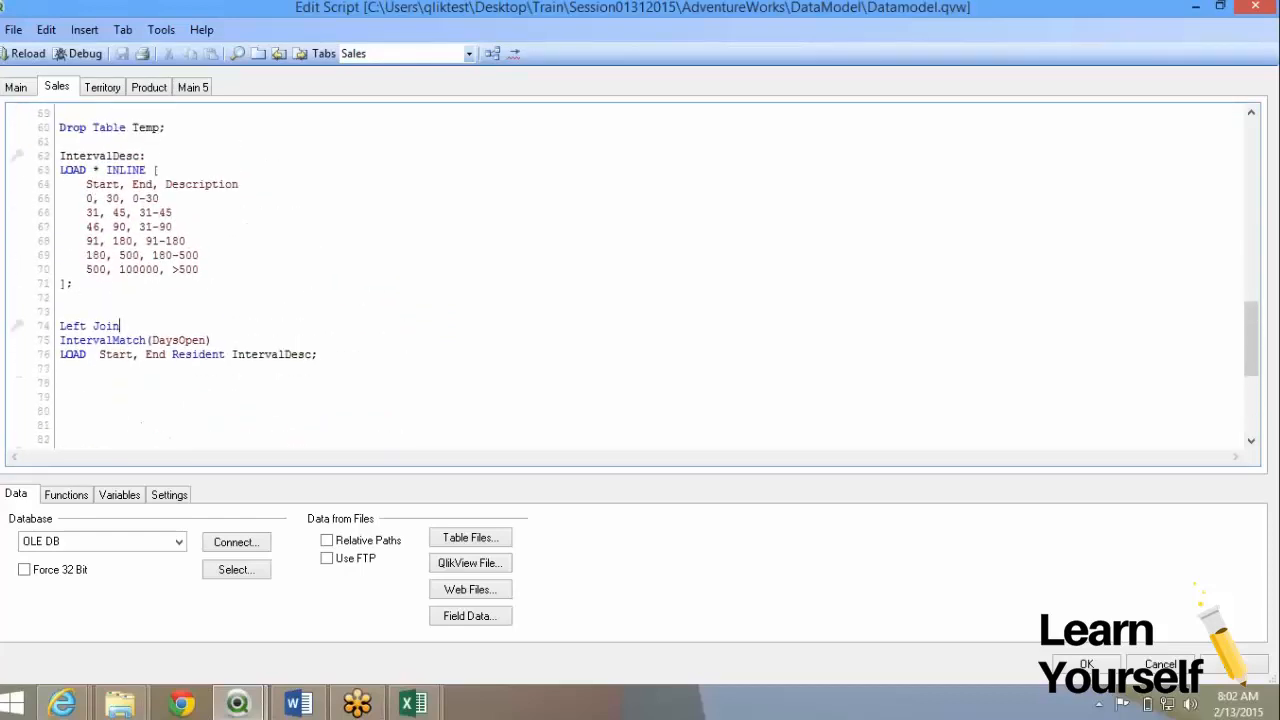
scroll(634, 277, "up", 1)
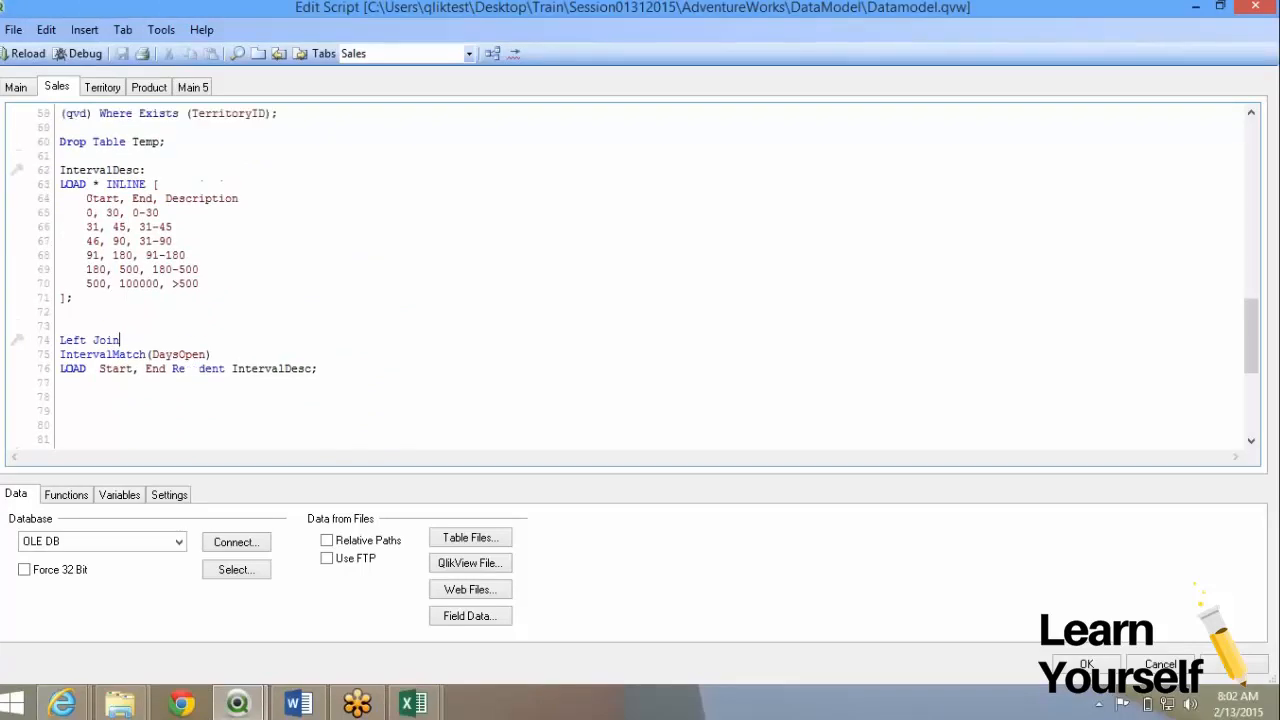
scroll(634, 277, "down", 4)
scroll(634, 277, "down", 1)
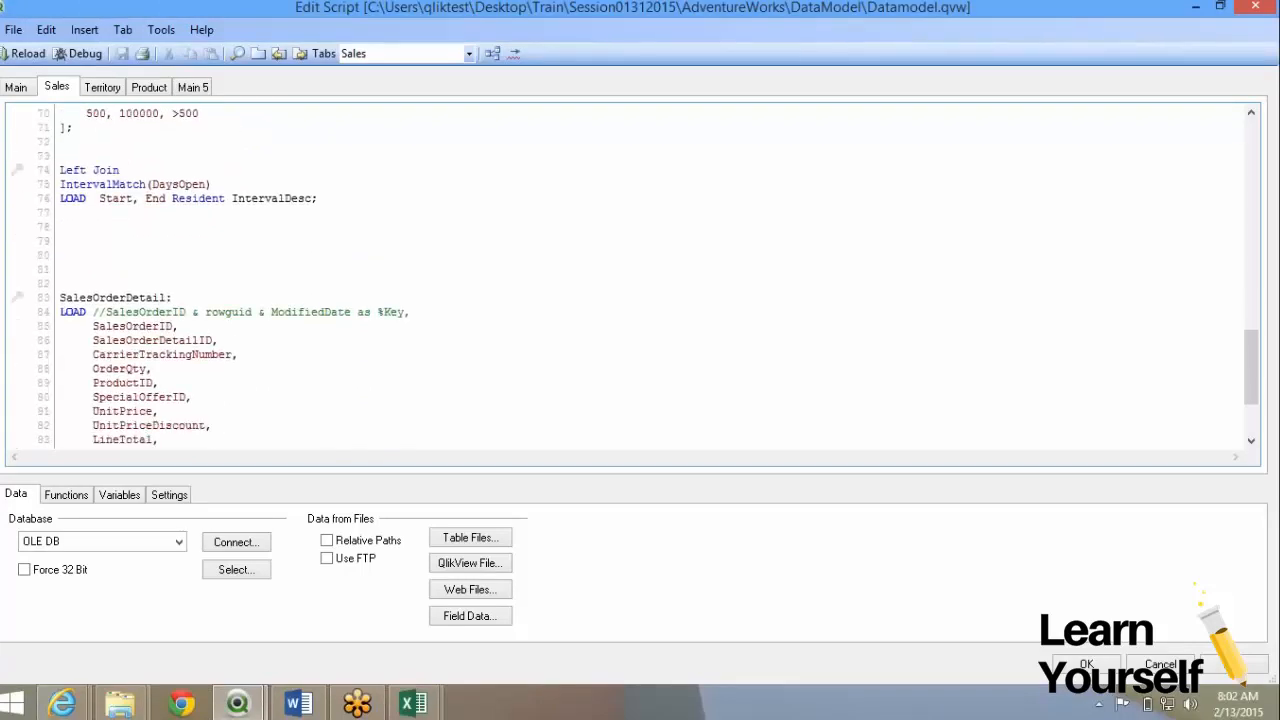
scroll(634, 277, "up", 5)
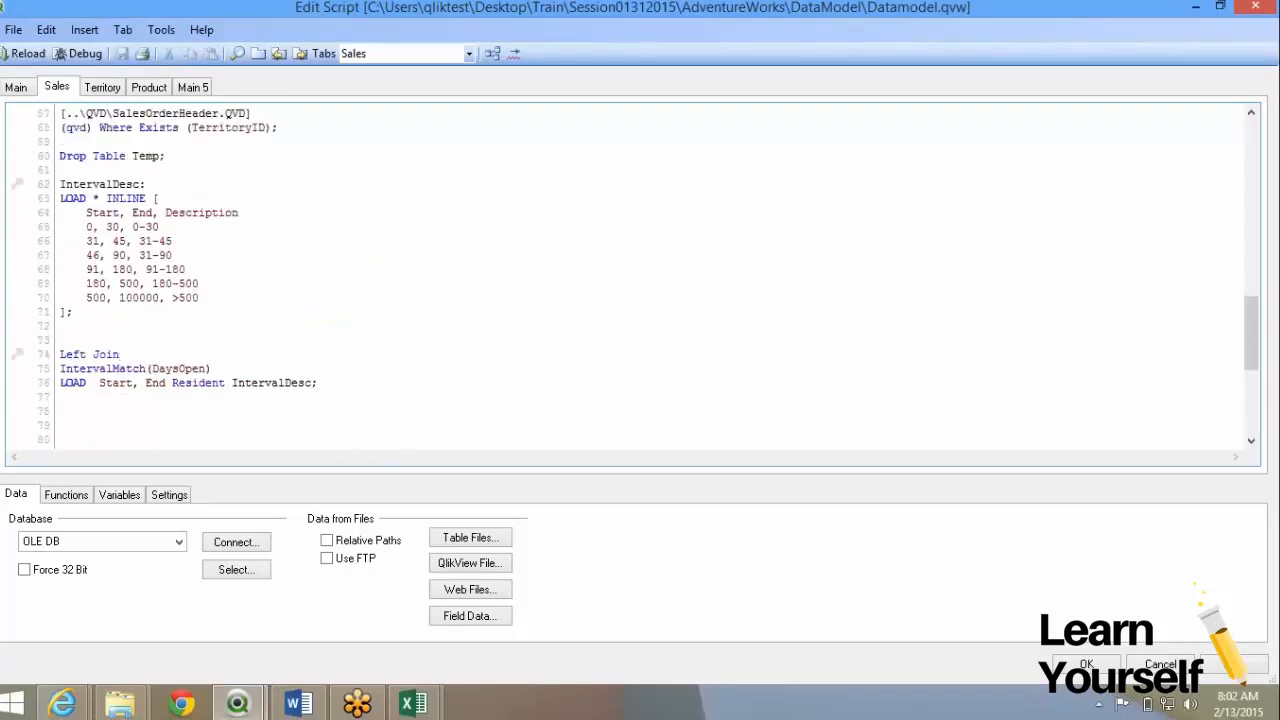
- Cut the IntervalDesc inline load from the Sales script to the clipboard and restore it in the same place
left_click_drag(59, 184, 72, 312)
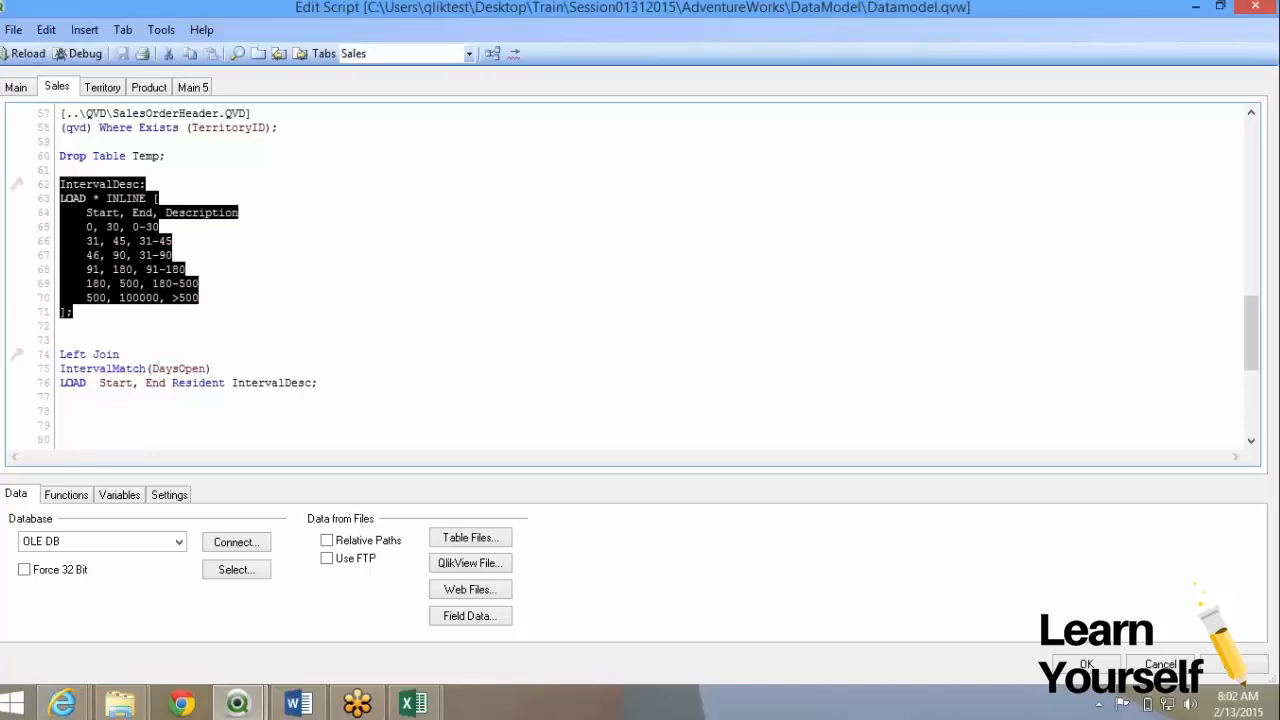
key("ctrl+x")
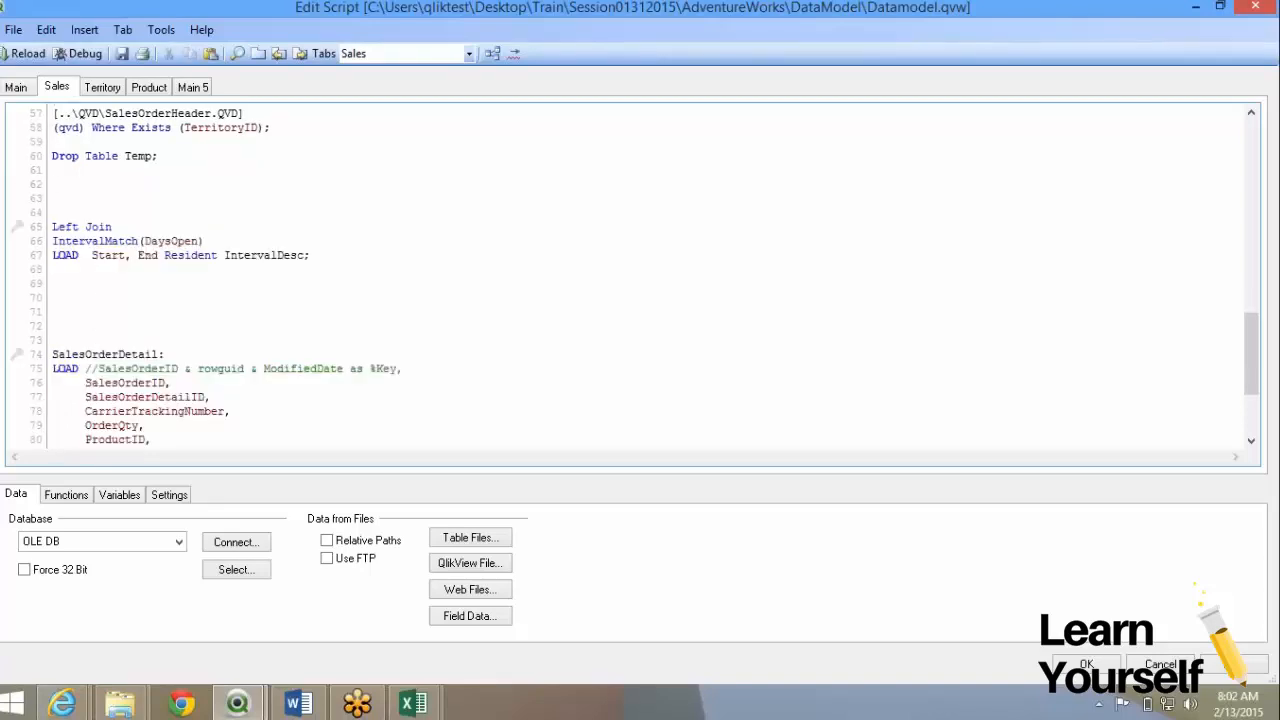
key("ctrl+v")
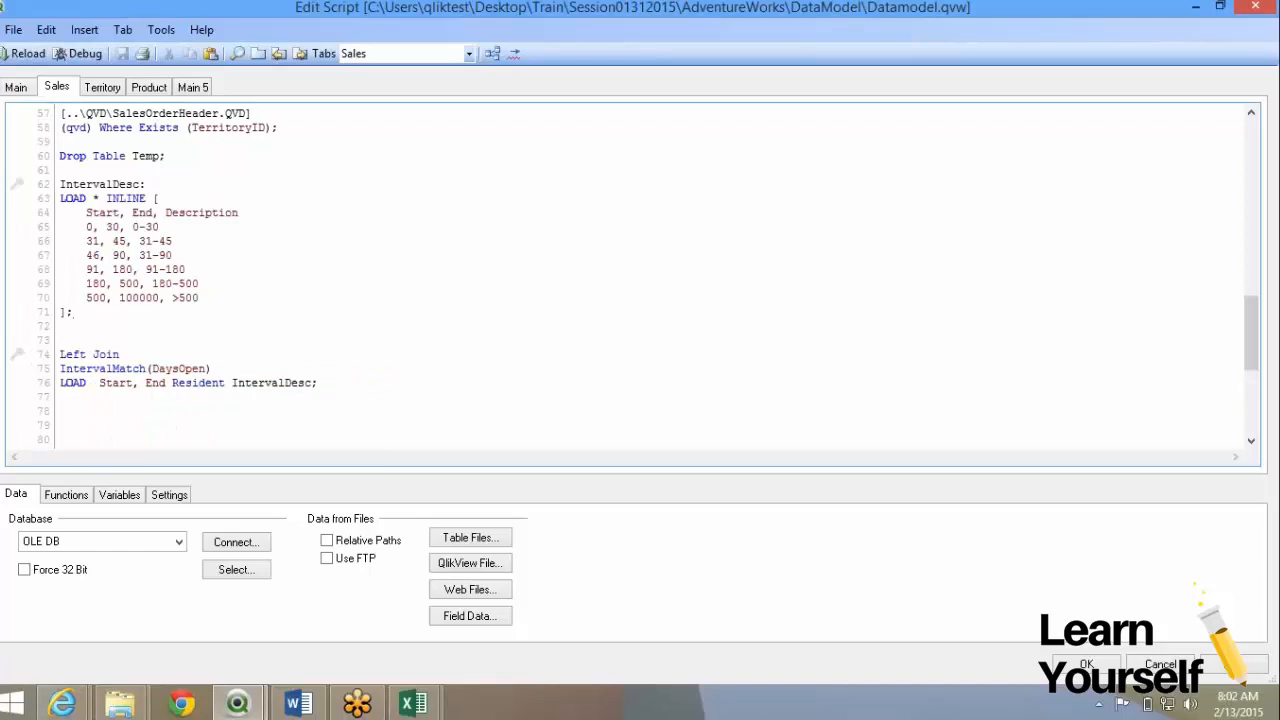
- Select the whole IntervalDesc inline load statement, from its table label to the closing bracket
key("shift+Up")
key("shift+Up")
key("shift+Up")
key("shift+Up")
key("shift+Up")
key("shift+Up")
key("shift+Up")
key("shift+Up")
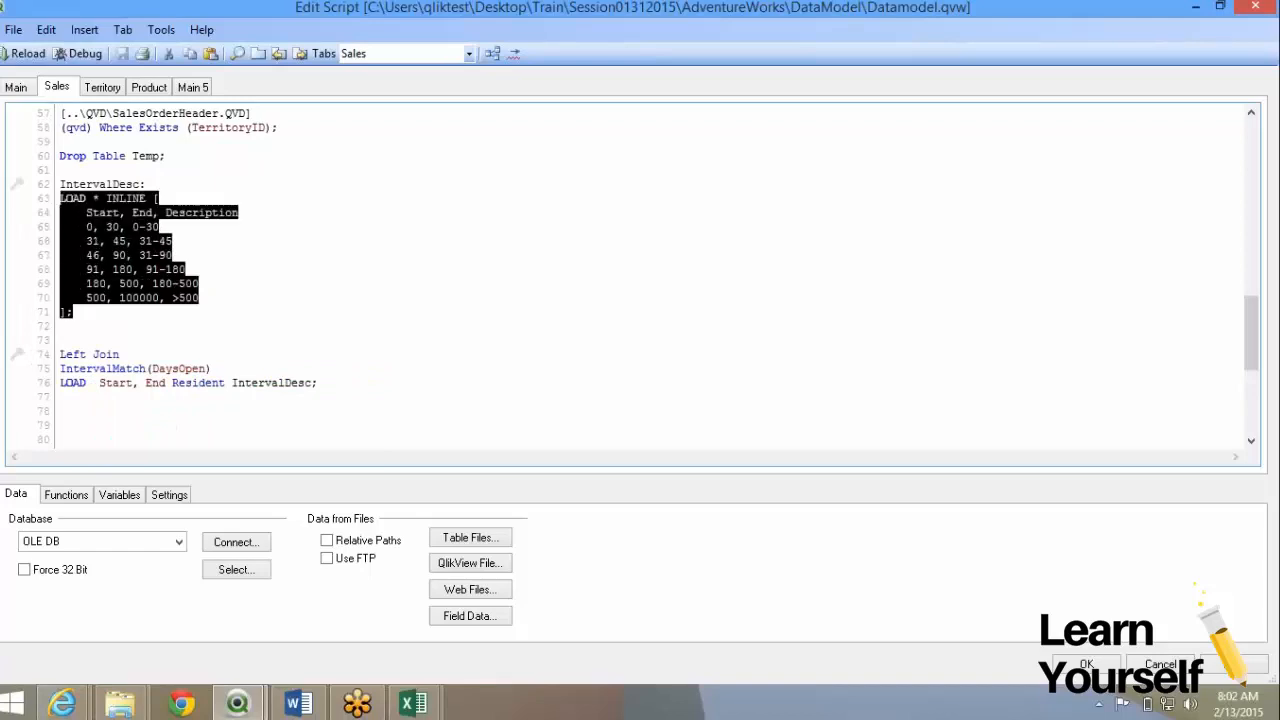
key("shift+Home")
key("shift+Up")
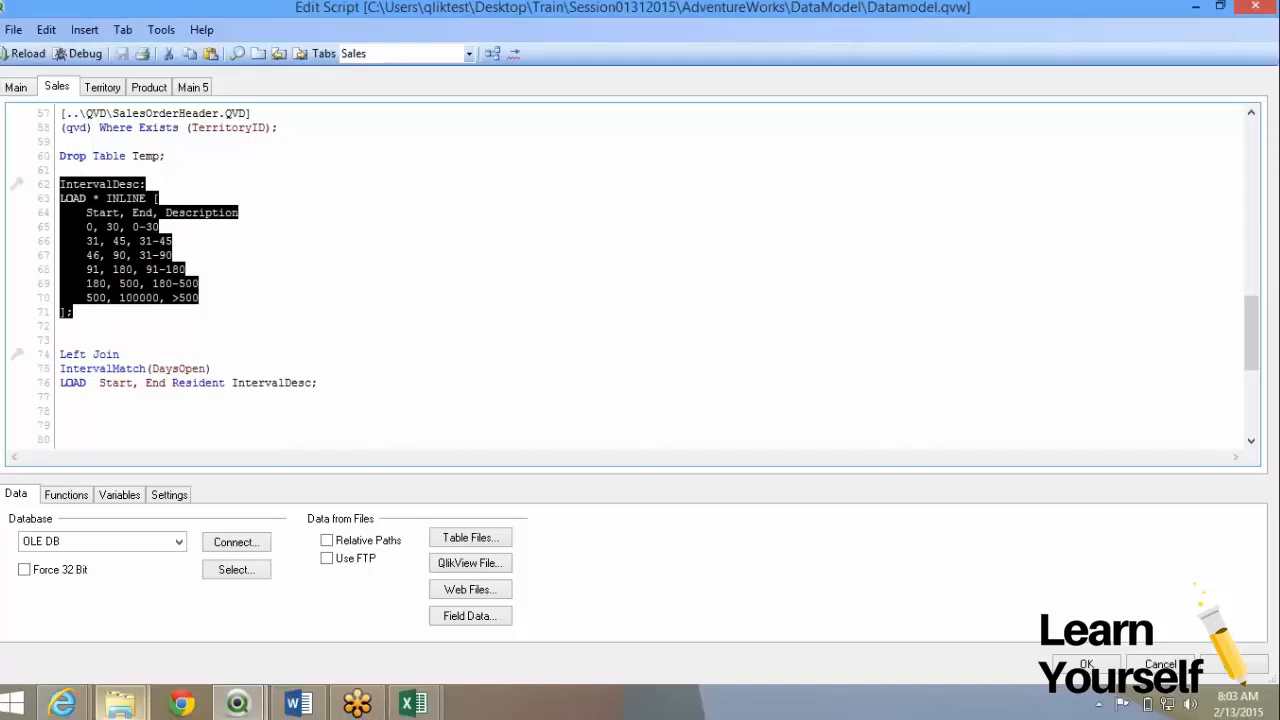
- Switch to File Explorer and open the Script folder inside Session01312015\AdventureWorks, dismissing the battery notice
mouse_move(120, 703)
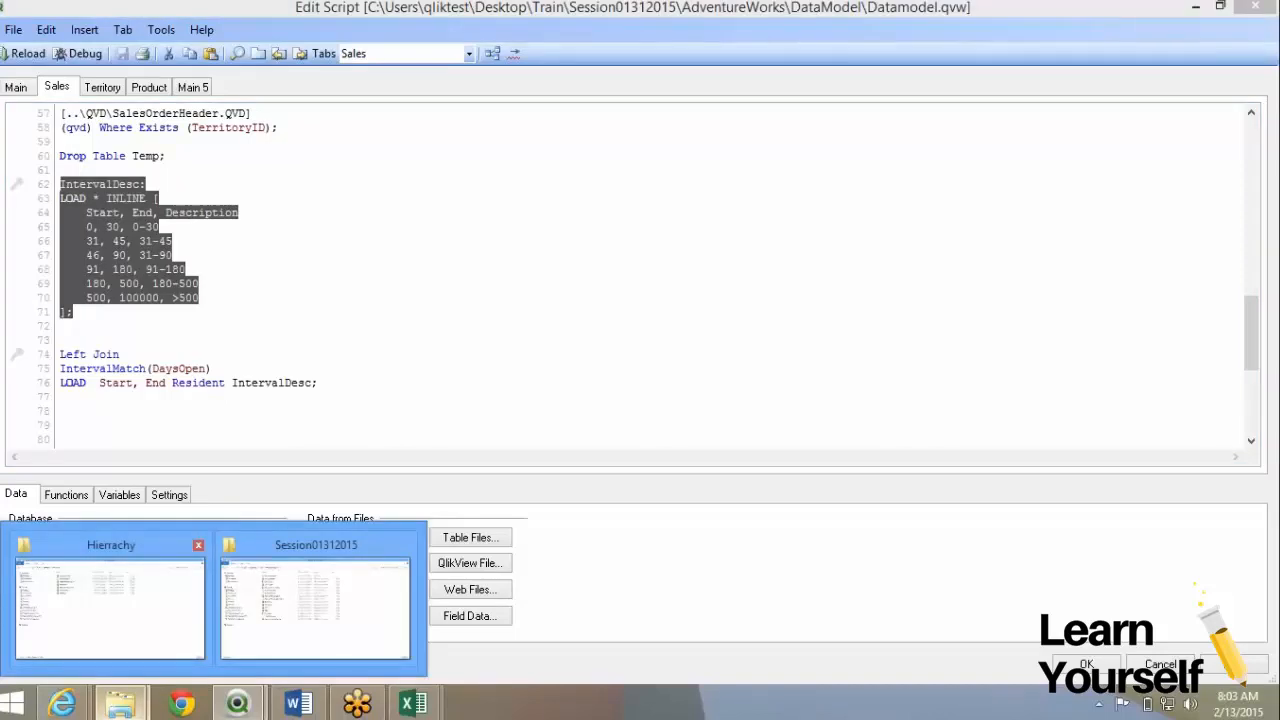
left_click(110, 595)
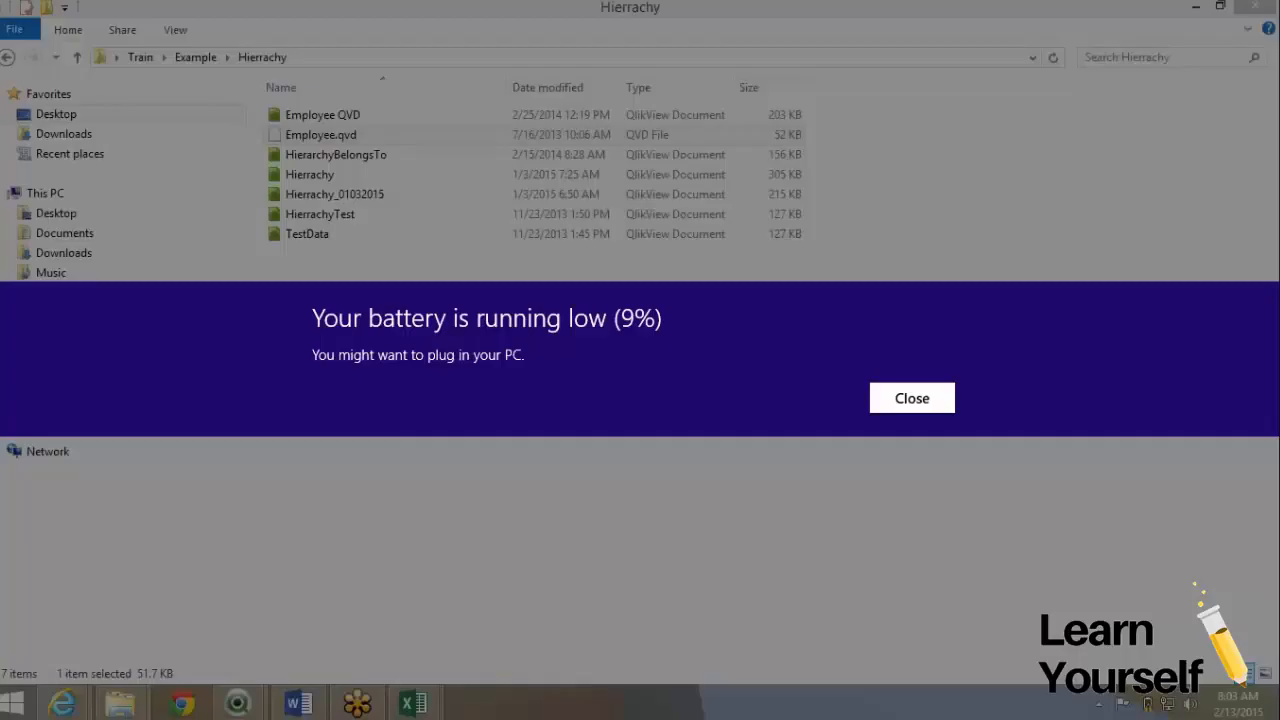
left_click(912, 398)
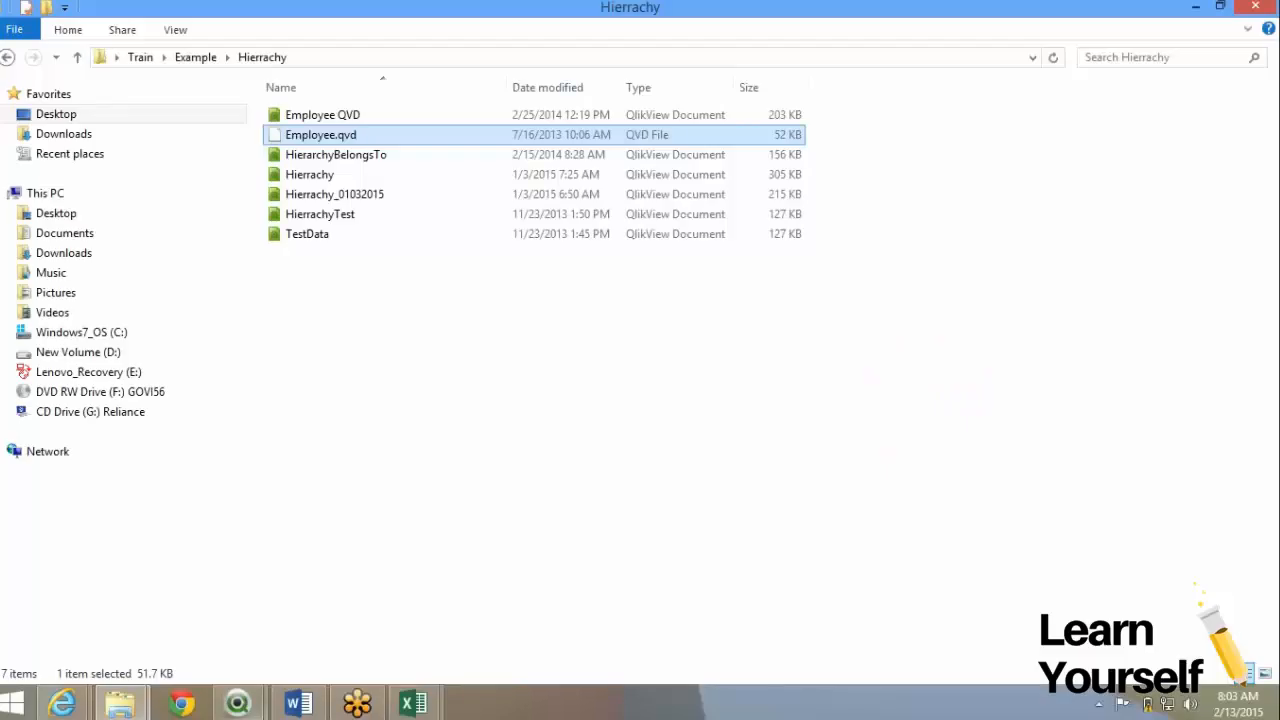
left_click(120, 703)
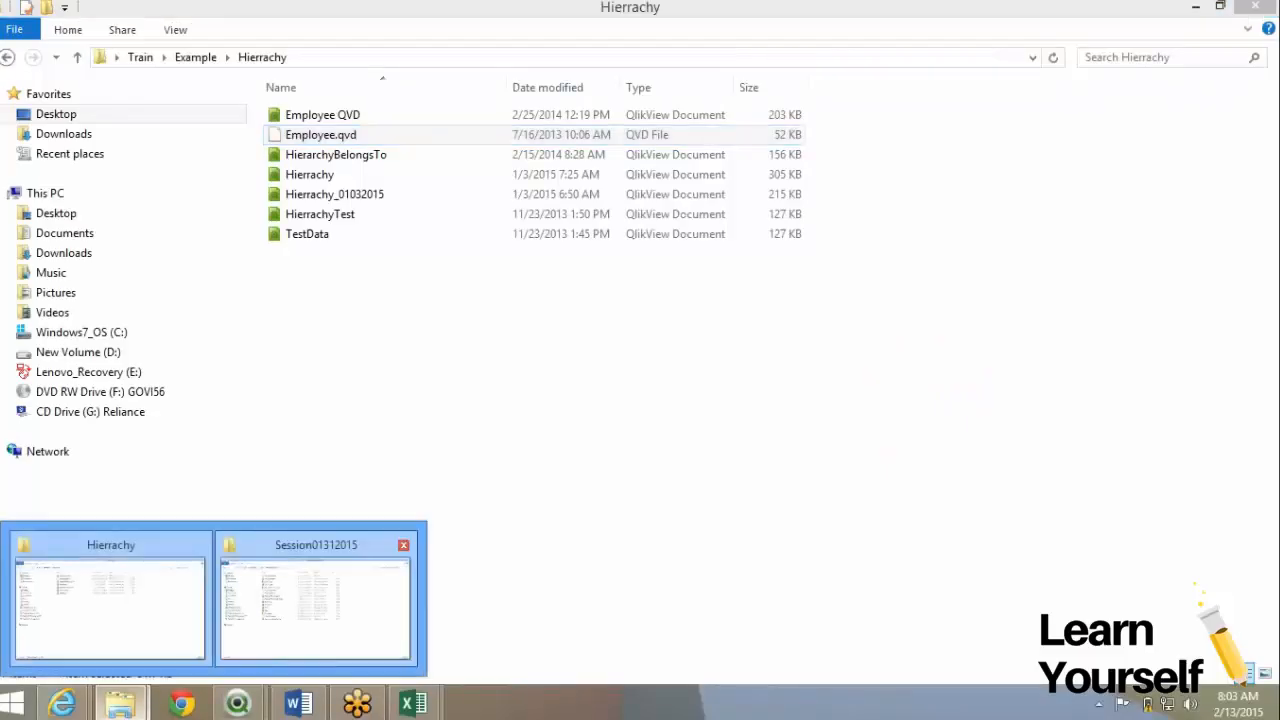
left_click(316, 600)
double_click(320, 114)
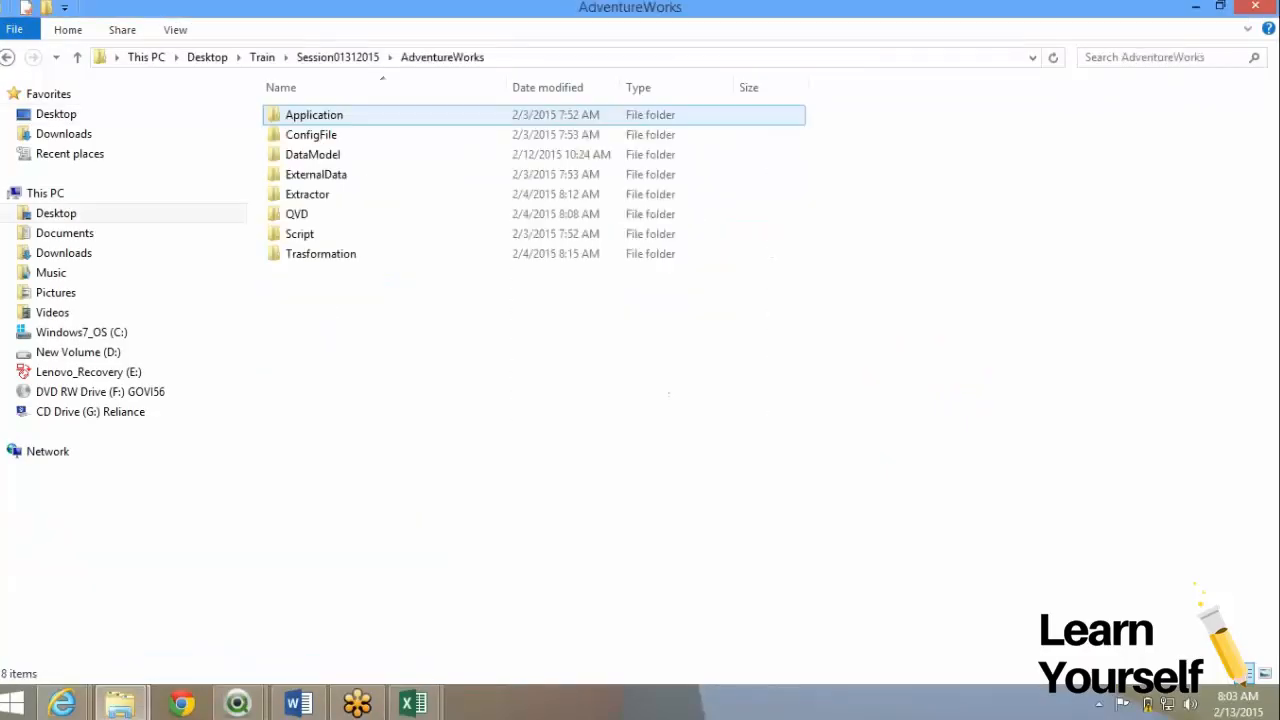
left_click(300, 234)
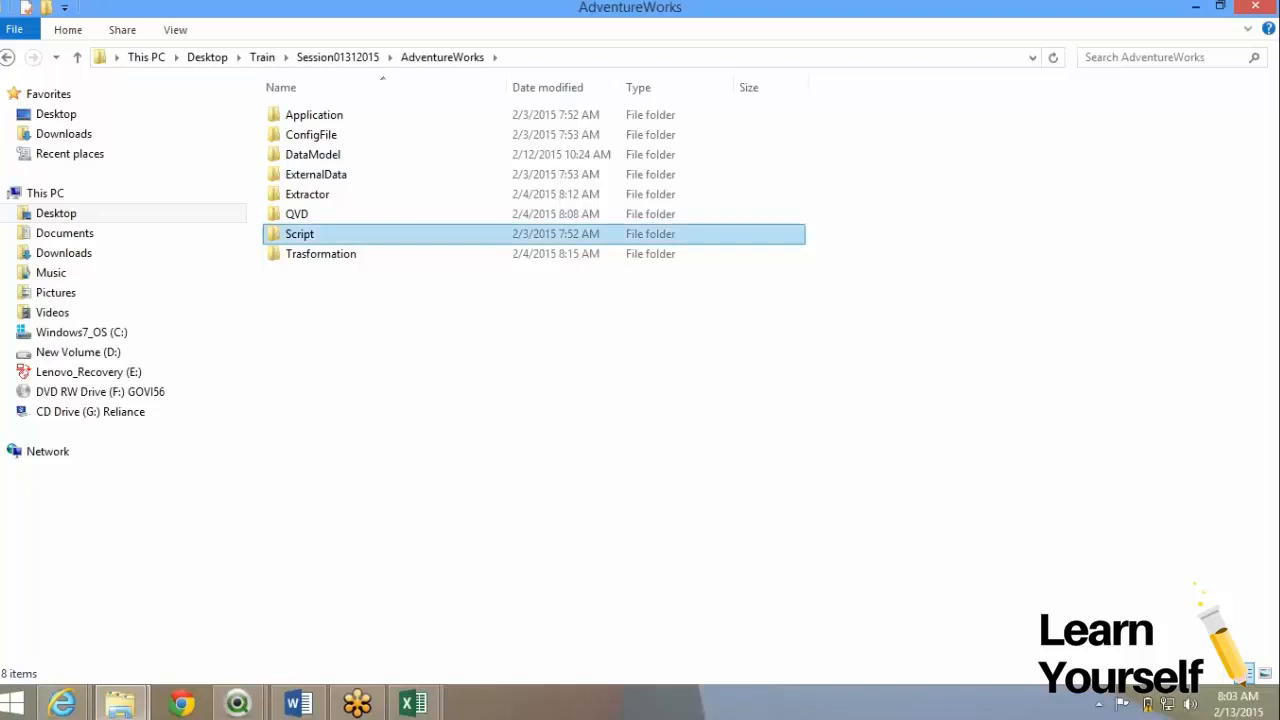
double_click(300, 234)
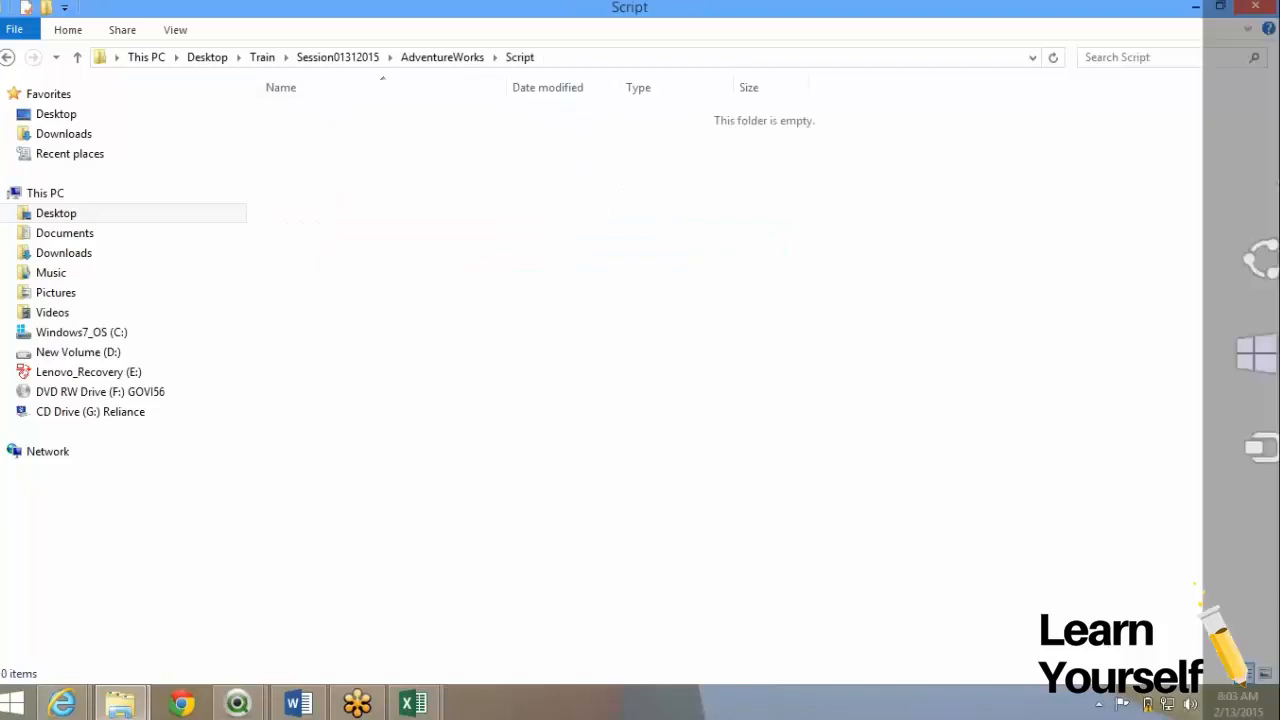
- Find and launch Notepad, and paste the copied IntervalDesc inline load into the blank file
left_click(1238, 172)
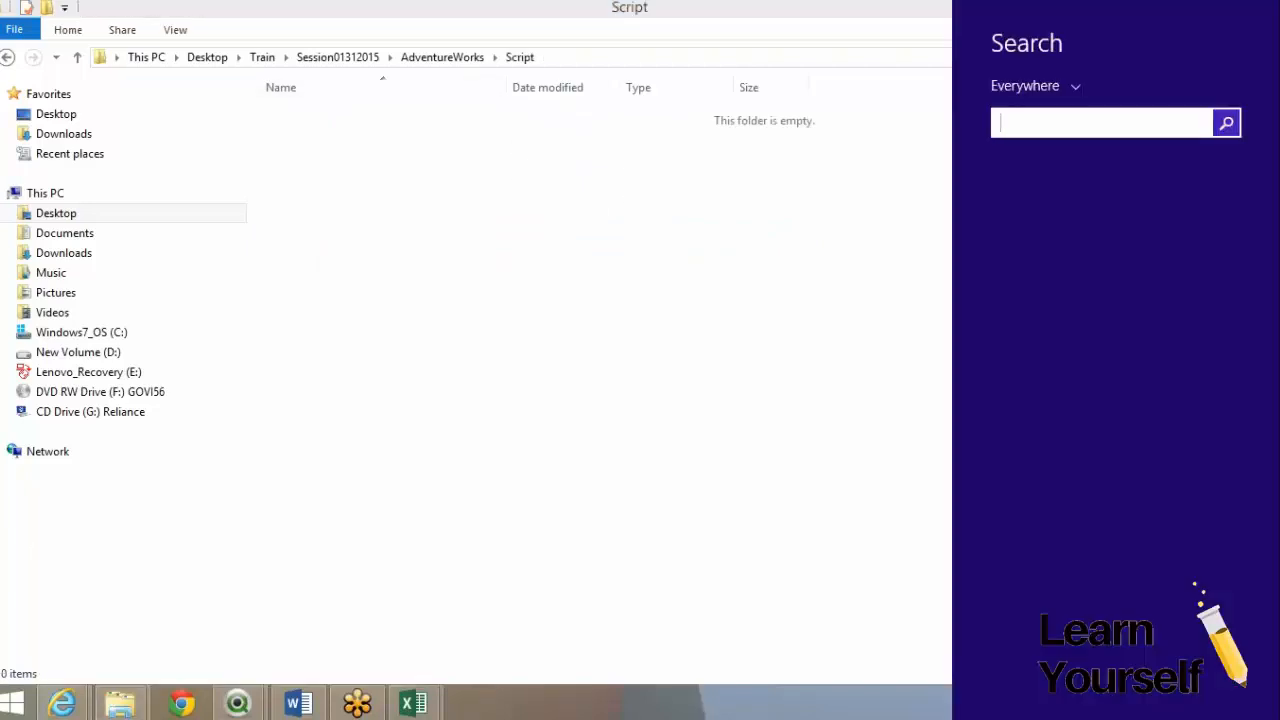
type("tex")
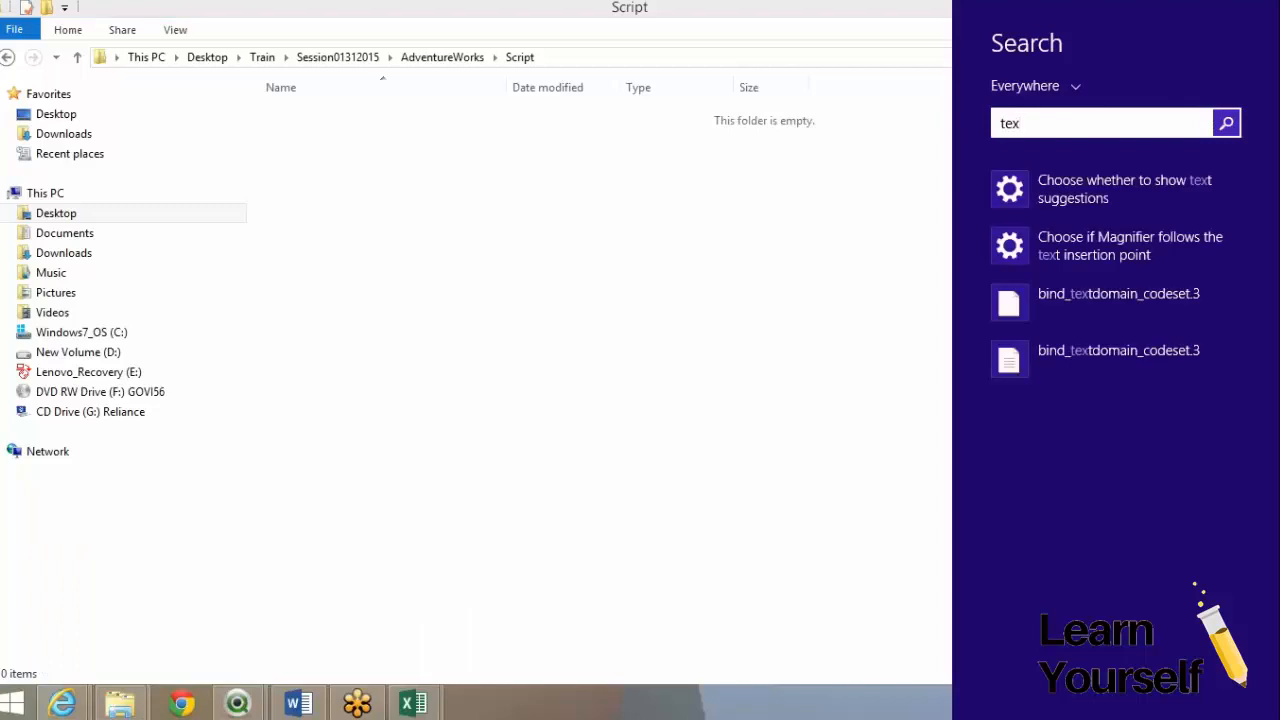
key("BackSpace")
key("BackSpace")
key("BackSpace")
type("notepad")
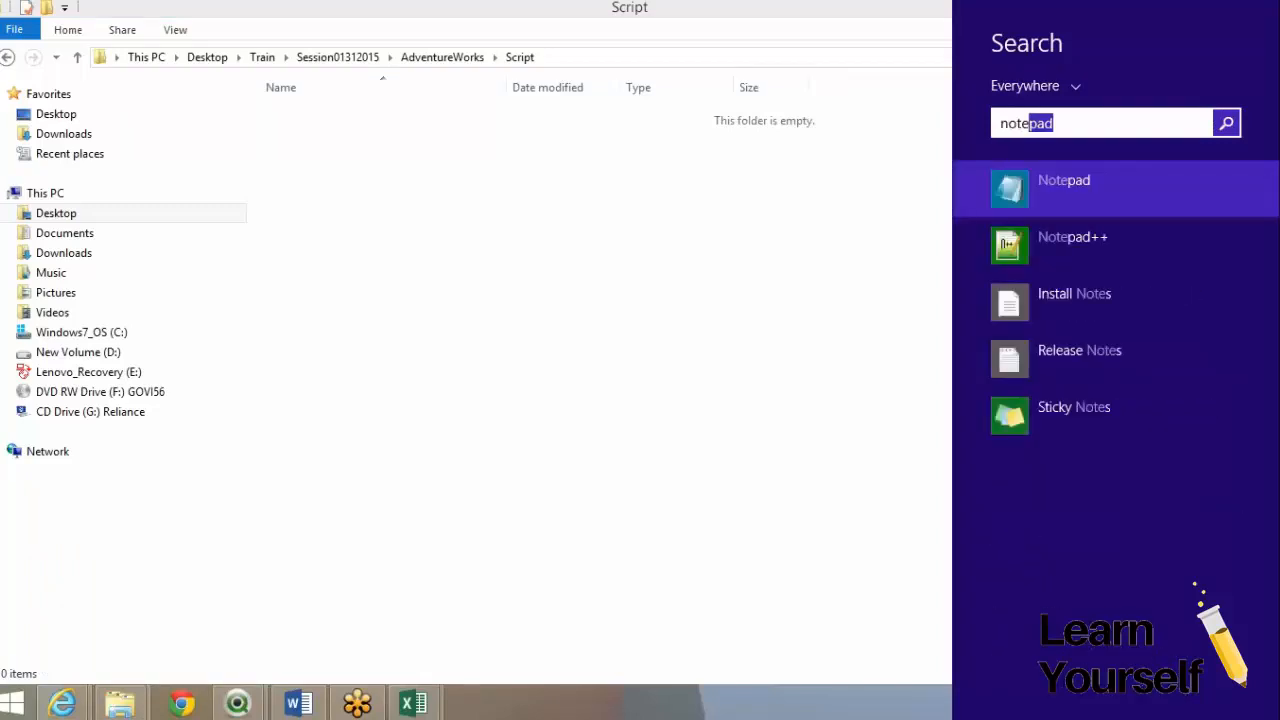
key("Return")
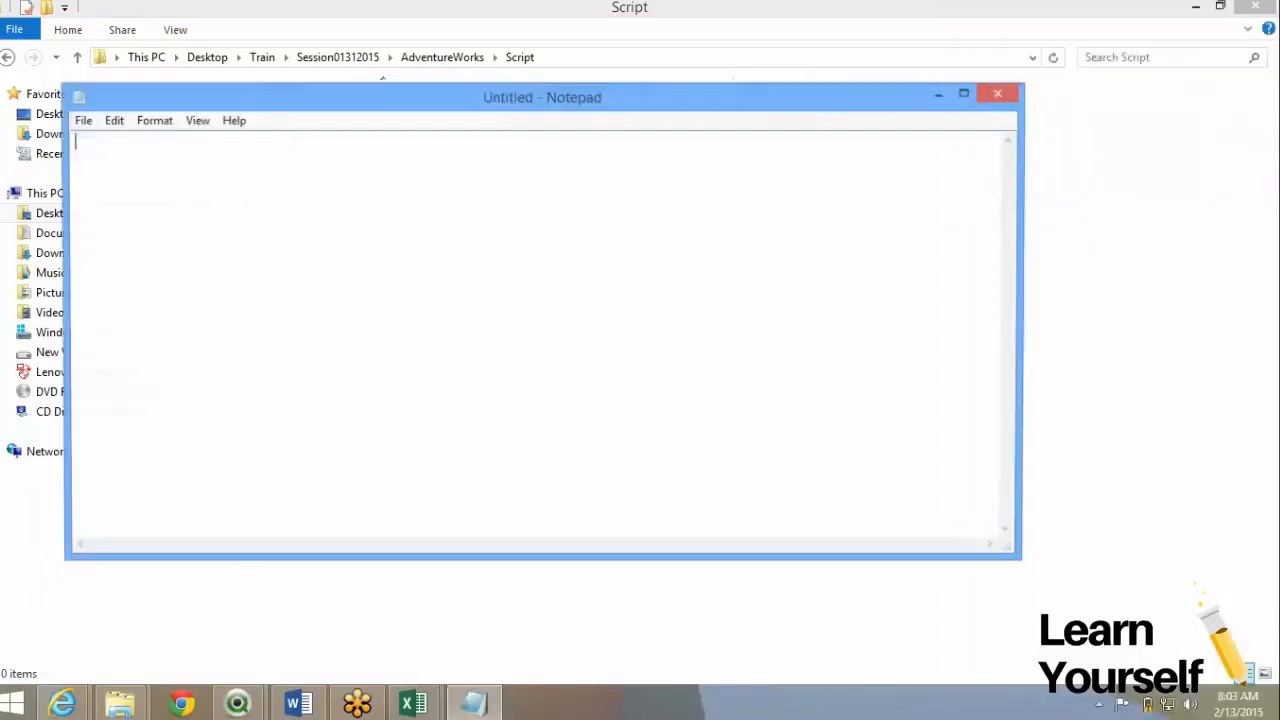
key("ctrl+v")
- Save the Notepad text as IntervalsScript in the AdventureWorks\Script folder and close the file
left_click(780, 57)
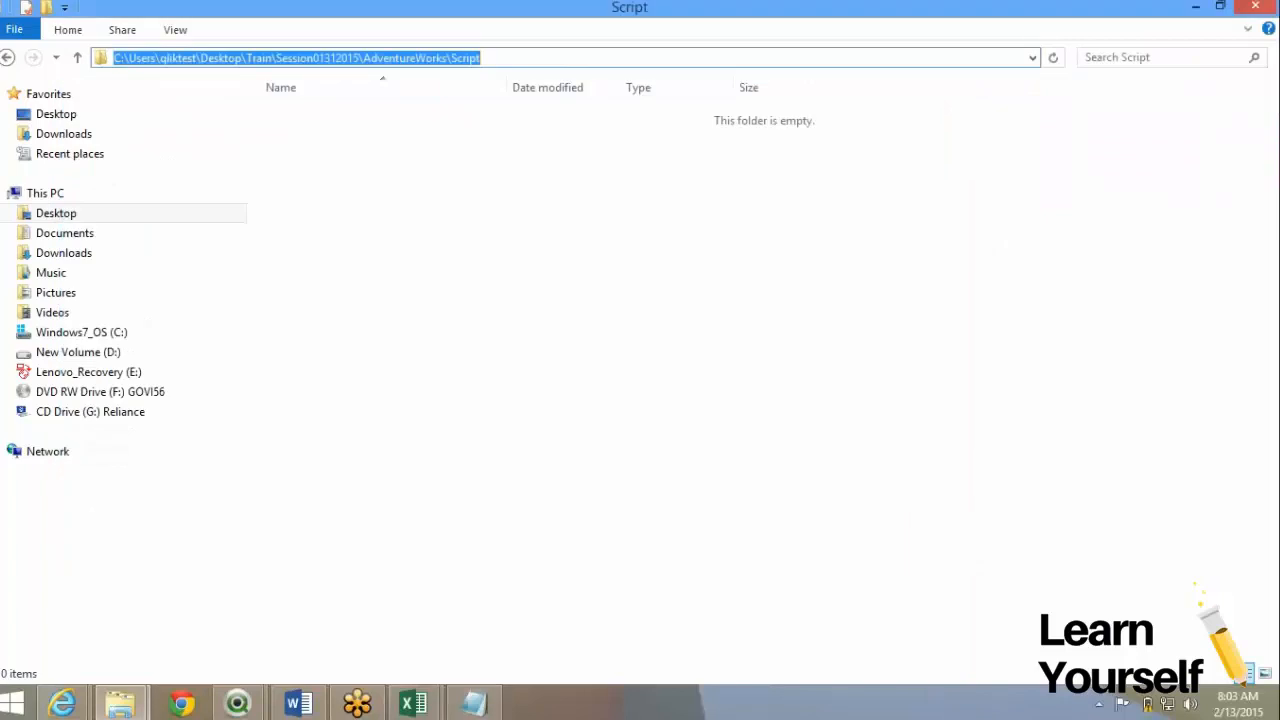
key("Escape")
key("alt+Tab")
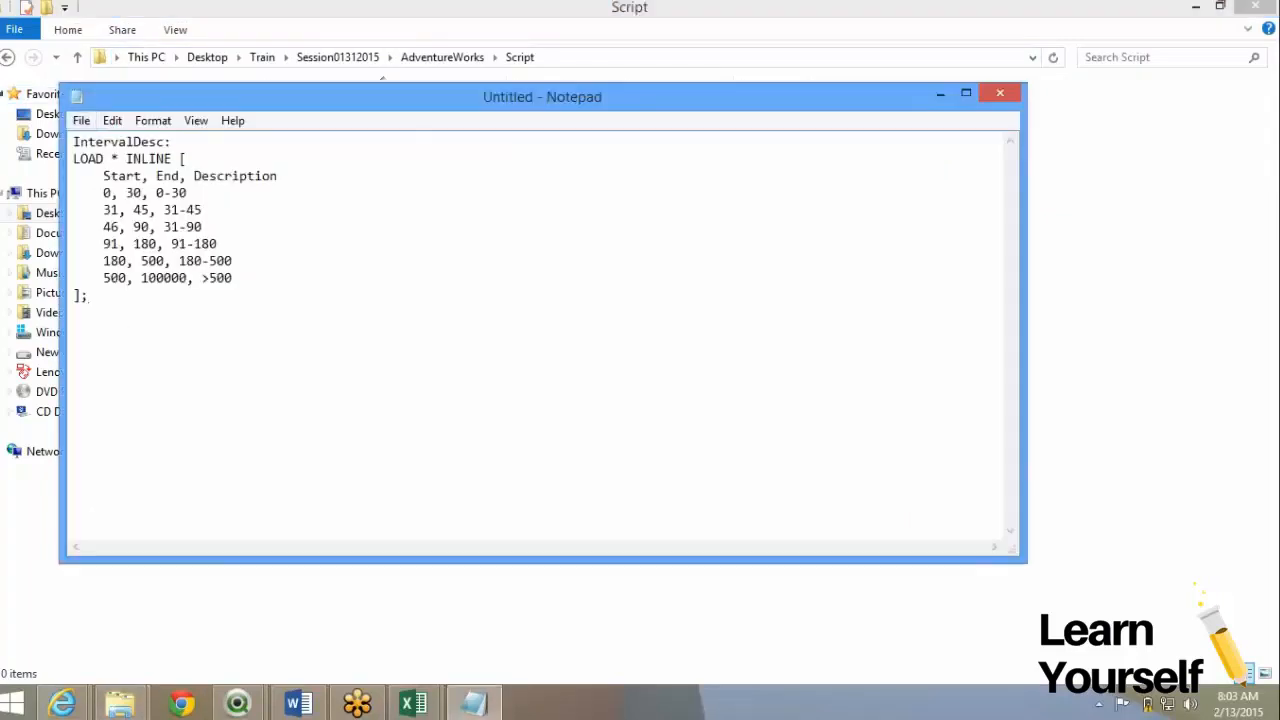
key("alt+f")
key("Down")
key("Down")
key("Down")
key("ctrl+s")
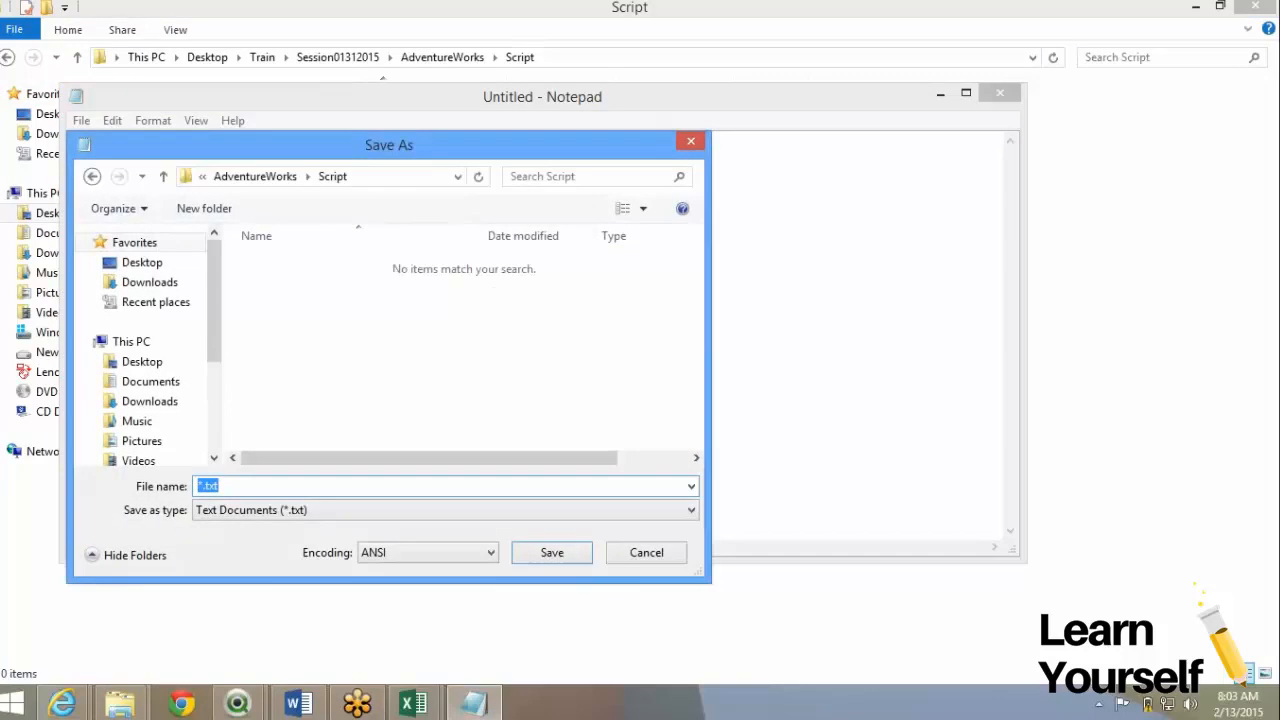
type("IntervalsScript")
key("Return")
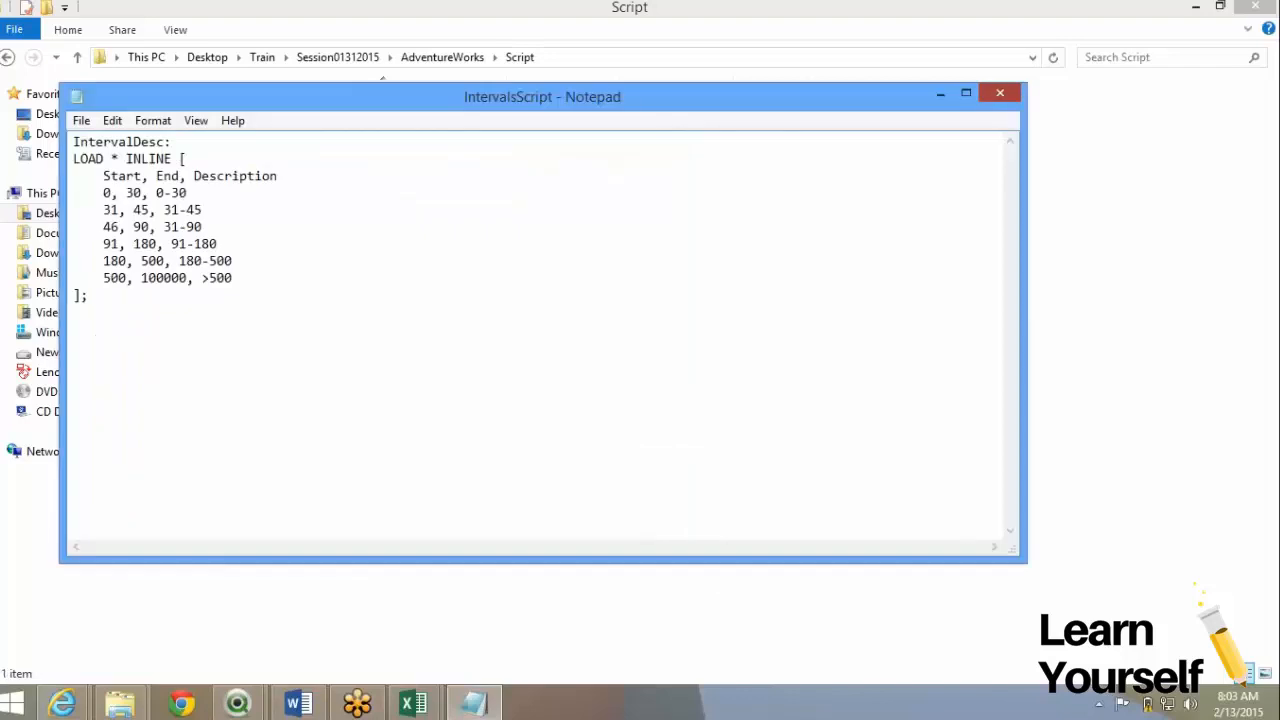
left_click(1000, 93)
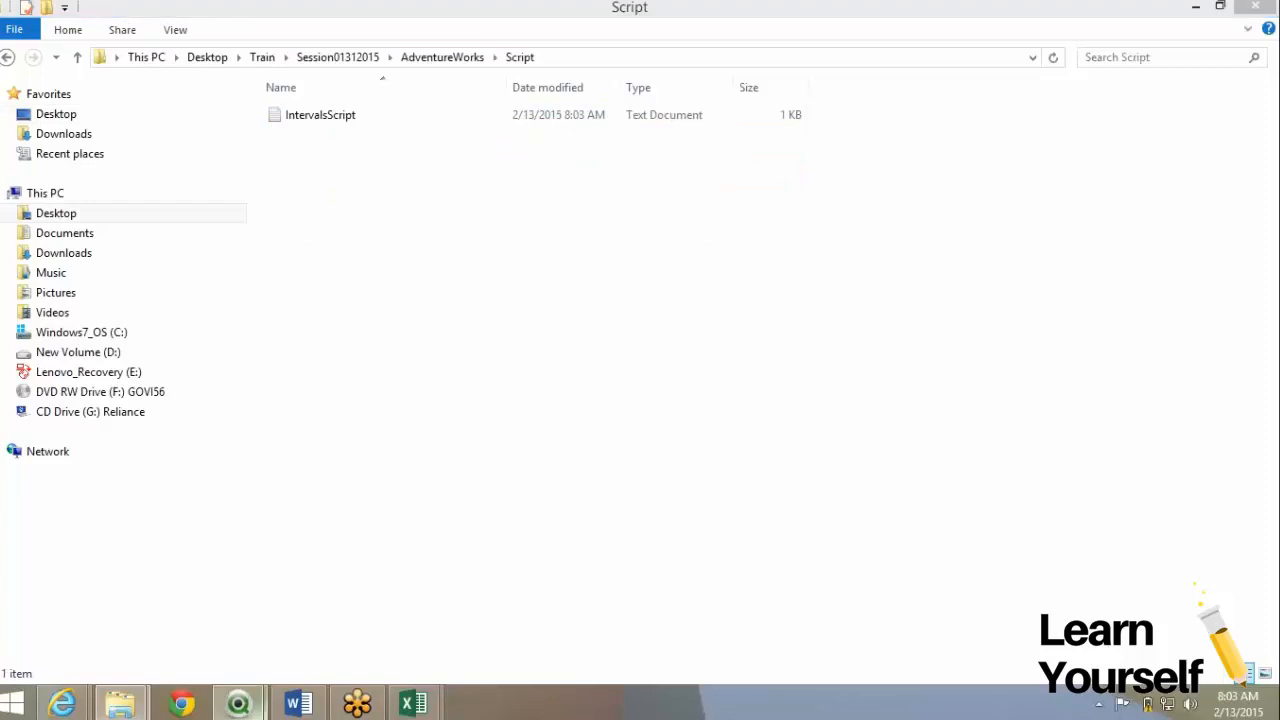
- Return to the Datamodel.qvw script in QlikView and replace the selected IntervalDesc inline load with an empty line
mouse_move(237, 704)
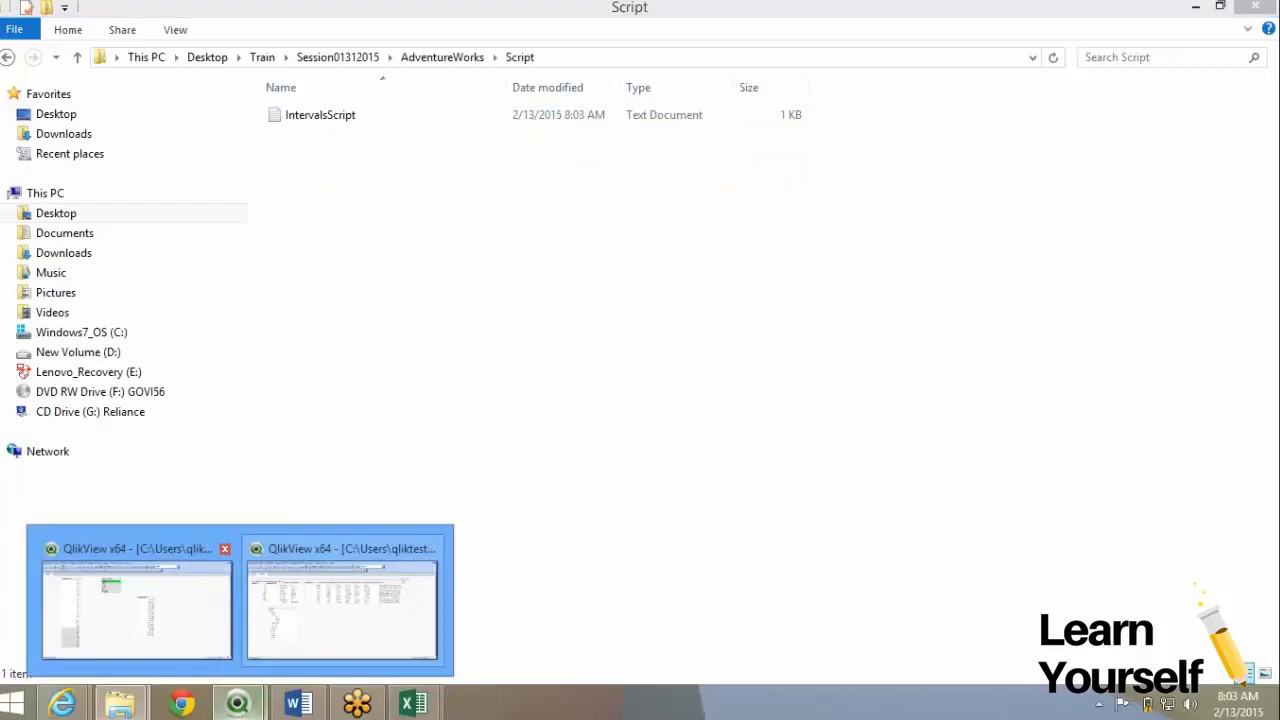
left_click(137, 610)
key("Delete")
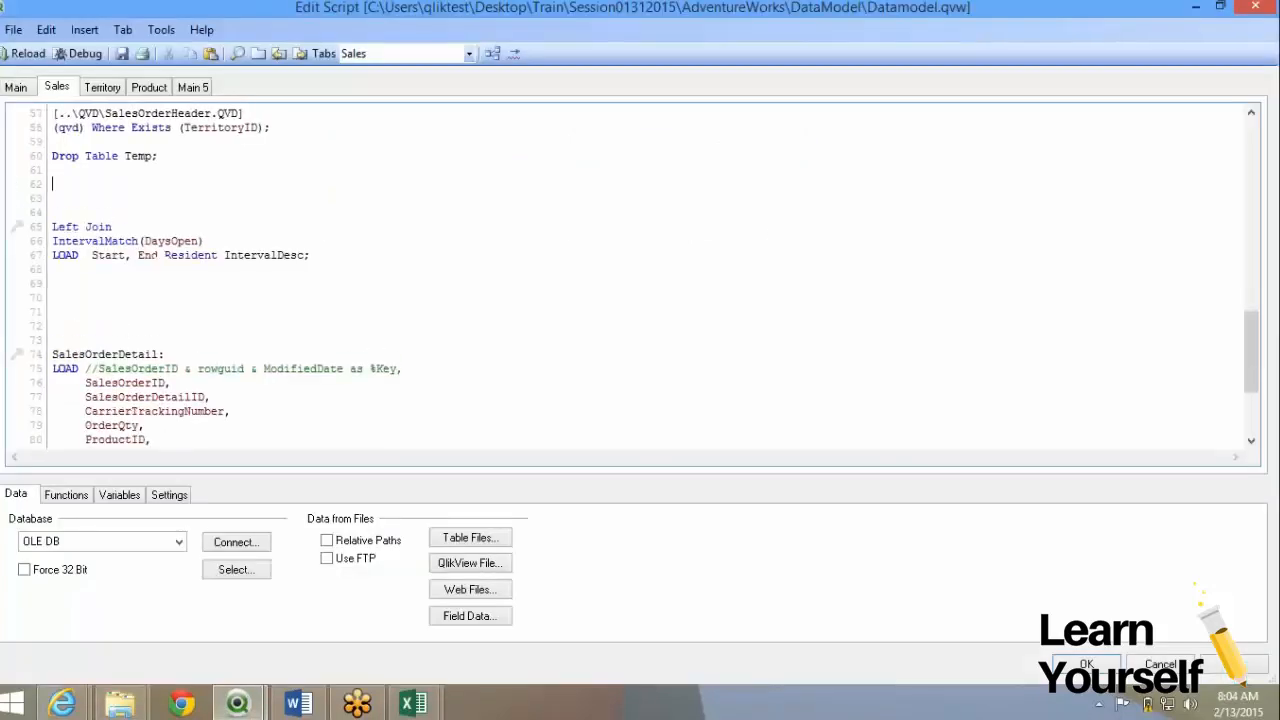
key("Return")
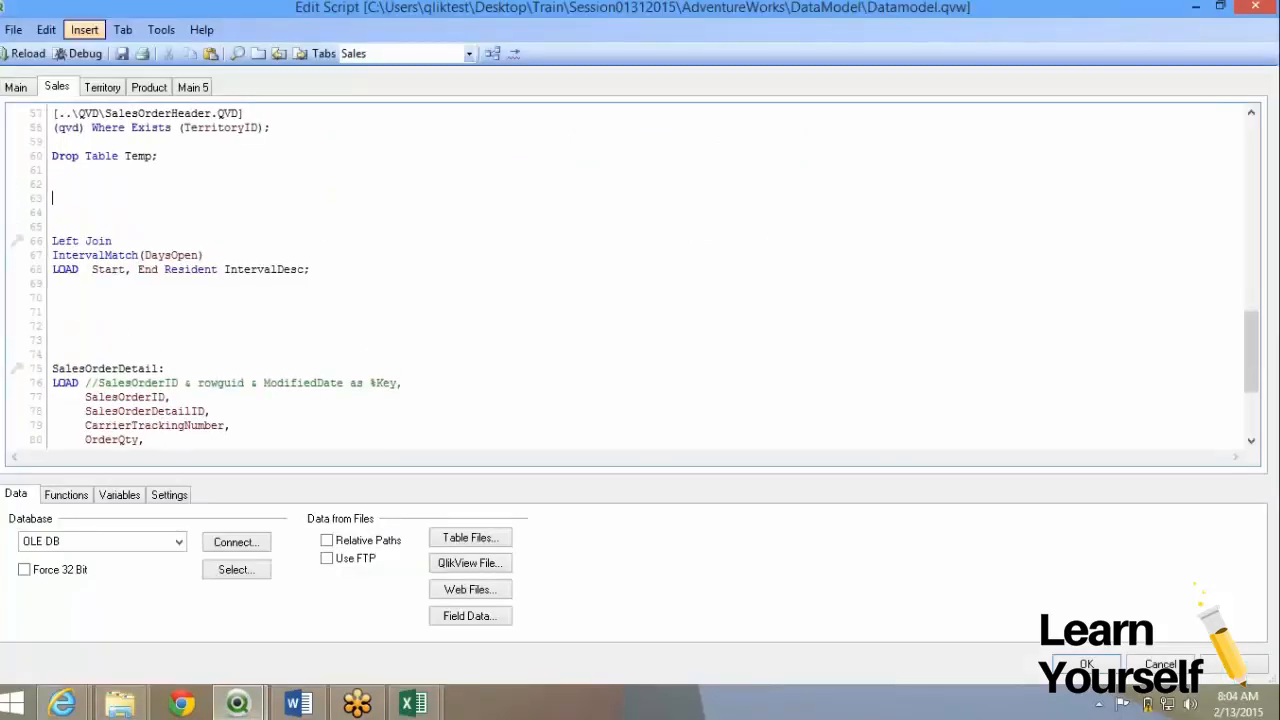
- Insert an include statement for IntervalsScript from Session01312015\AdventureWorks\Script after the Drop Table Temp line
left_click(84, 29)
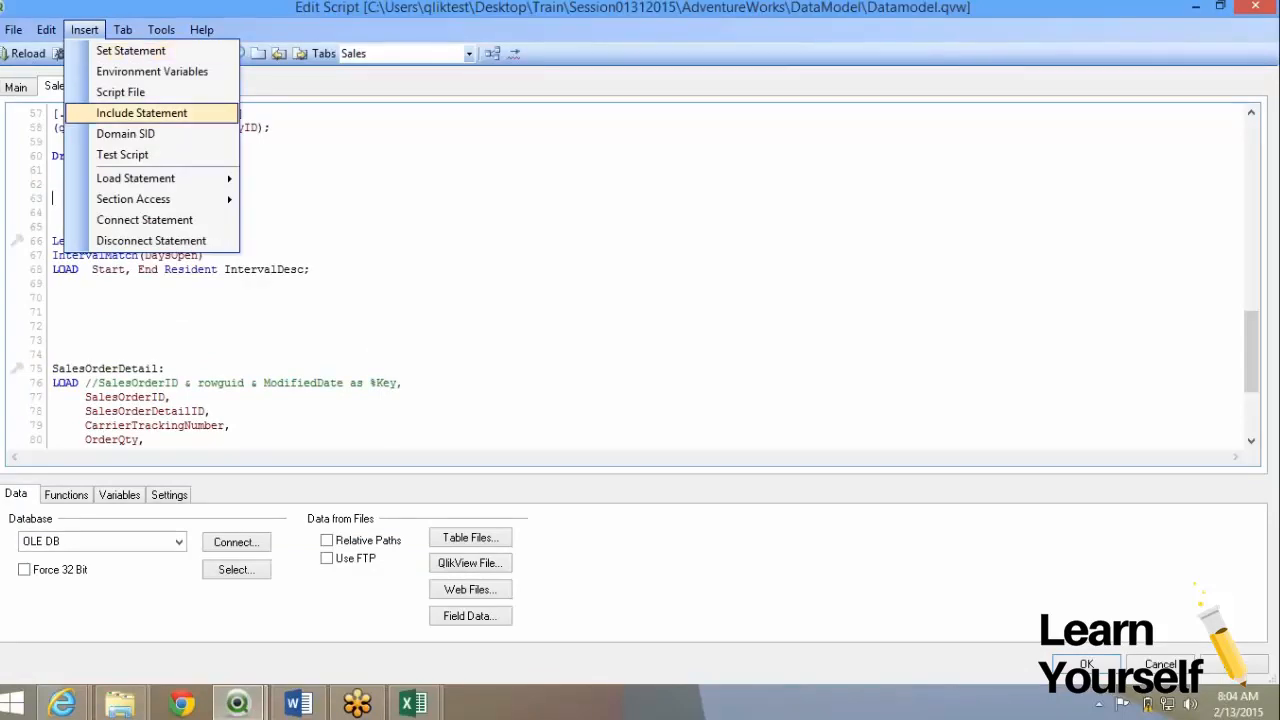
key("Escape")
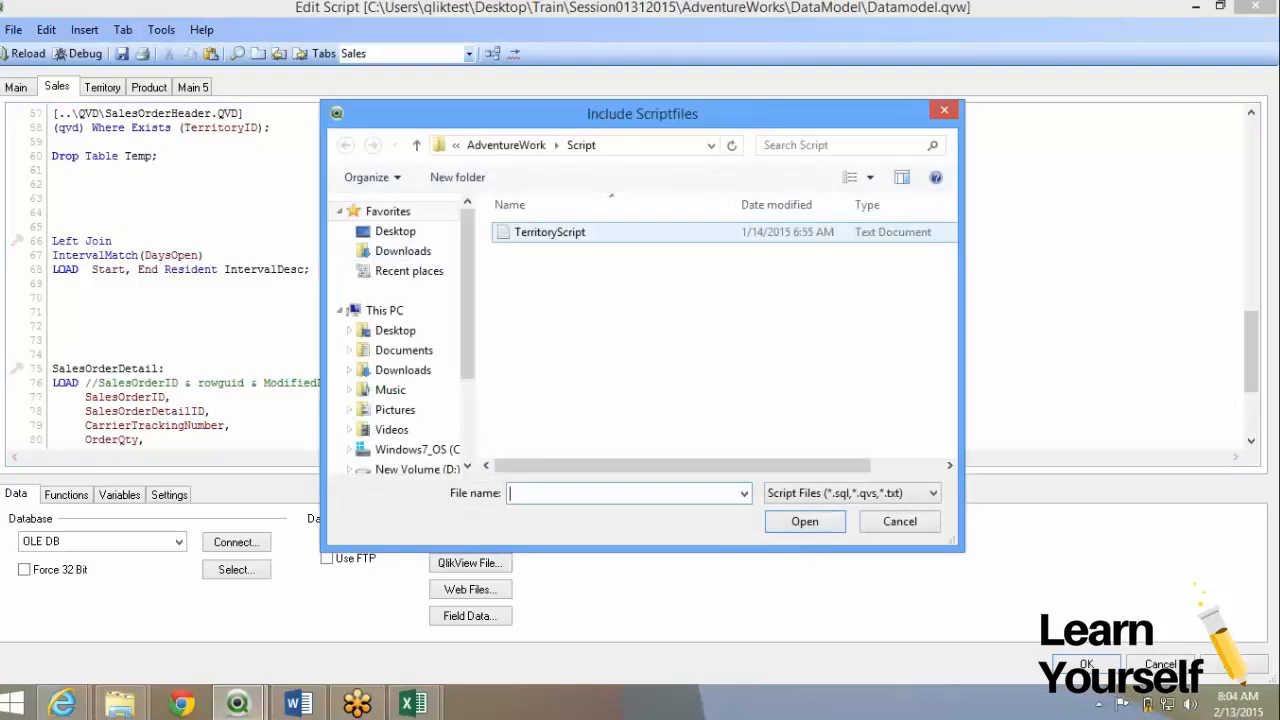
left_click(518, 146)
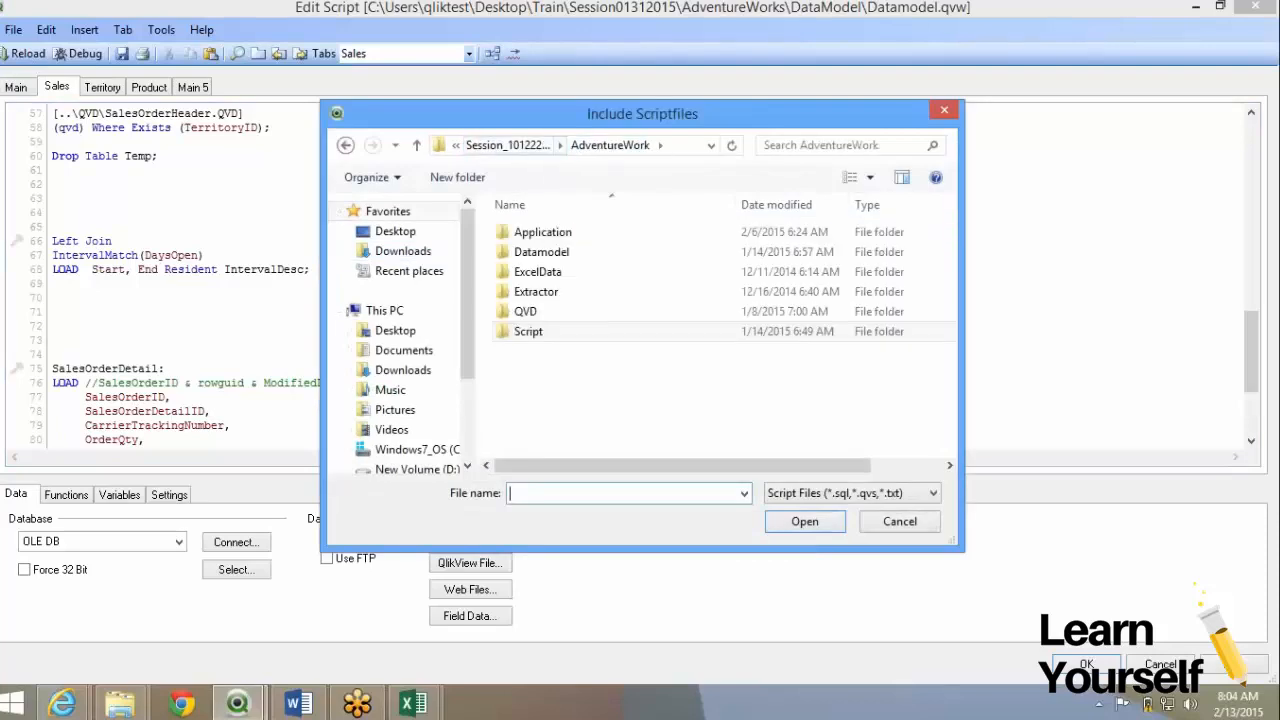
left_click(530, 146)
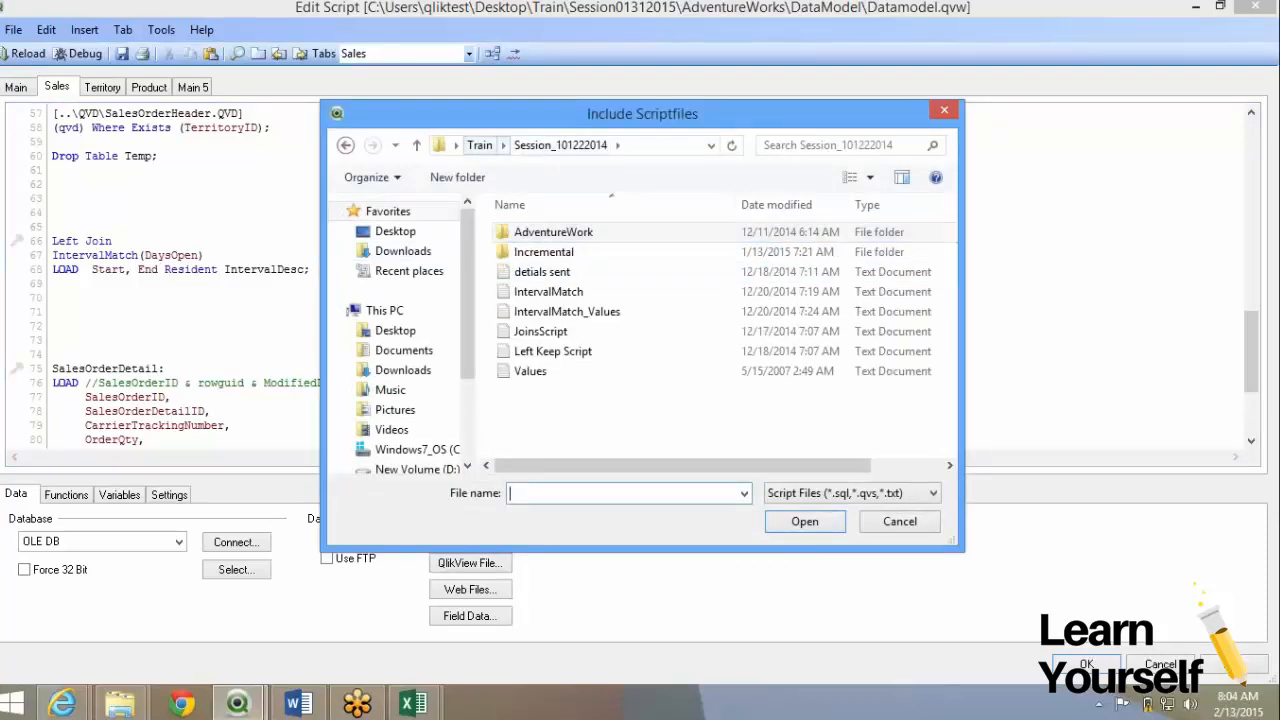
left_click(480, 145)
scroll(600, 330, "down", 5)
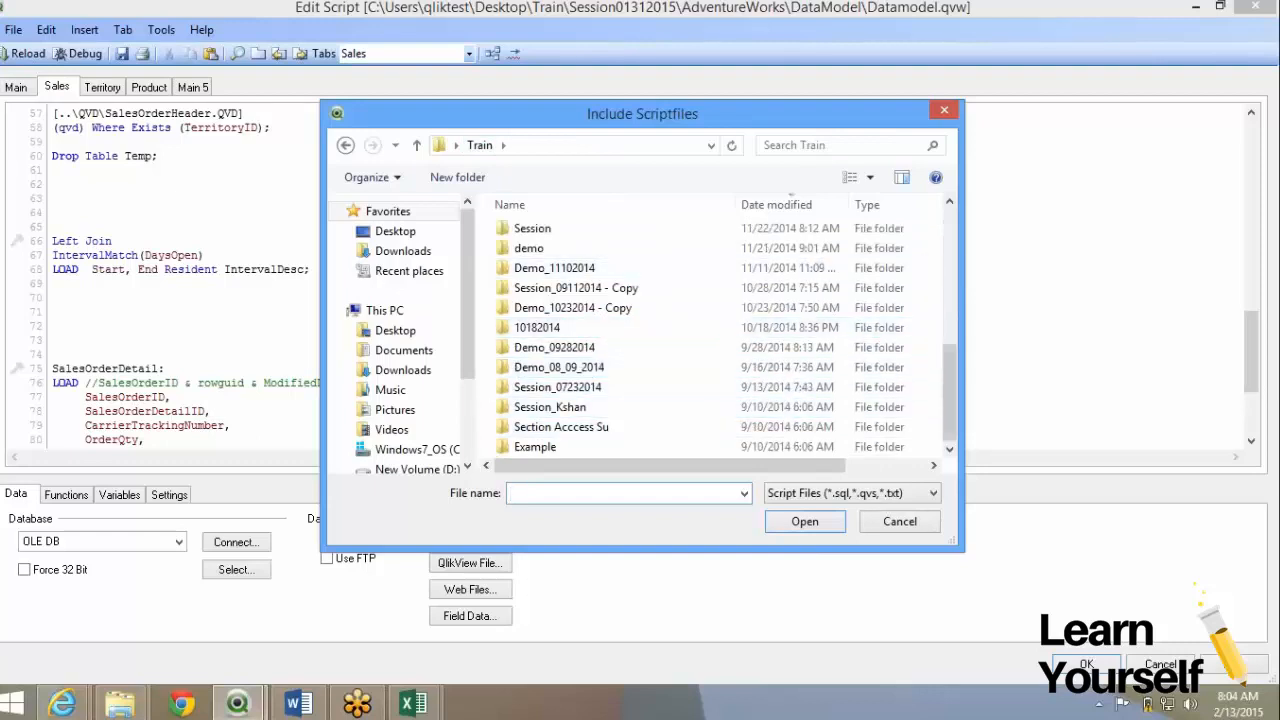
left_click(788, 205)
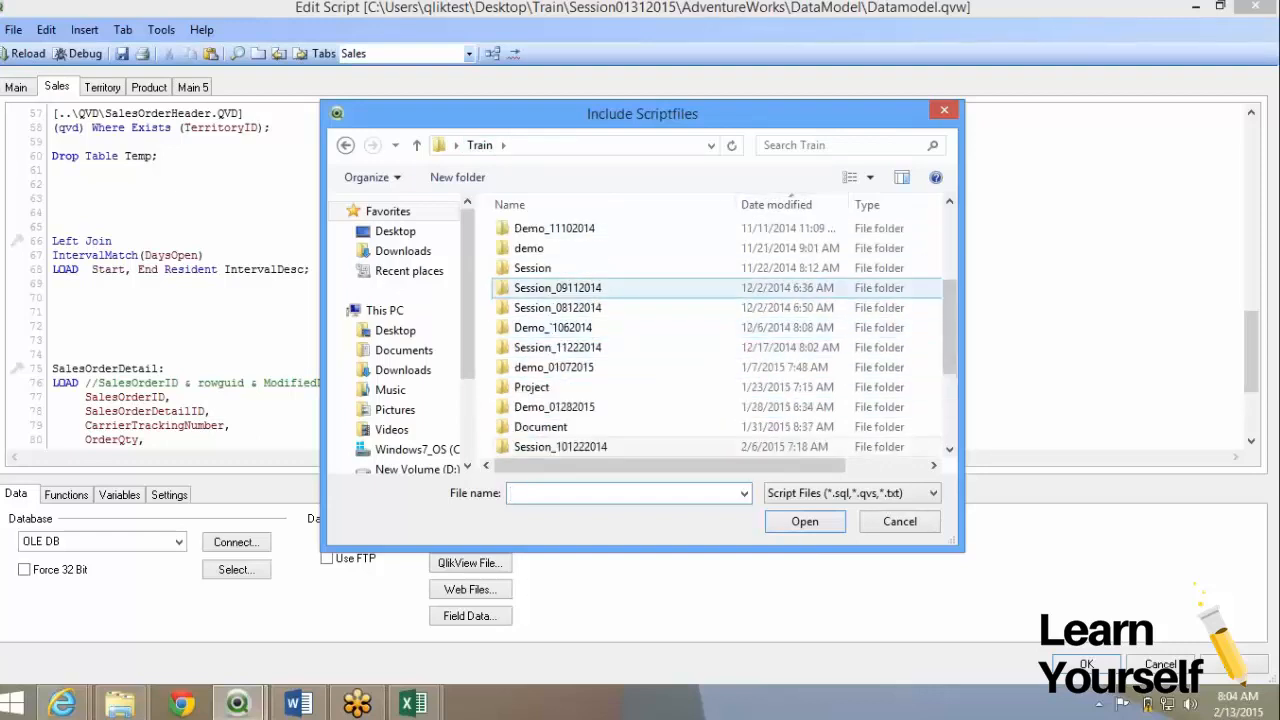
left_click_drag(950, 314, 950, 246)
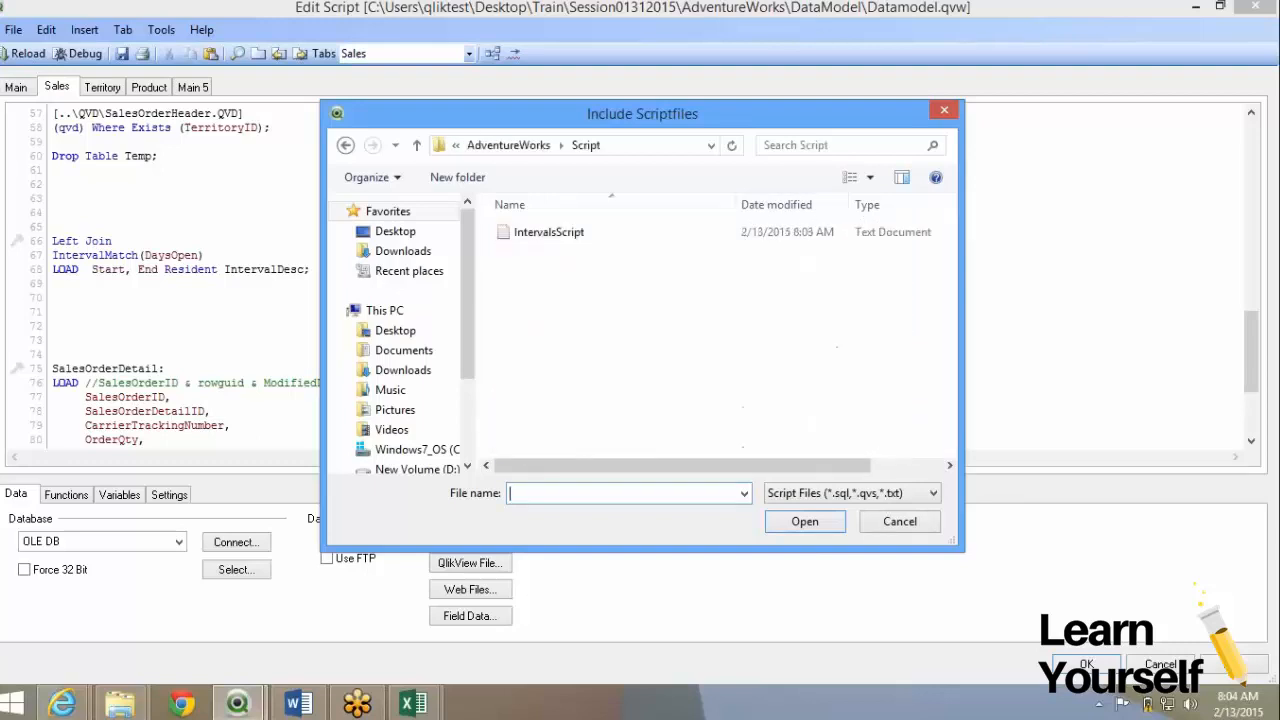
left_click(549, 232)
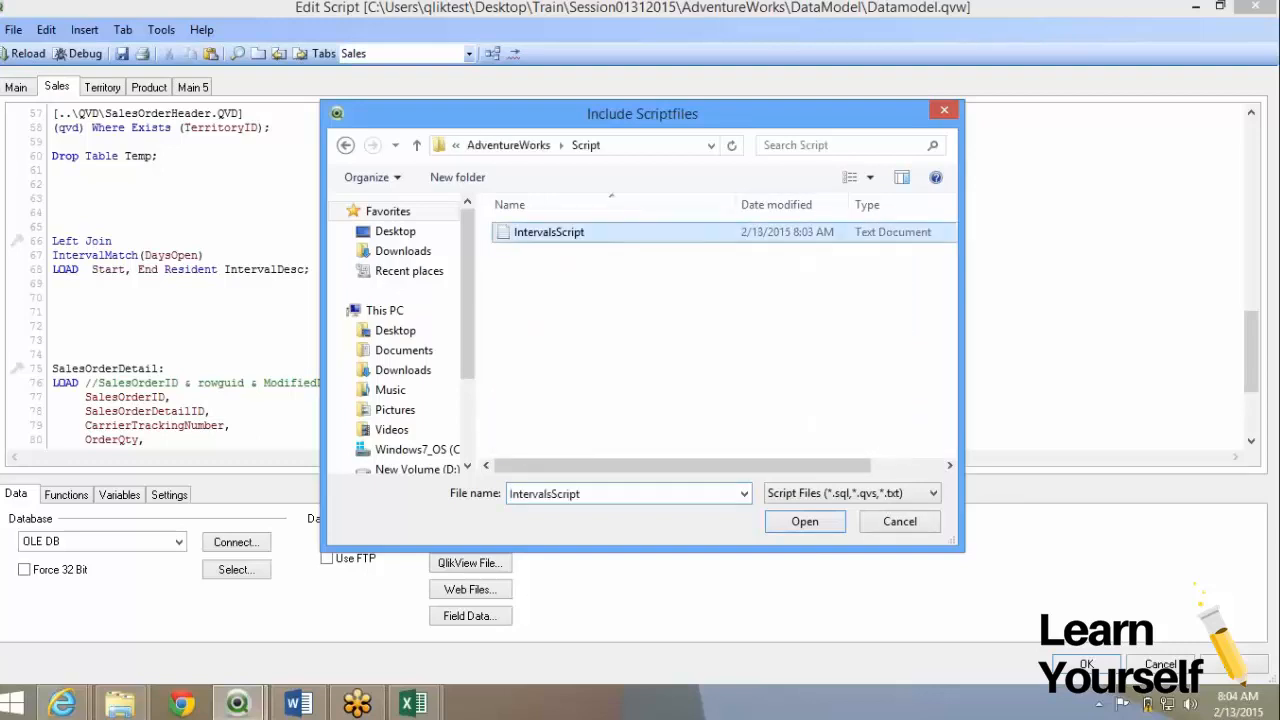
key("Return")
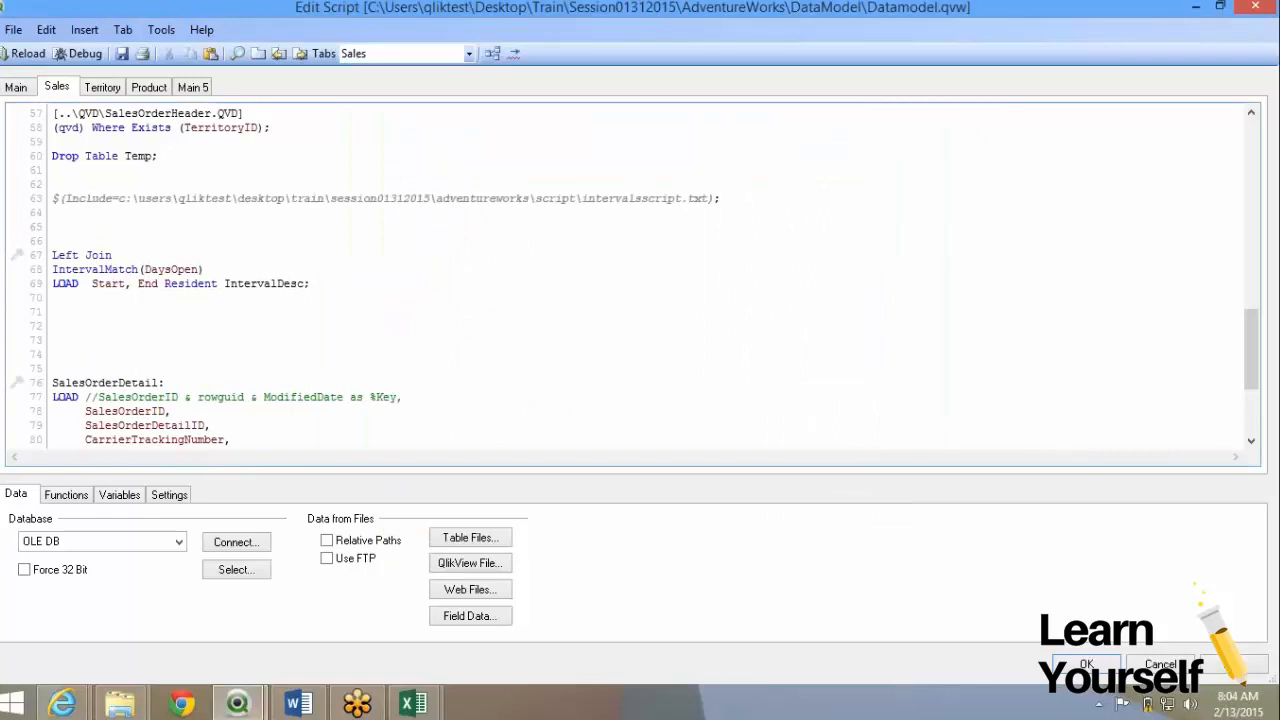
left_click_drag(52, 198, 722, 198)
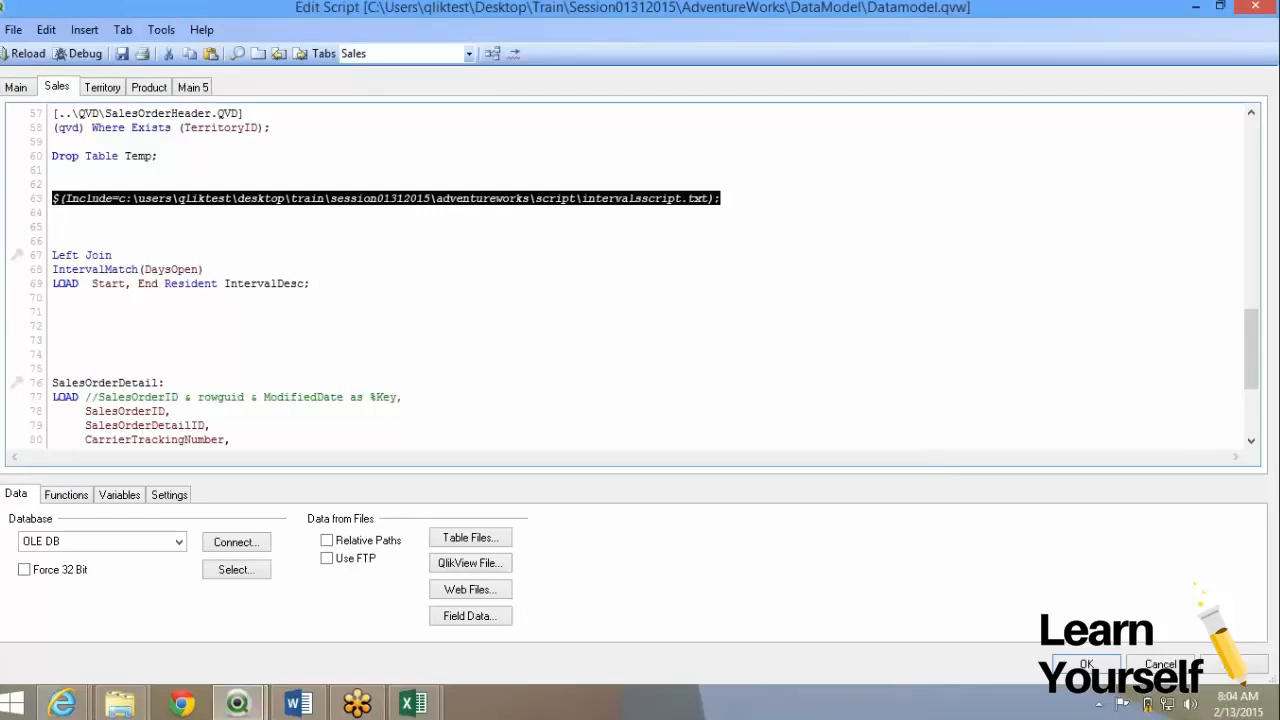
left_click(722, 199)
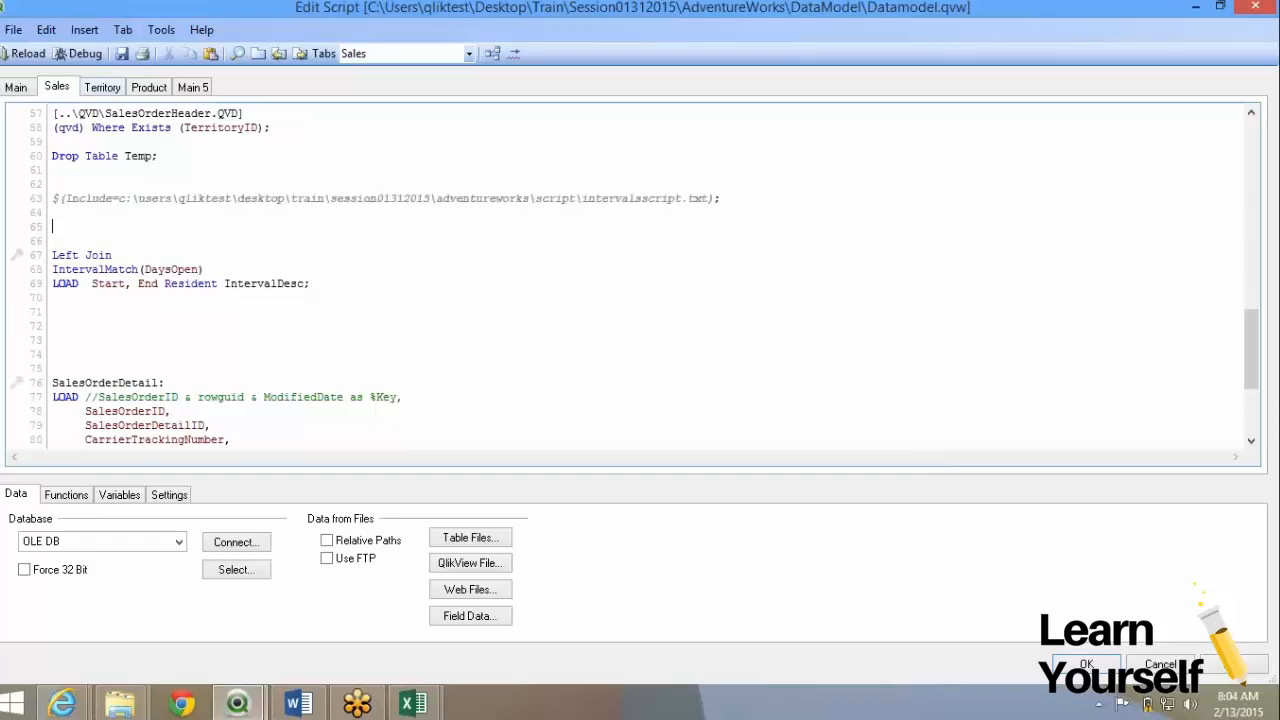
- Save the document, reload its script, and check the IntervalDesc line in the script execution log
left_click(122, 54)
left_click(25, 54)
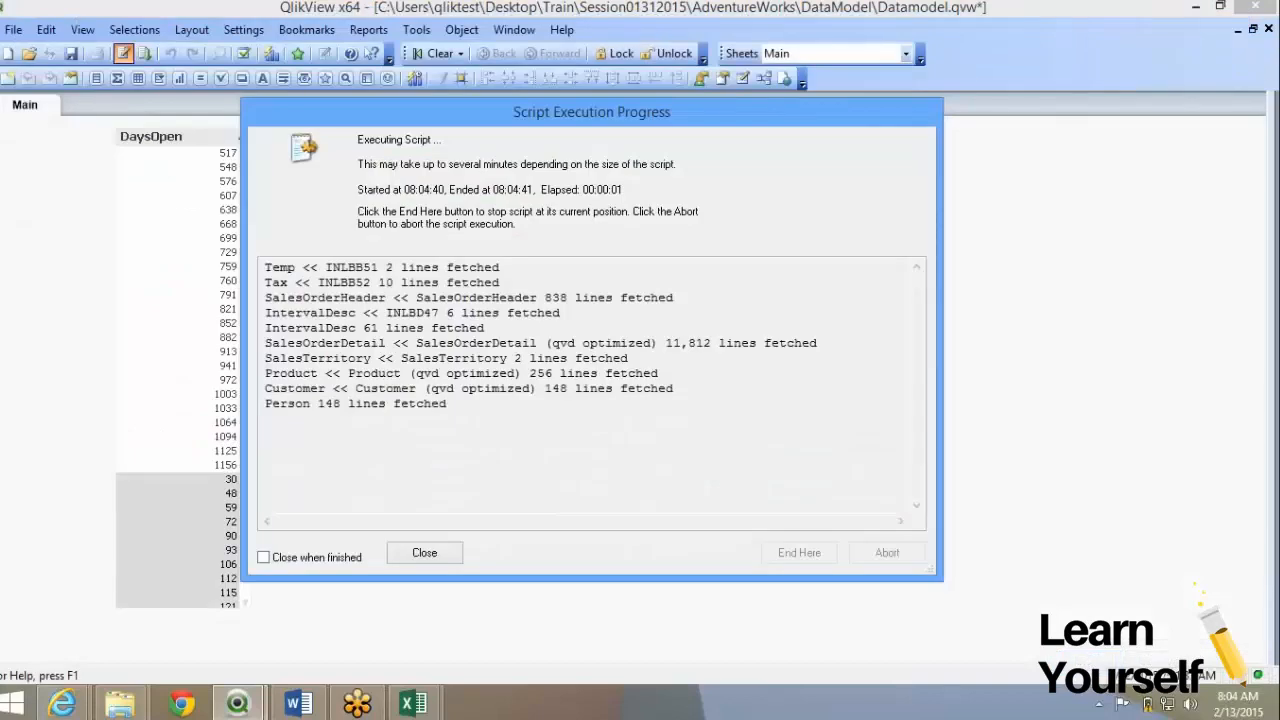
left_click_drag(265, 312, 560, 312)
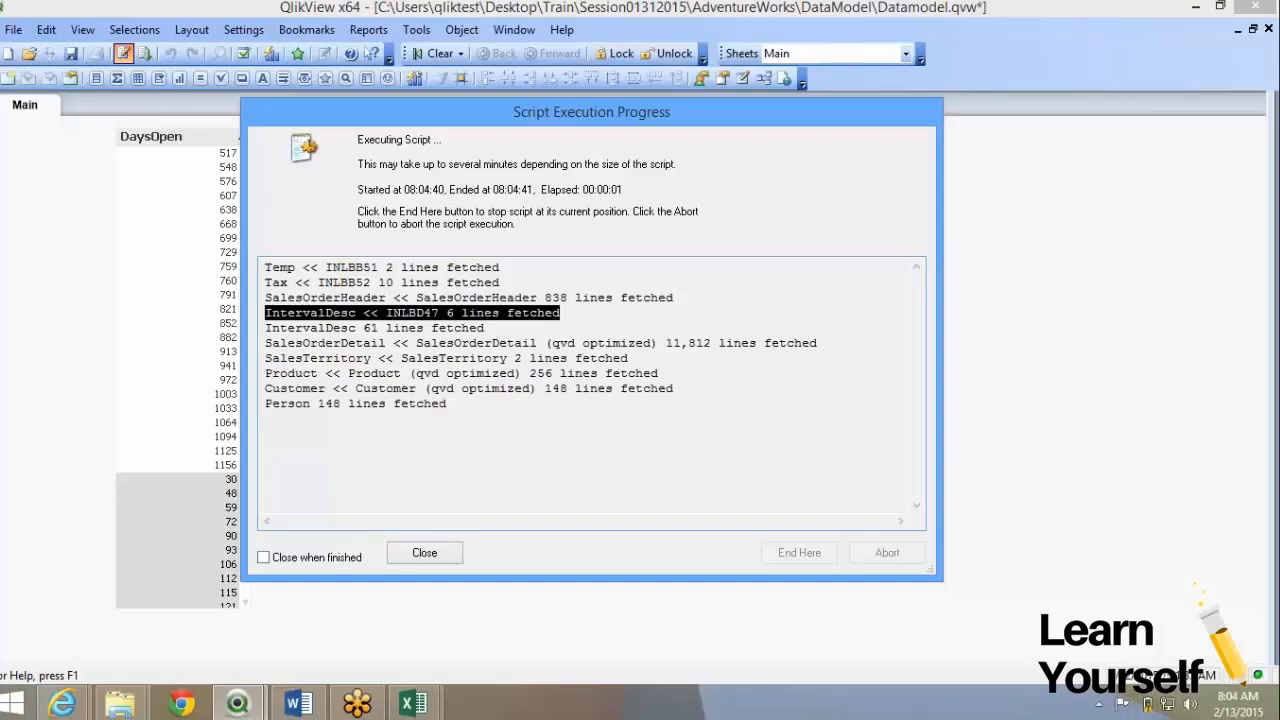
left_click_drag(393, 312, 446, 312)
key("Tab")
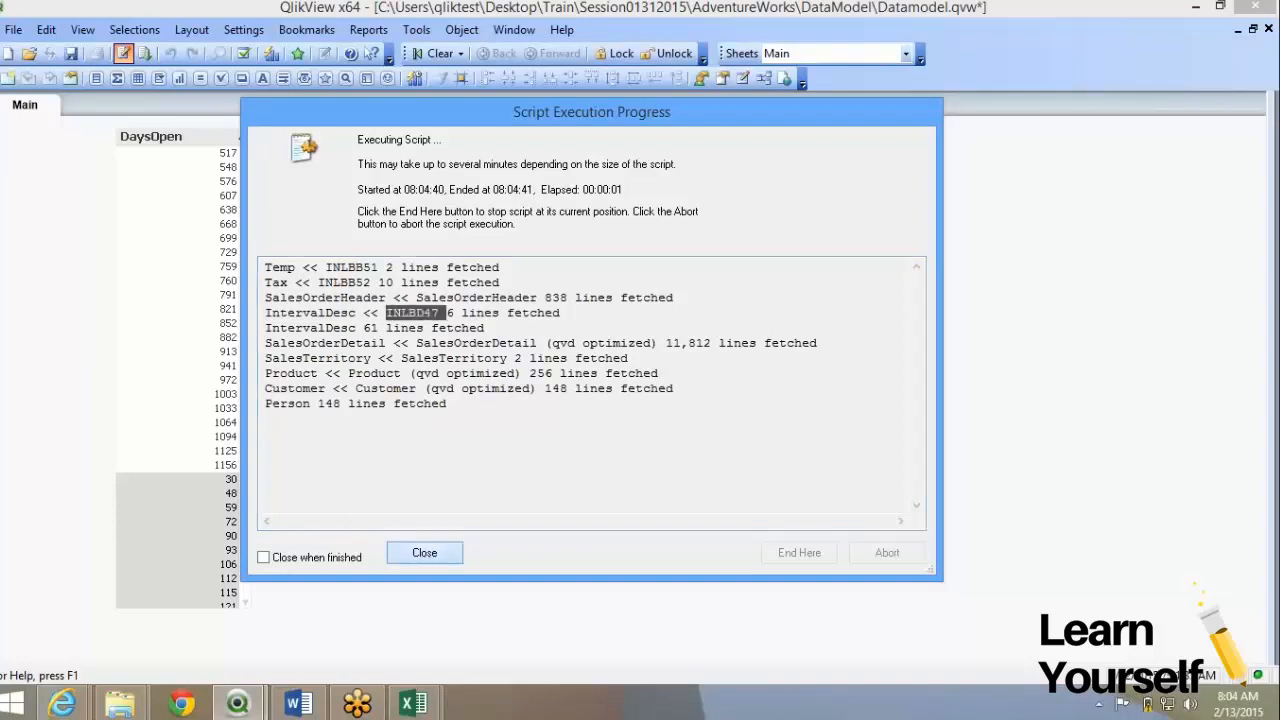
- Close the execution progress and the Sheet Properties without changing the fields, and reopen the load script
key("Return")
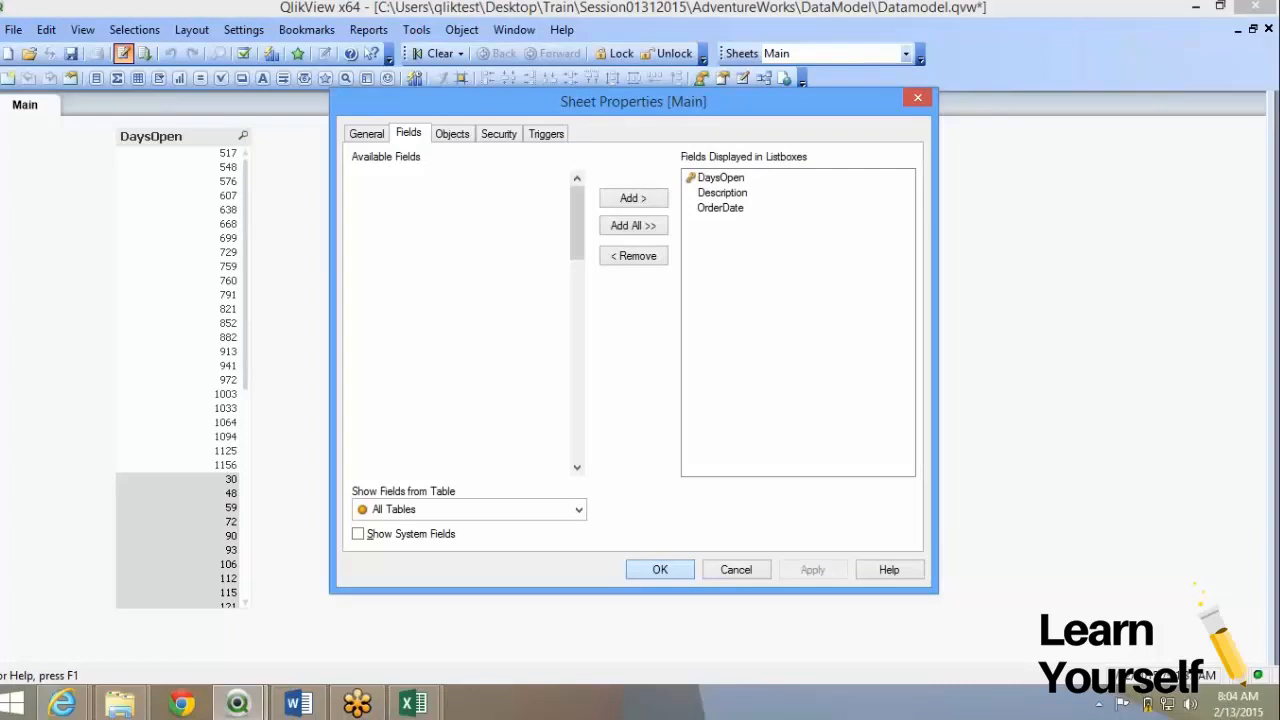
key("Return")
key("ctrl+e")
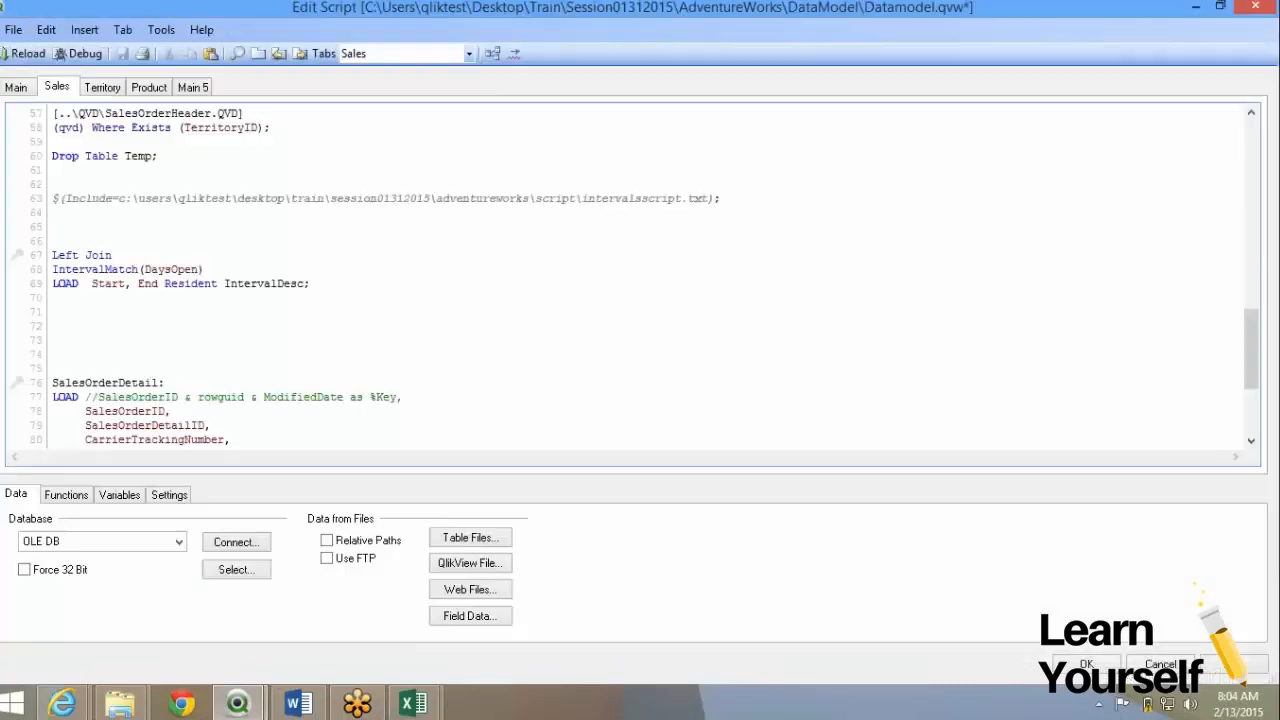
- Copy the IntervalsScript include line from the Sales script and add it at the end of the Product and Main 5 scripts
scroll(640, 280, "down", 5)
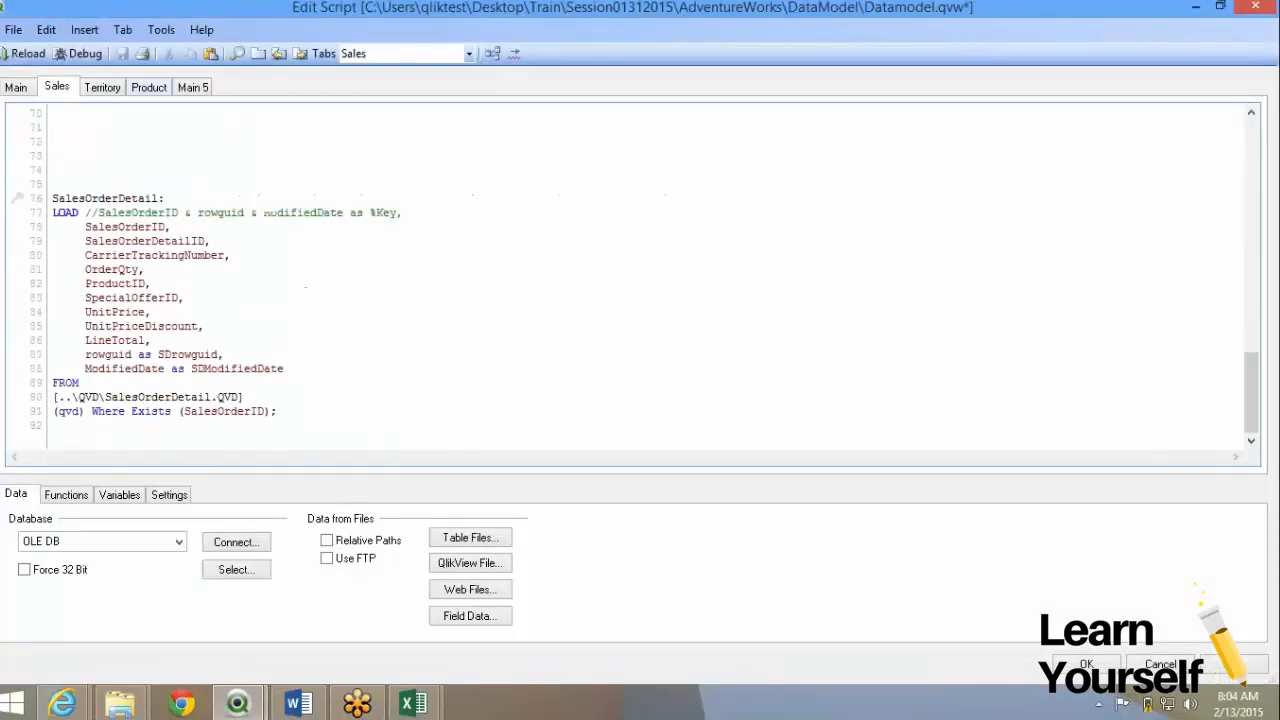
scroll(640, 280, "up", 4)
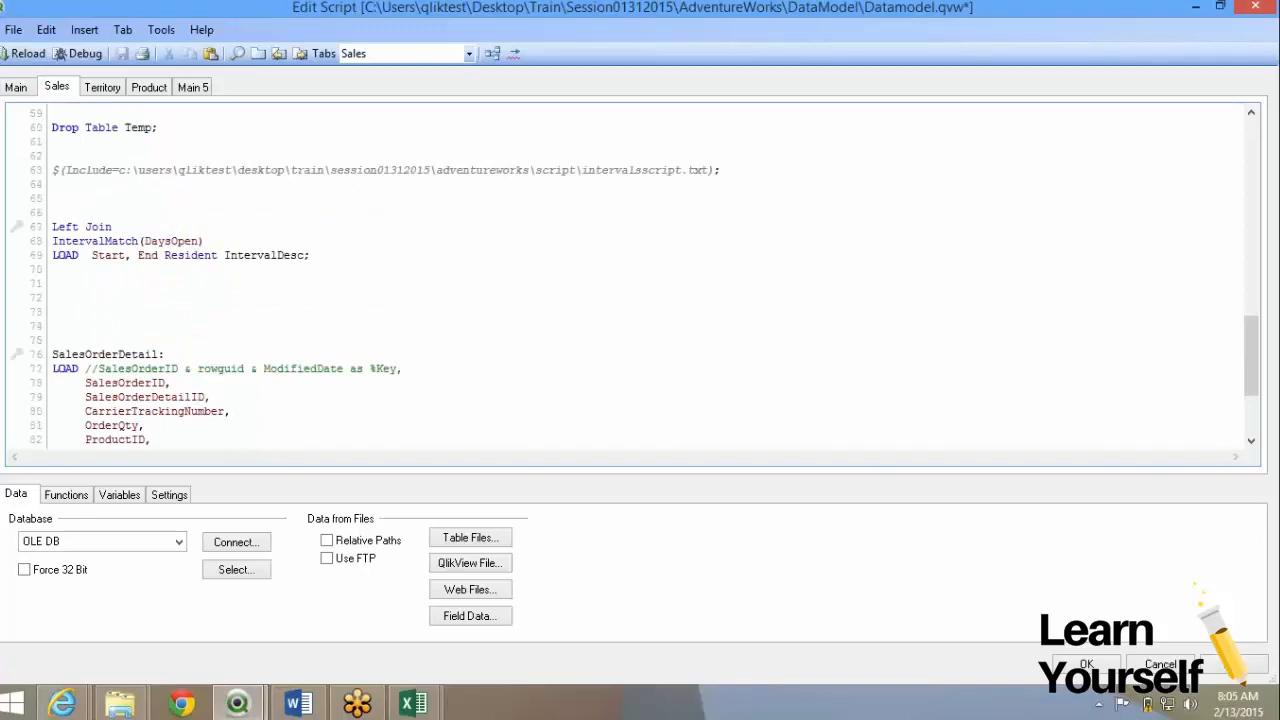
left_click(36, 170)
key("ctrl+c")
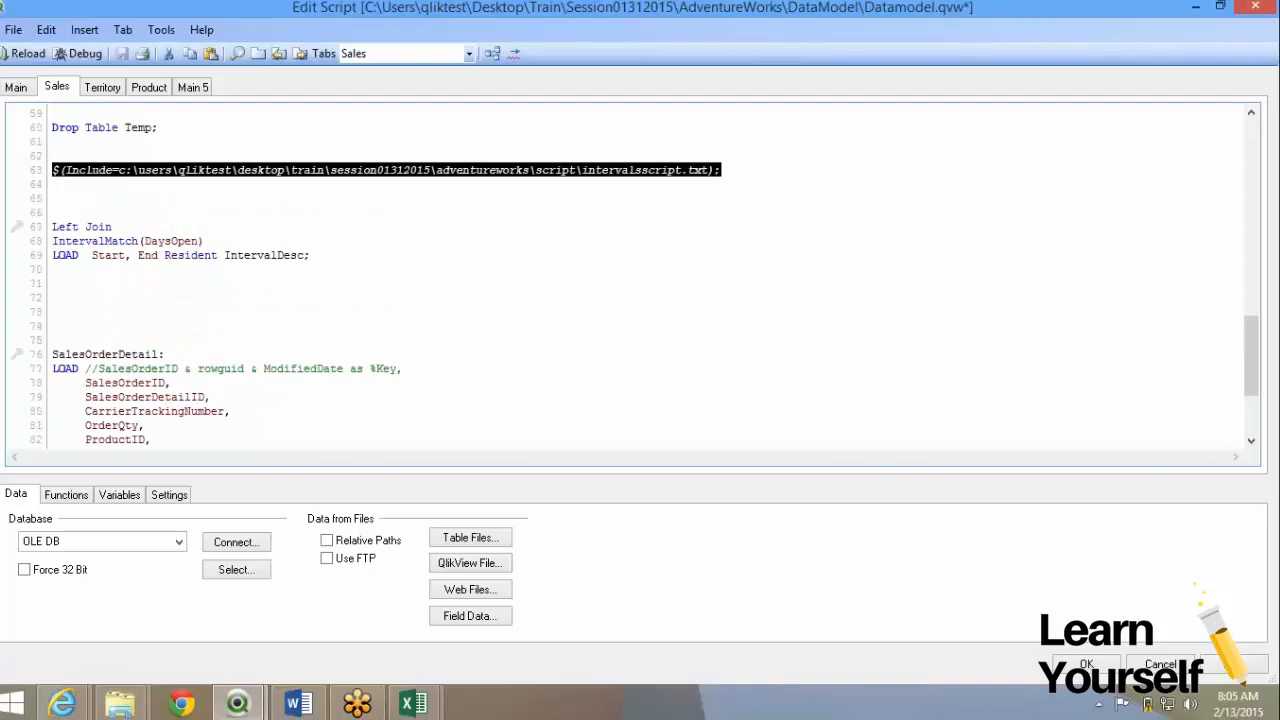
left_click(149, 87)
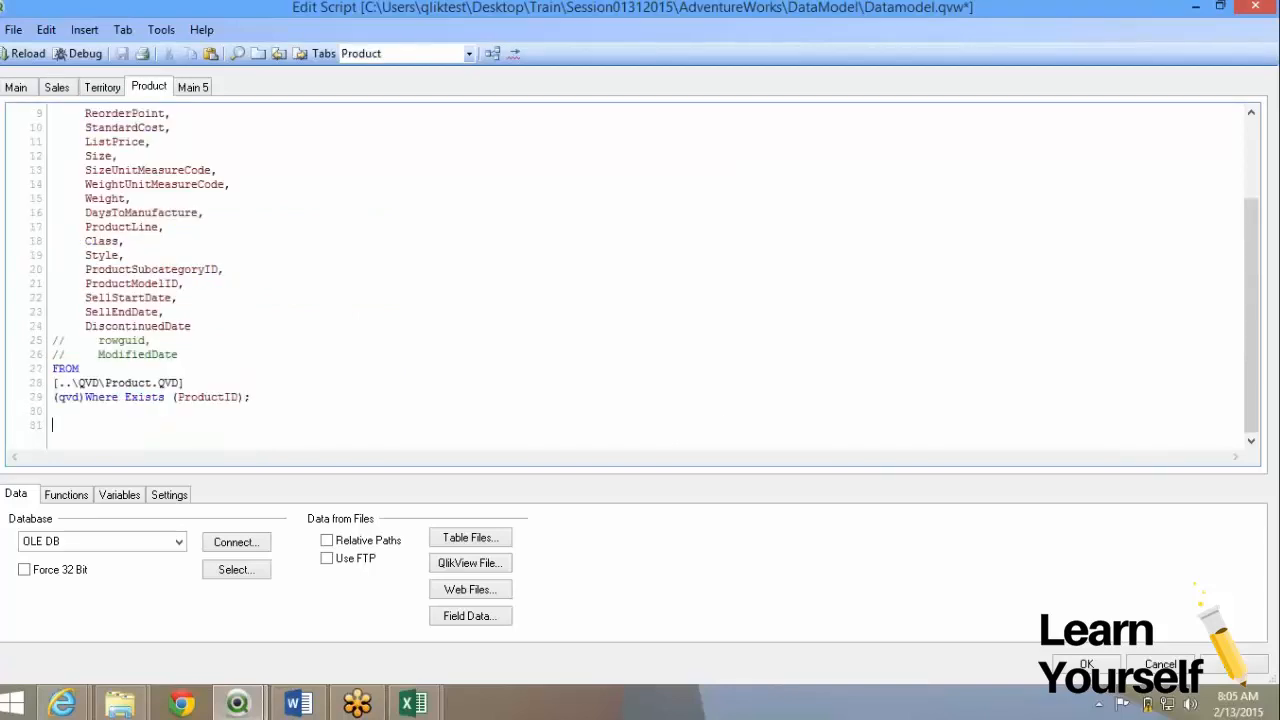
key("ctrl+v")
left_click(193, 87)
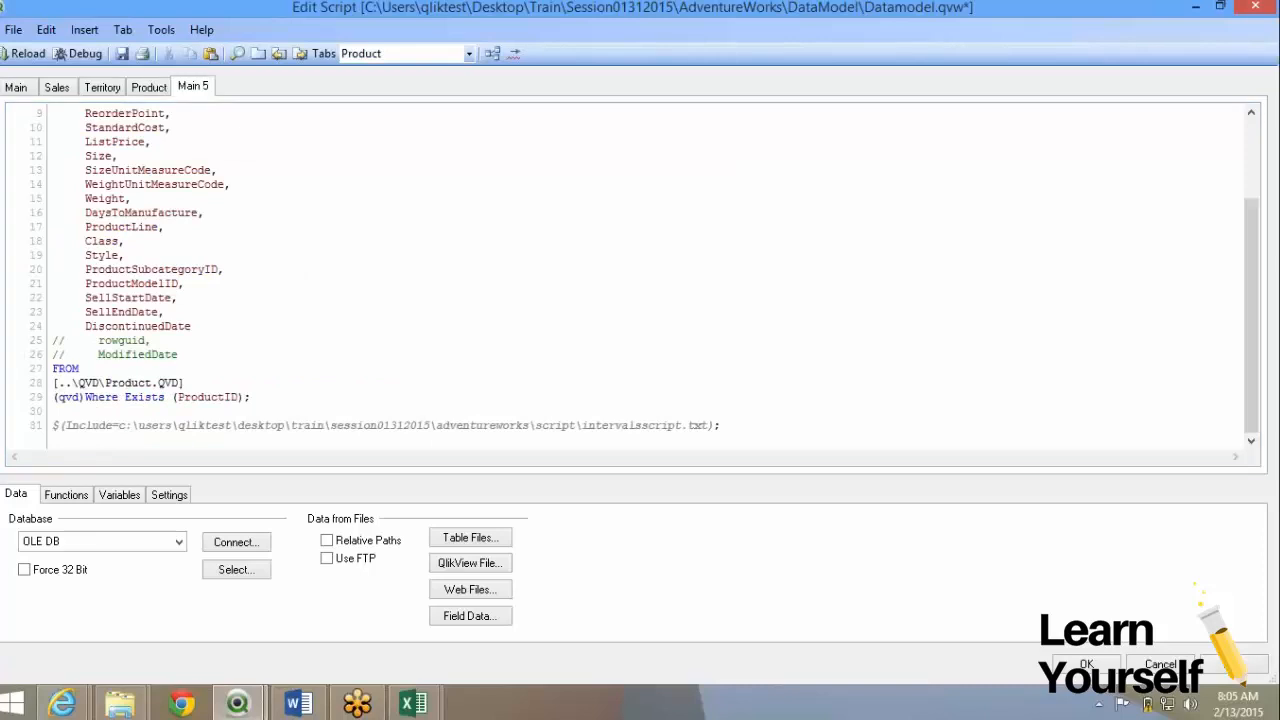
key("ctrl+v")
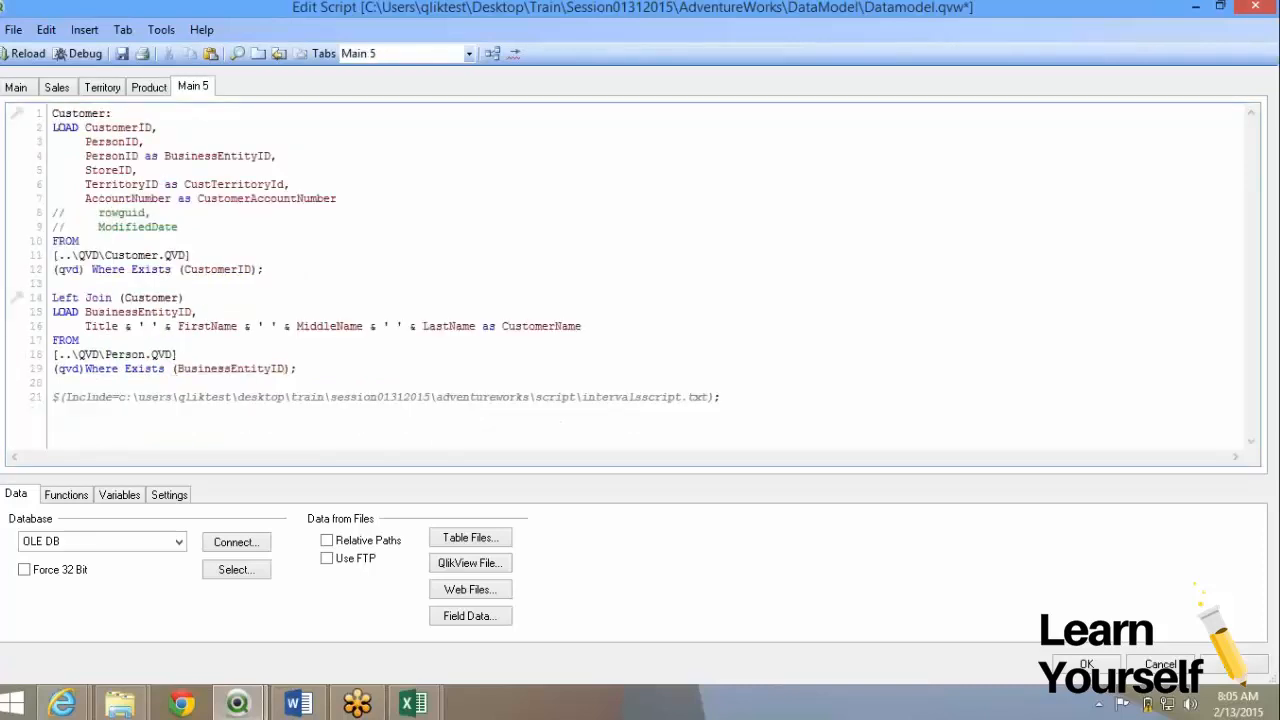
- Save the document, reload its script, and check each IntervalDesc inline load in the script execution log
left_click(121, 53)
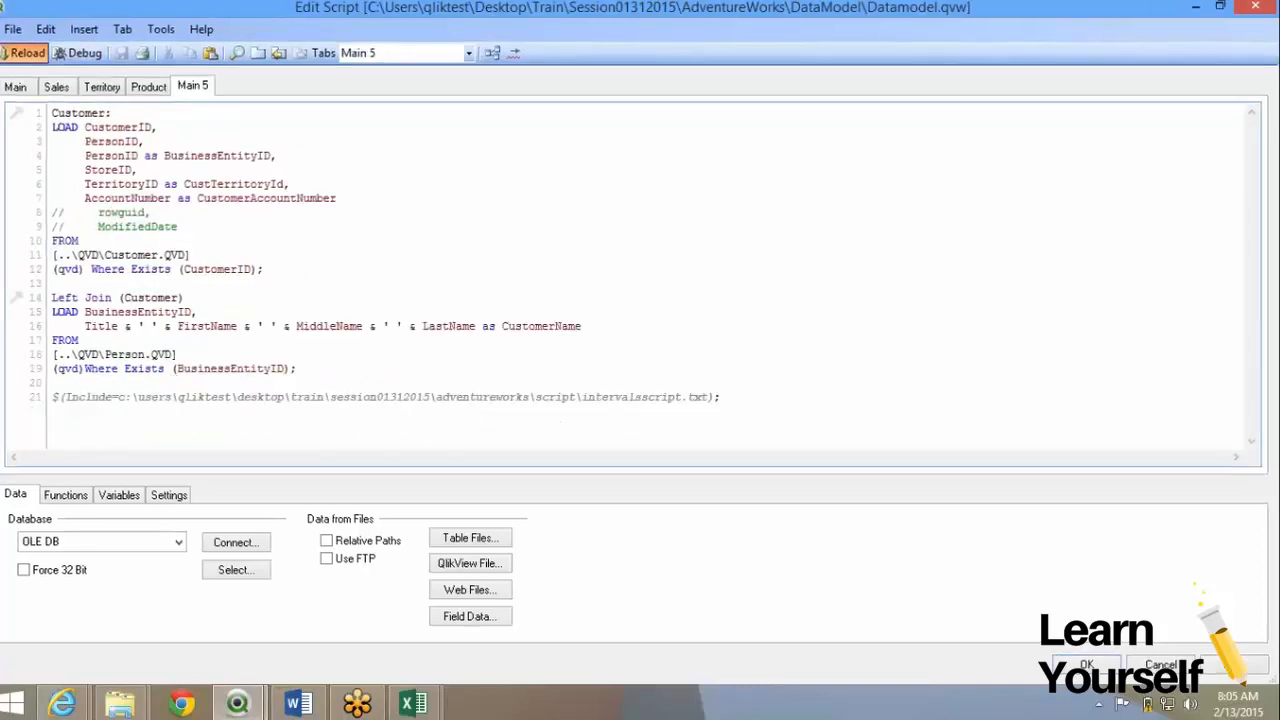
left_click(28, 53)
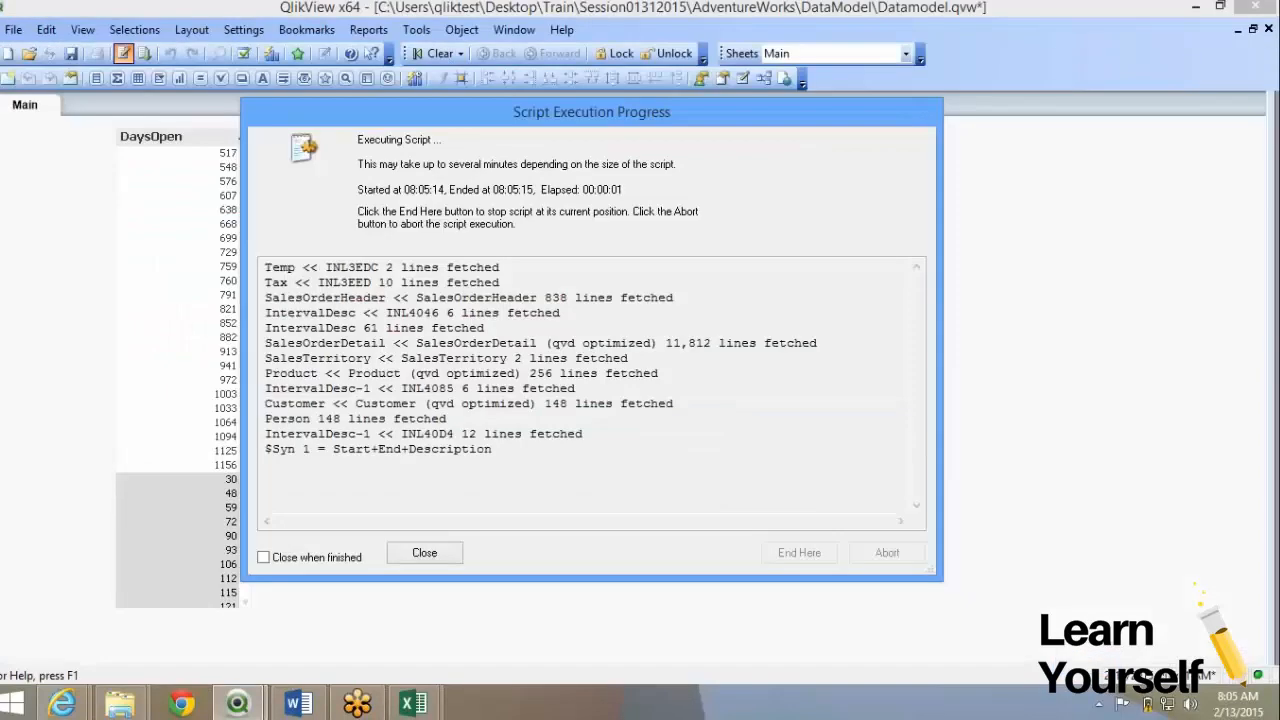
left_click_drag(583, 434, 264, 434)
left_click_drag(264, 388, 576, 388)
left_click_drag(562, 312, 264, 312)
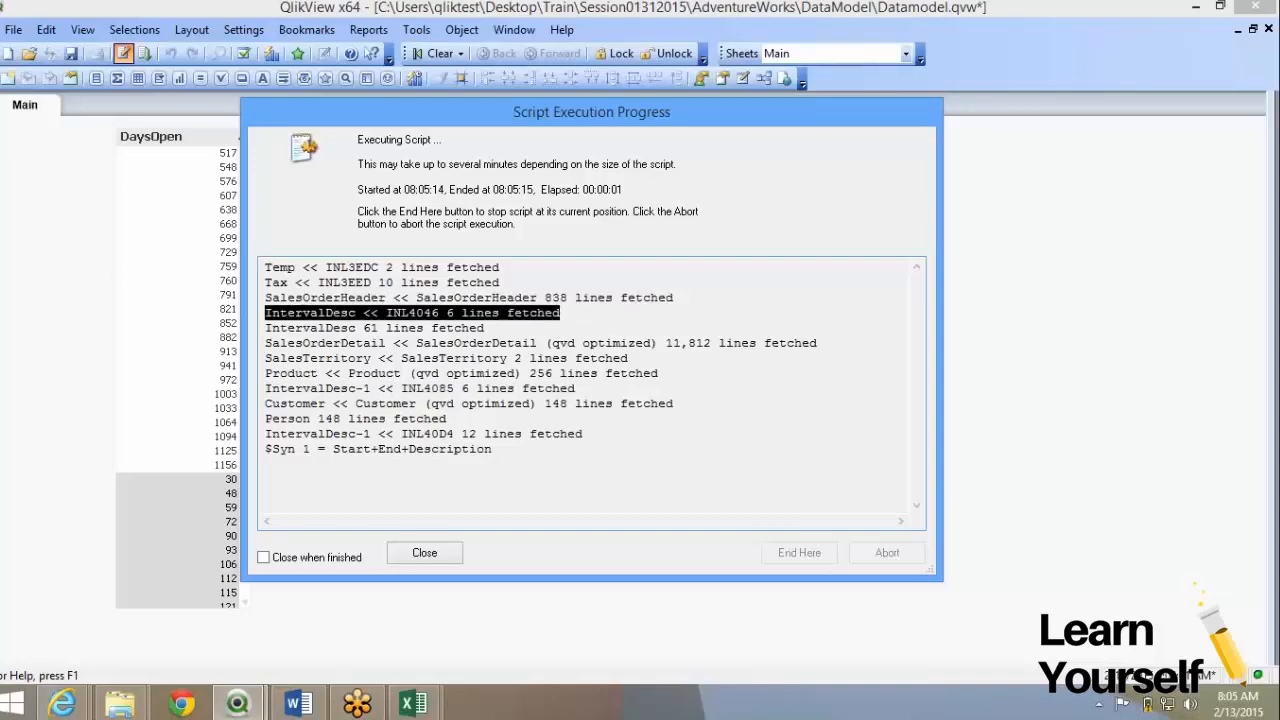
- Close the execution progress and Sheet Properties without changing fields, and reopen the load script at its Main section
left_click(424, 553)
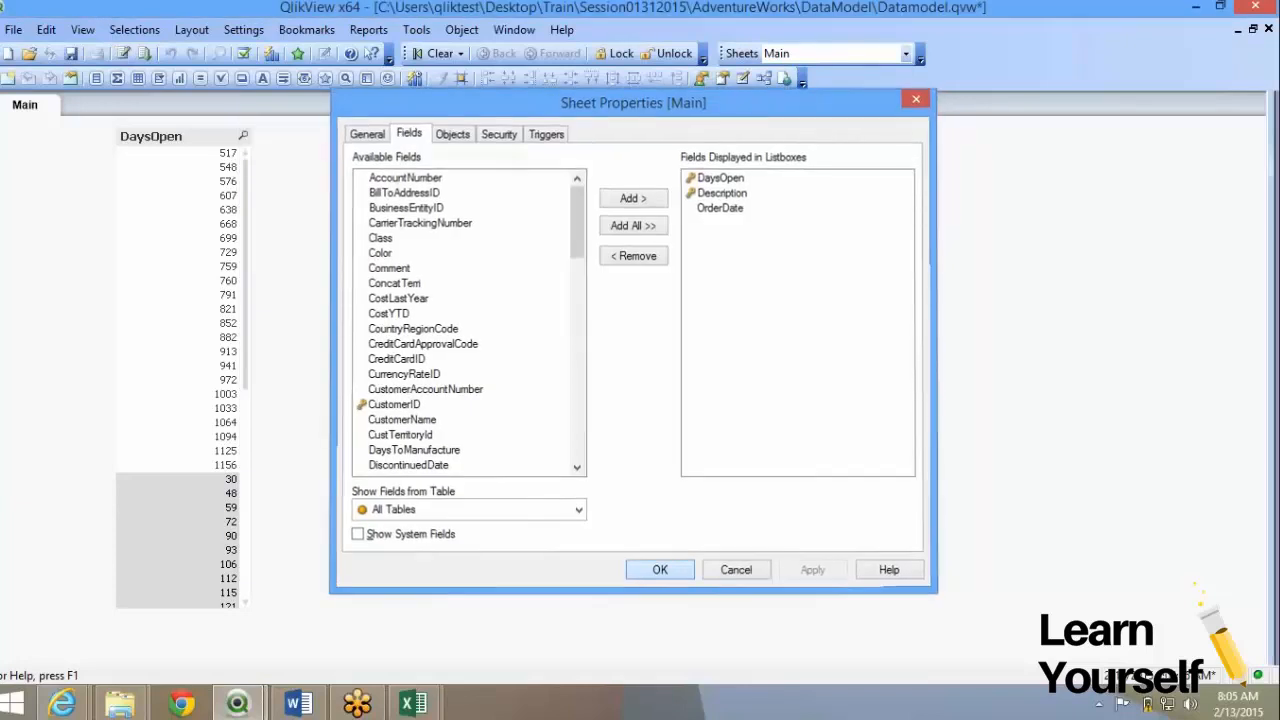
left_click(660, 569)
mouse_move(120, 704)
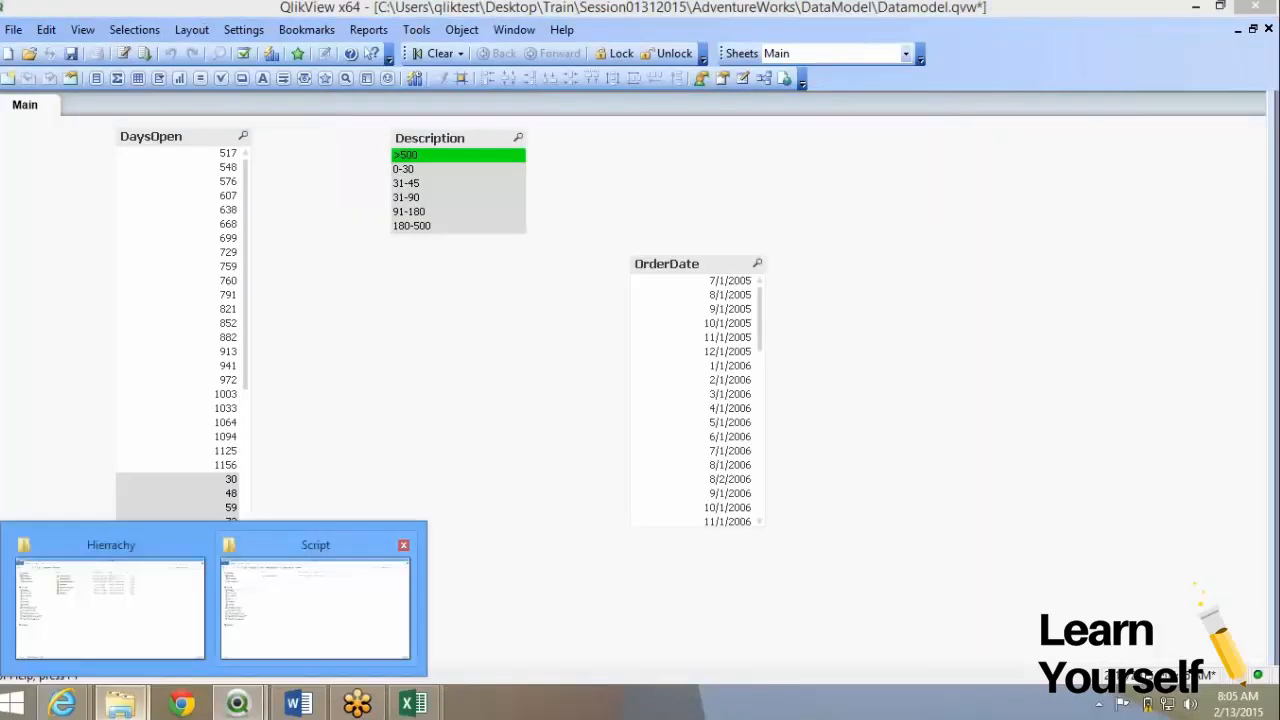
left_click(315, 608)
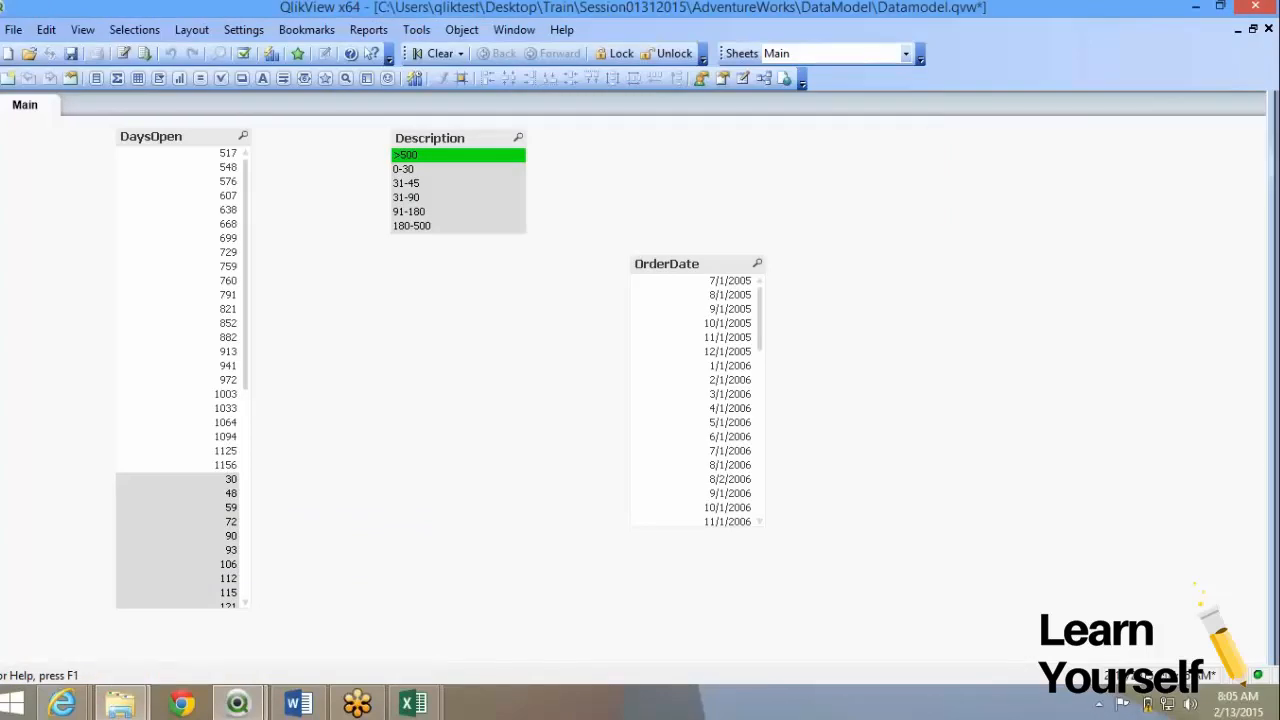
left_click(124, 54)
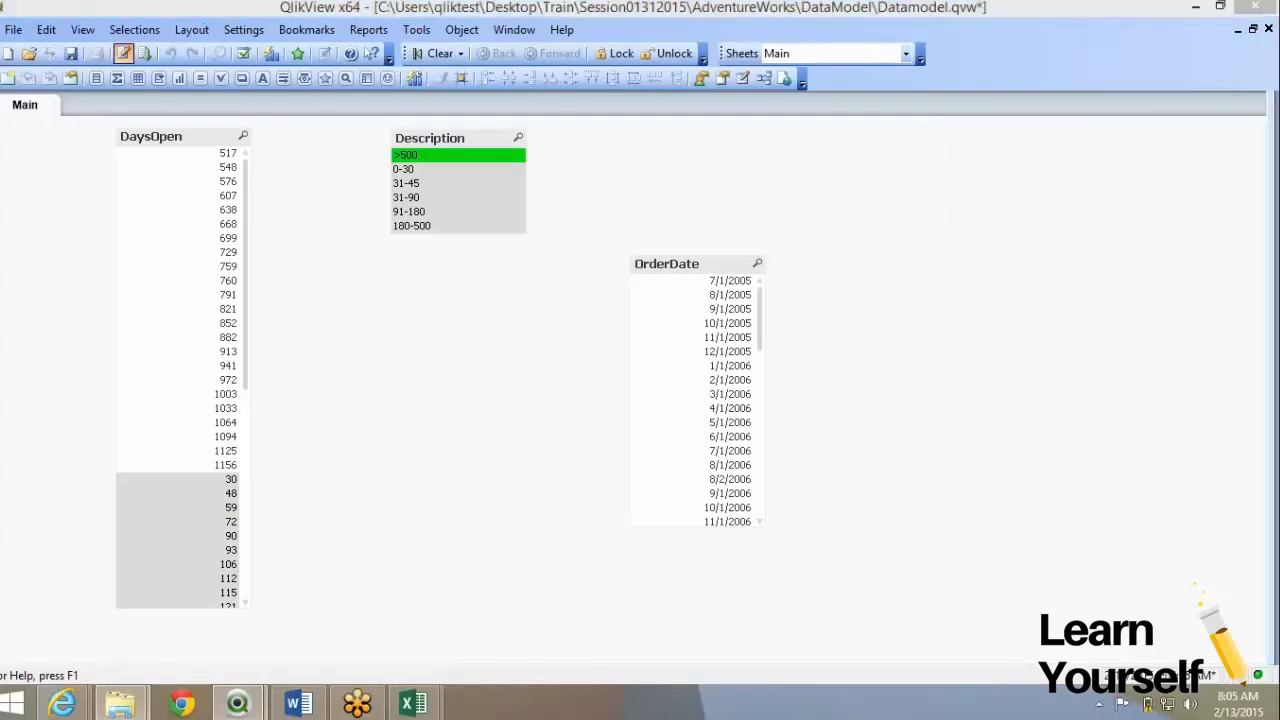
left_click(57, 87)
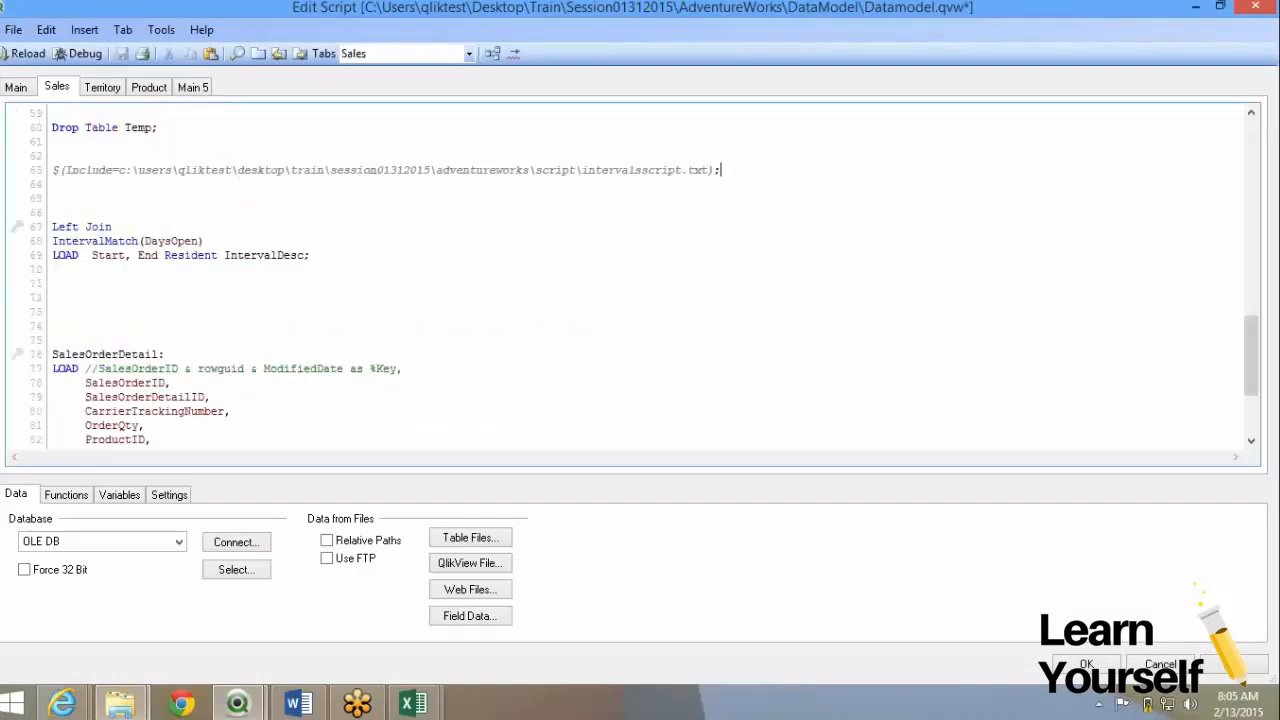
left_click(16, 87)
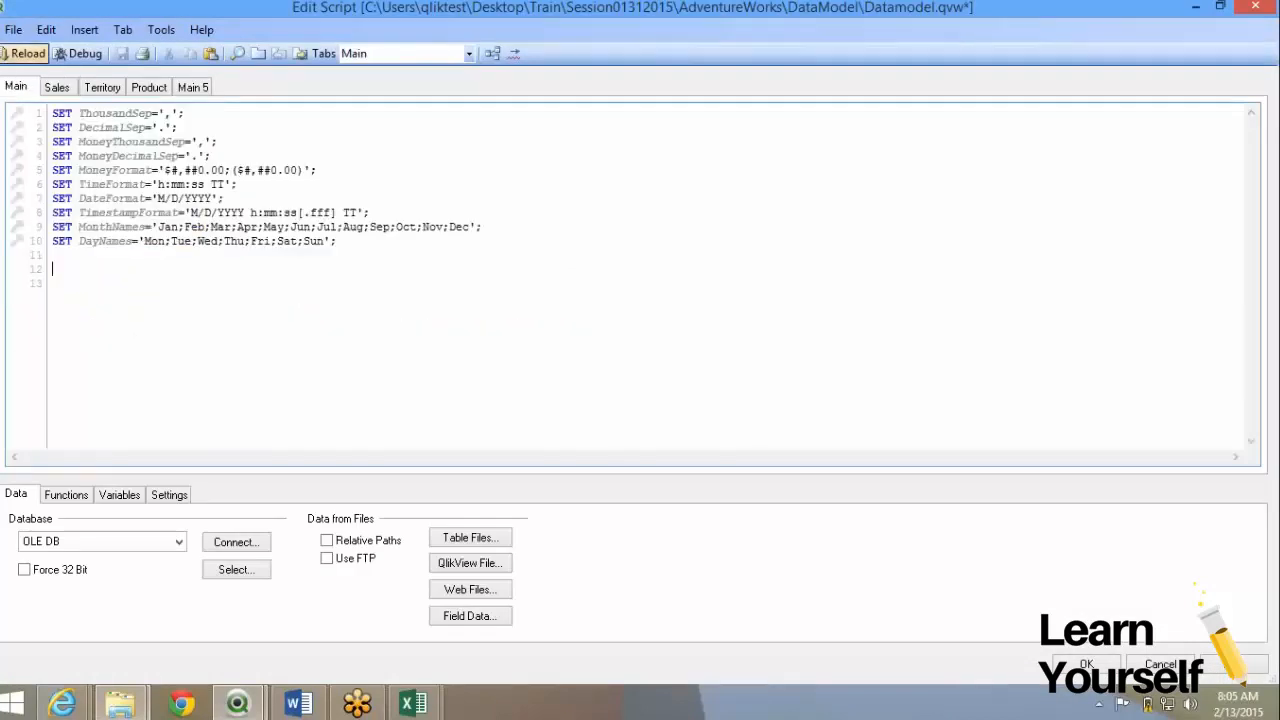
- Start exporting the load script to a script file and try the copied IntervalsScript include path as the file name
left_click(14, 29)
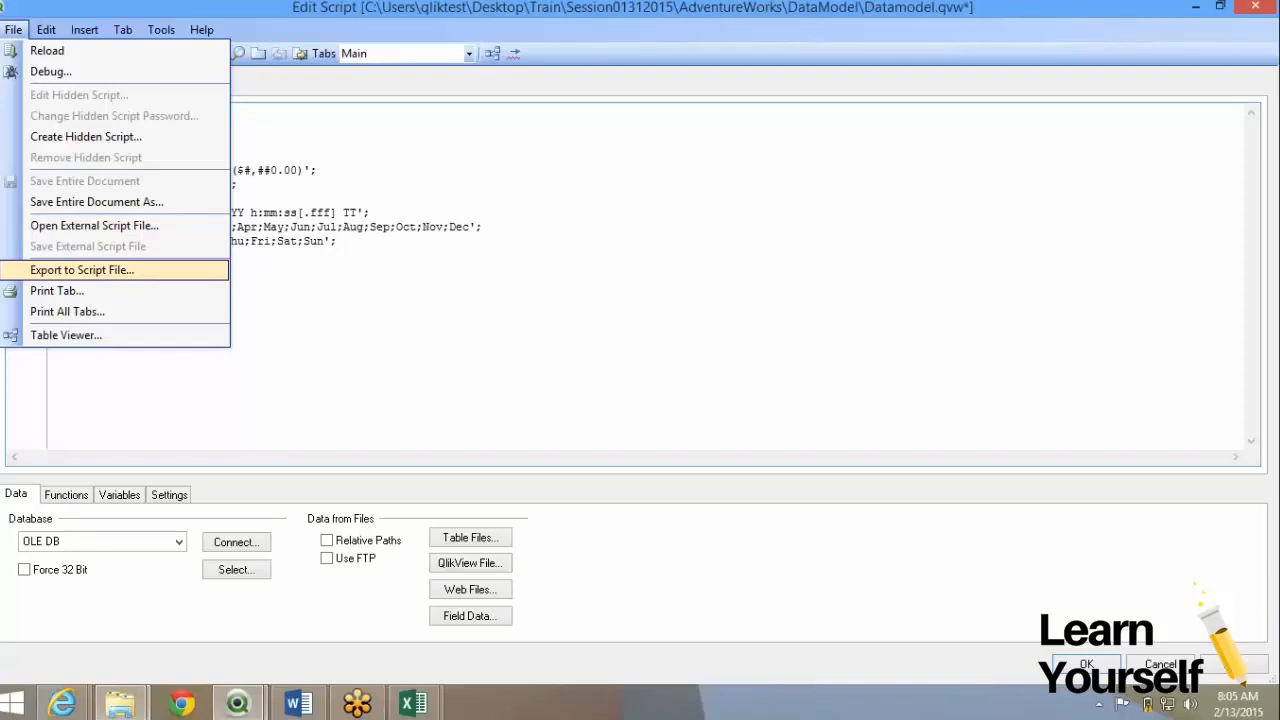
key("Escape")
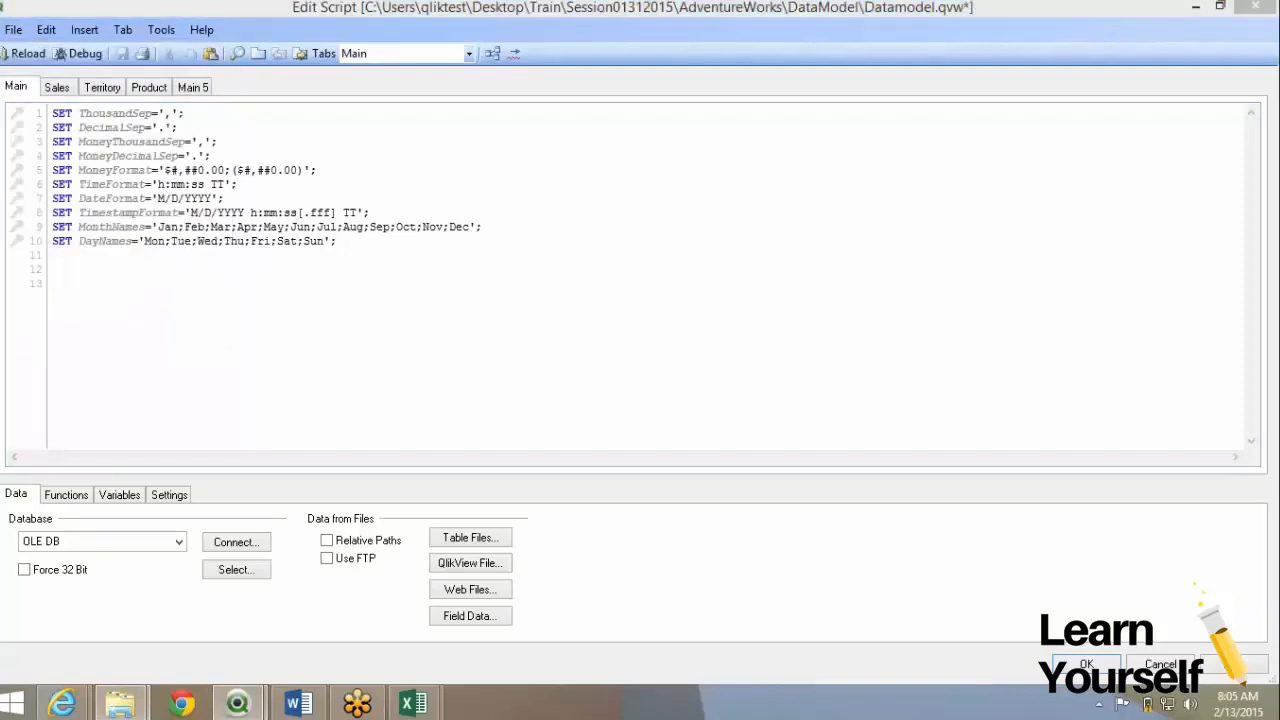
key("ctrl+v")
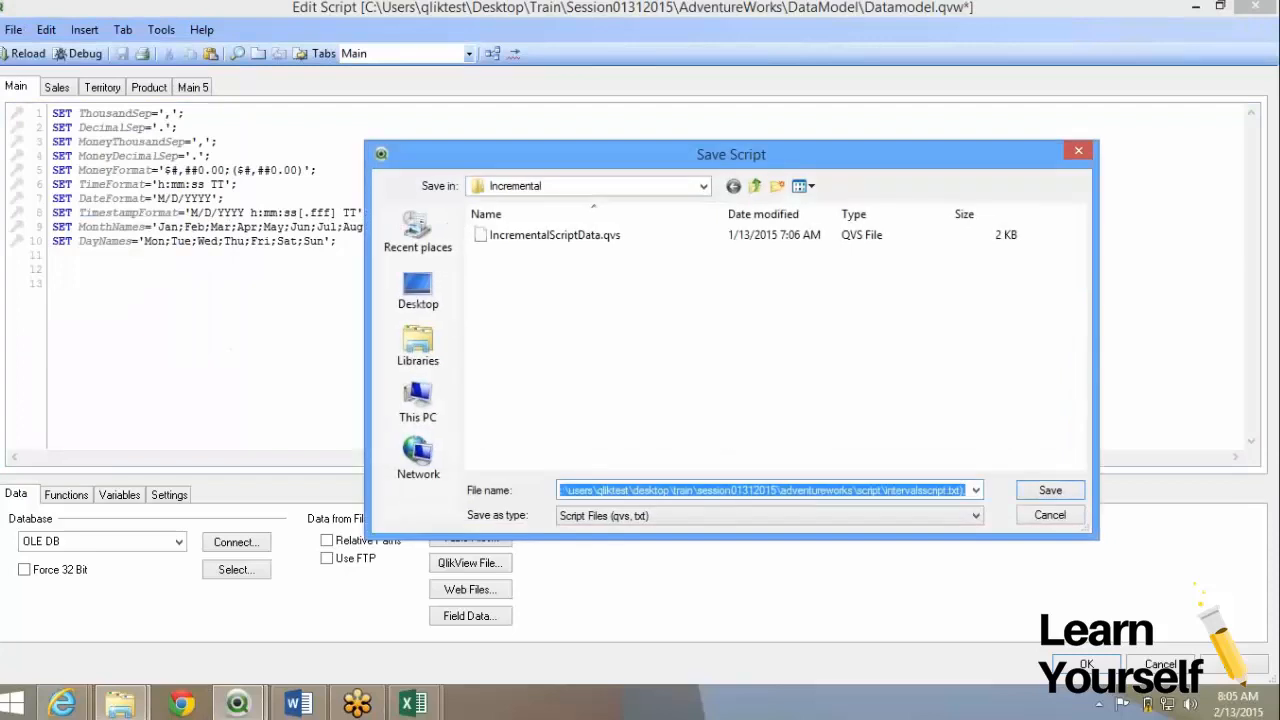
key("Return")
key("Return")
key("Return")
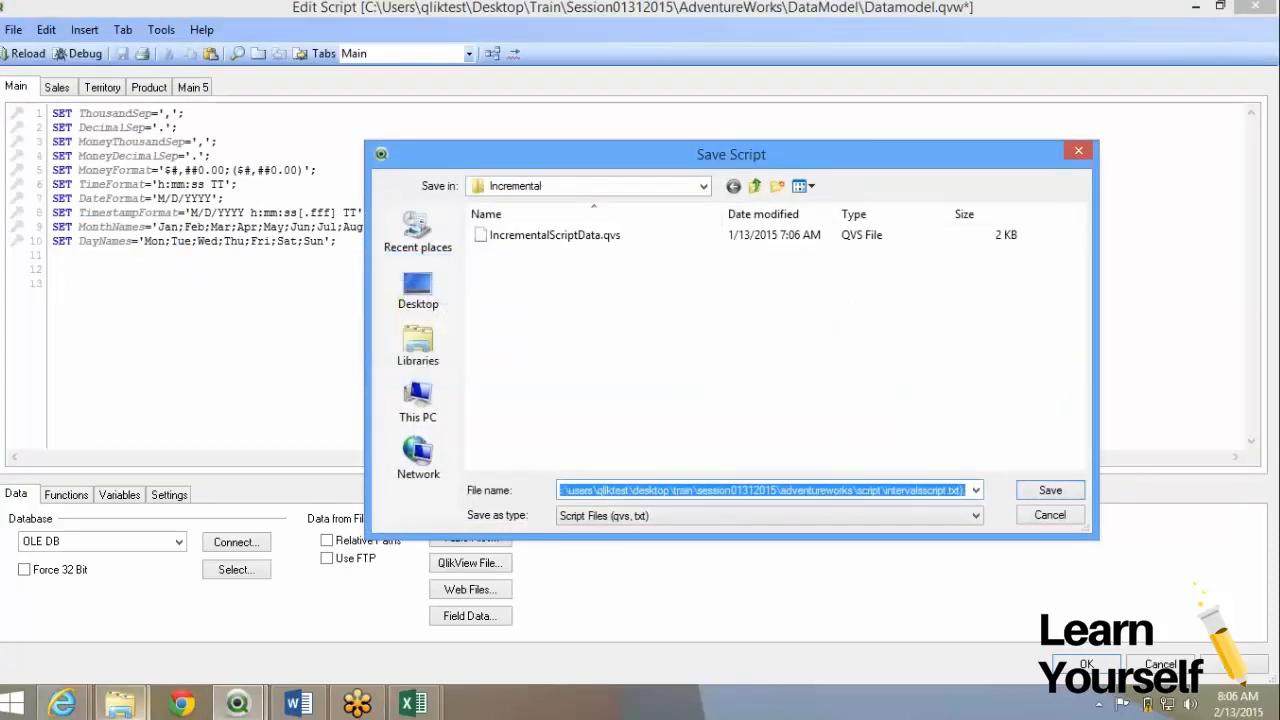
- Copy the AdventureWorks\Script folder path from File Explorer and export the script to that folder as AdventureWorksScript
left_click(120, 704)
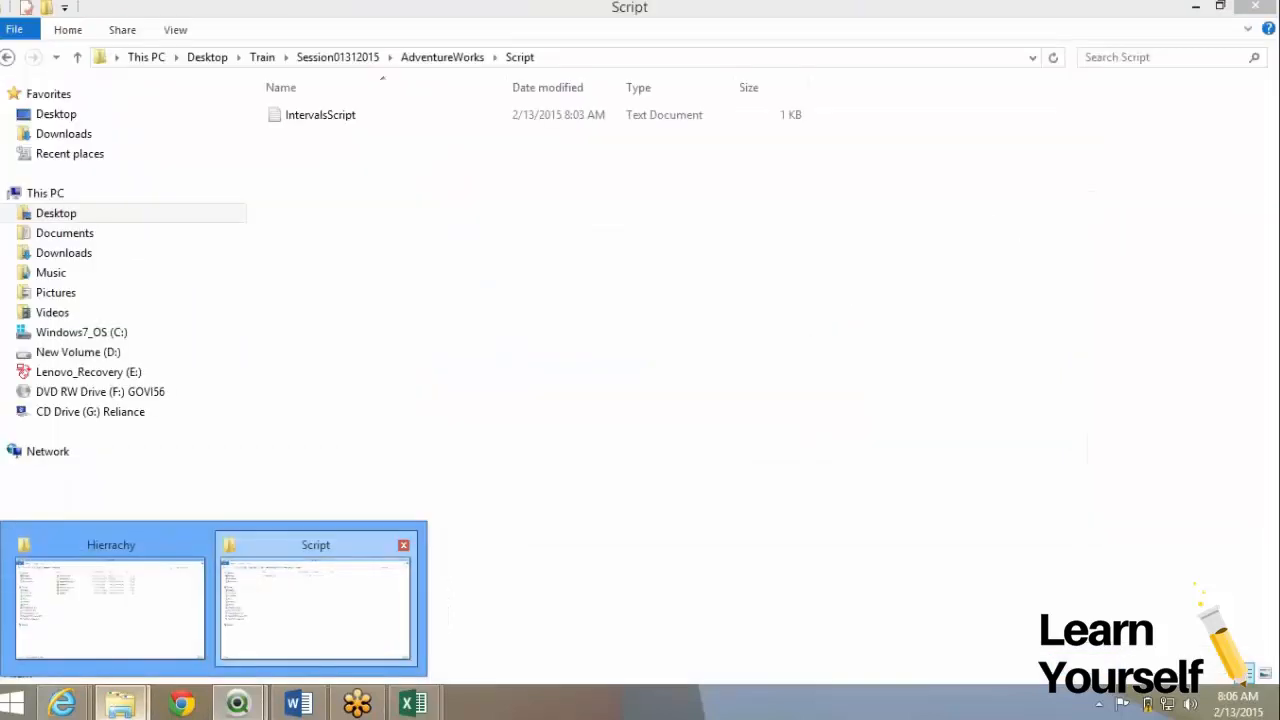
left_click(315, 600)
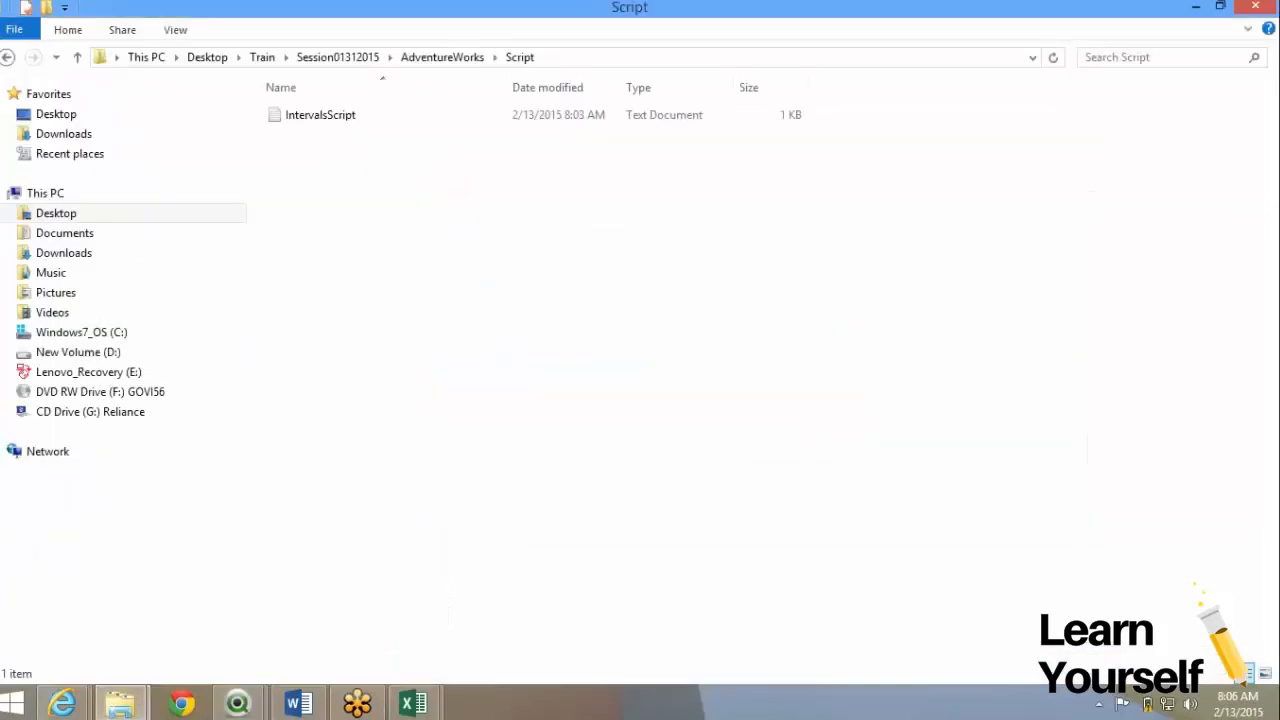
left_click(640, 58)
key("ctrl+c")
key("alt+Tab")
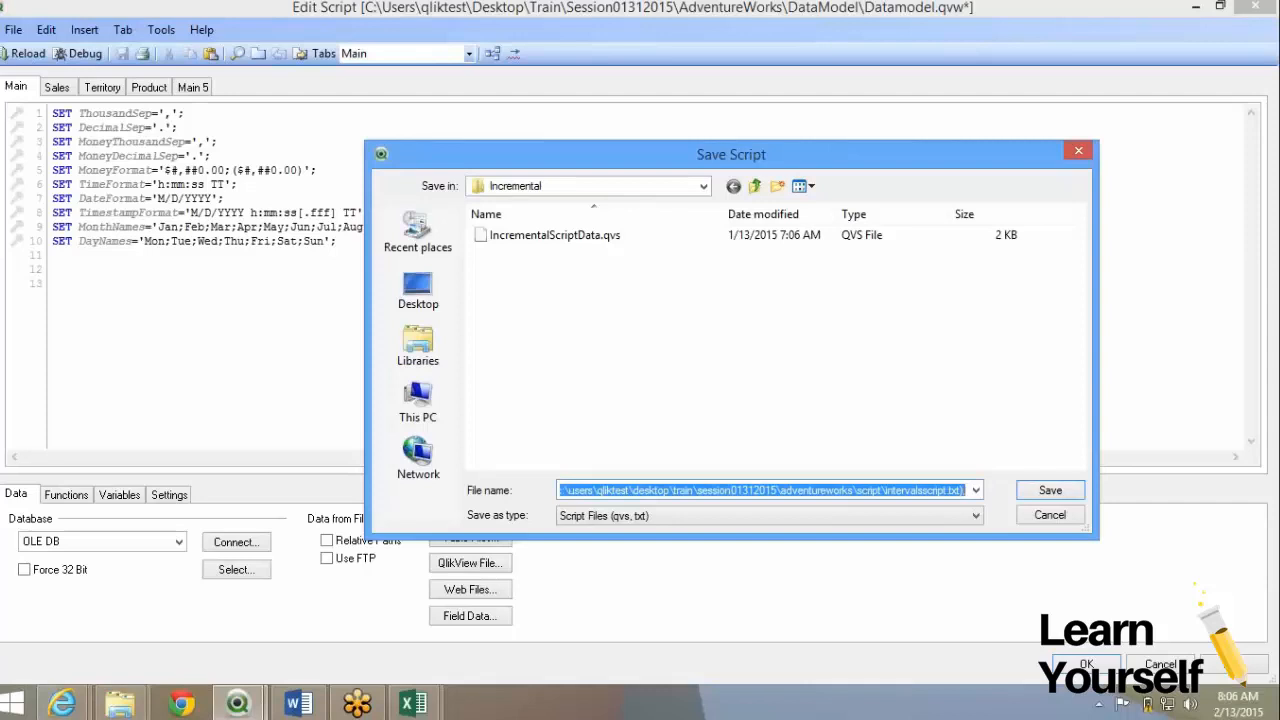
key("ctrl+v")
key("Return")
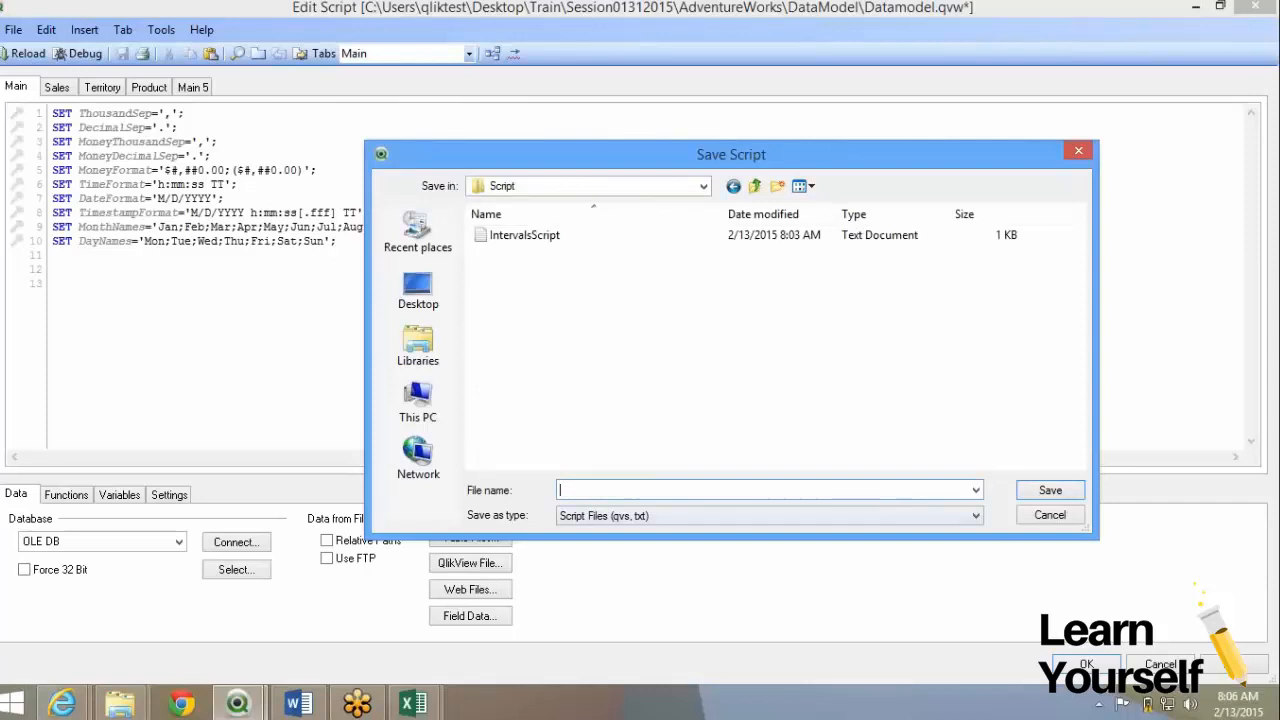
type("AdventureWorksScript")
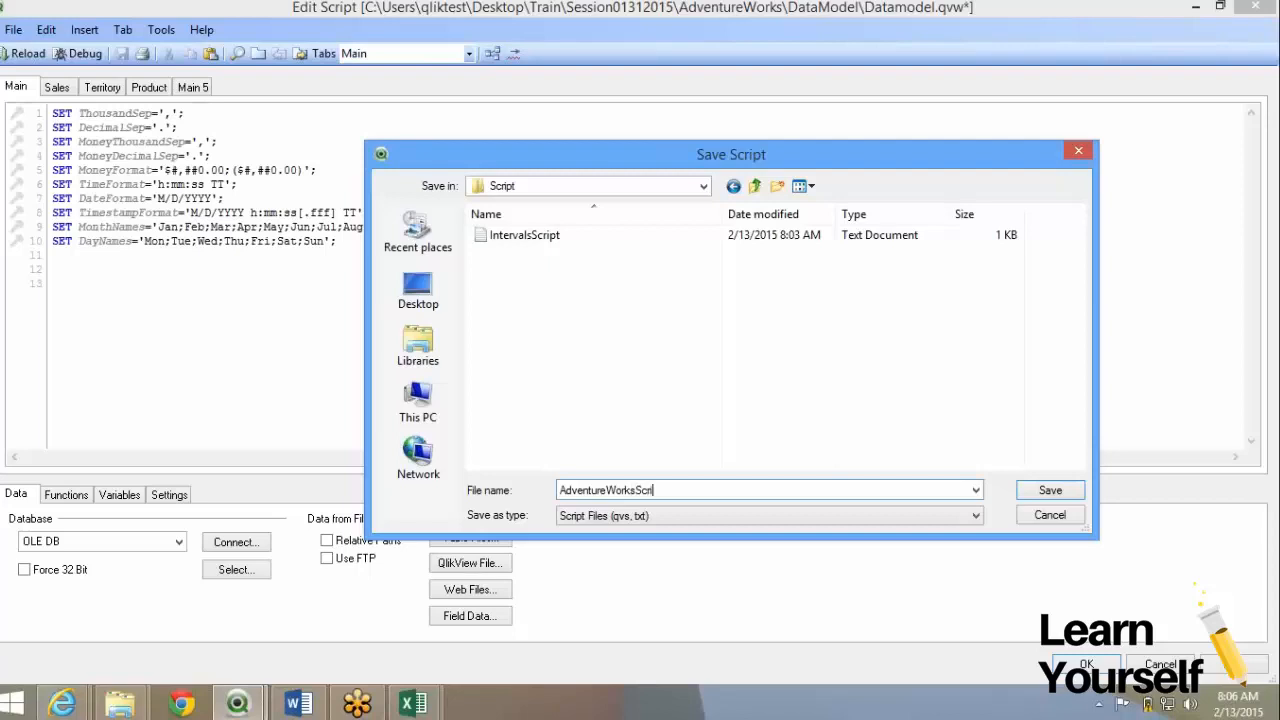
key("ctrl+a")
key("Return")
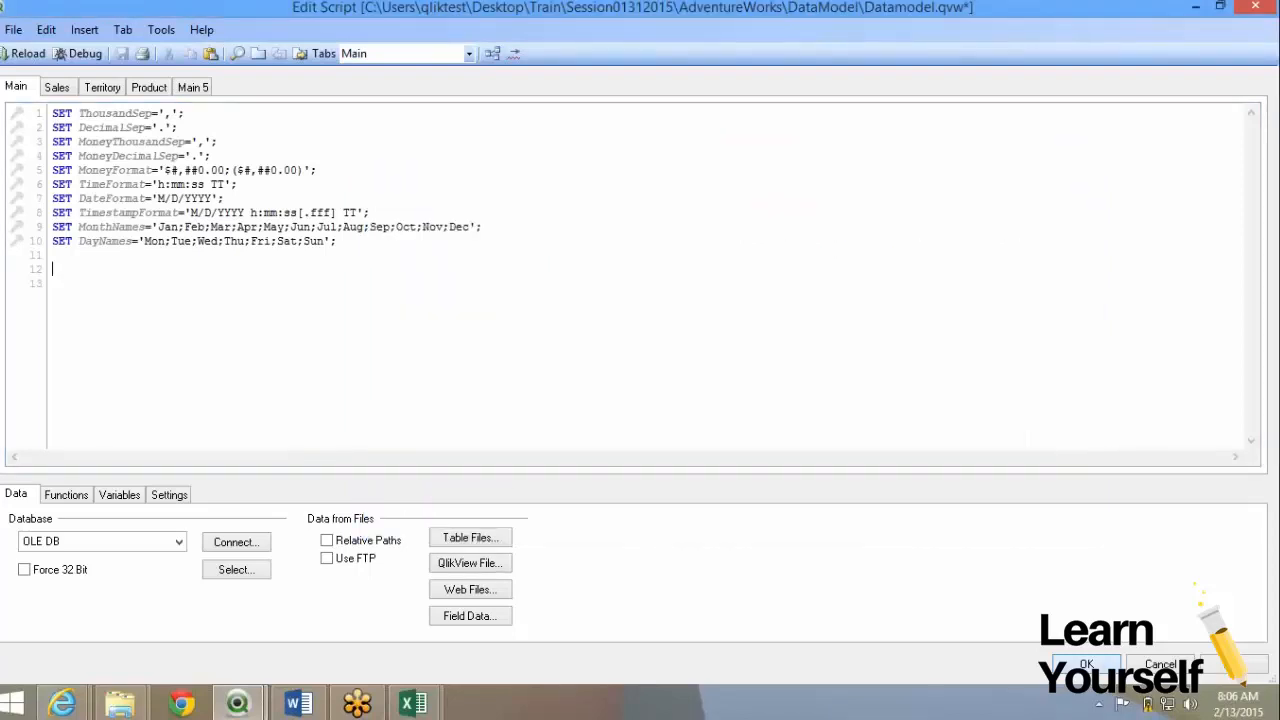
- Close the script editor and select the exported AdventureWorksScript.qvs in the Script folder in File Explorer
left_click(1087, 664)
left_click(120, 703)
left_click(318, 606)
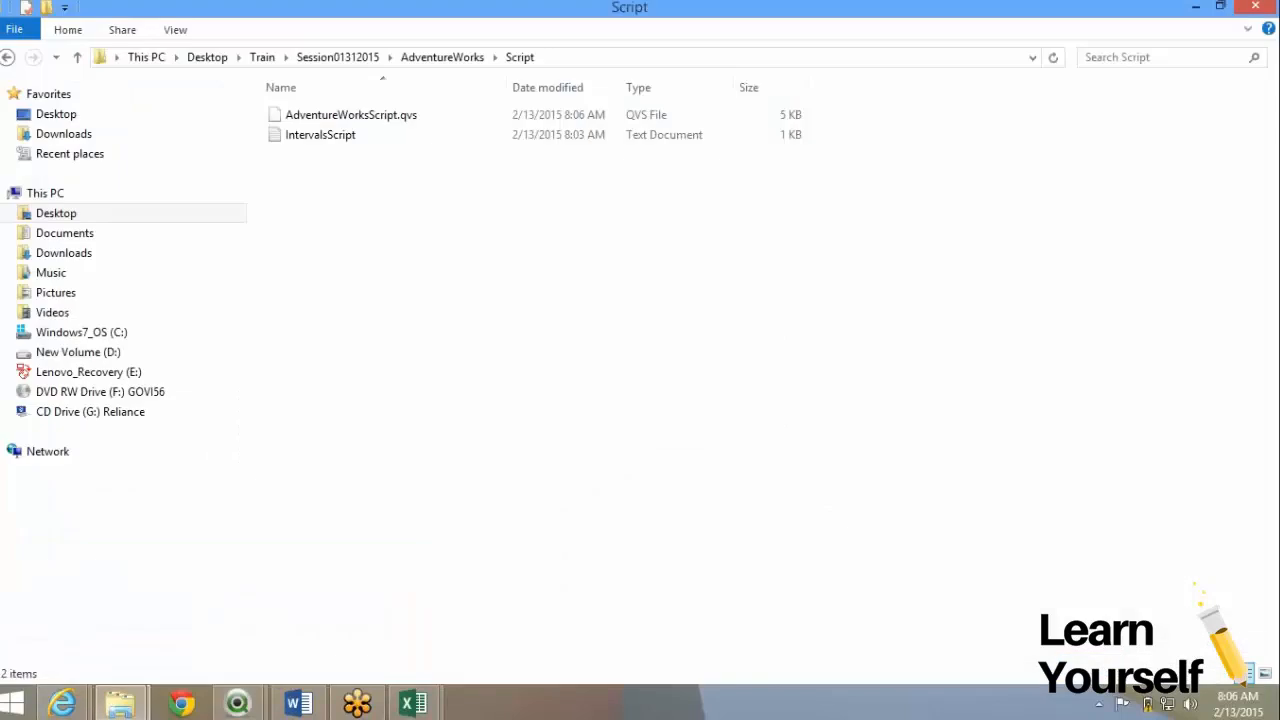
left_click(351, 115)
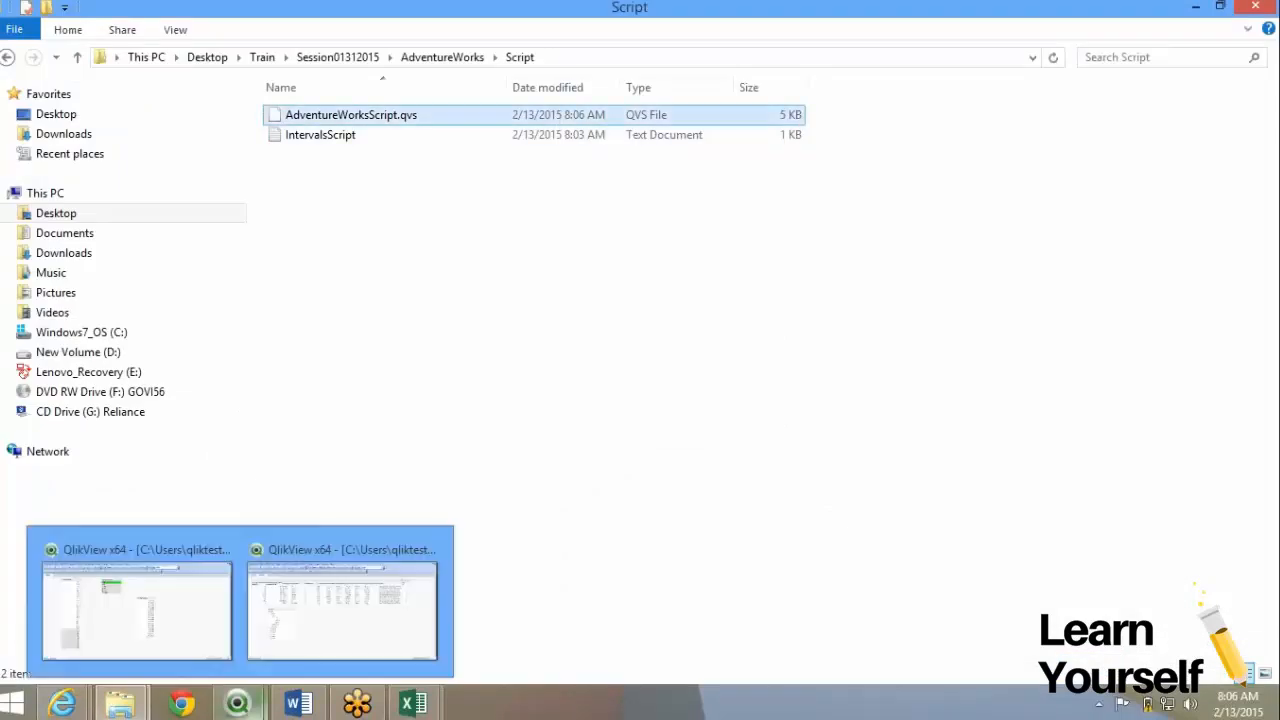
right_click(237, 703)
left_click(237, 703)
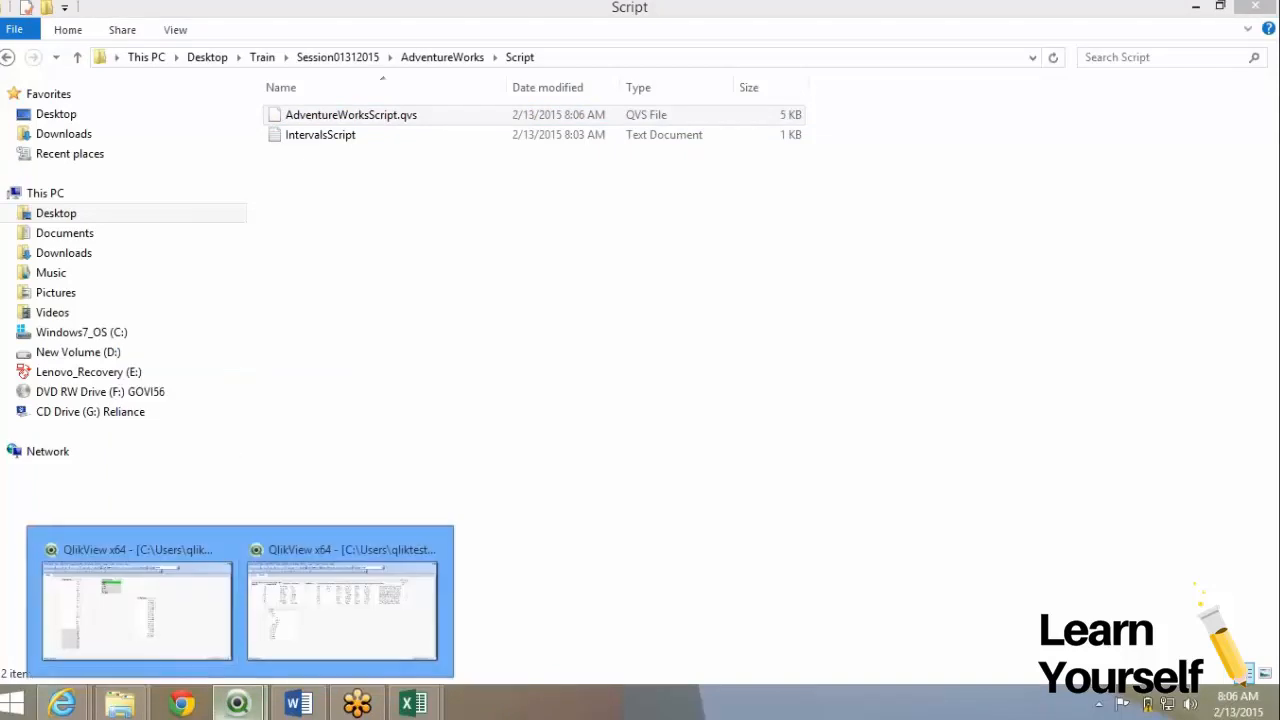
left_click(140, 608)
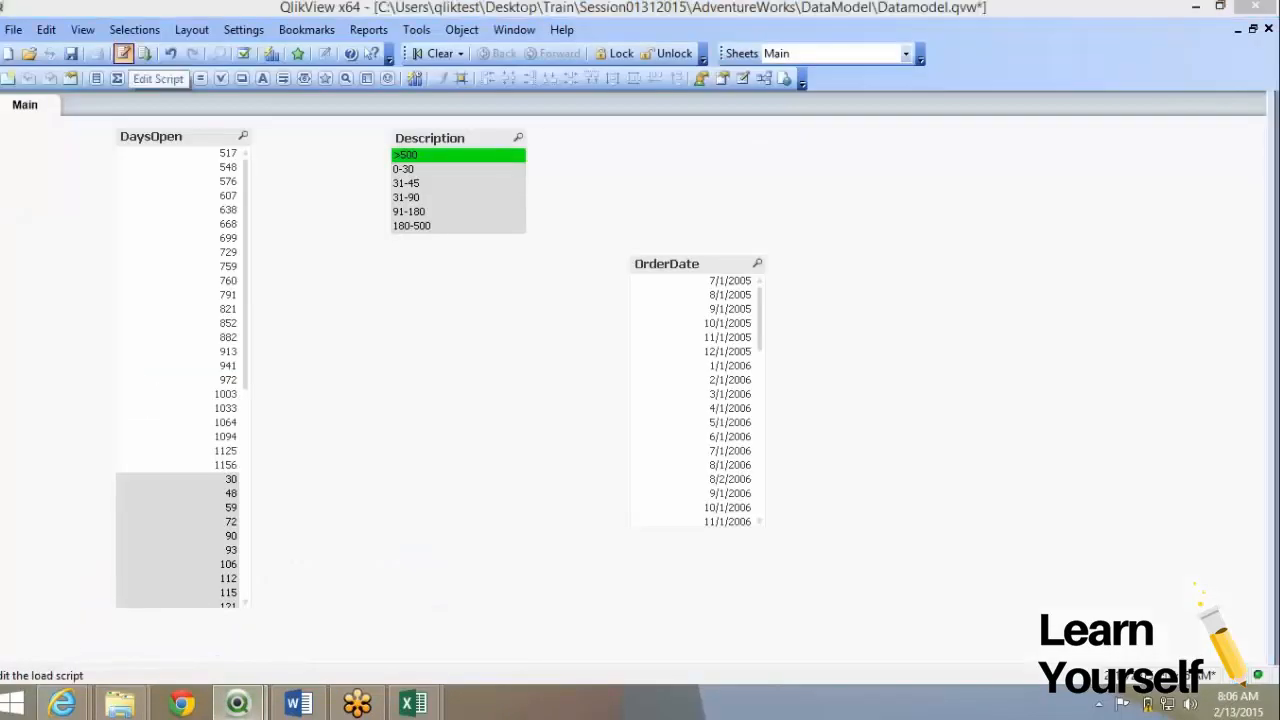
left_click(123, 53)
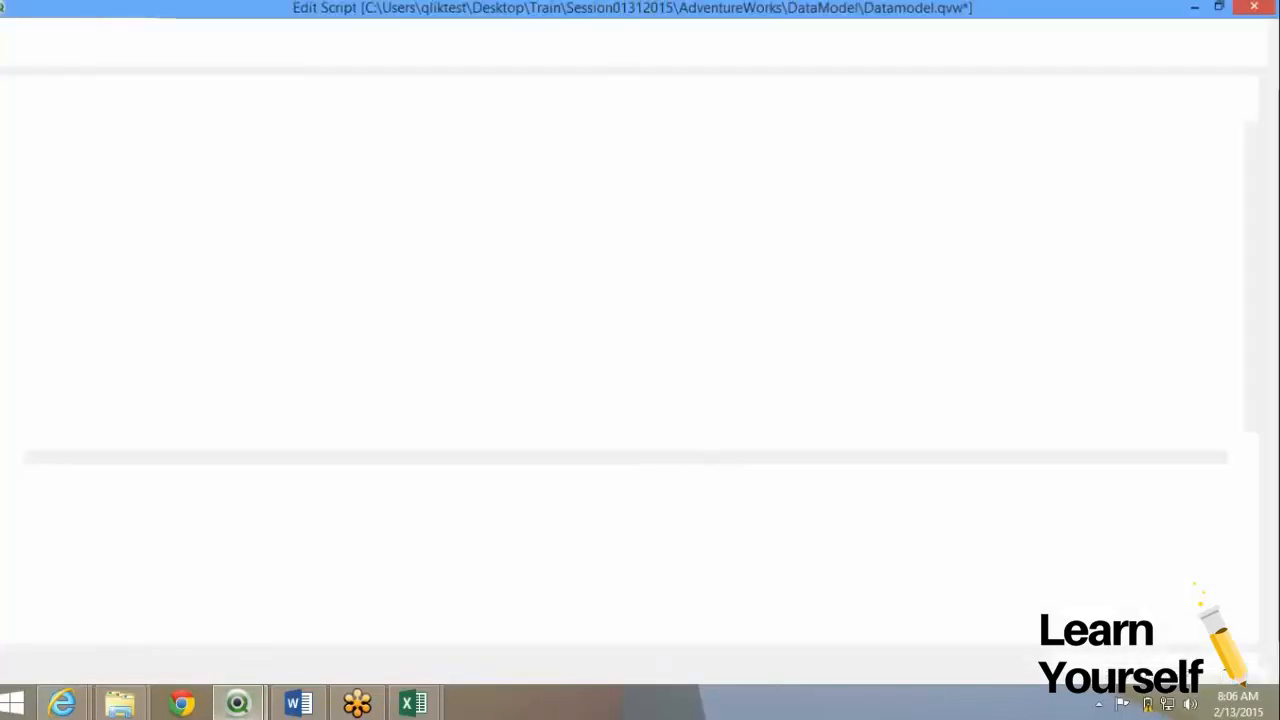
key("Escape")
left_click(237, 703)
left_click(342, 605)
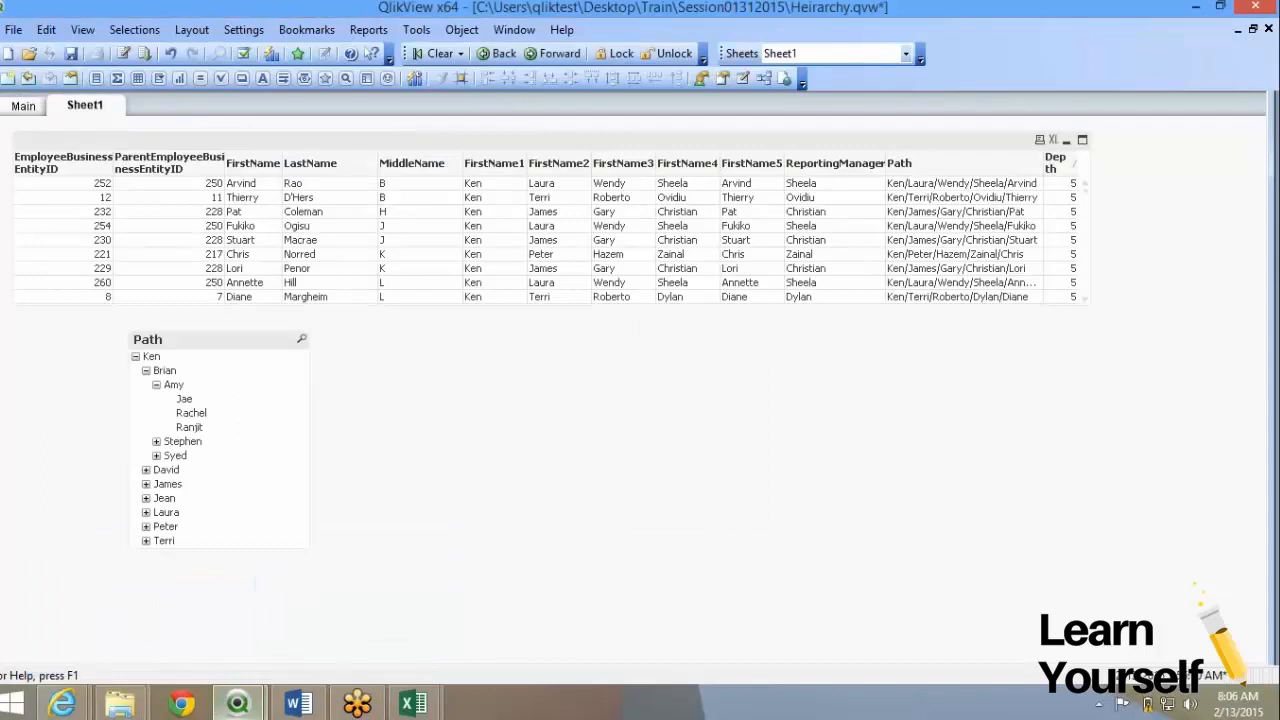
- Launch another maximized QlikView window, create a new document without the wizard, and open its load script
right_click(237, 703)
left_click(182, 609)
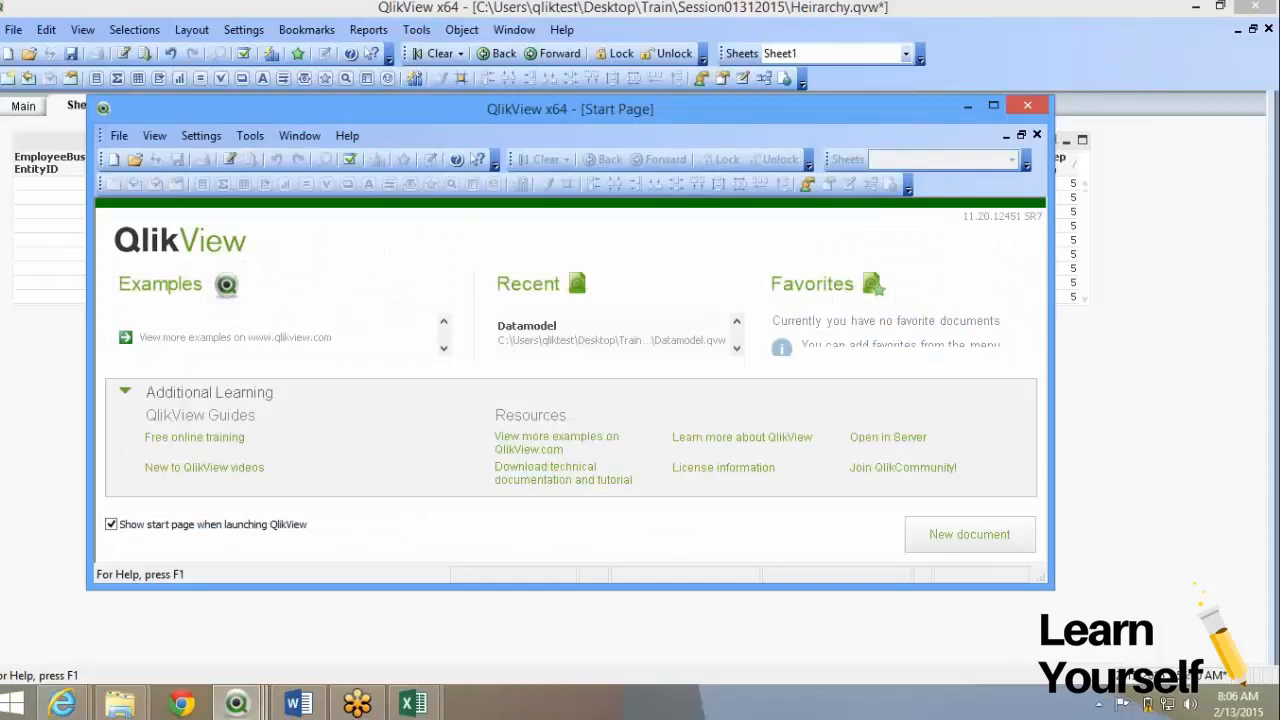
left_click(987, 106)
left_click(13, 30)
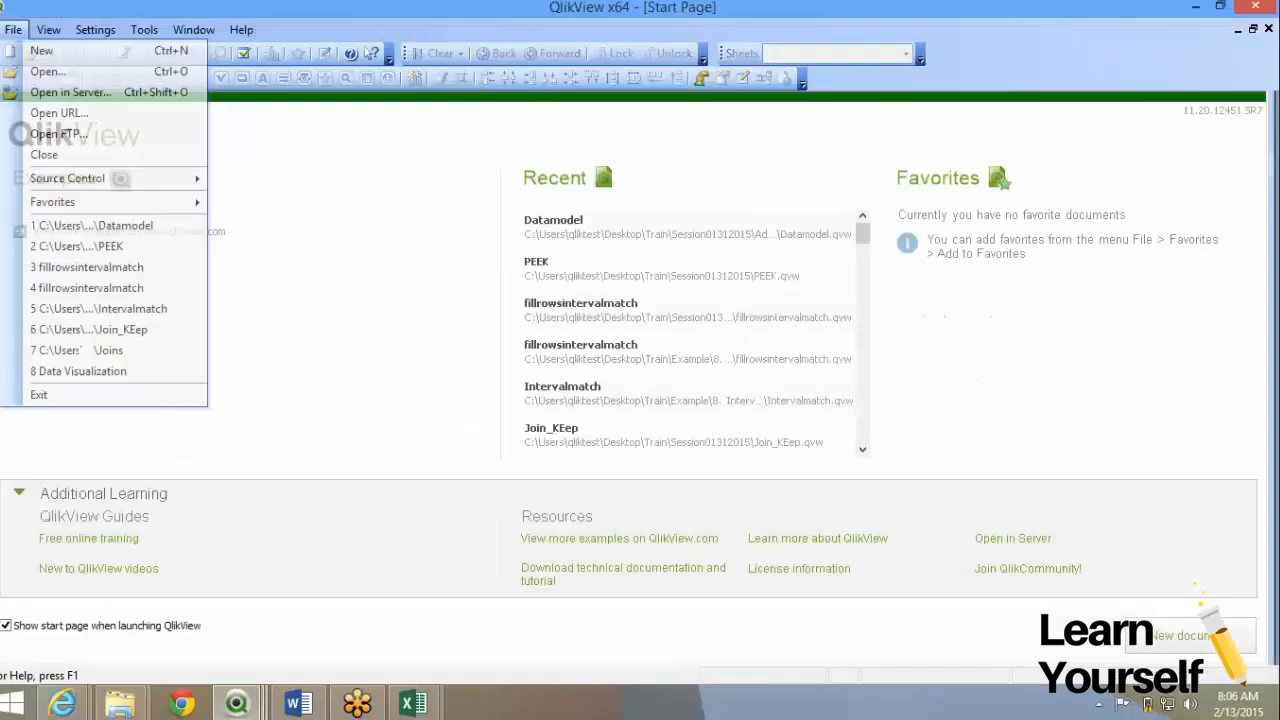
left_click(41, 50)
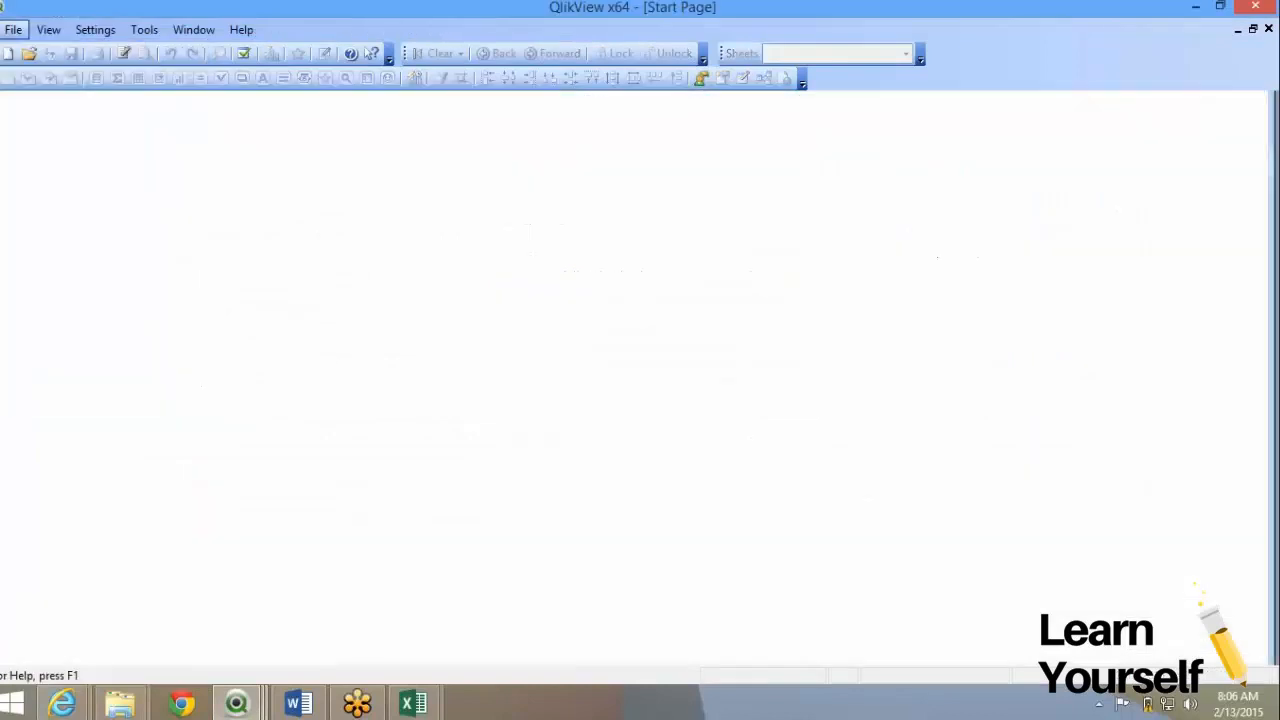
left_click(978, 63)
left_click(123, 54)
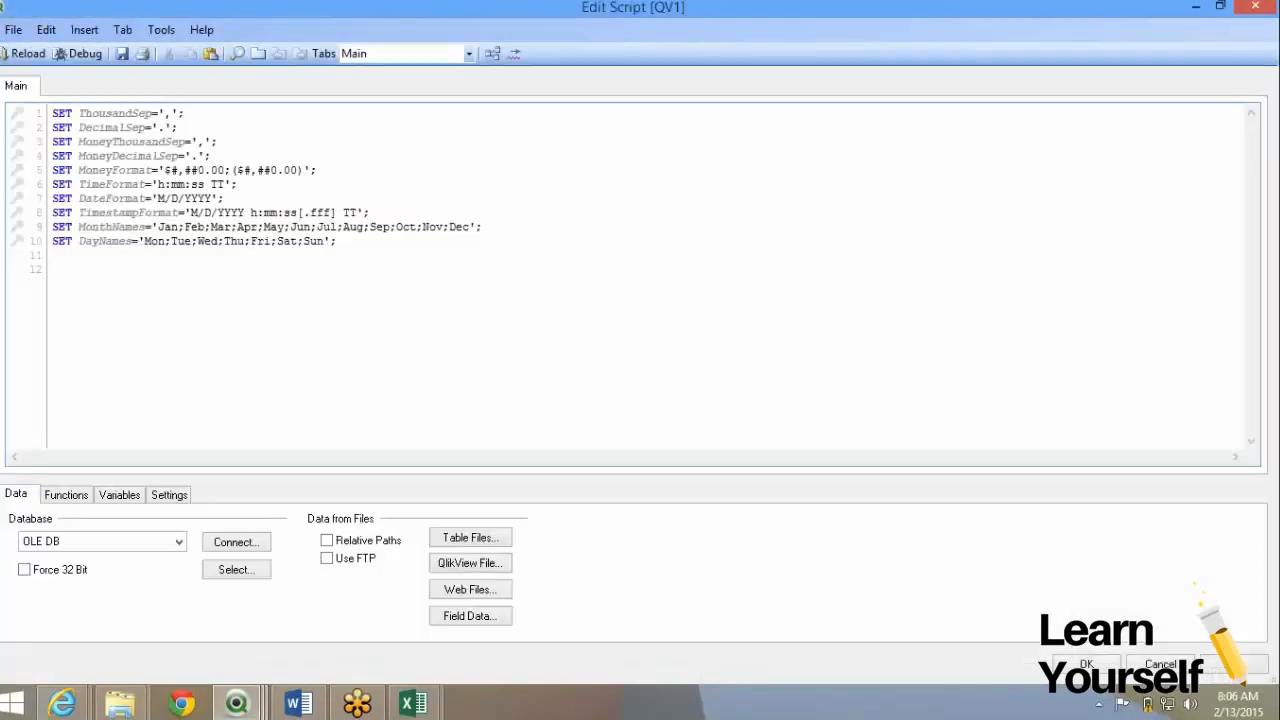
- Insert an include statement for AdventureWorksScript.qvs into the load script and save the document as testing in the Script folder
left_click(84, 29)
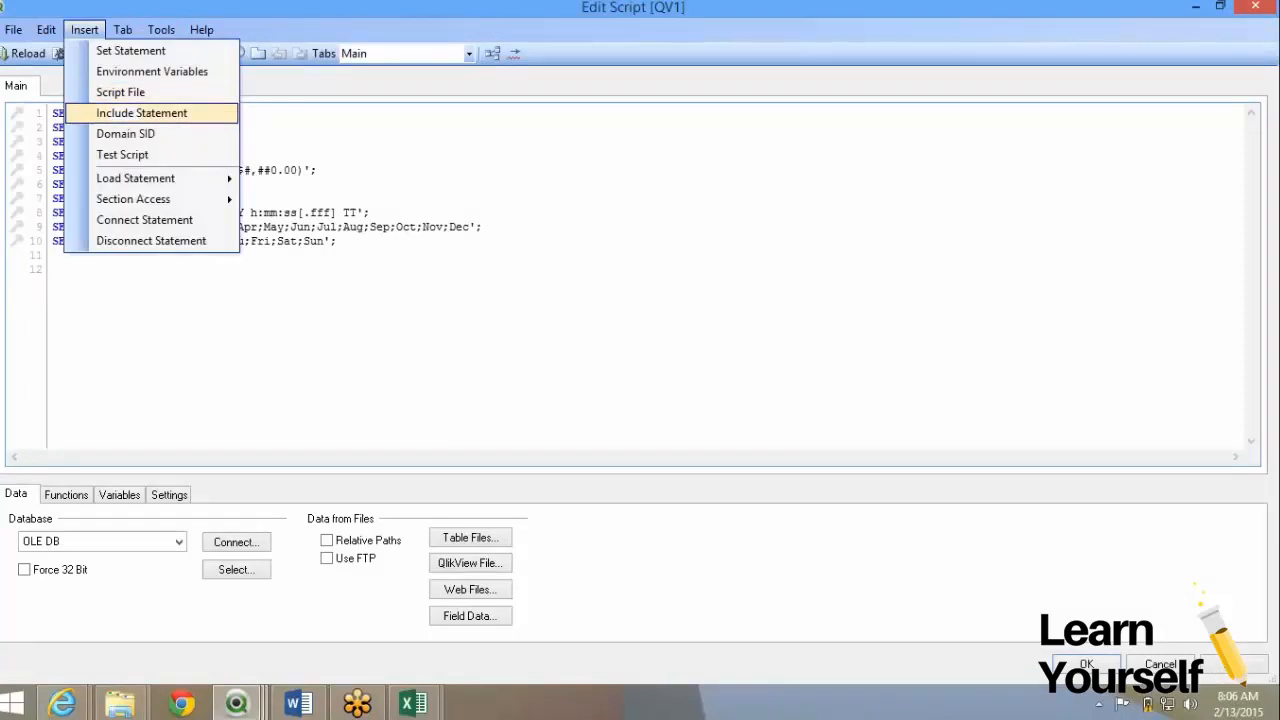
left_click(143, 111)
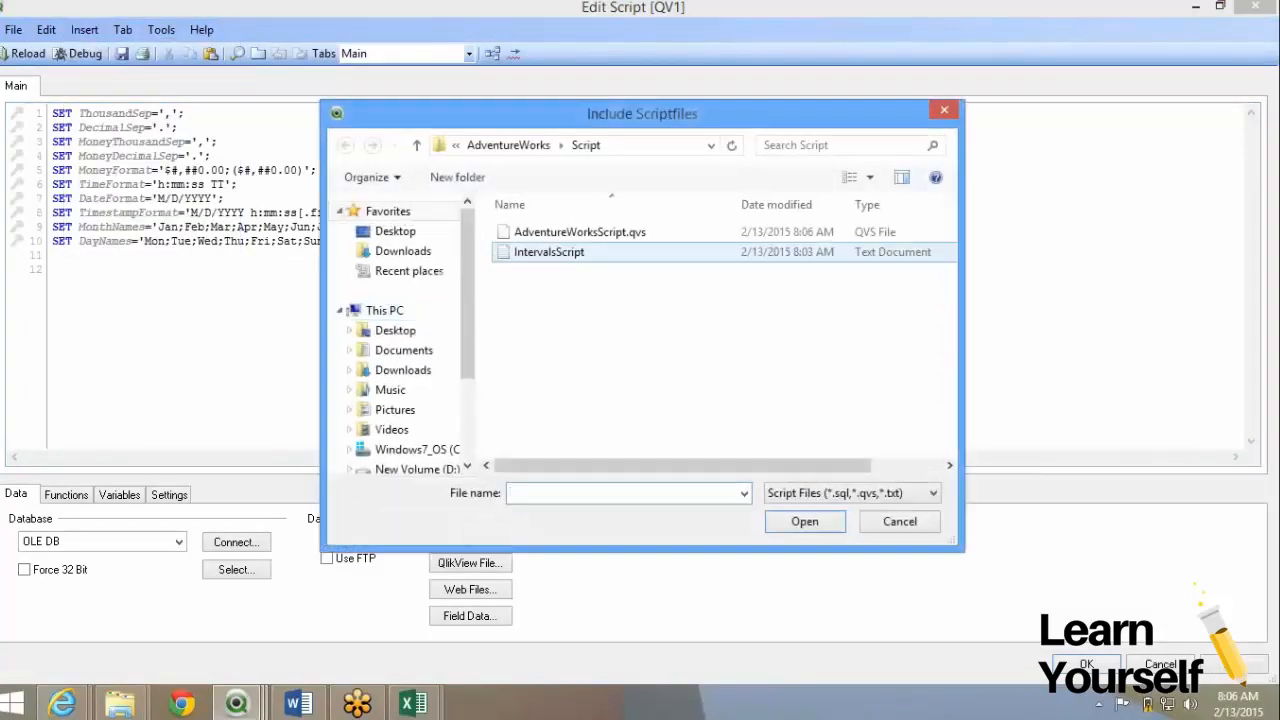
double_click(570, 231)
left_click(122, 54)
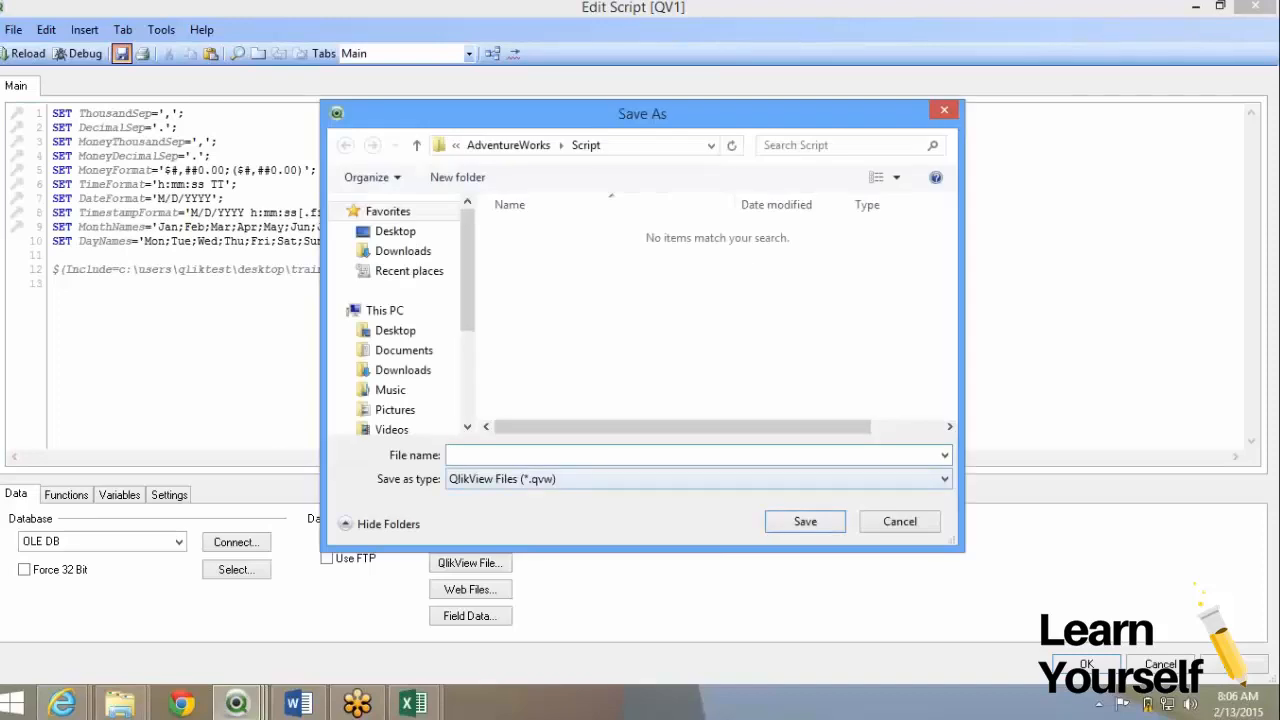
type("testing")
key("Return")
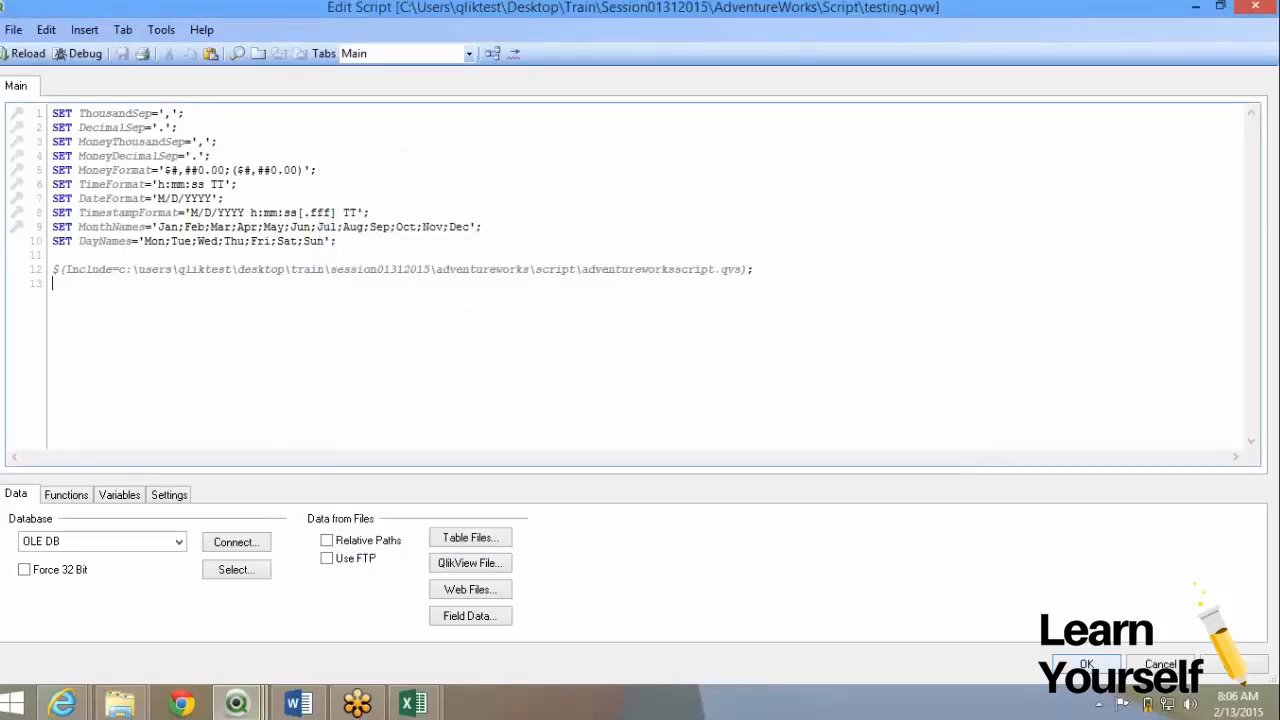
- Reload the document, highlight the execution log lines, and reopen the load script with the include statement selected
key("ctrl+r")
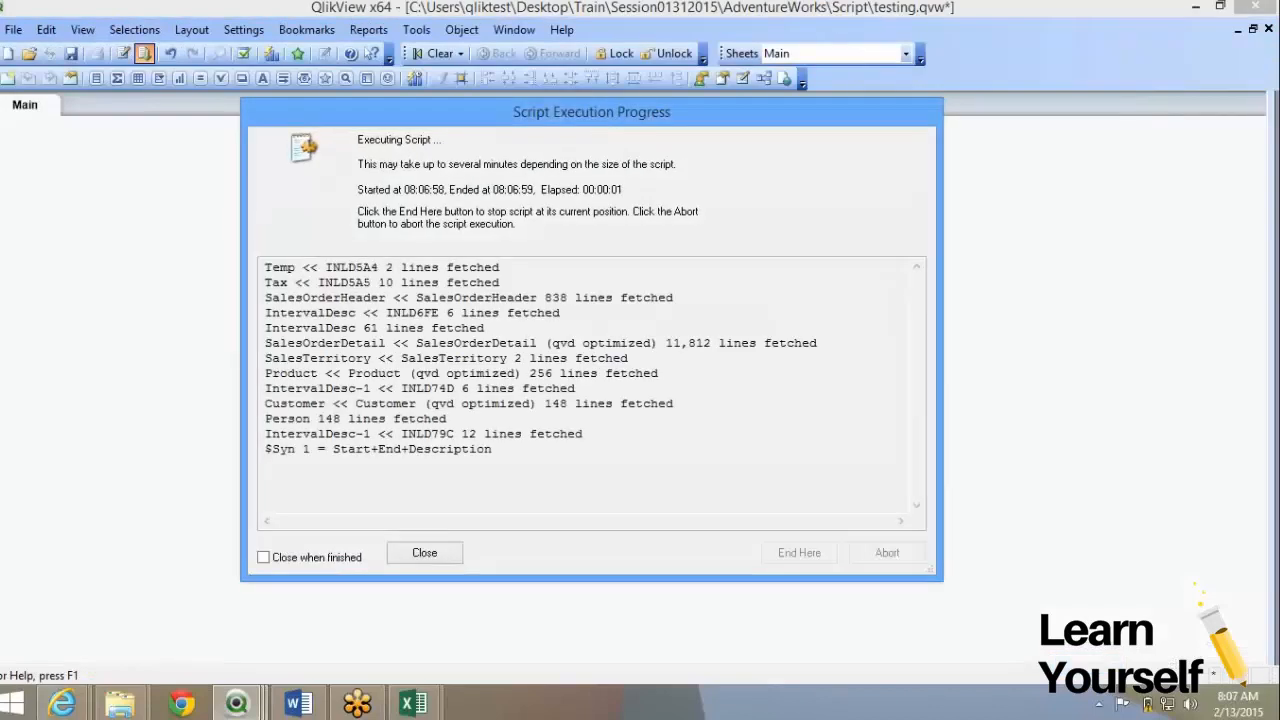
left_click_drag(310, 283, 494, 451)
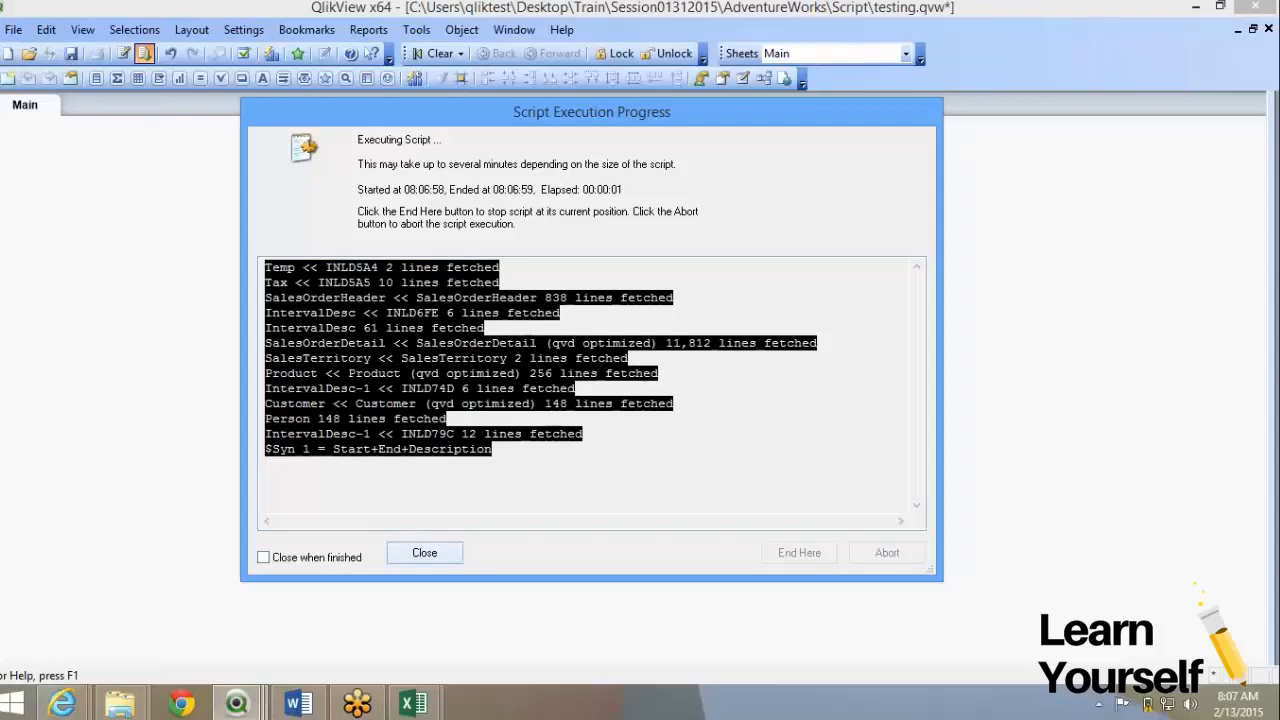
left_click(425, 553)
left_click(124, 54)
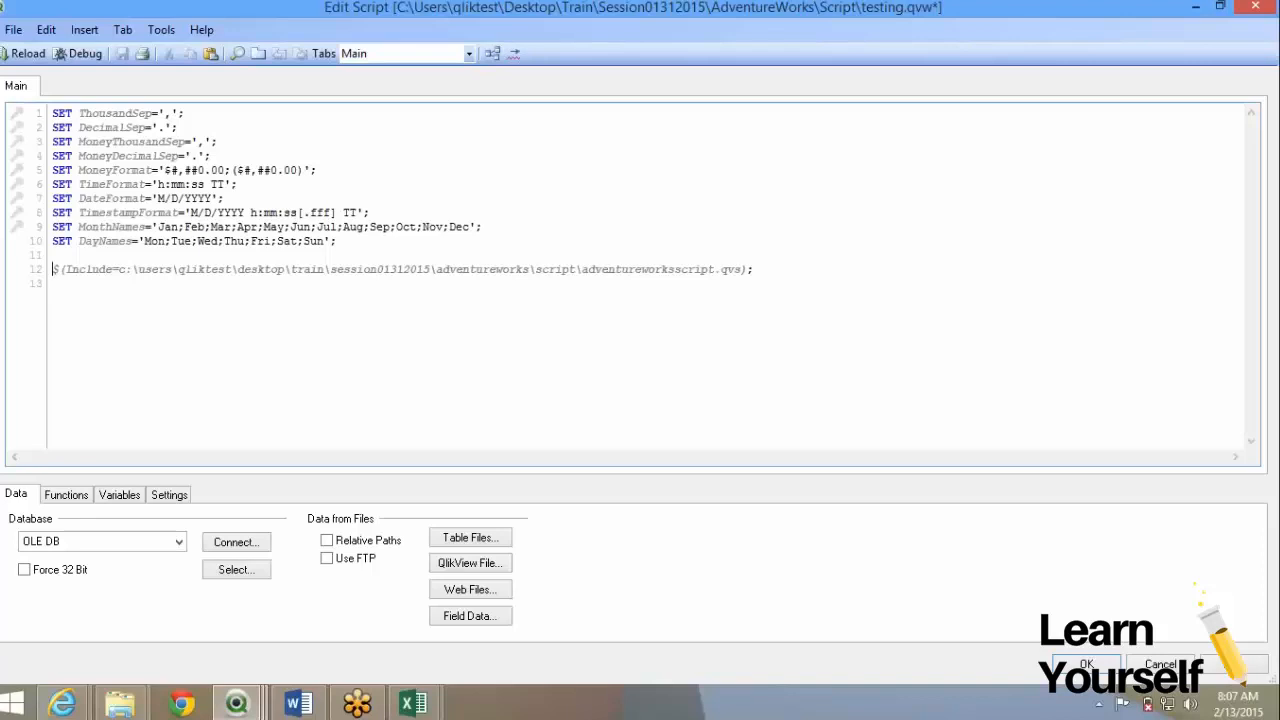
key("shift+Up")
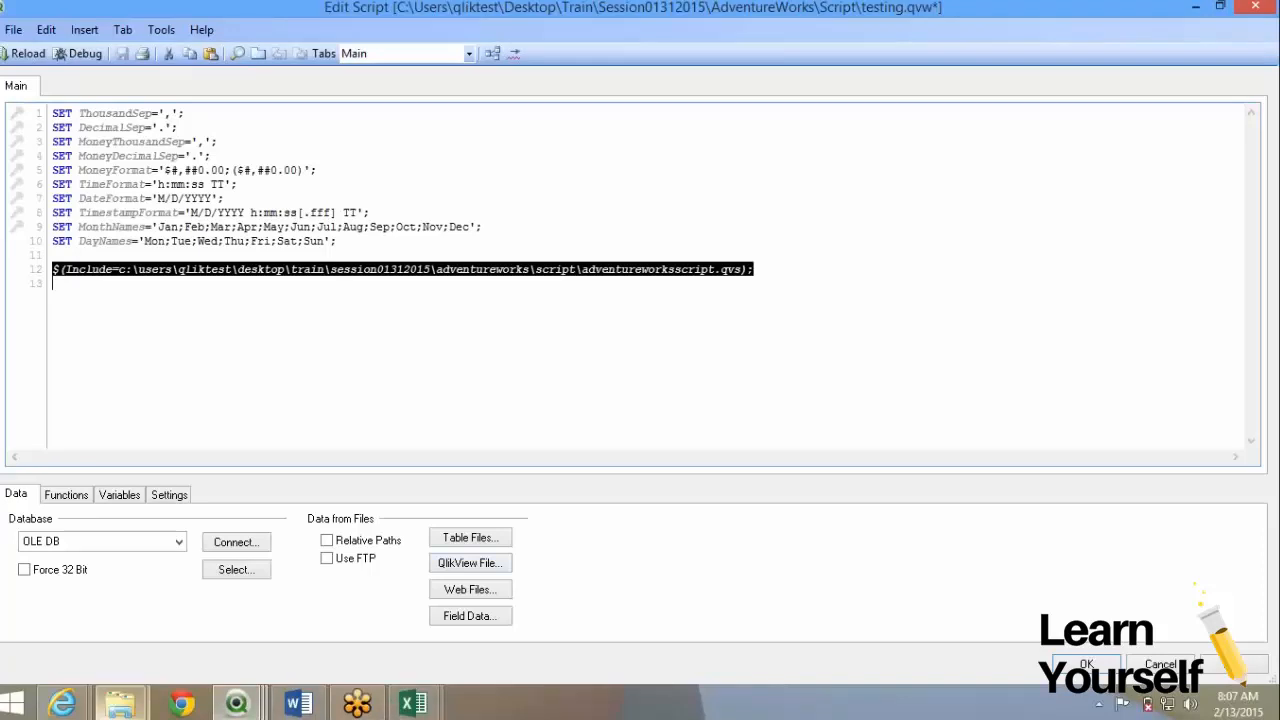
- Switch to File Explorer and view the contents of the Hierrachy folder
left_click(120, 703)
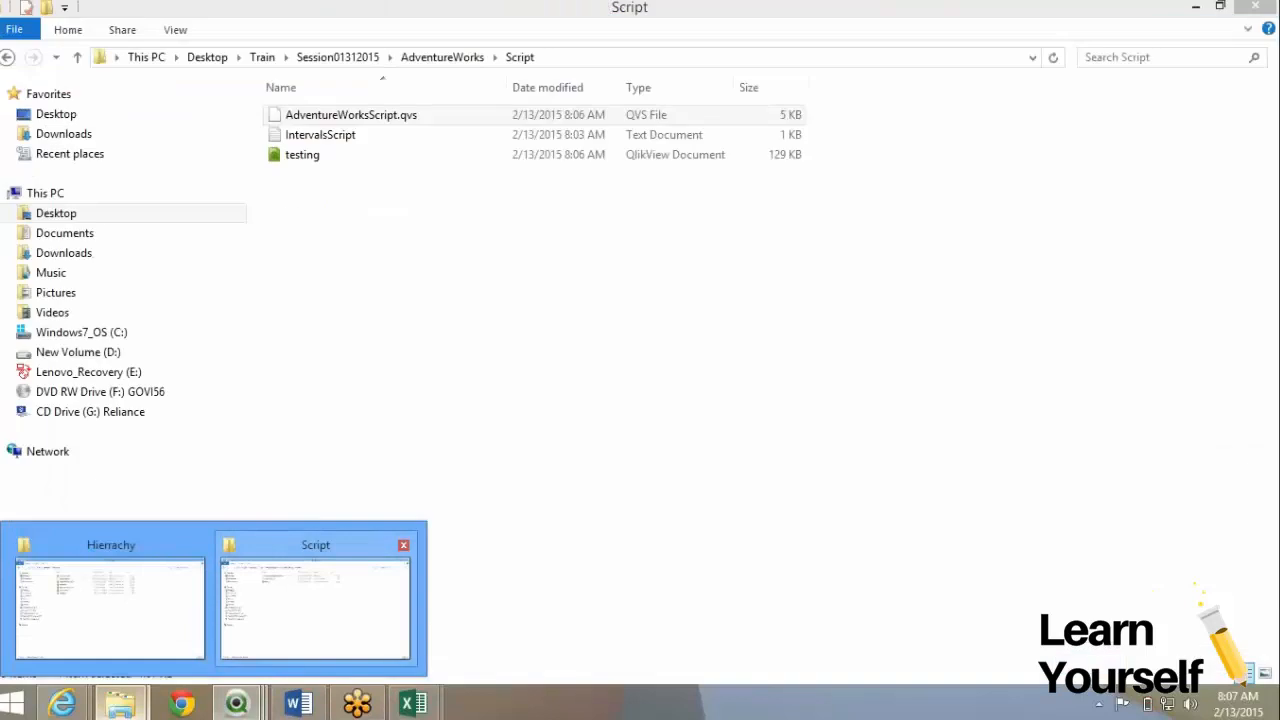
left_click(110, 605)
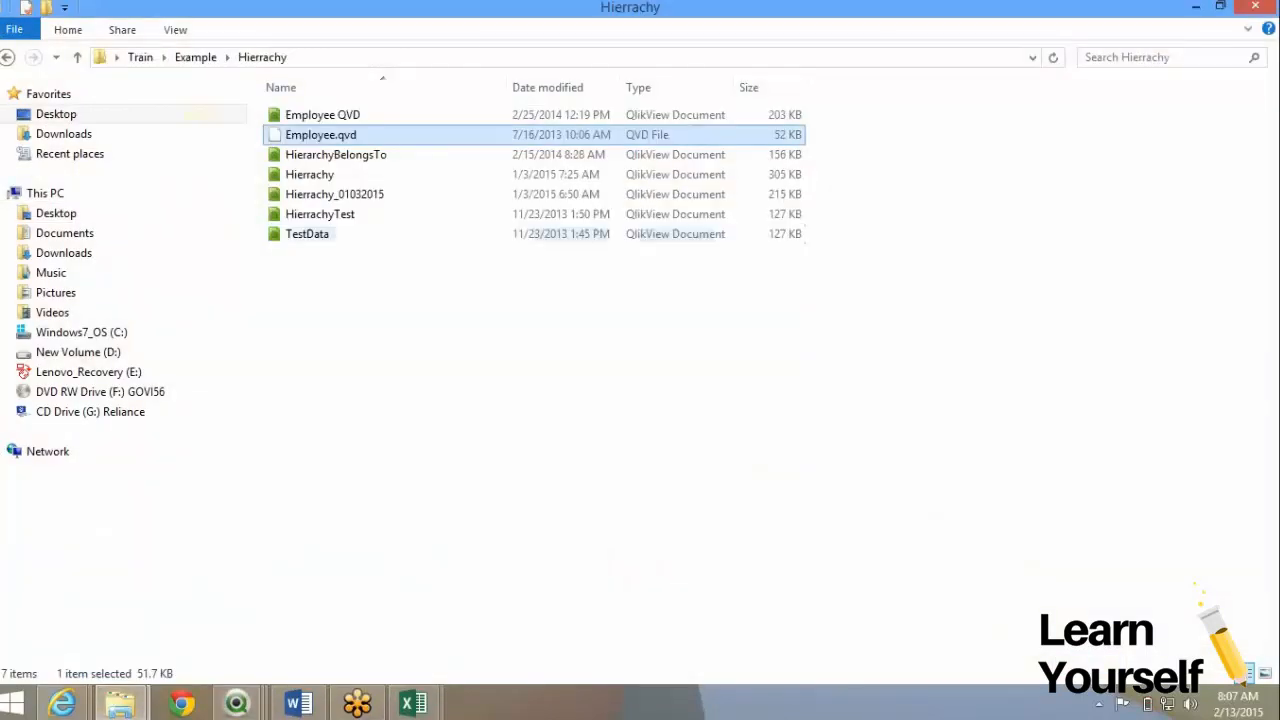
left_click(237, 703)
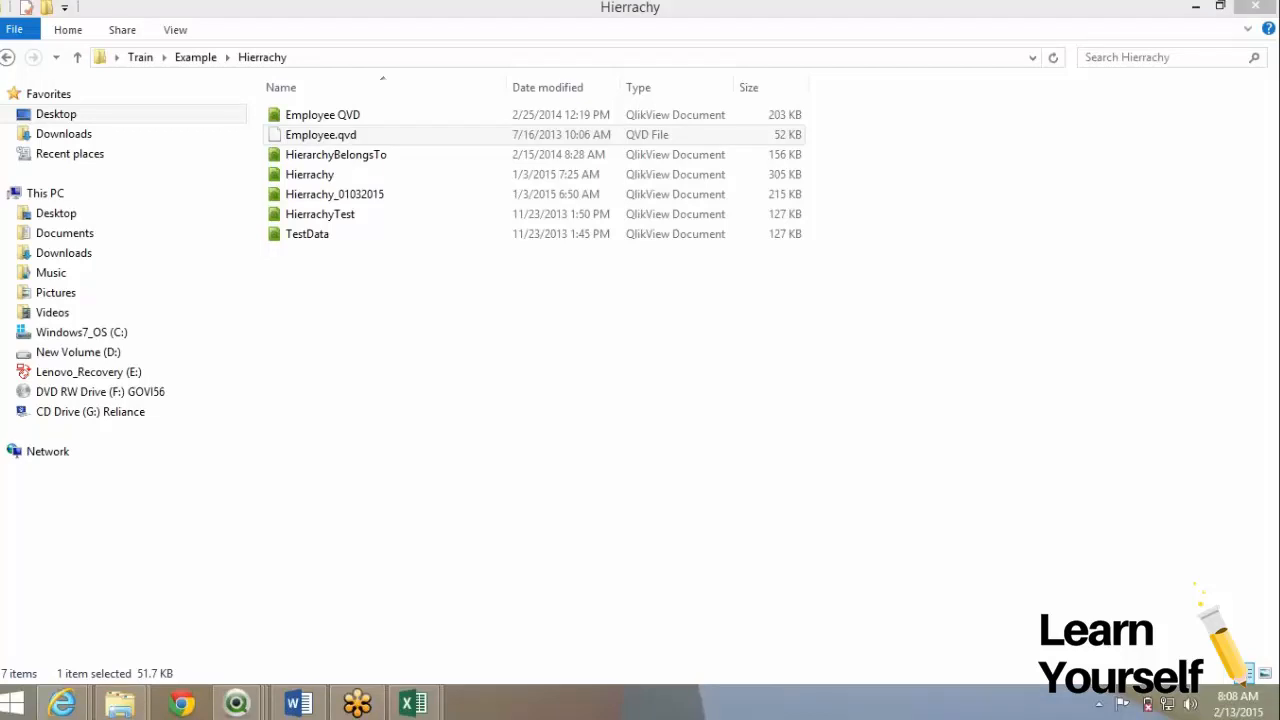
left_click(640, 420)
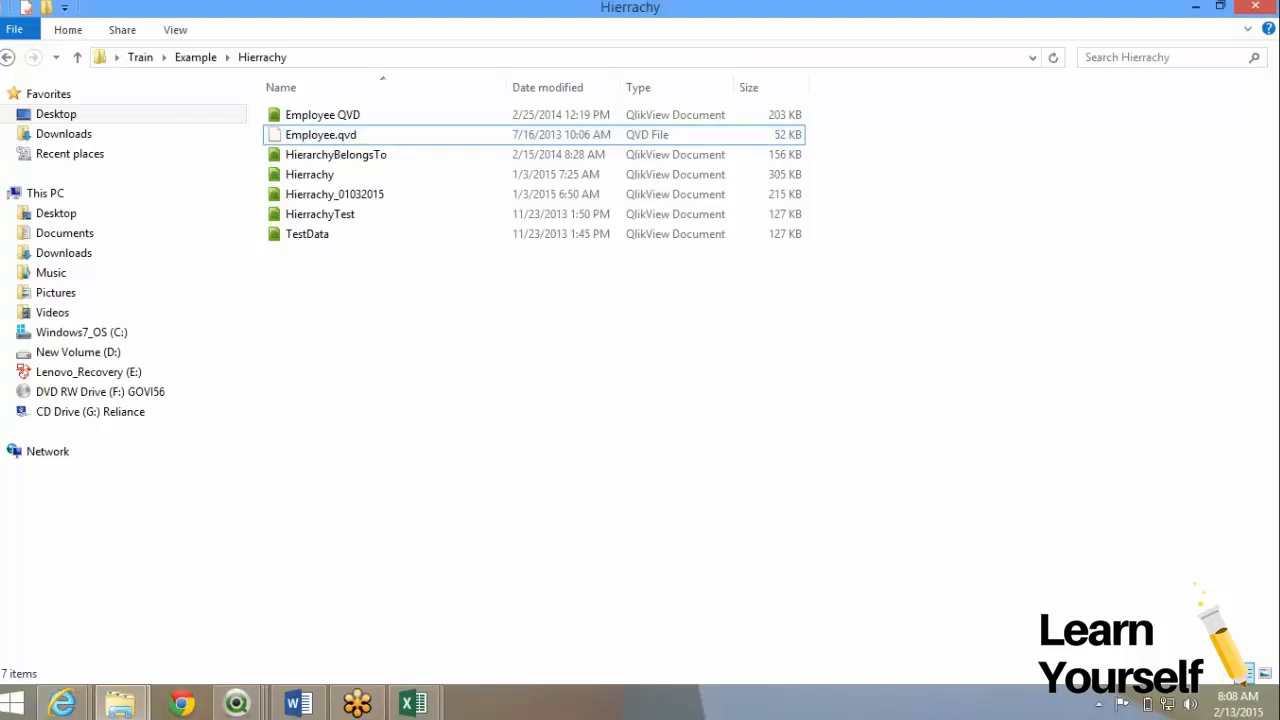